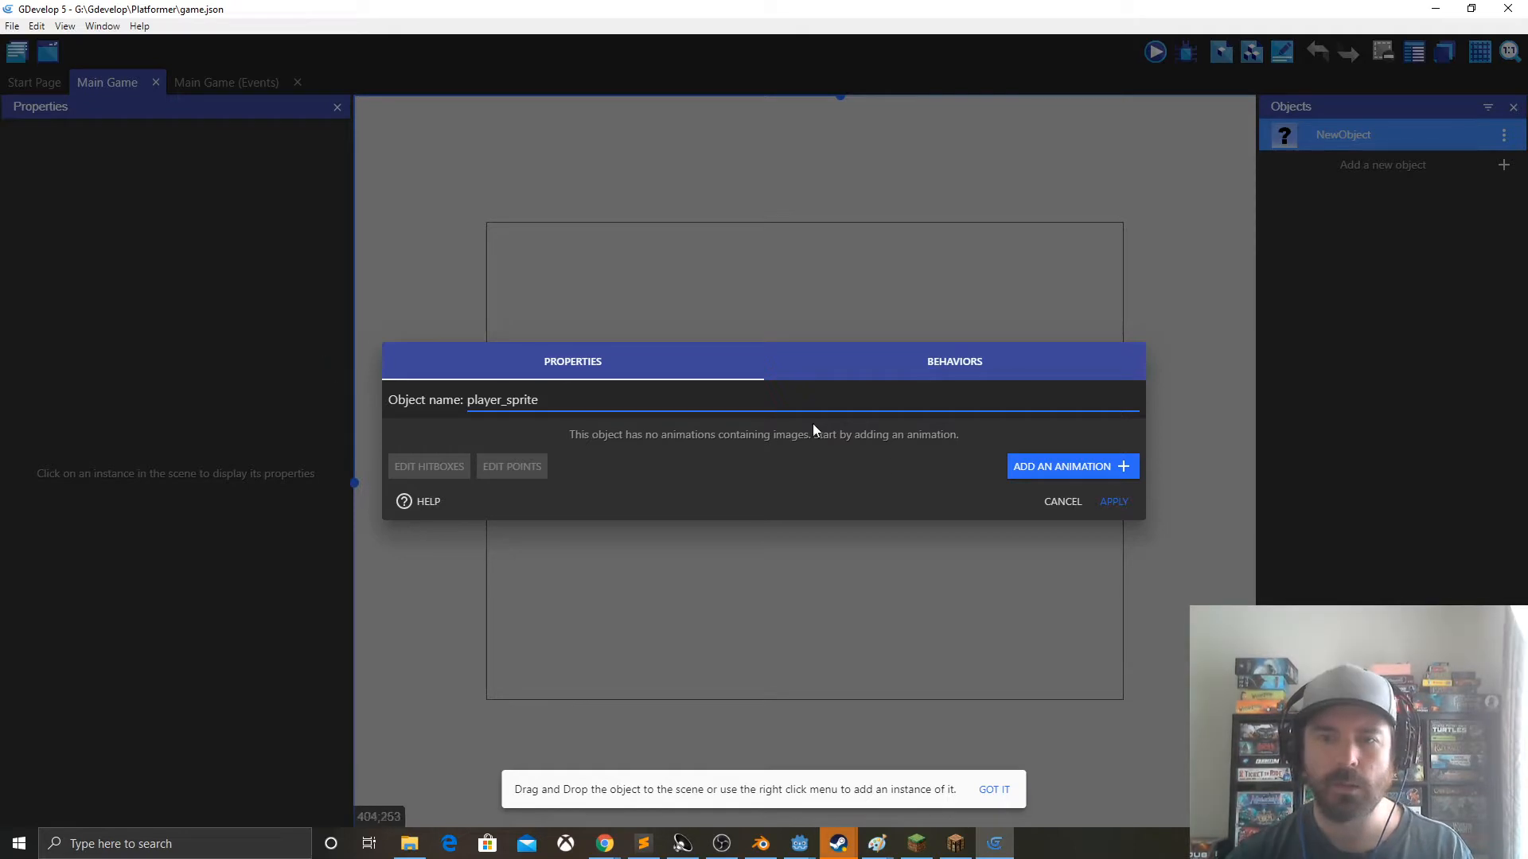
- Add an animation to player_sprite using sprite_00.png and sprite_01.png from the downloaded characters folder, copying the files into the project
click(1067, 469)
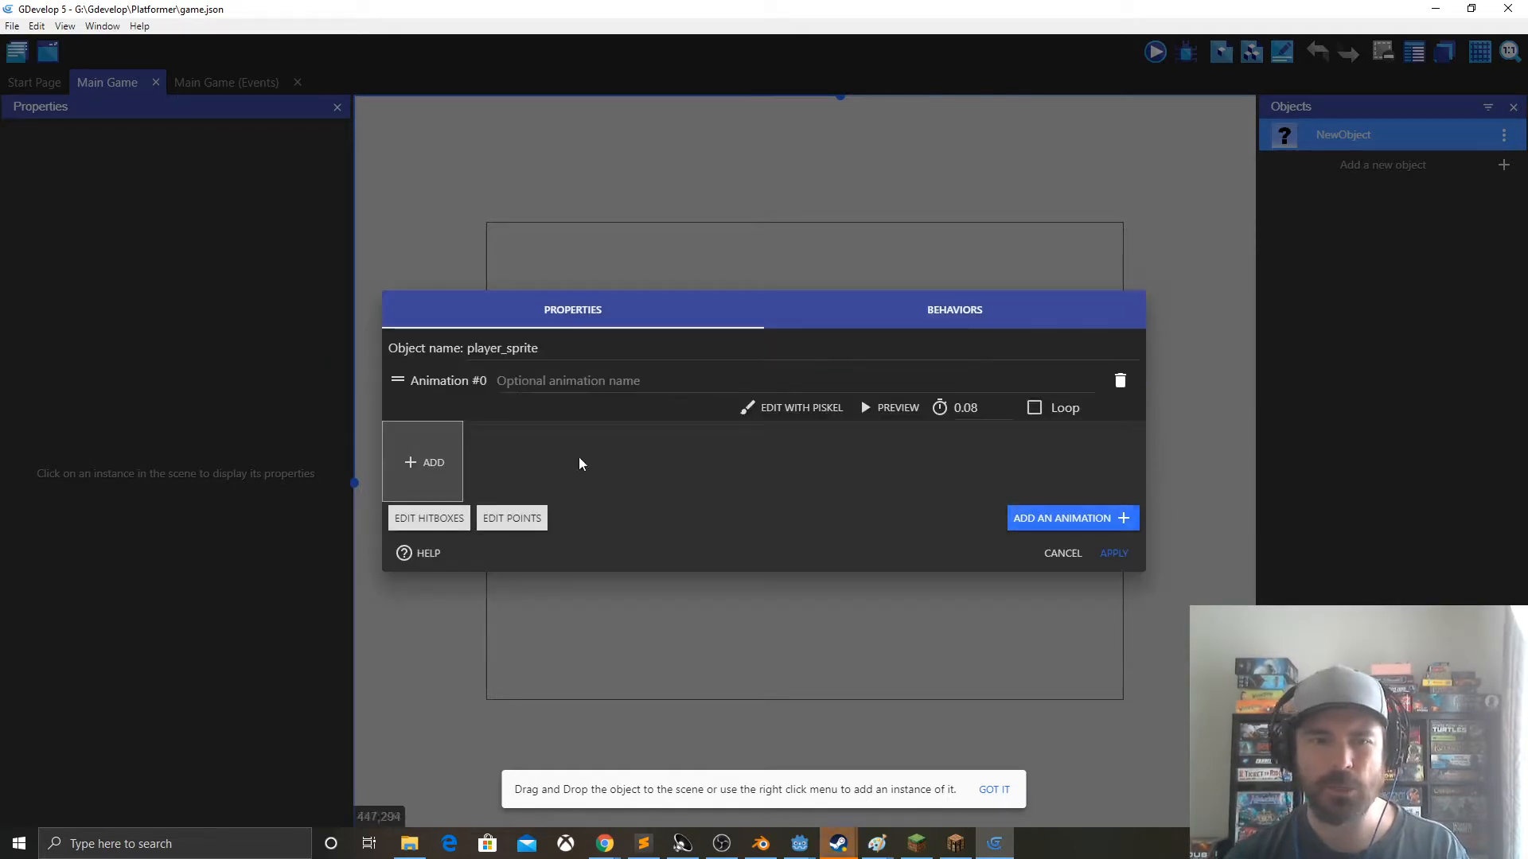
click(419, 465)
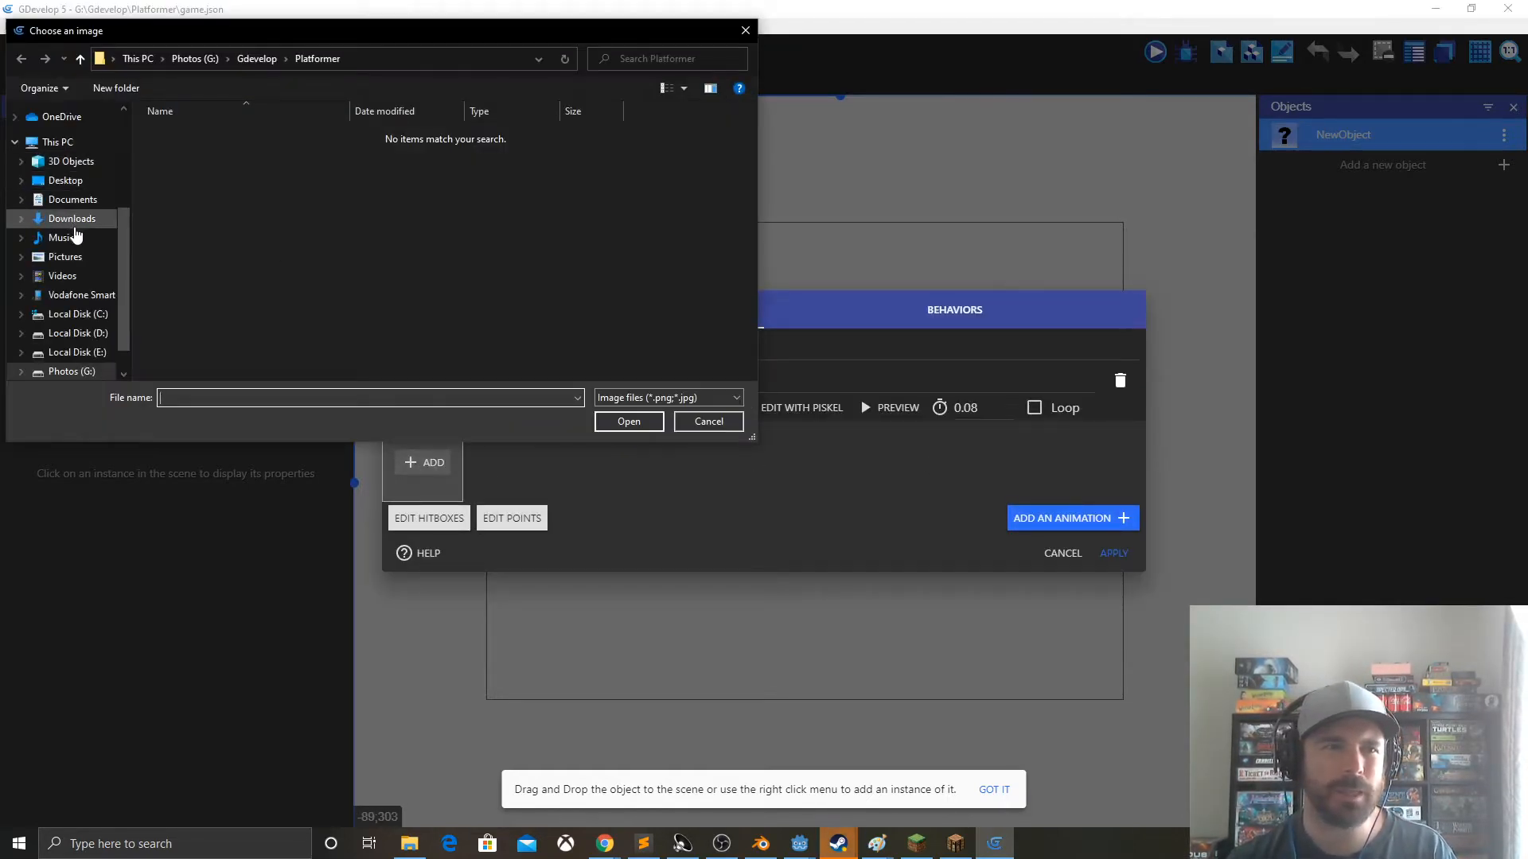
click(70, 218)
double_click(174, 163)
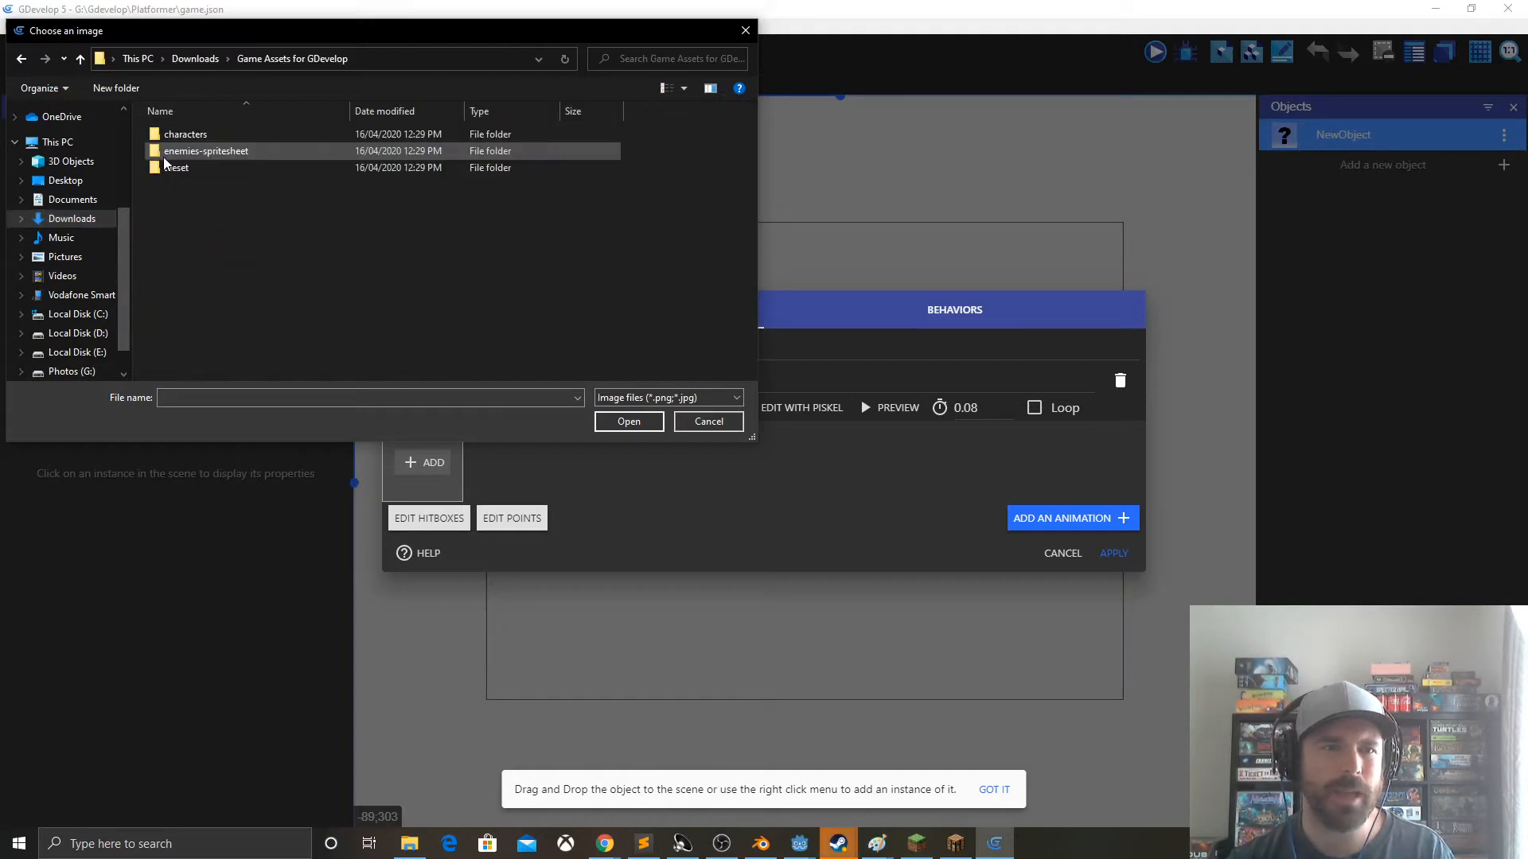
double_click(184, 134)
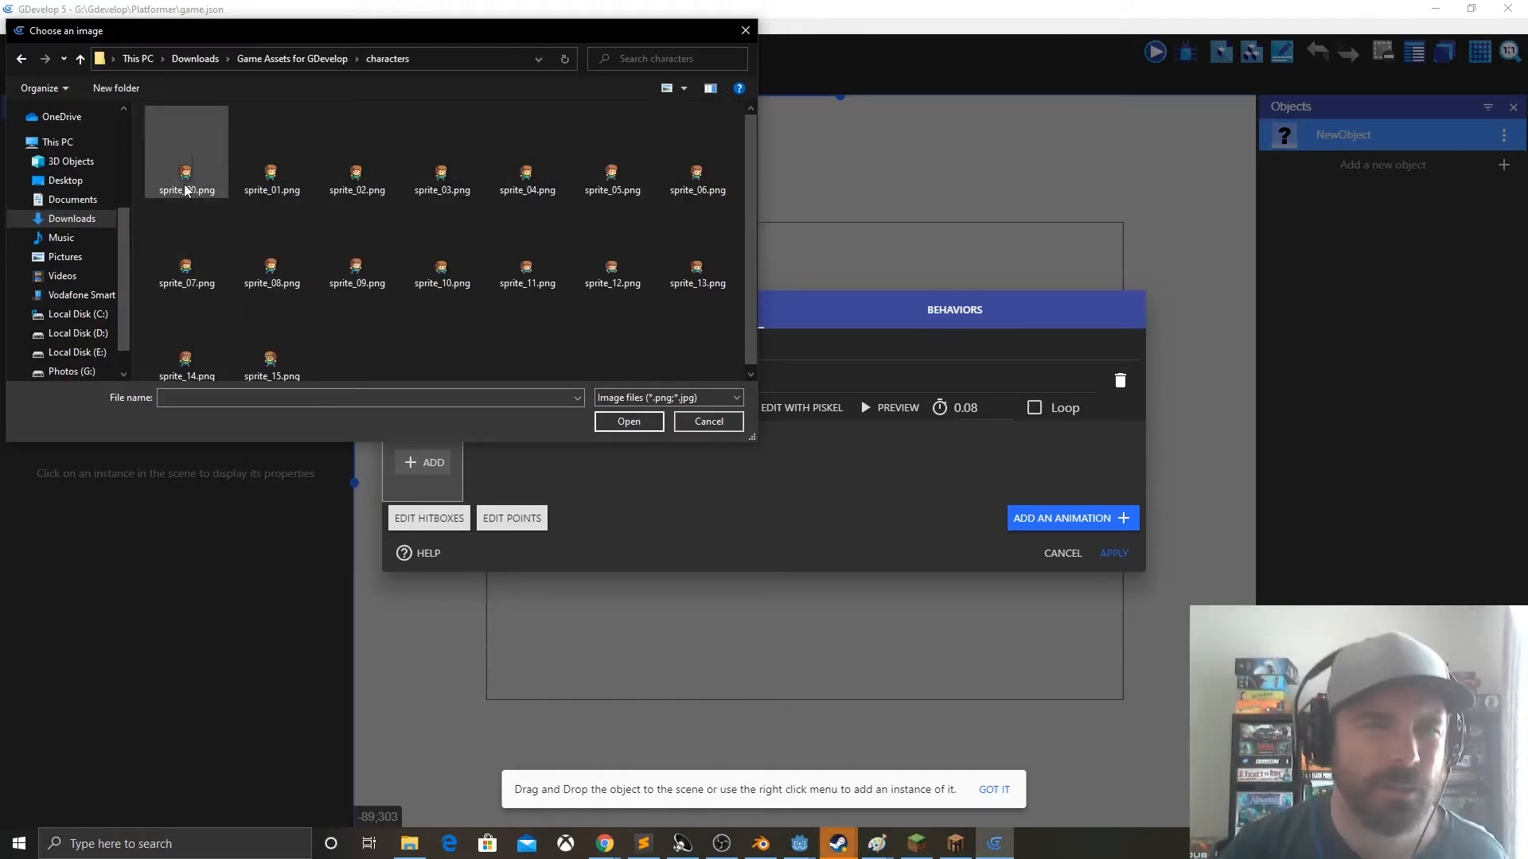
click(187, 189)
ctrl+click(276, 184)
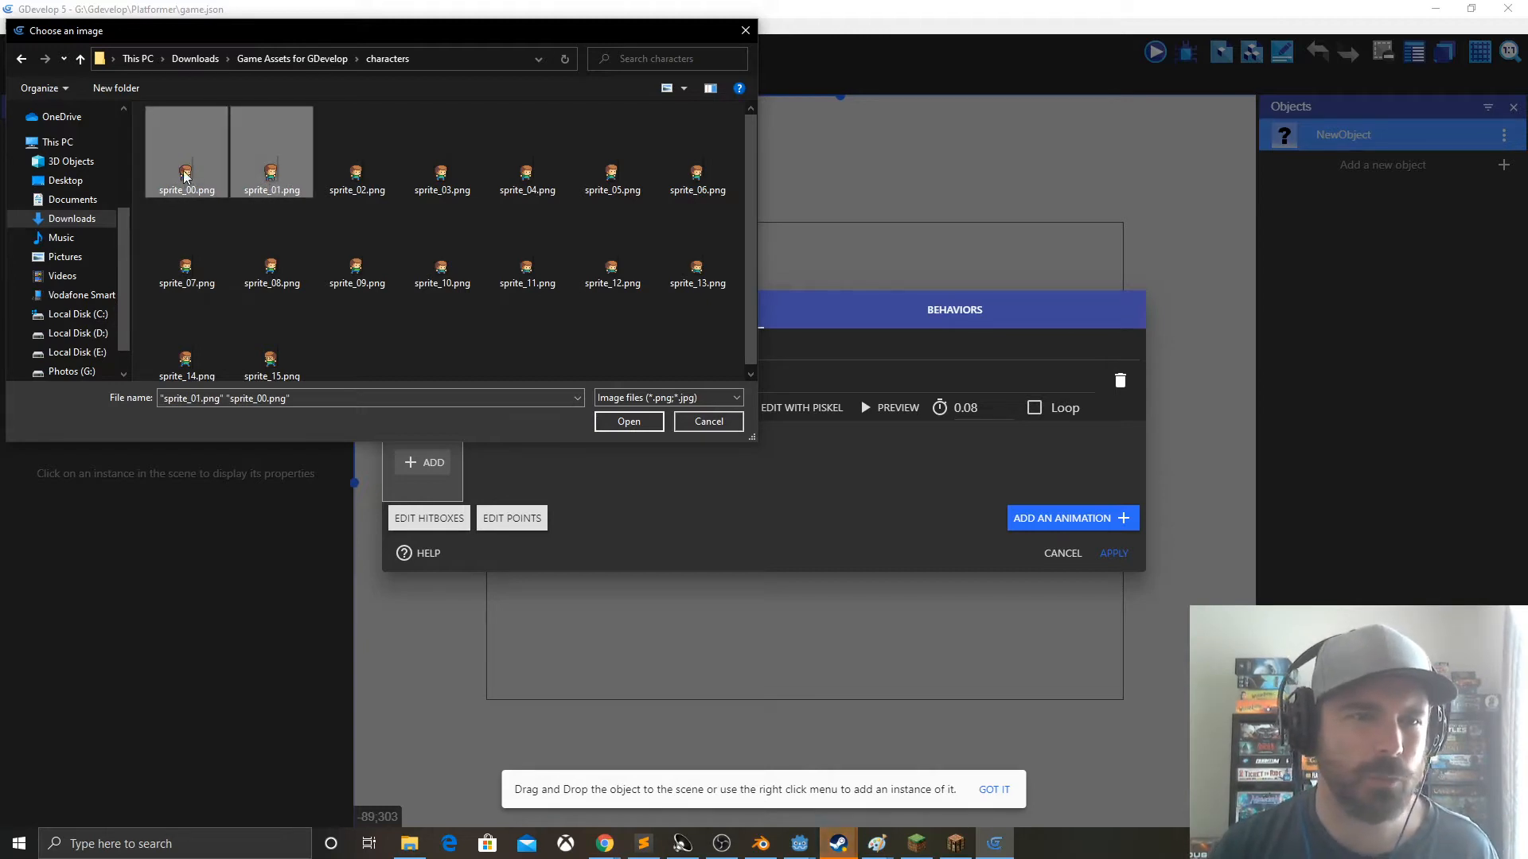
click(628, 422)
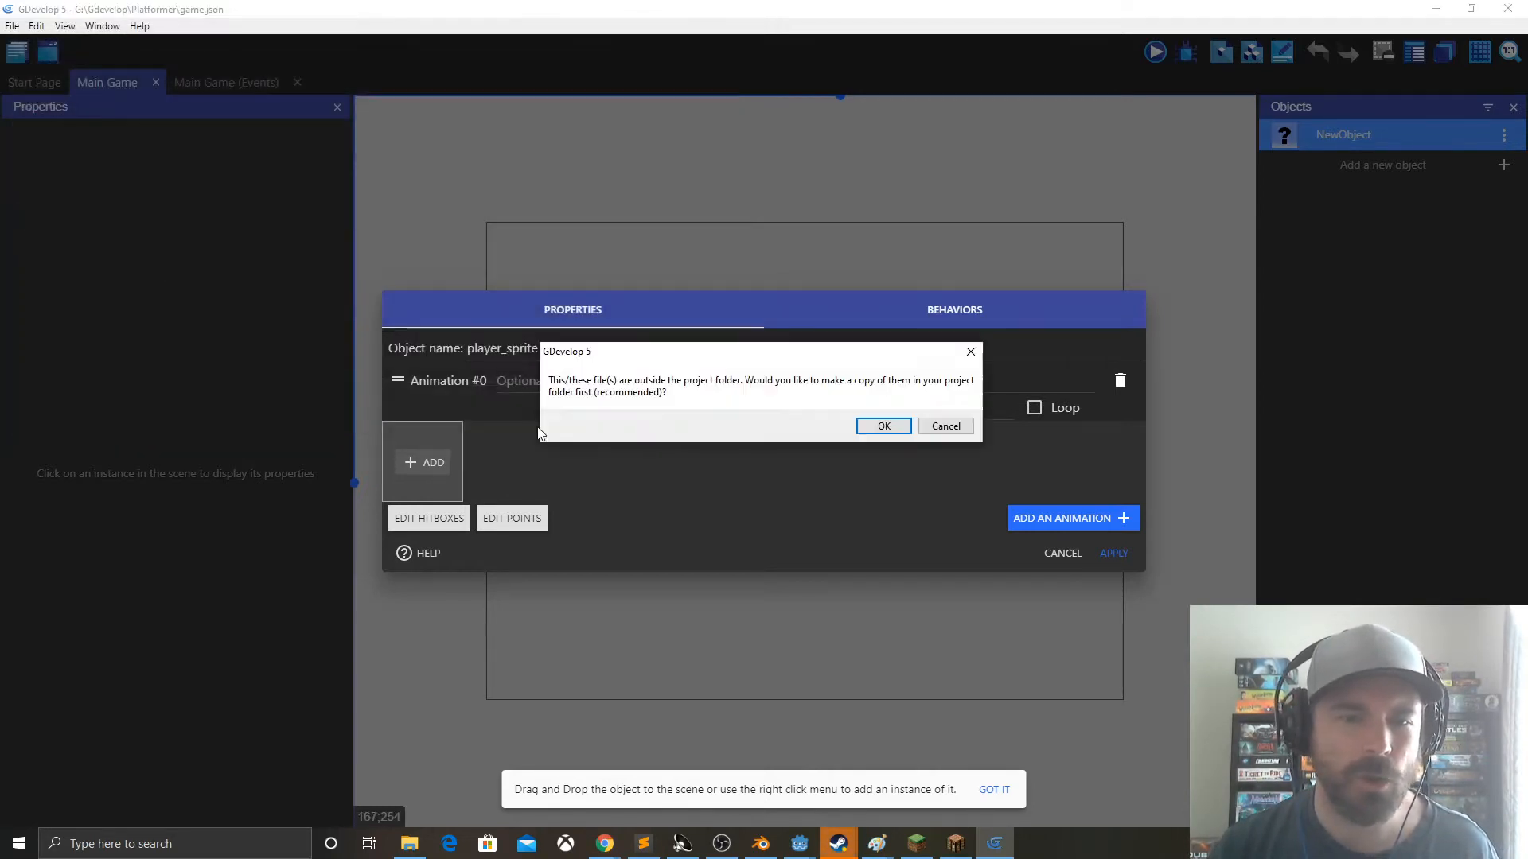
click(883, 427)
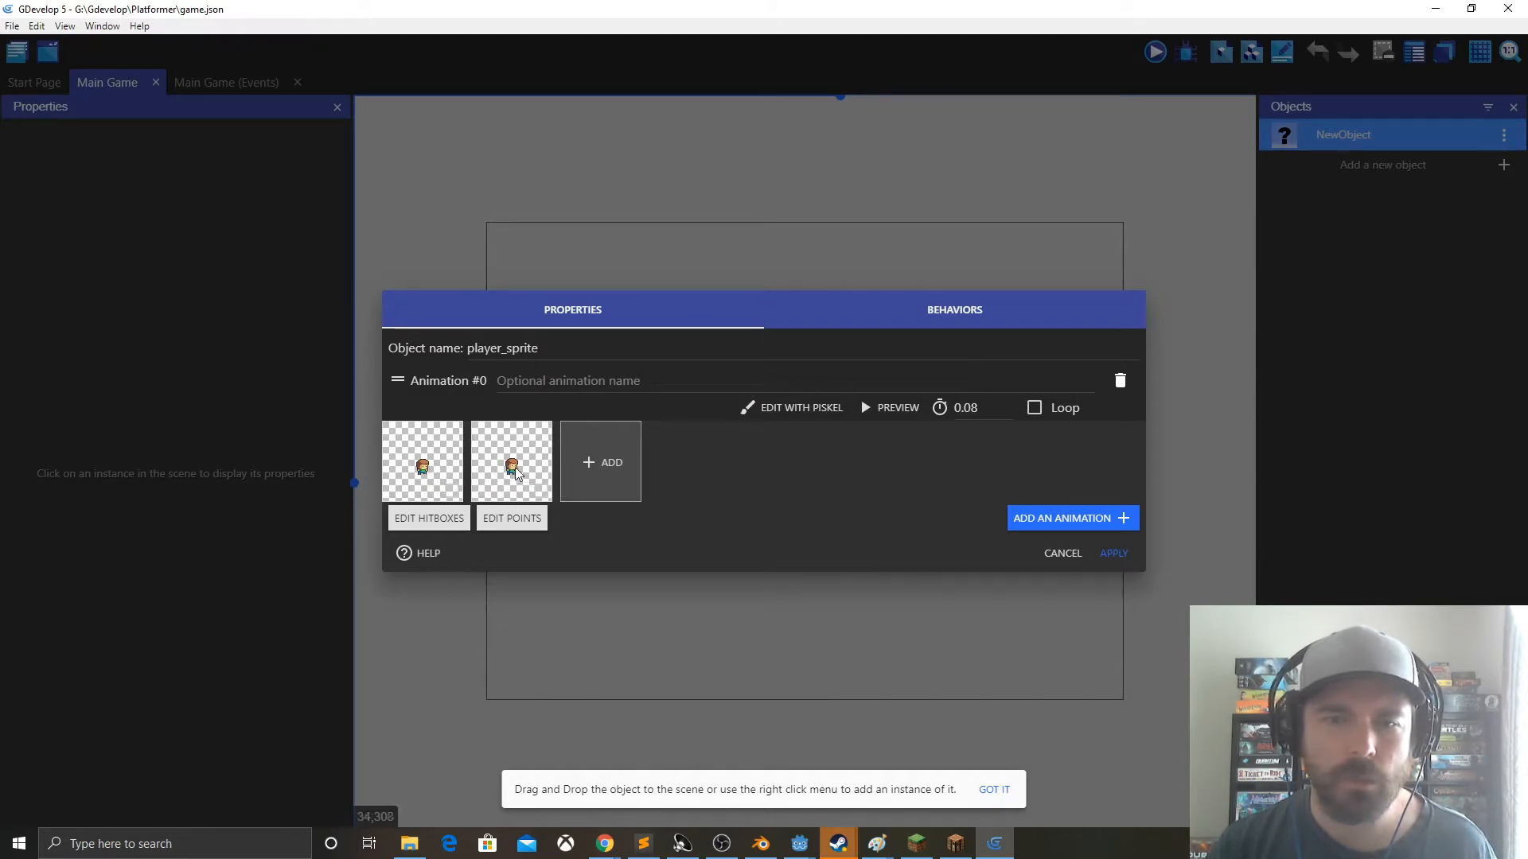
- Preview the player's first animation and set its playback speed to 24 FPS
click(875, 409)
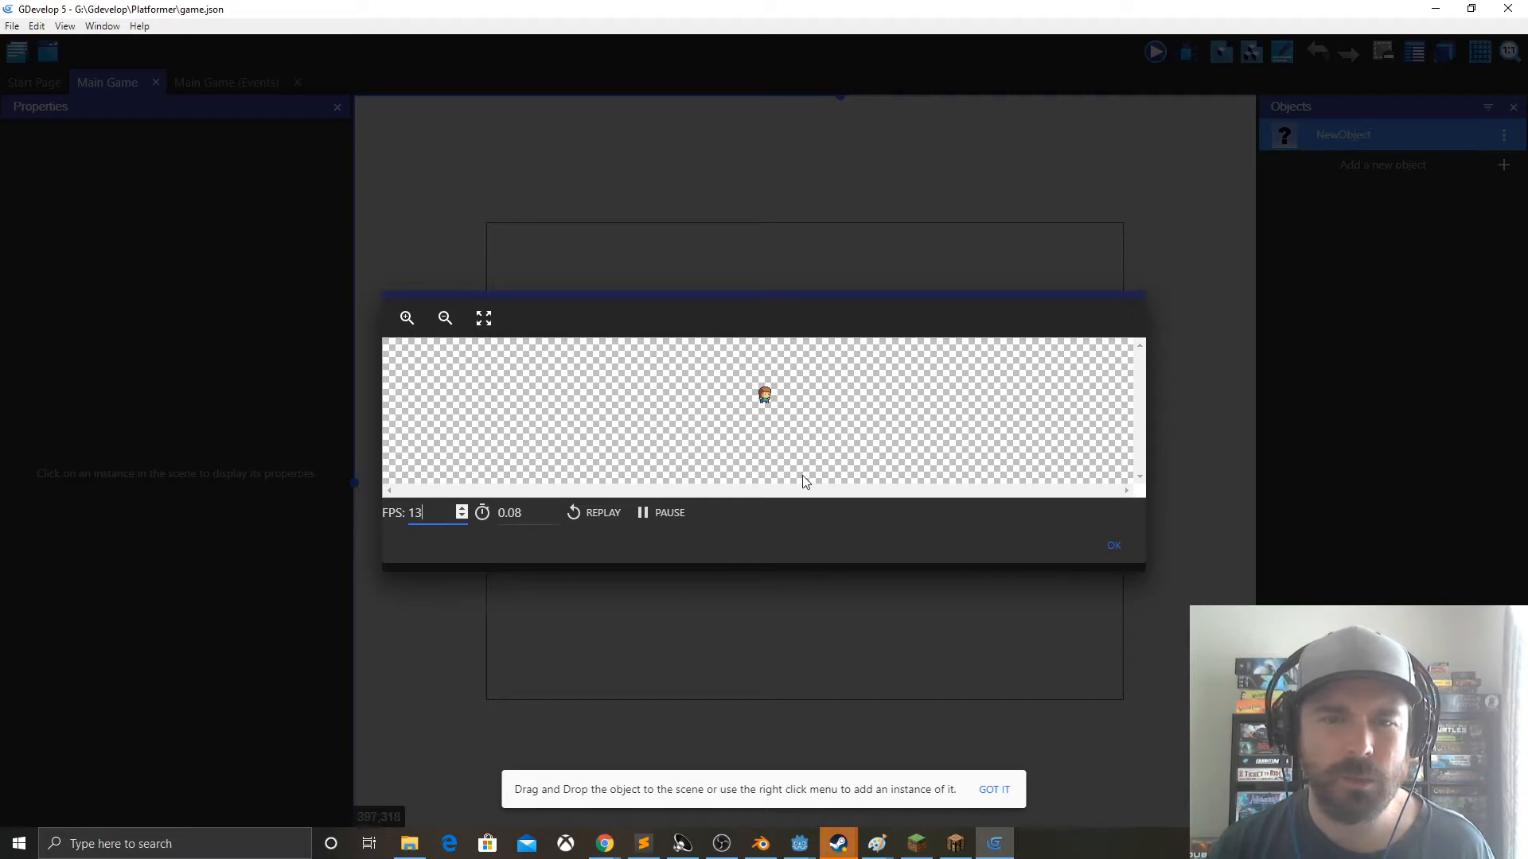
click(1112, 546)
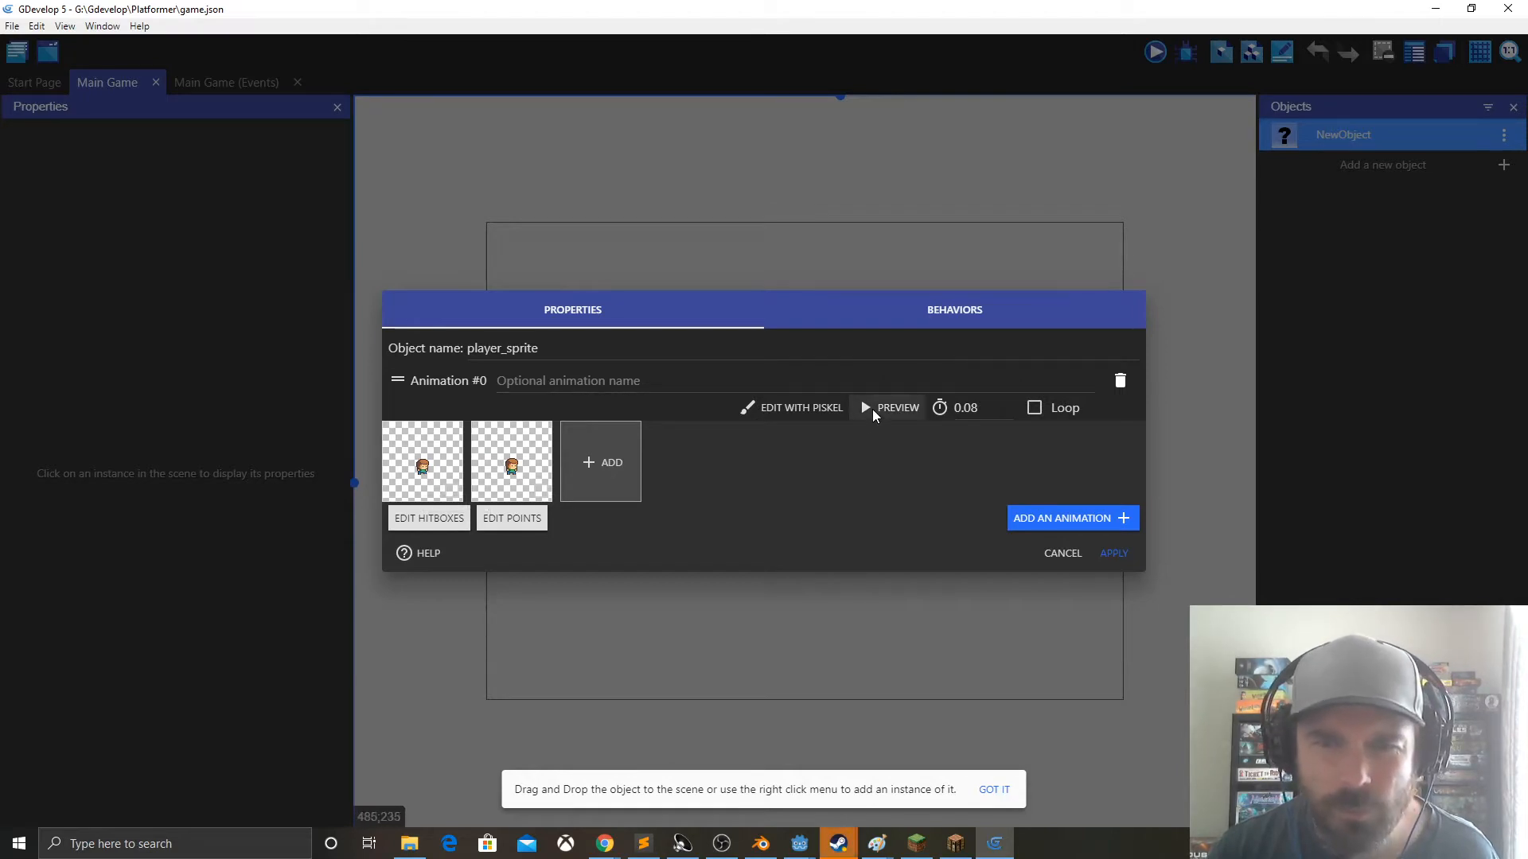
click(872, 410)
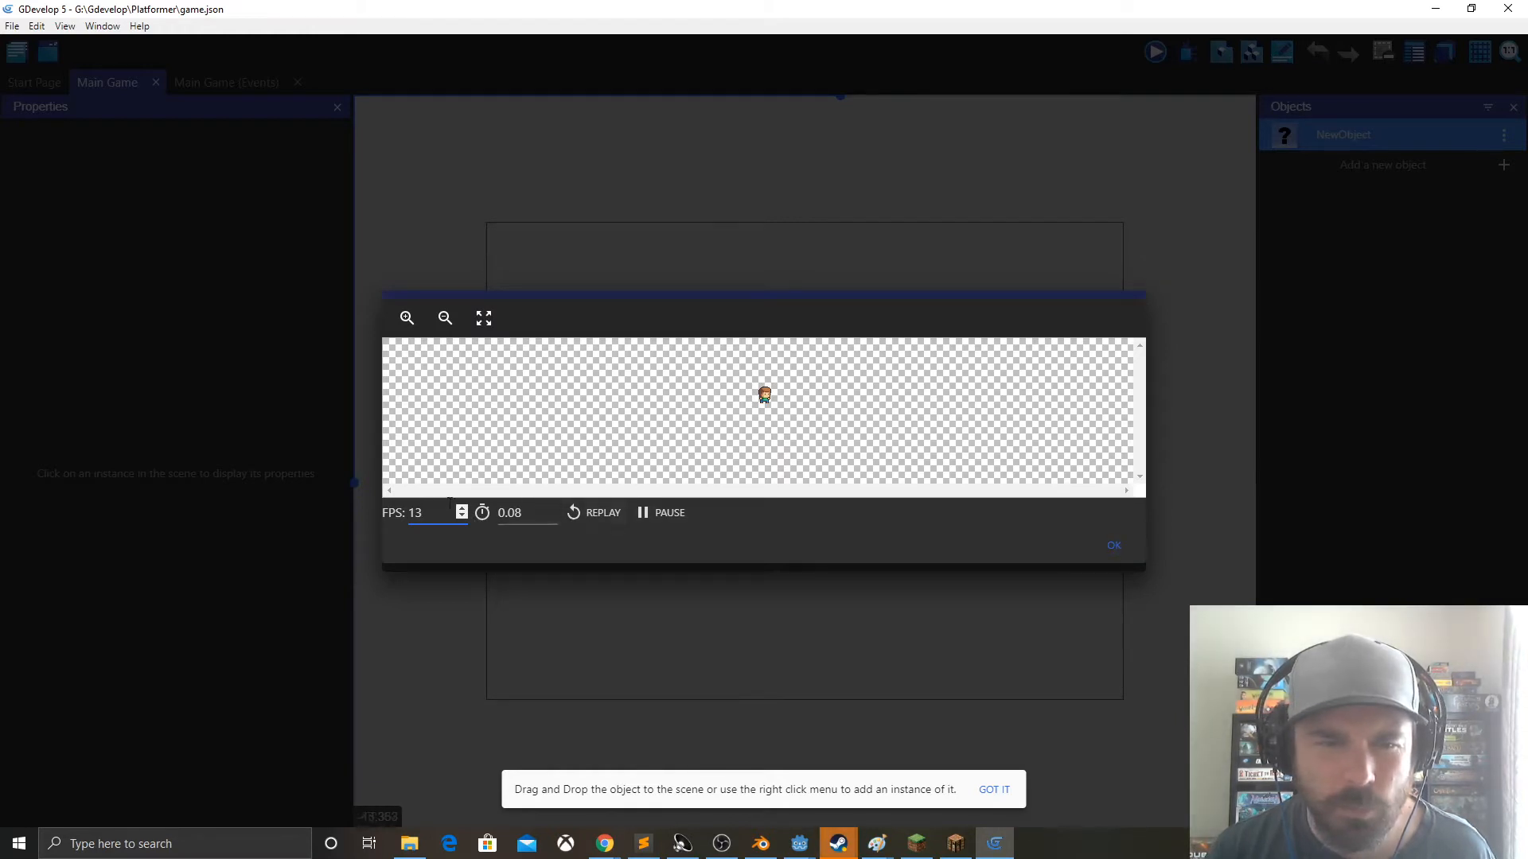
click(462, 509)
click(461, 509)
click(461, 509)
click(461, 510)
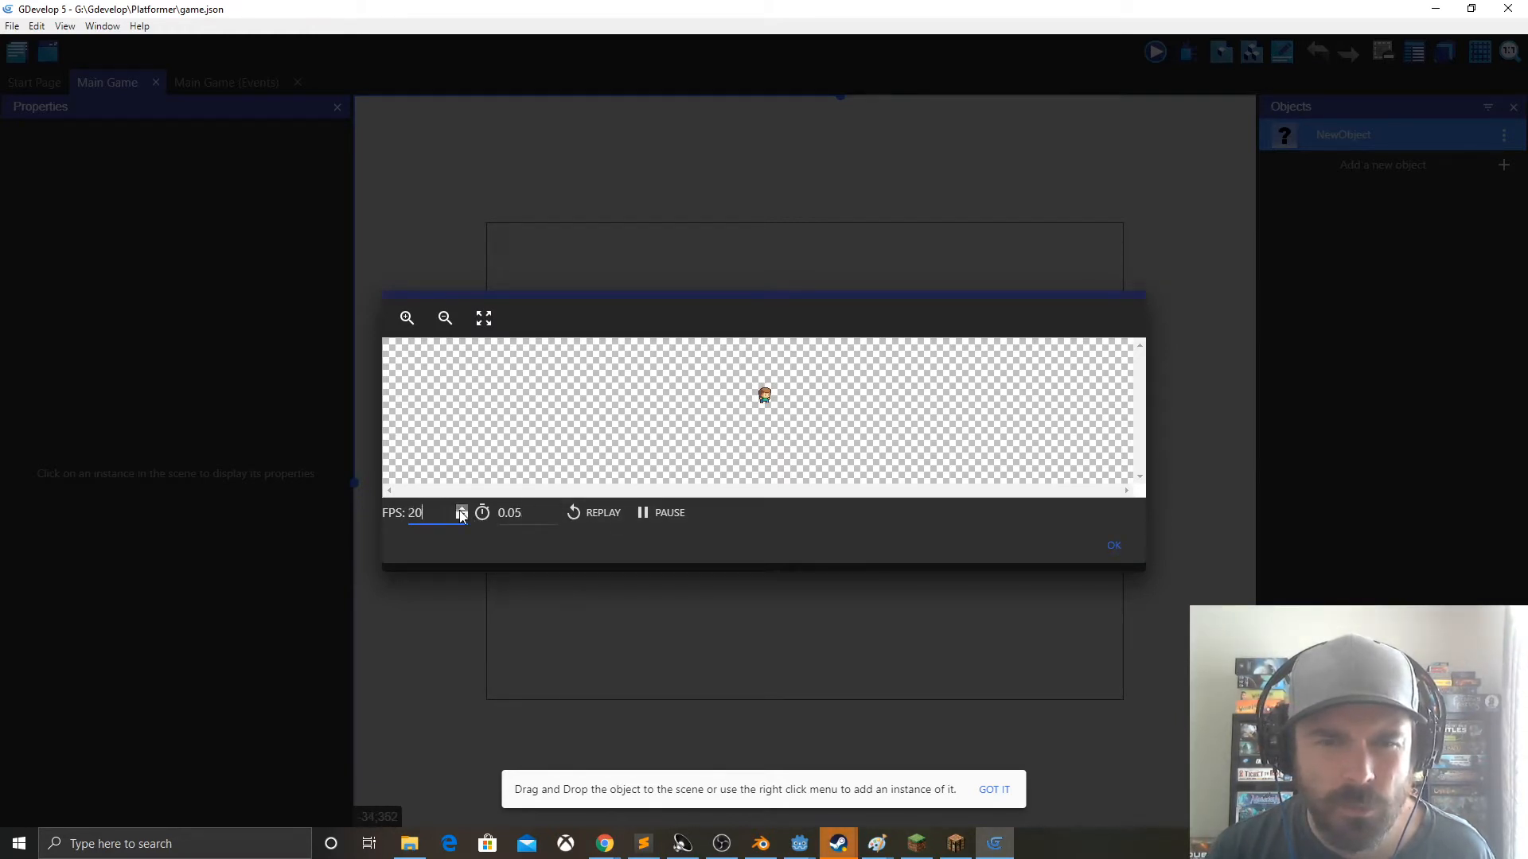
click(1114, 546)
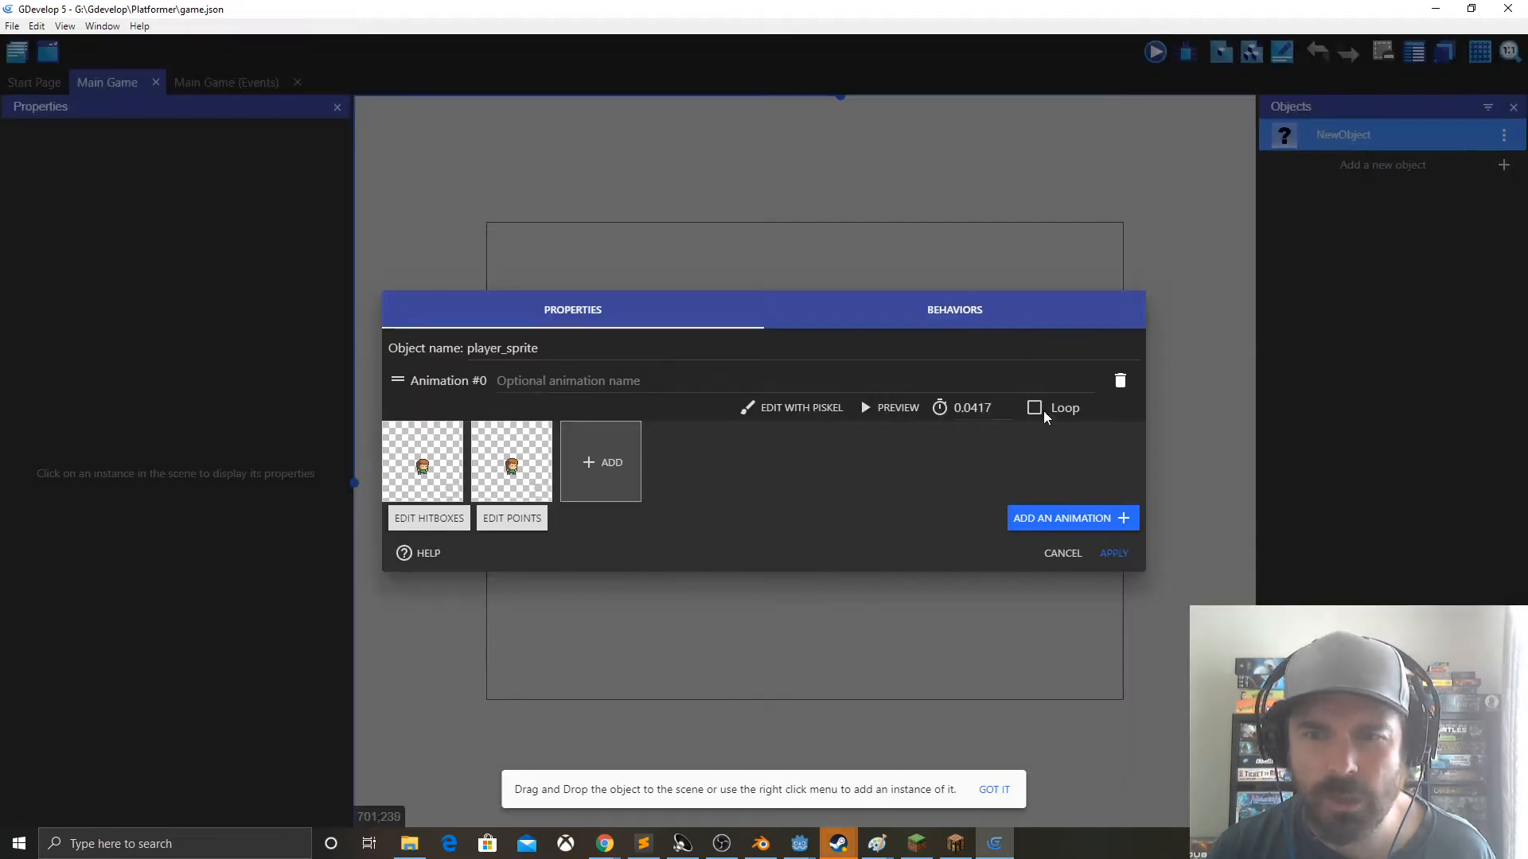
- Turn on looping for the first animation and set its speed to 15 FPS in the preview
click(1034, 408)
click(915, 408)
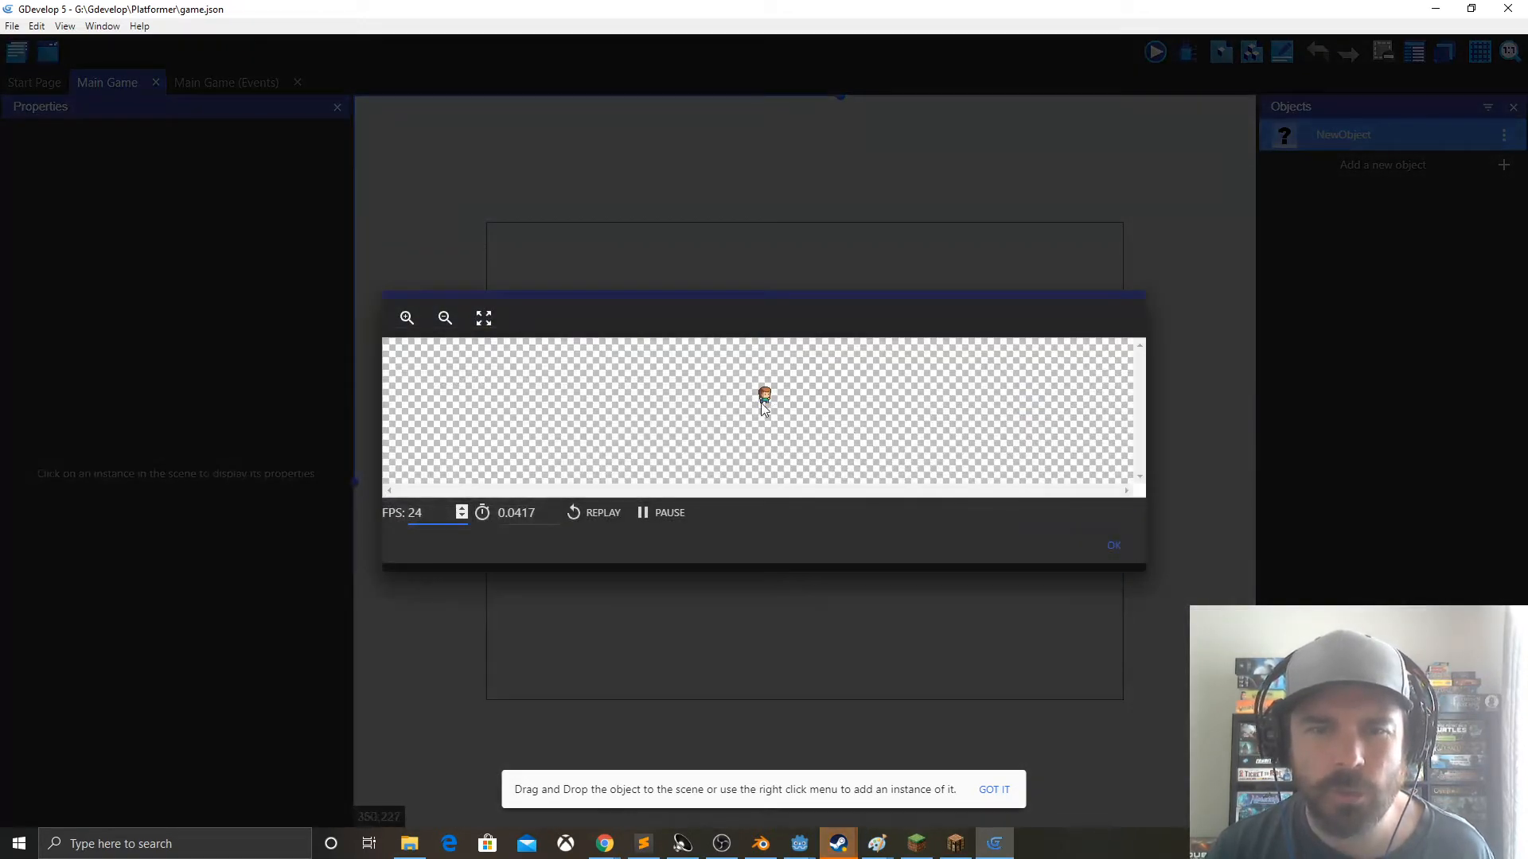
click(461, 516)
click(461, 516)
click(461, 517)
click(461, 516)
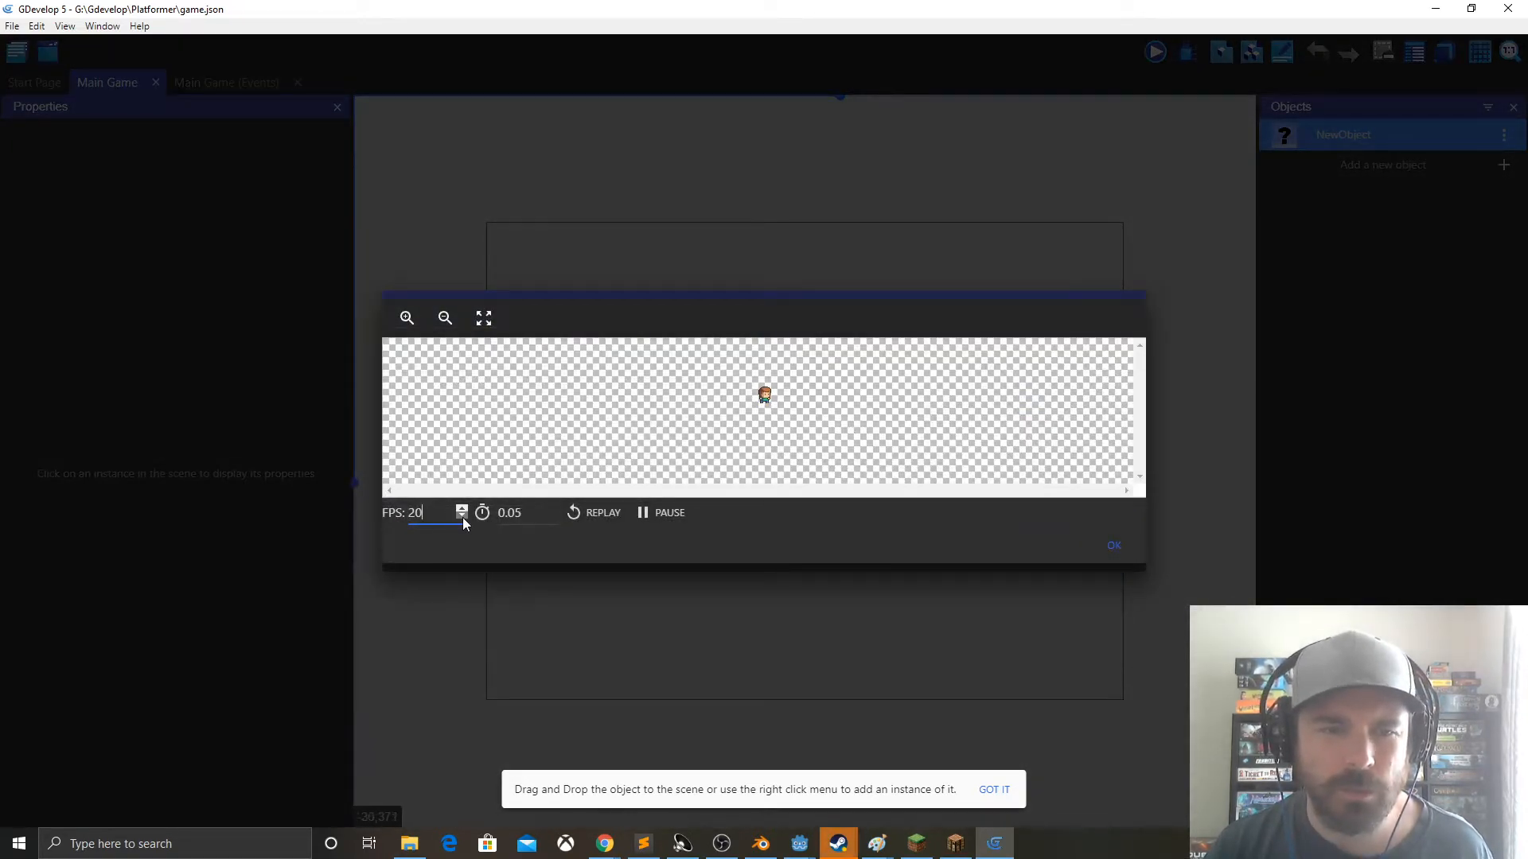
click(461, 516)
click(462, 517)
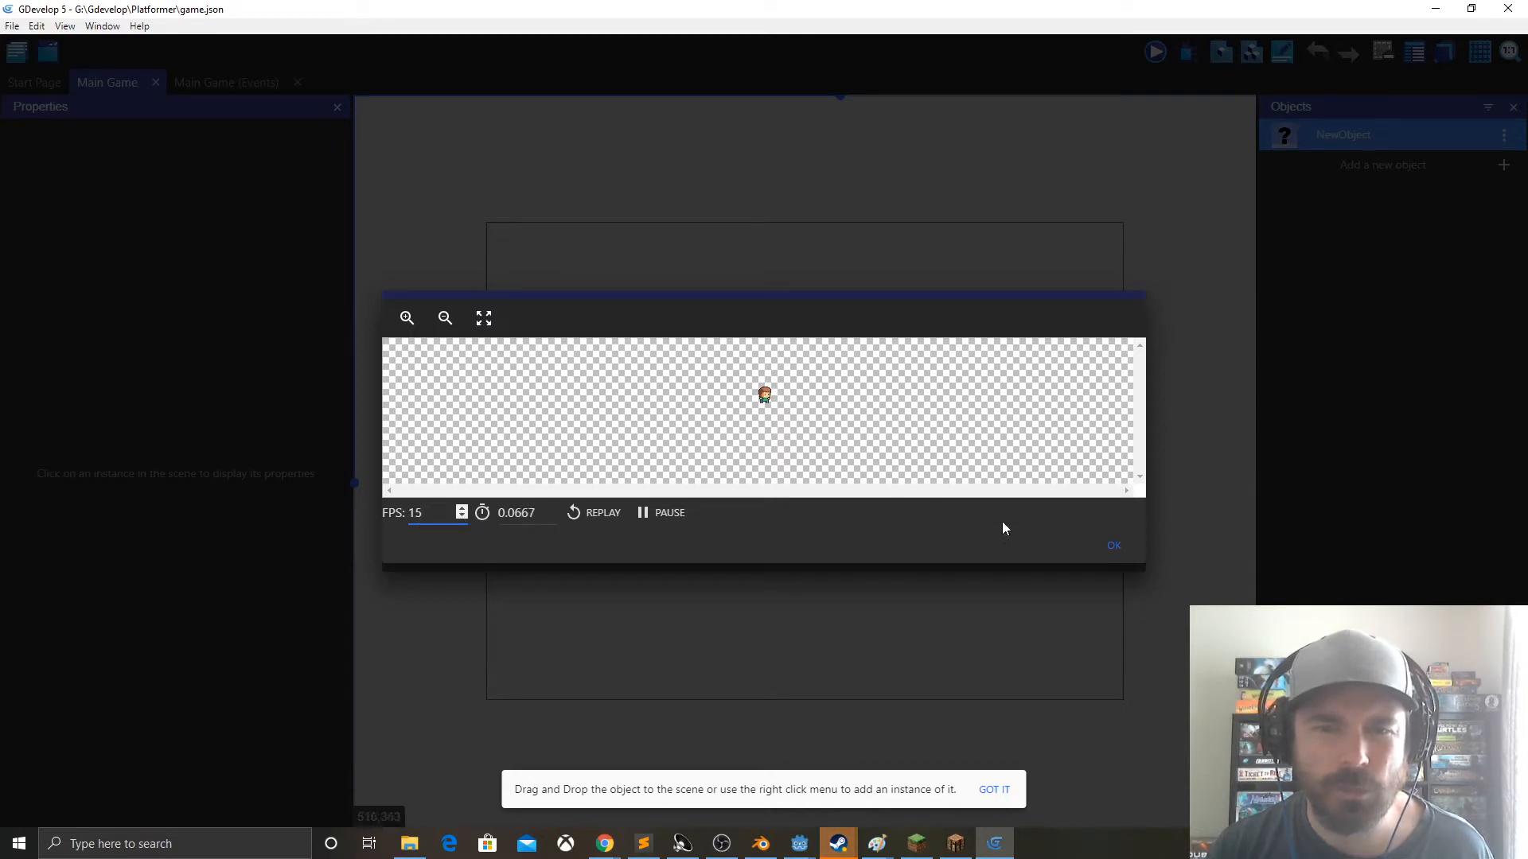
click(1114, 547)
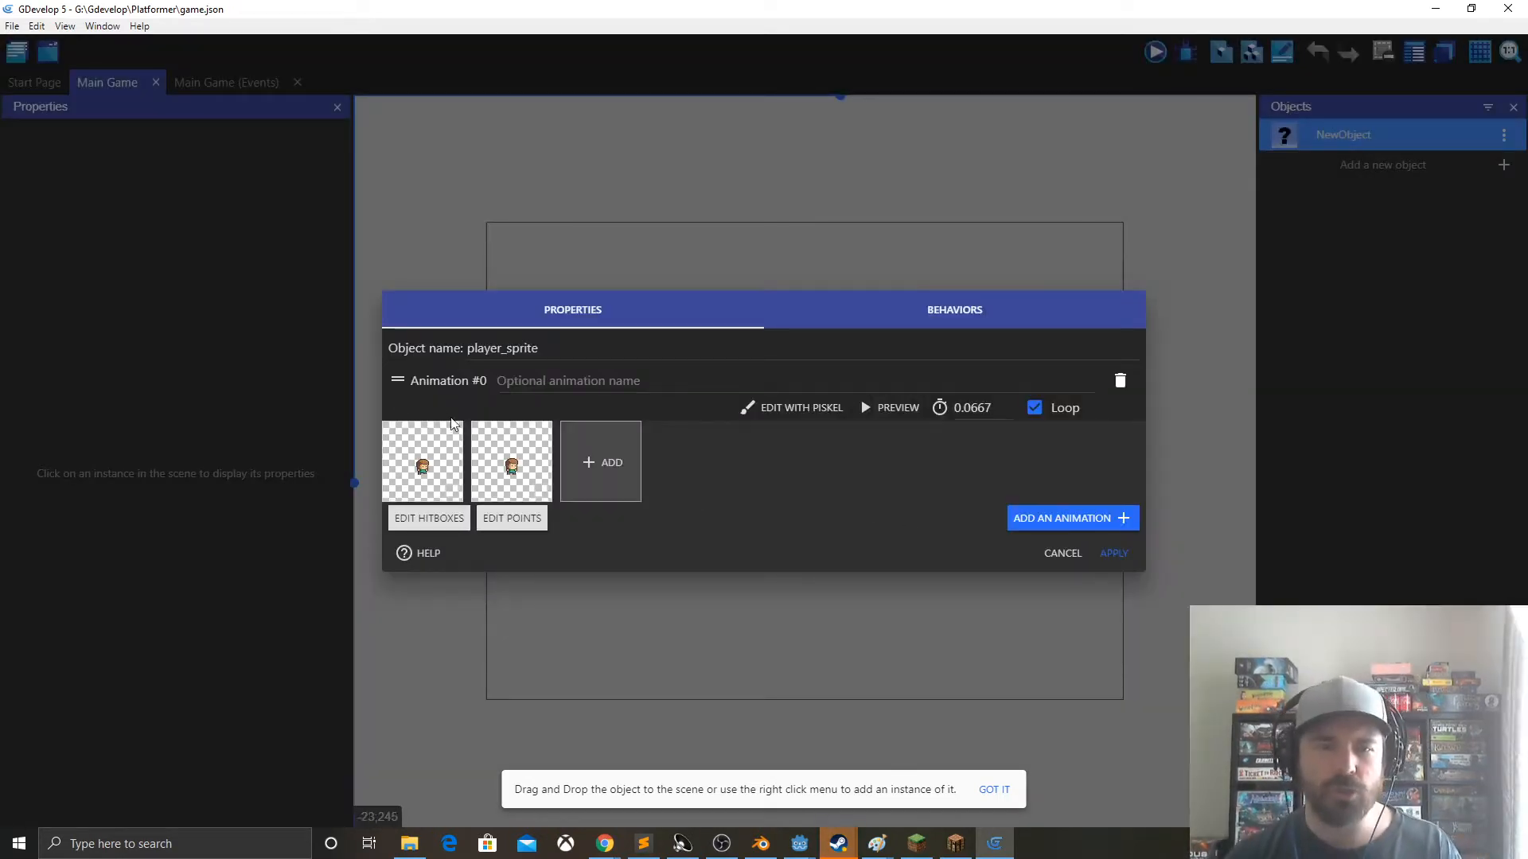
- Name the player's first animation idle
click(492, 382)
text(iudle)
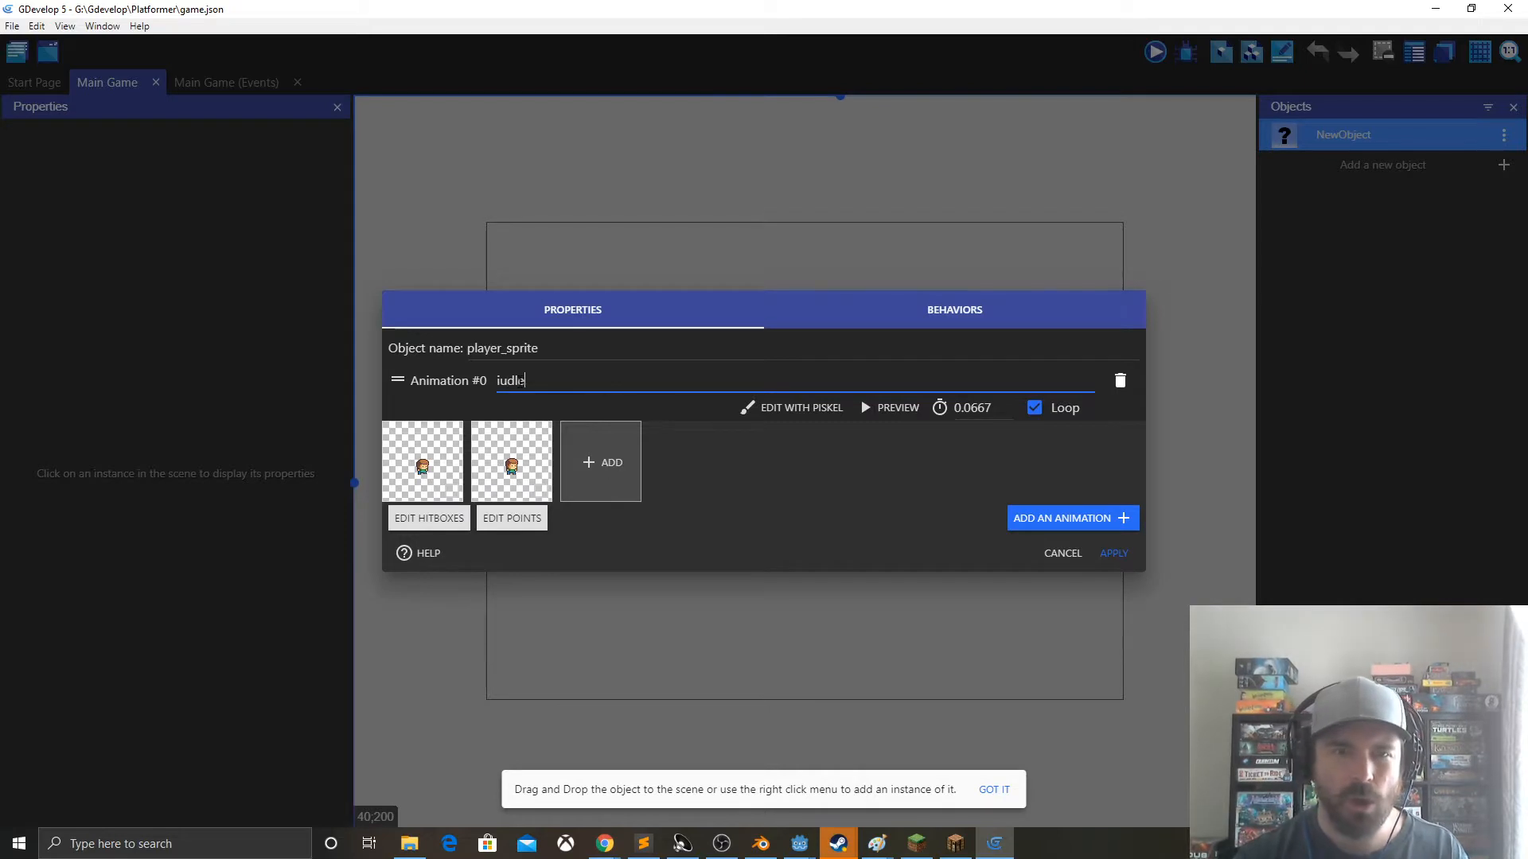
text(l;e)
key(BackSpace)
key(BackSpace)
text(e)
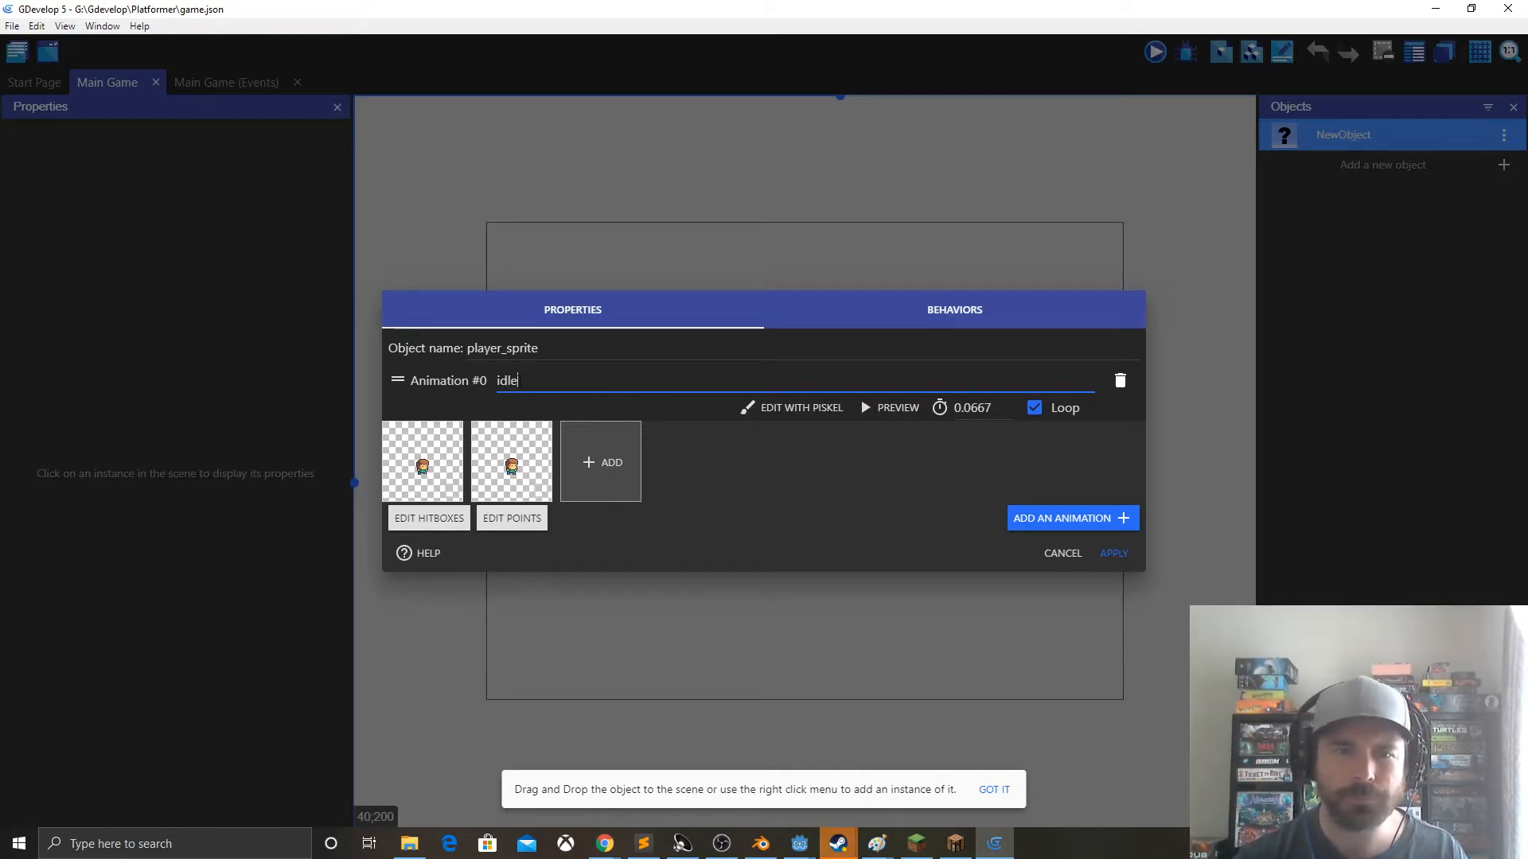
- Add a second animation to player_sprite and name it run
click(1029, 521)
click(521, 450)
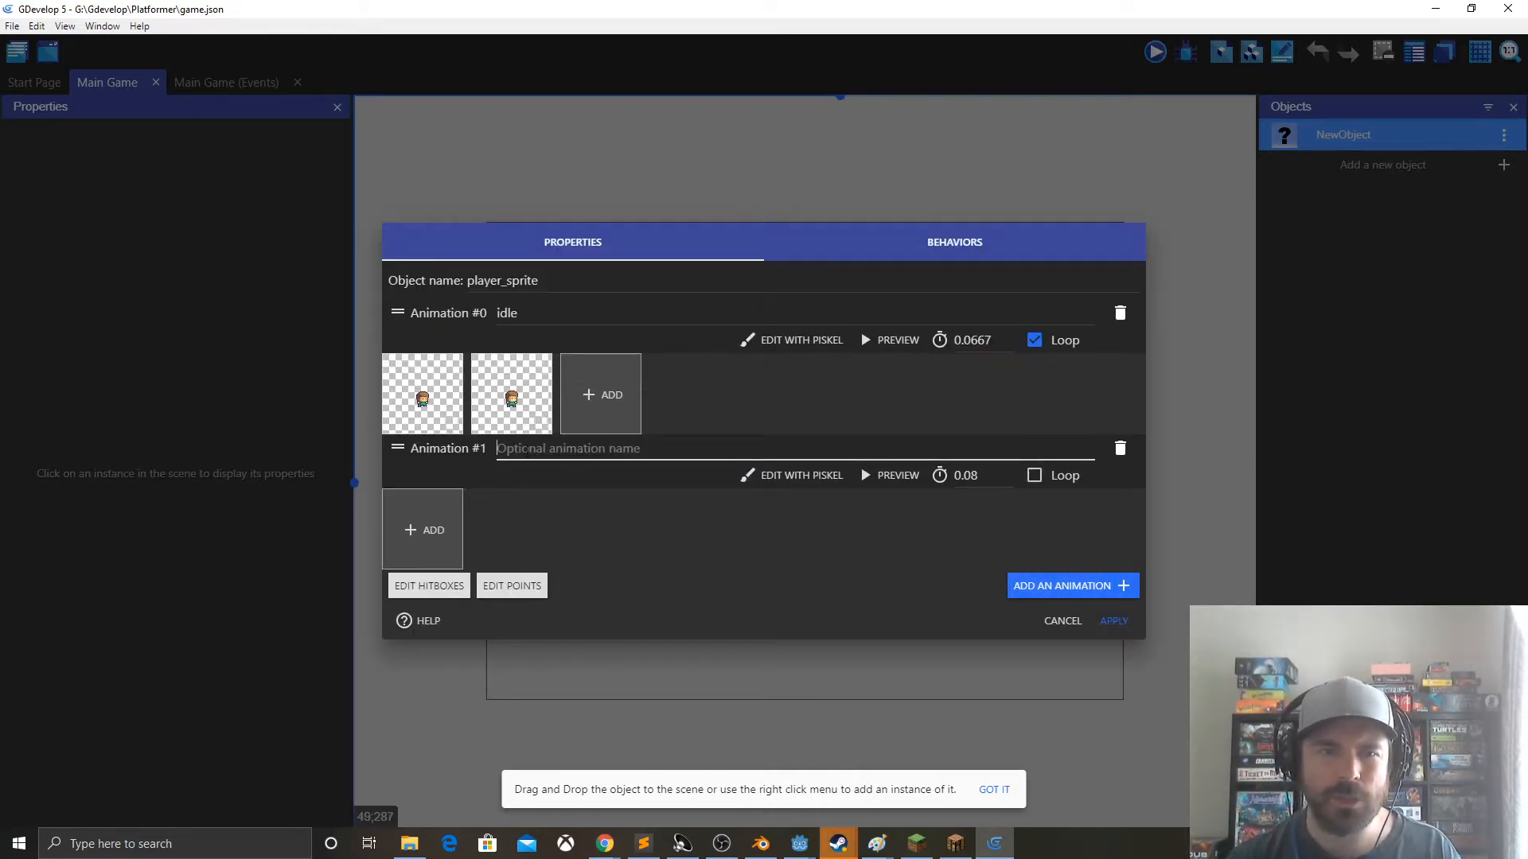
text(run)
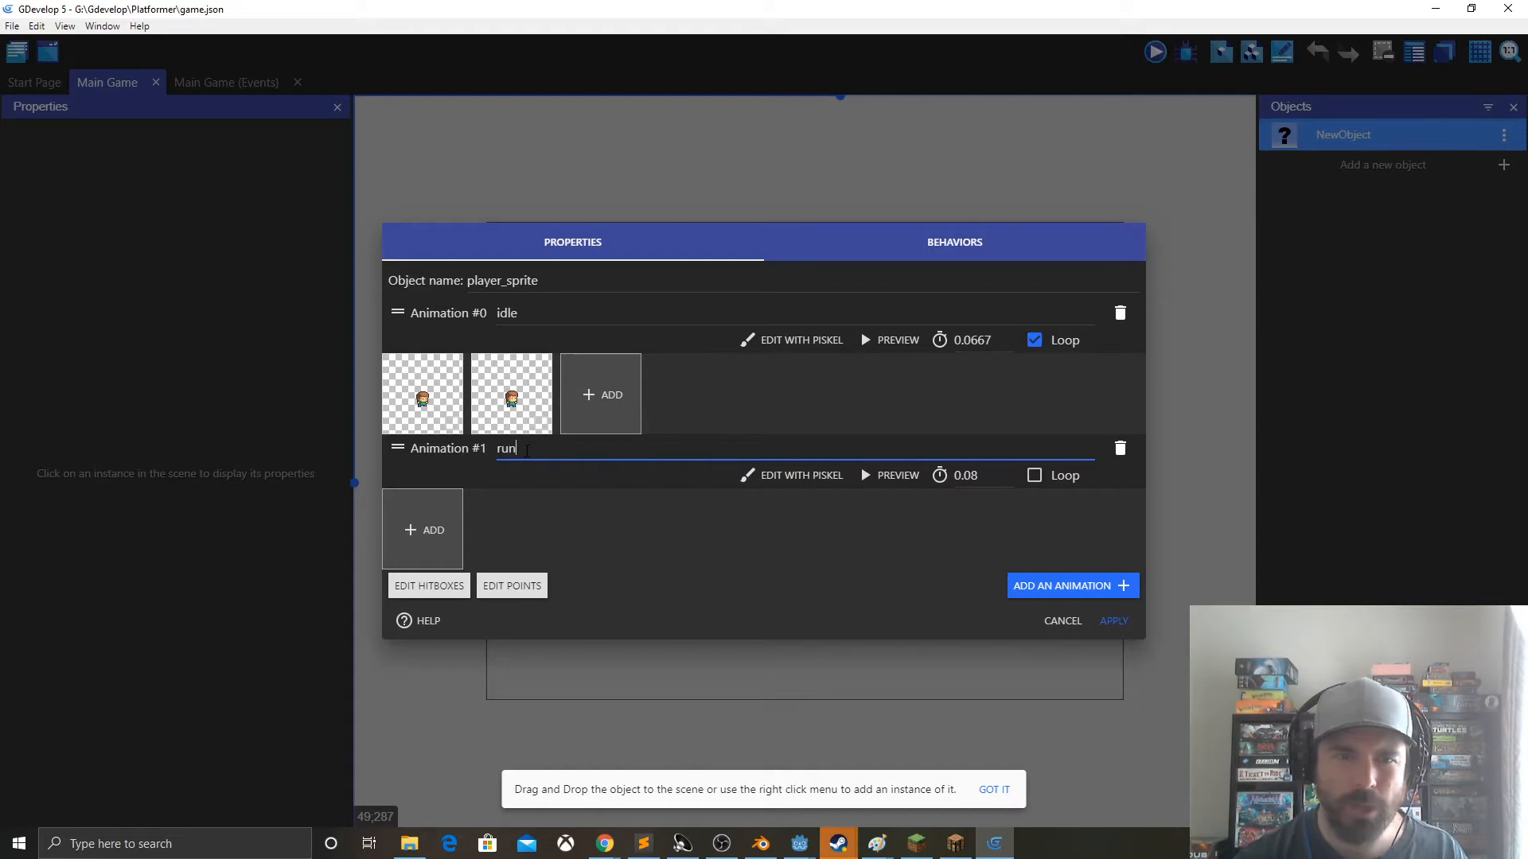
- Import sprite_02.png through sprite_07.png from the downloaded characters folder as the run frames, copying them into the project
click(423, 529)
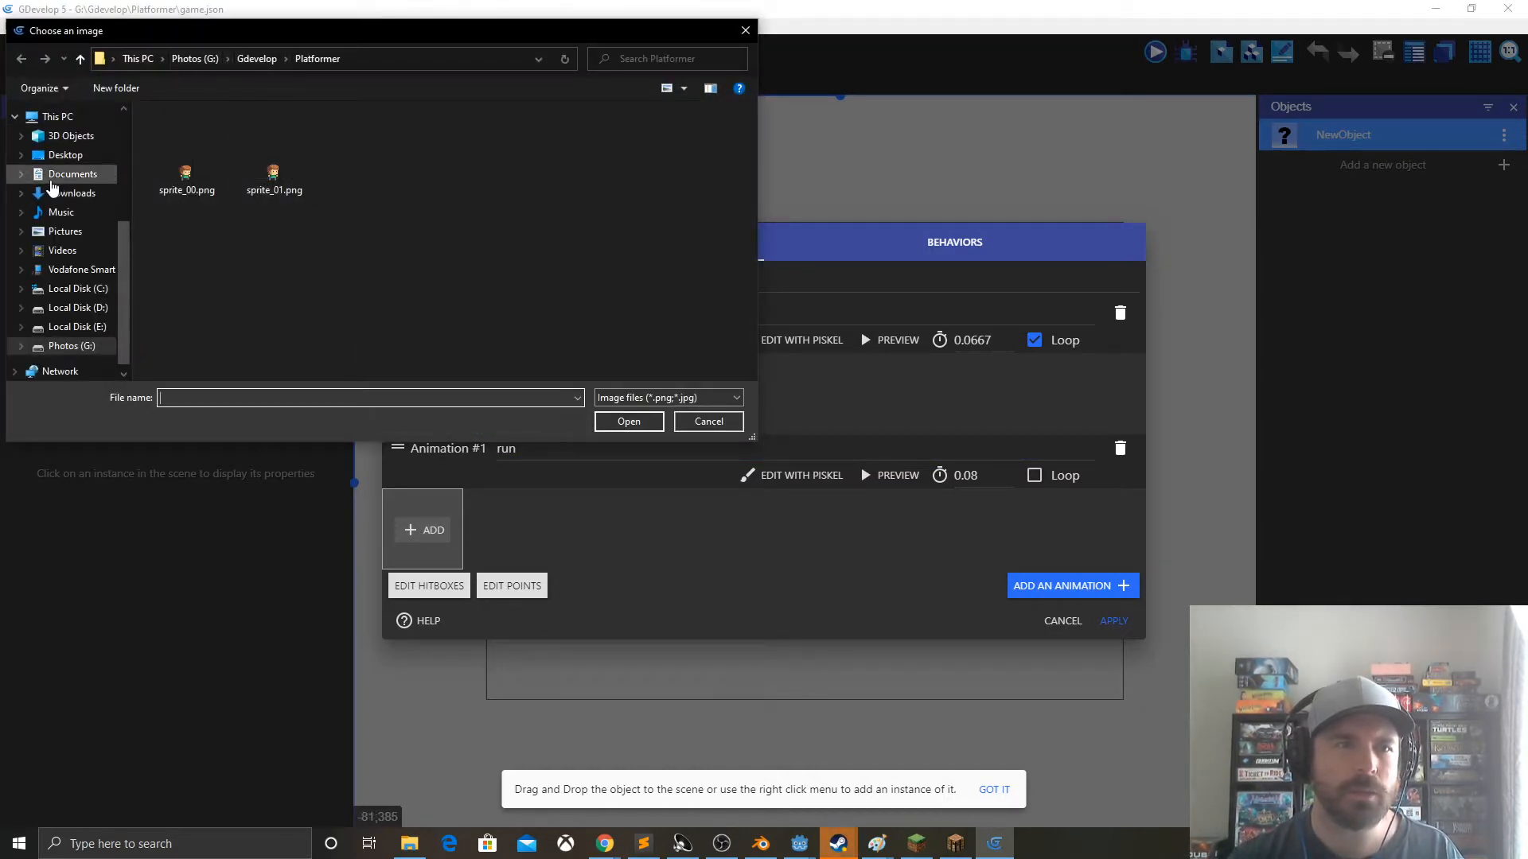
click(70, 193)
double_click(175, 177)
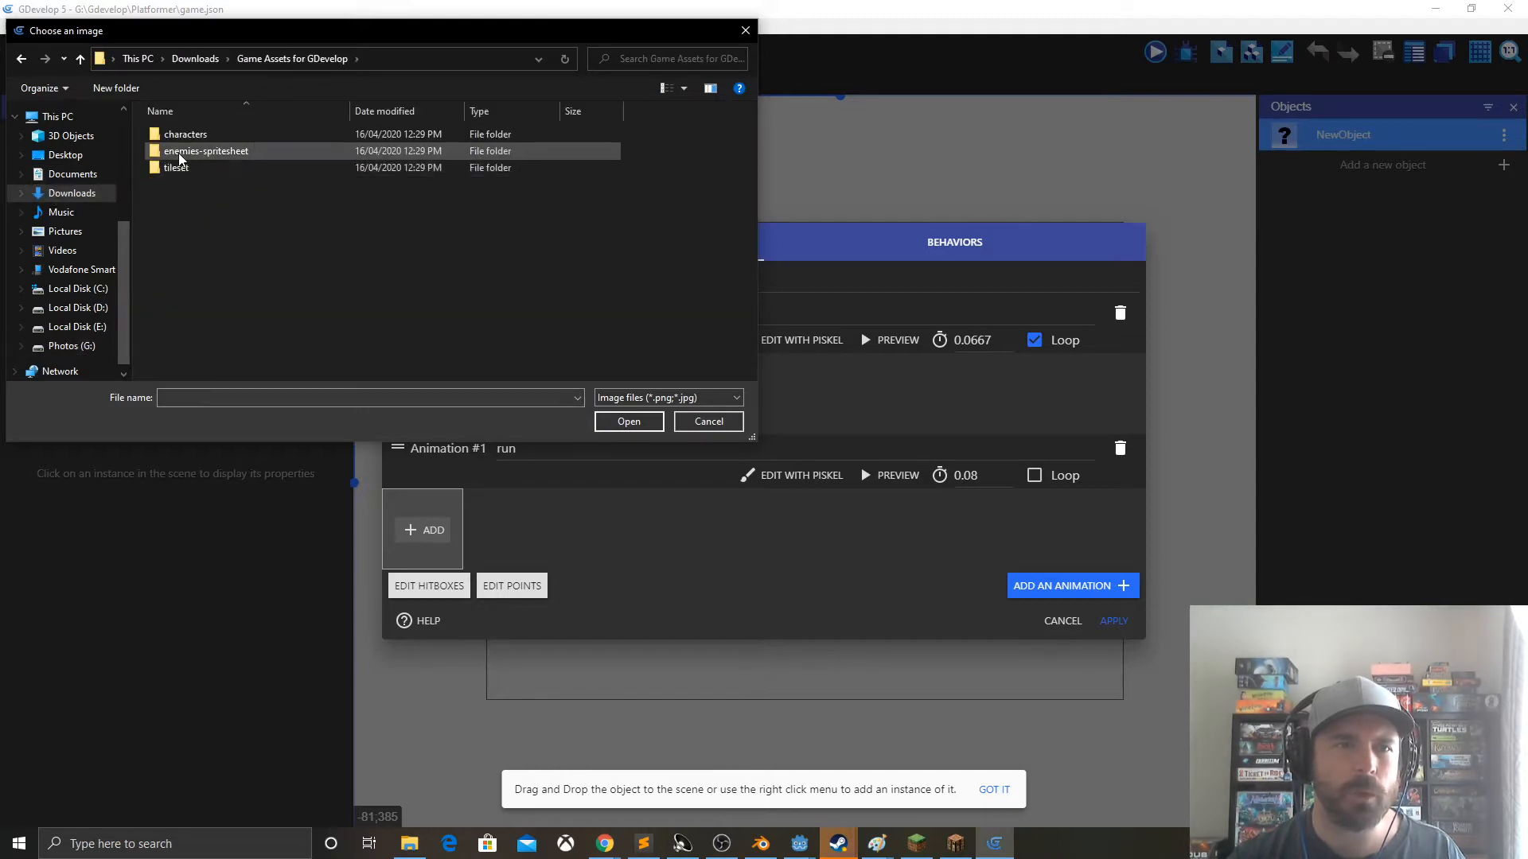
double_click(179, 137)
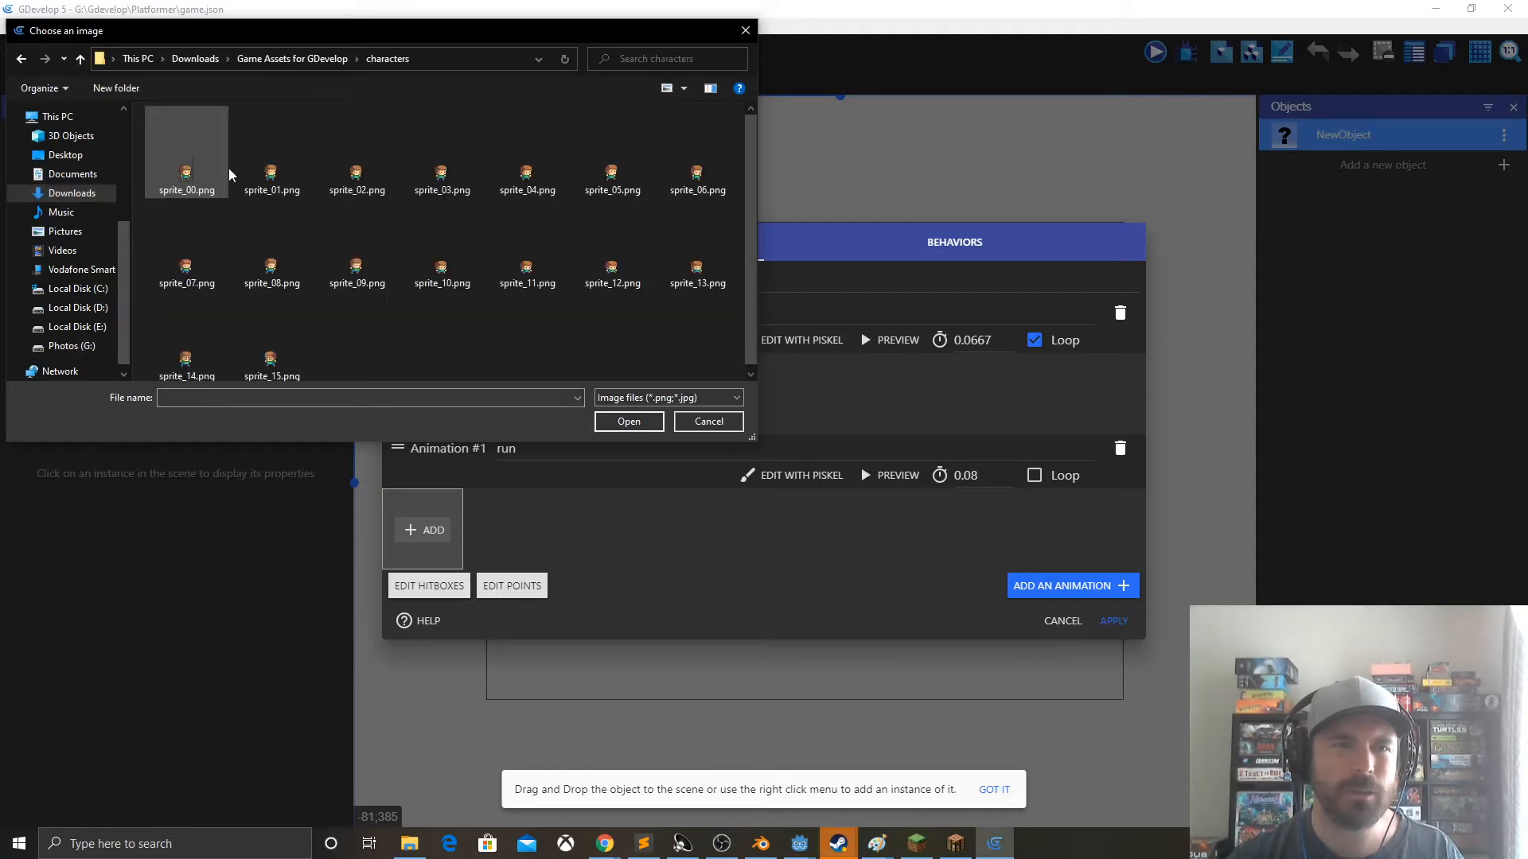
click(357, 185)
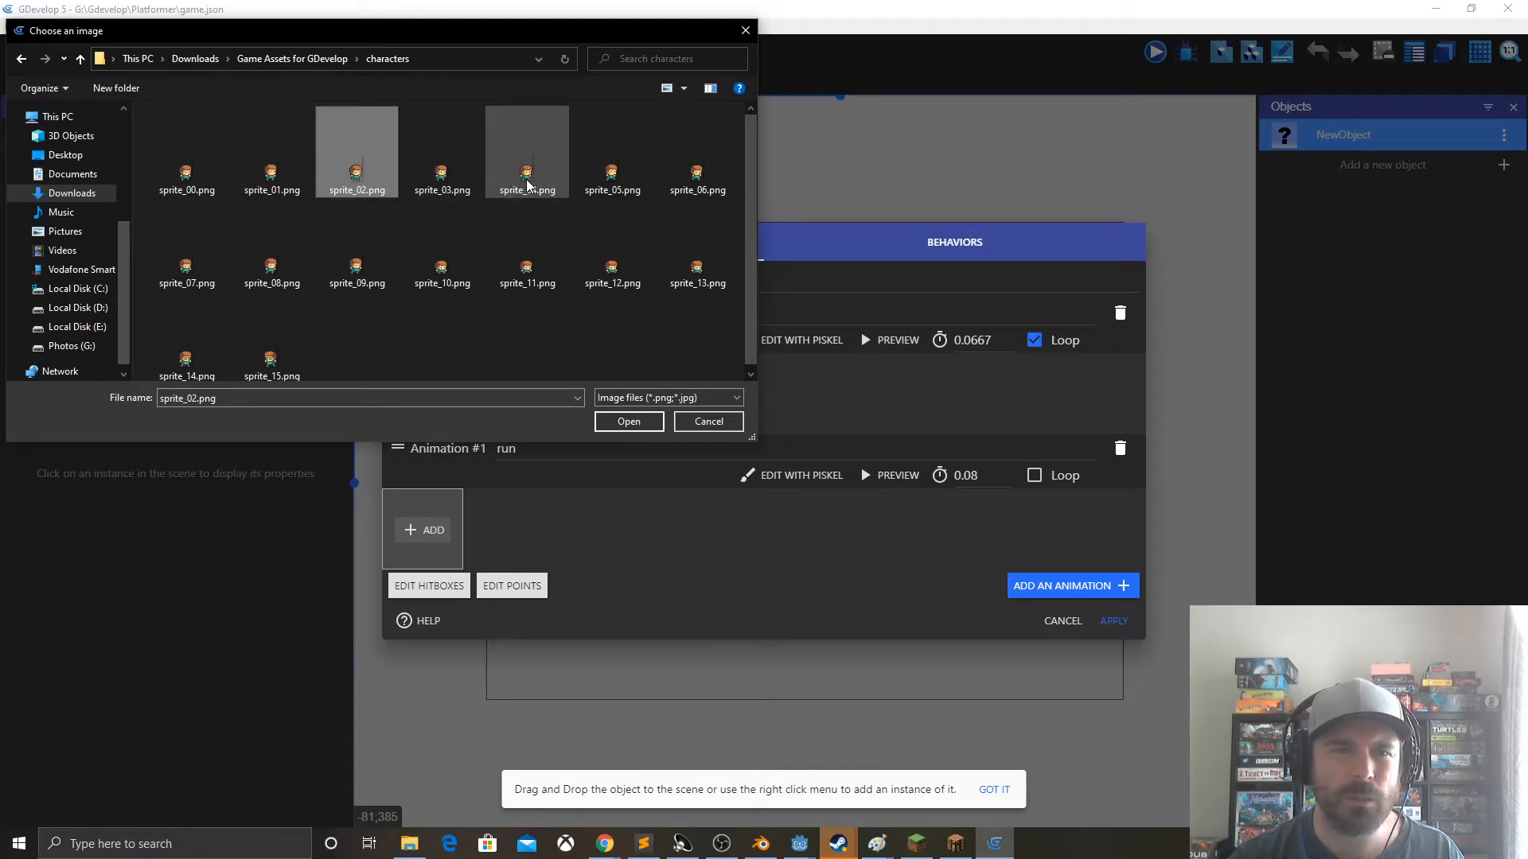
shift+click(191, 276)
click(632, 427)
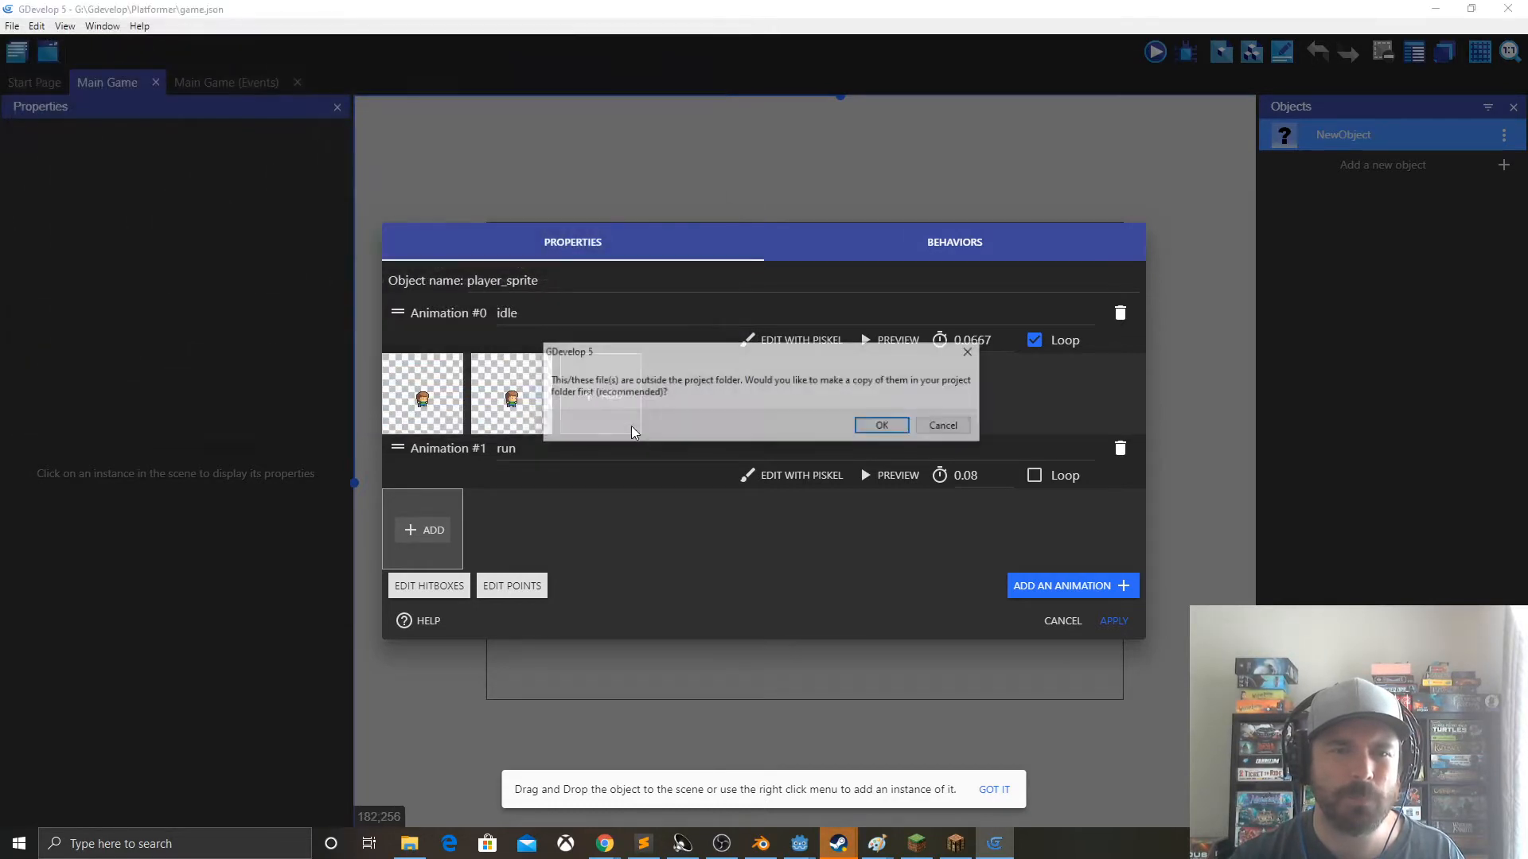
click(902, 430)
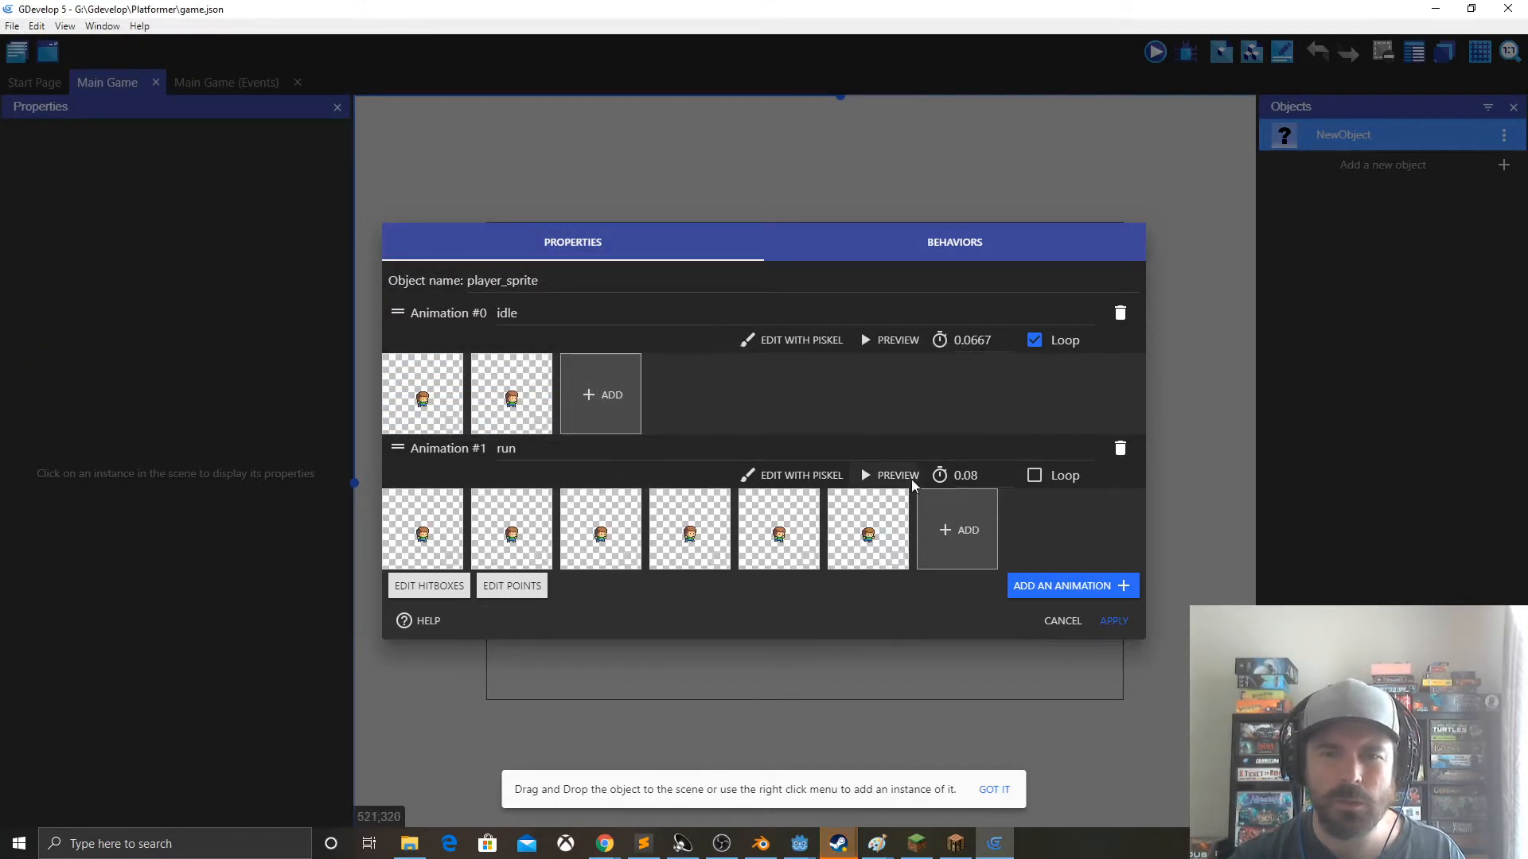
- Preview the run animation and turn on its looping
click(883, 475)
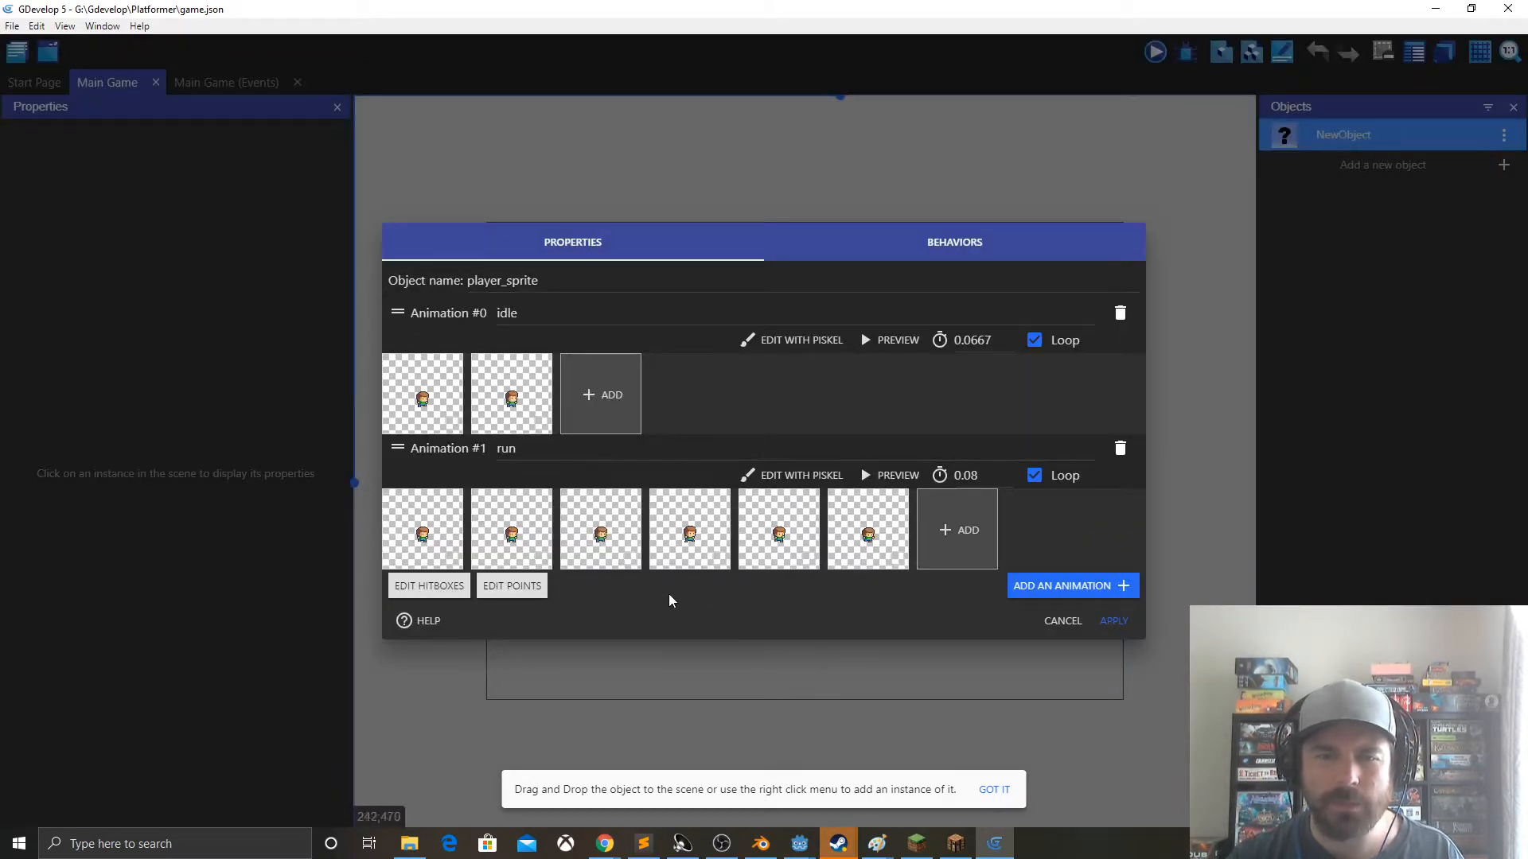
click(955, 529)
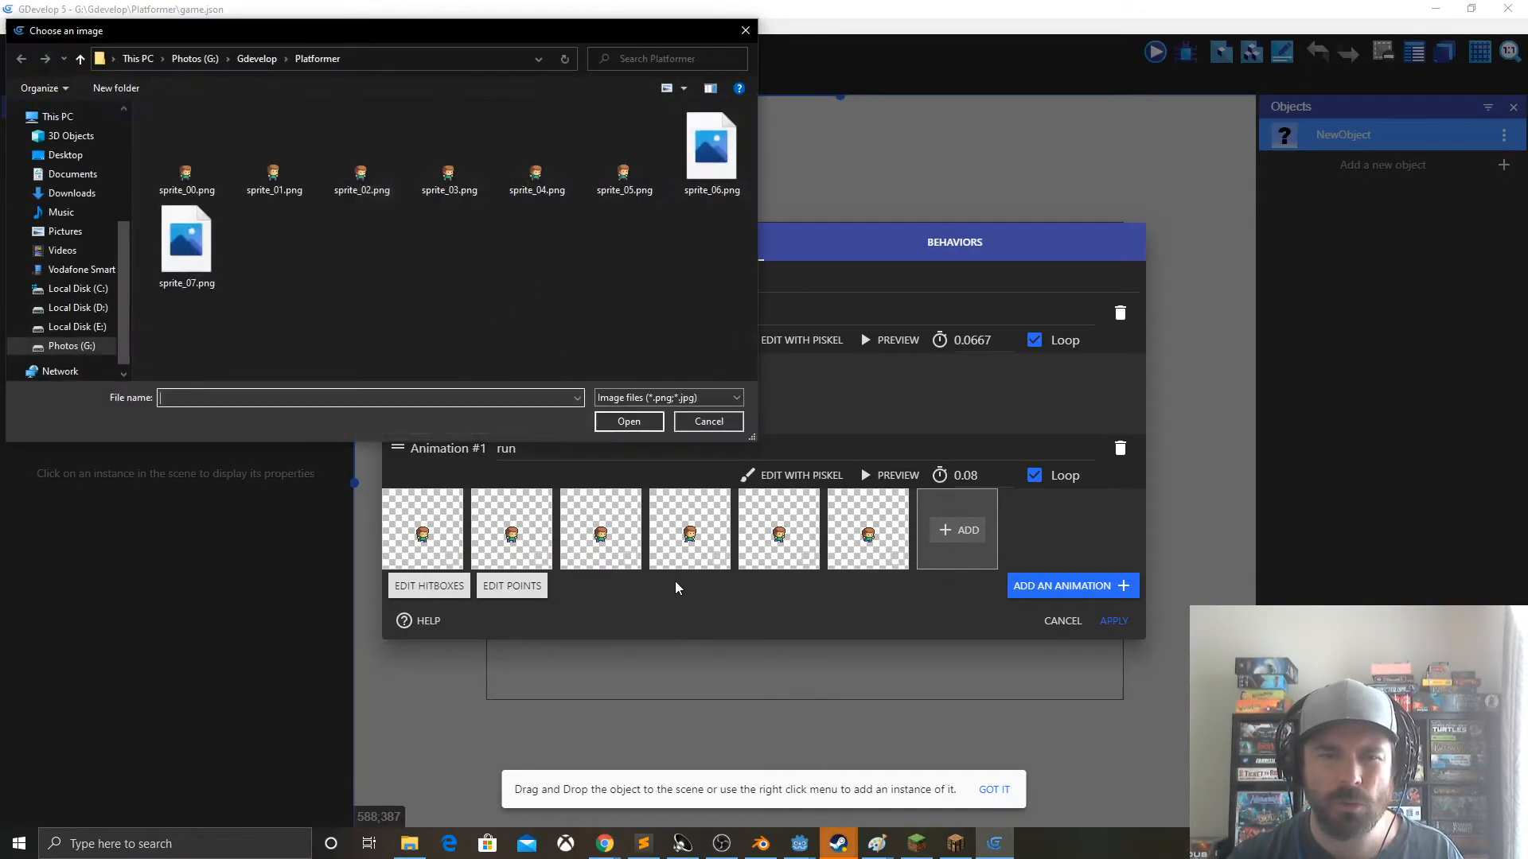
click(691, 422)
- Add a third animation named jump and import sprite_11.png from the downloaded characters folder as its frame, copying it into the project
click(1074, 586)
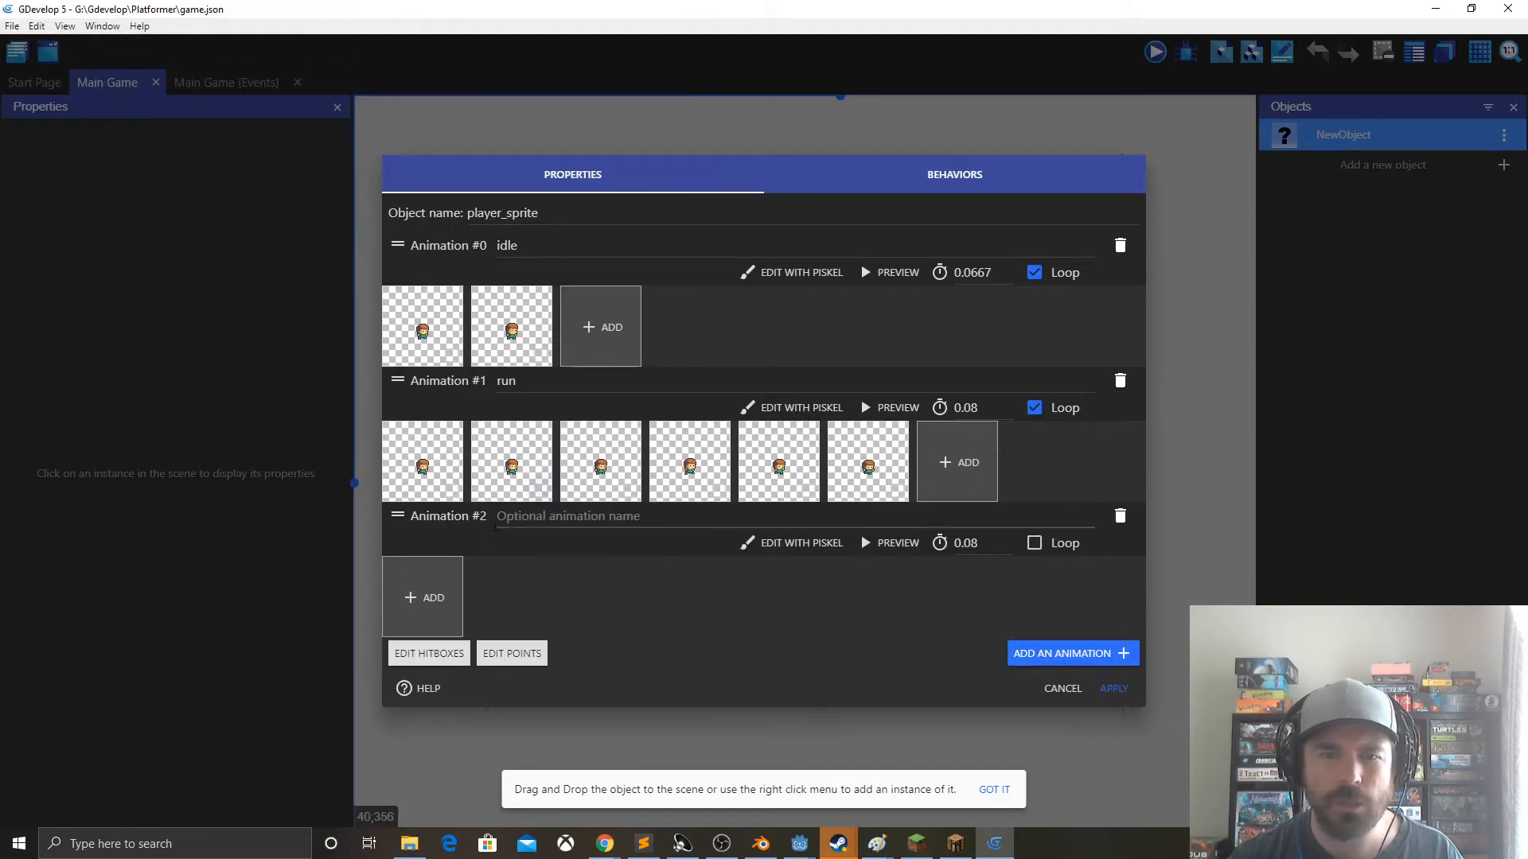
text(jump)
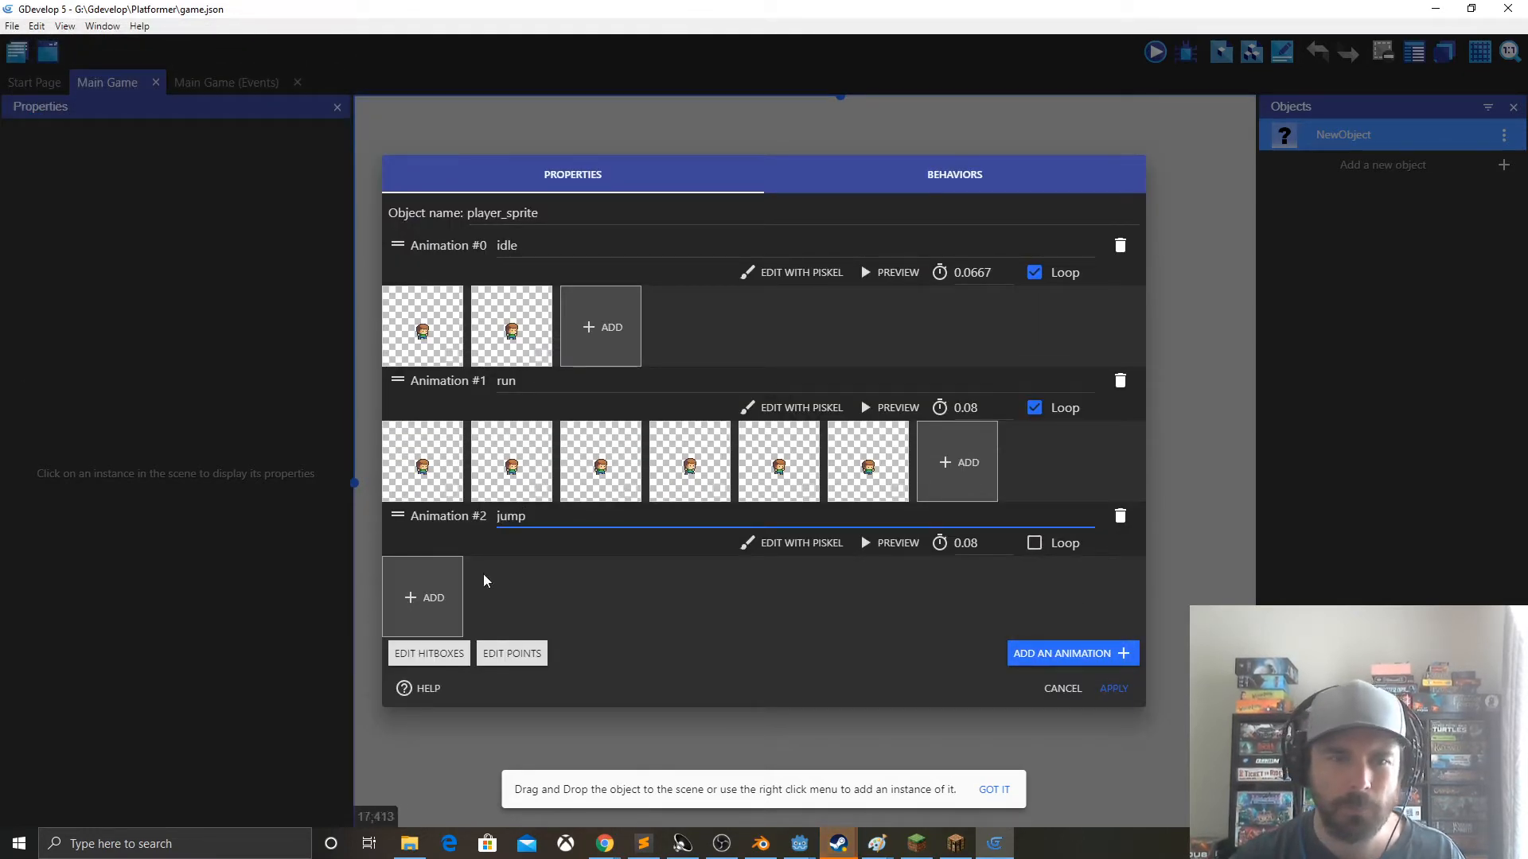
click(424, 597)
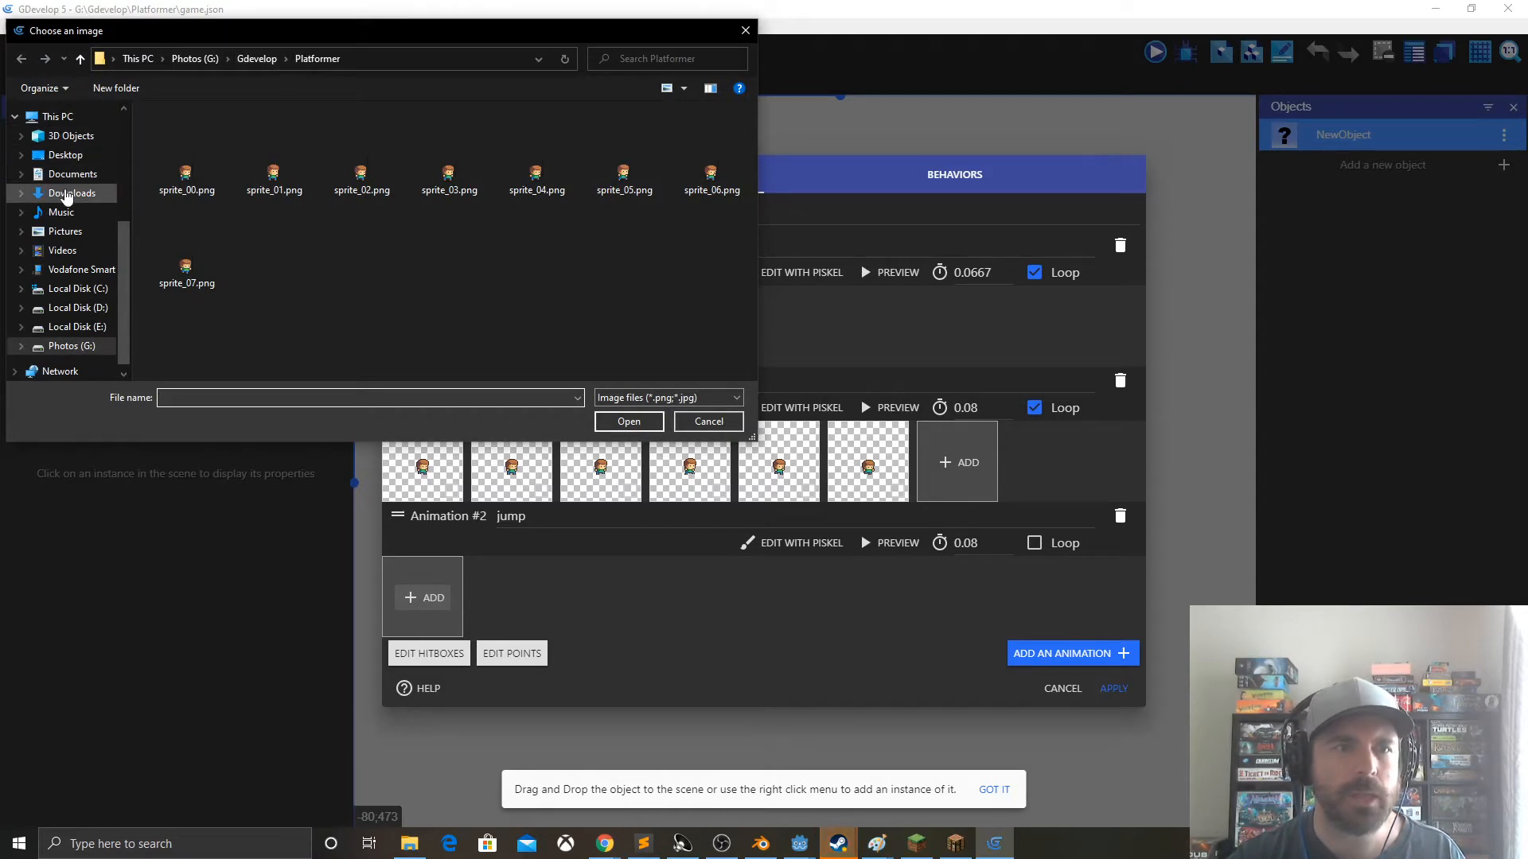
click(70, 194)
double_click(174, 163)
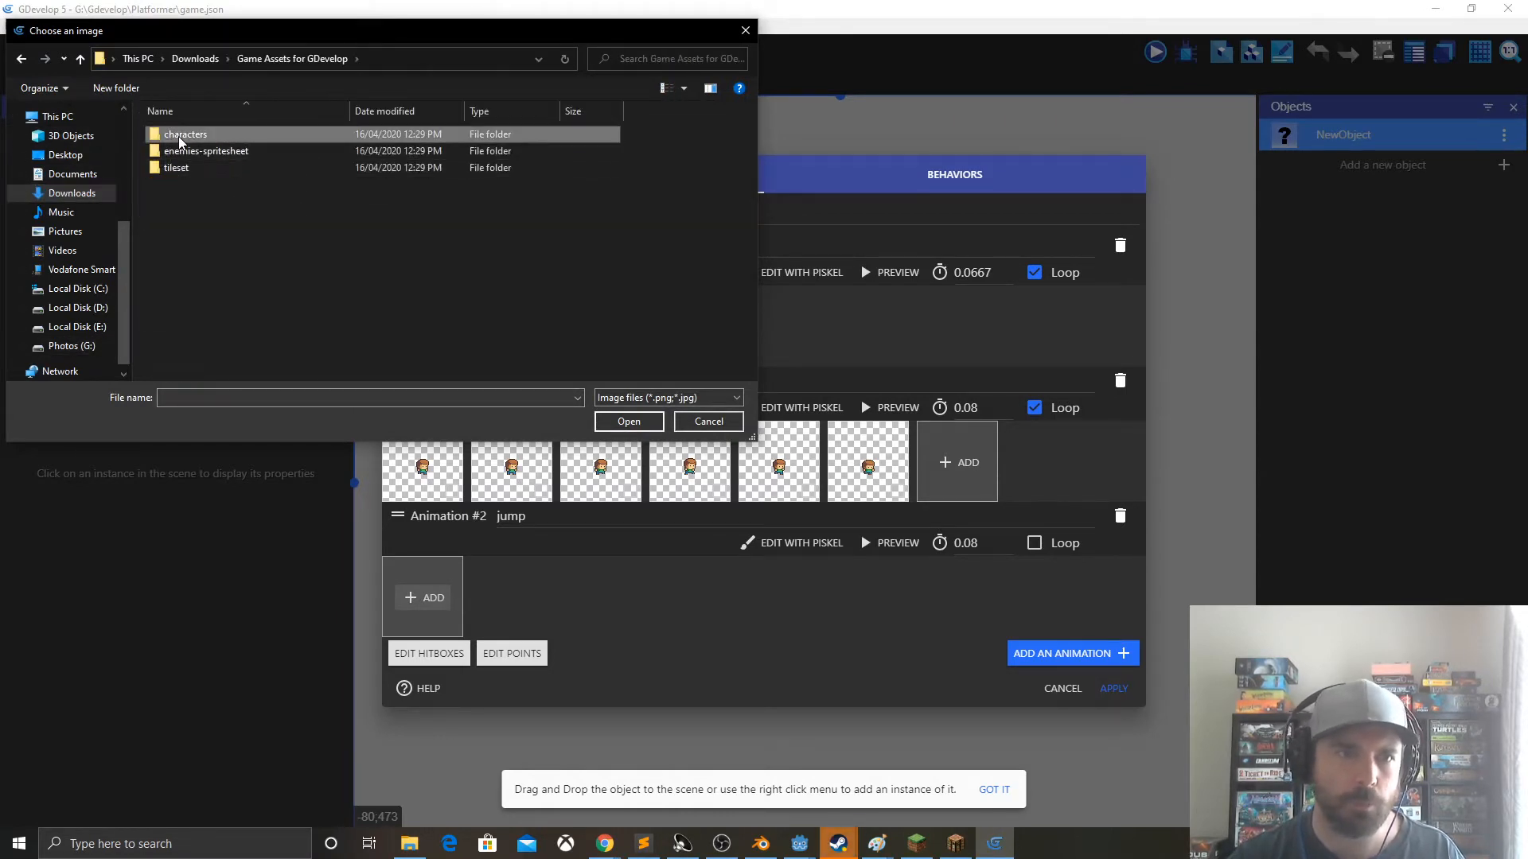
double_click(178, 136)
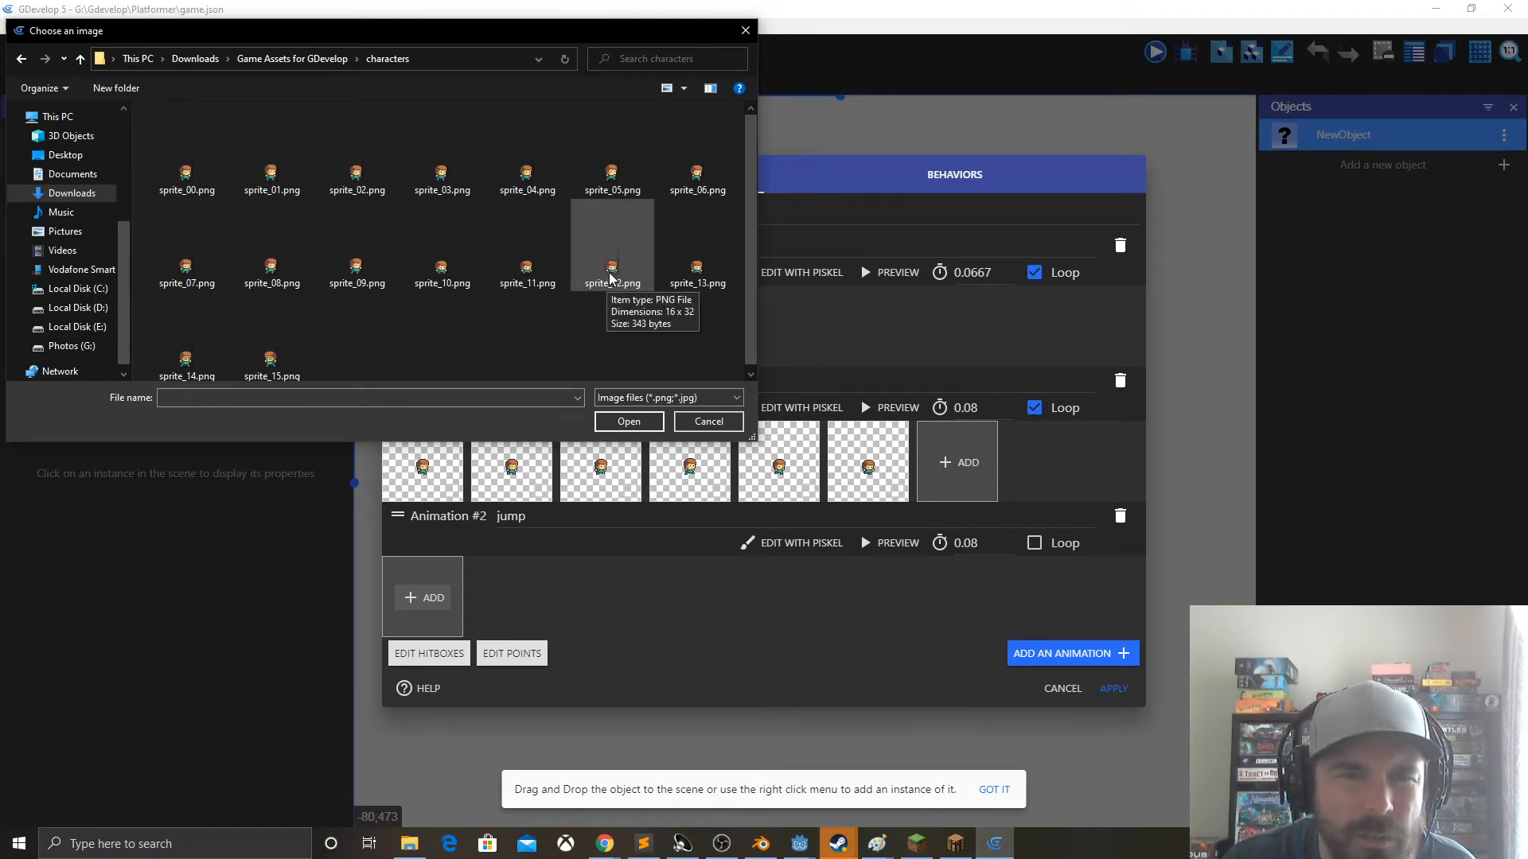
click(528, 269)
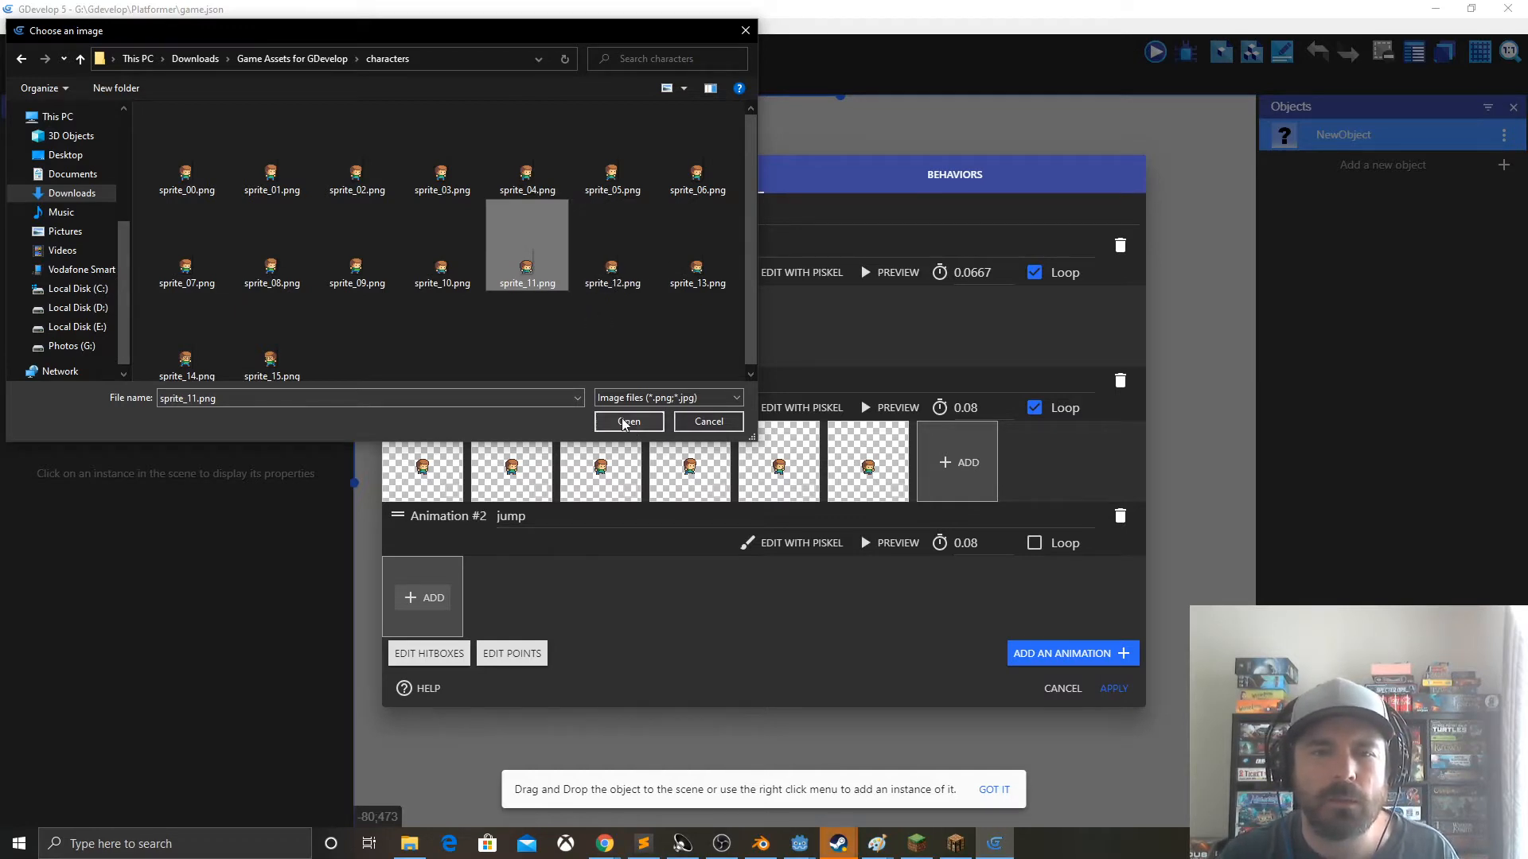
ctrl+click(694, 270)
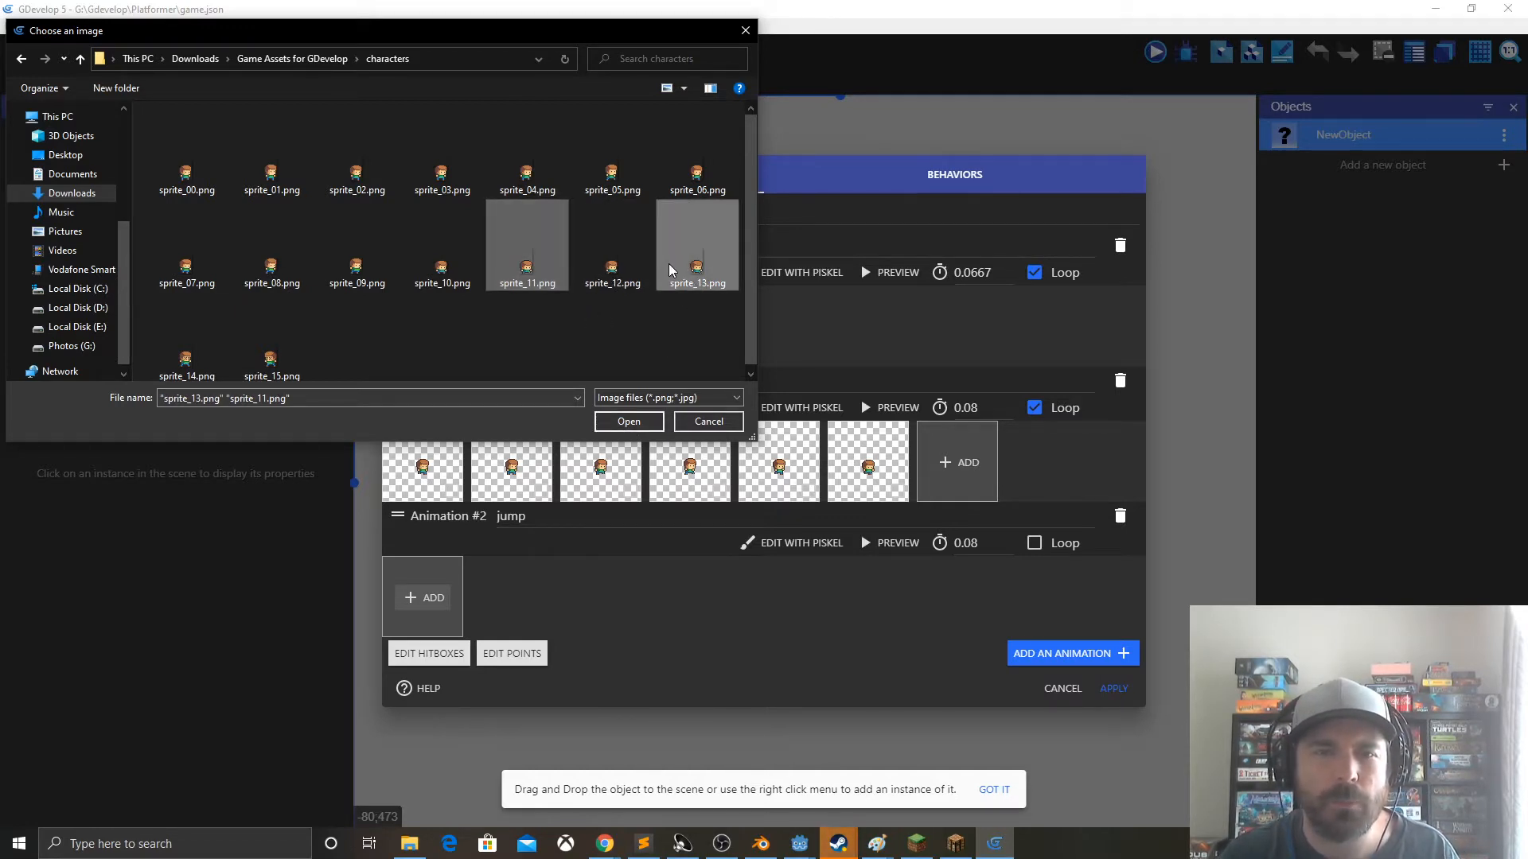
ctrl+click(703, 272)
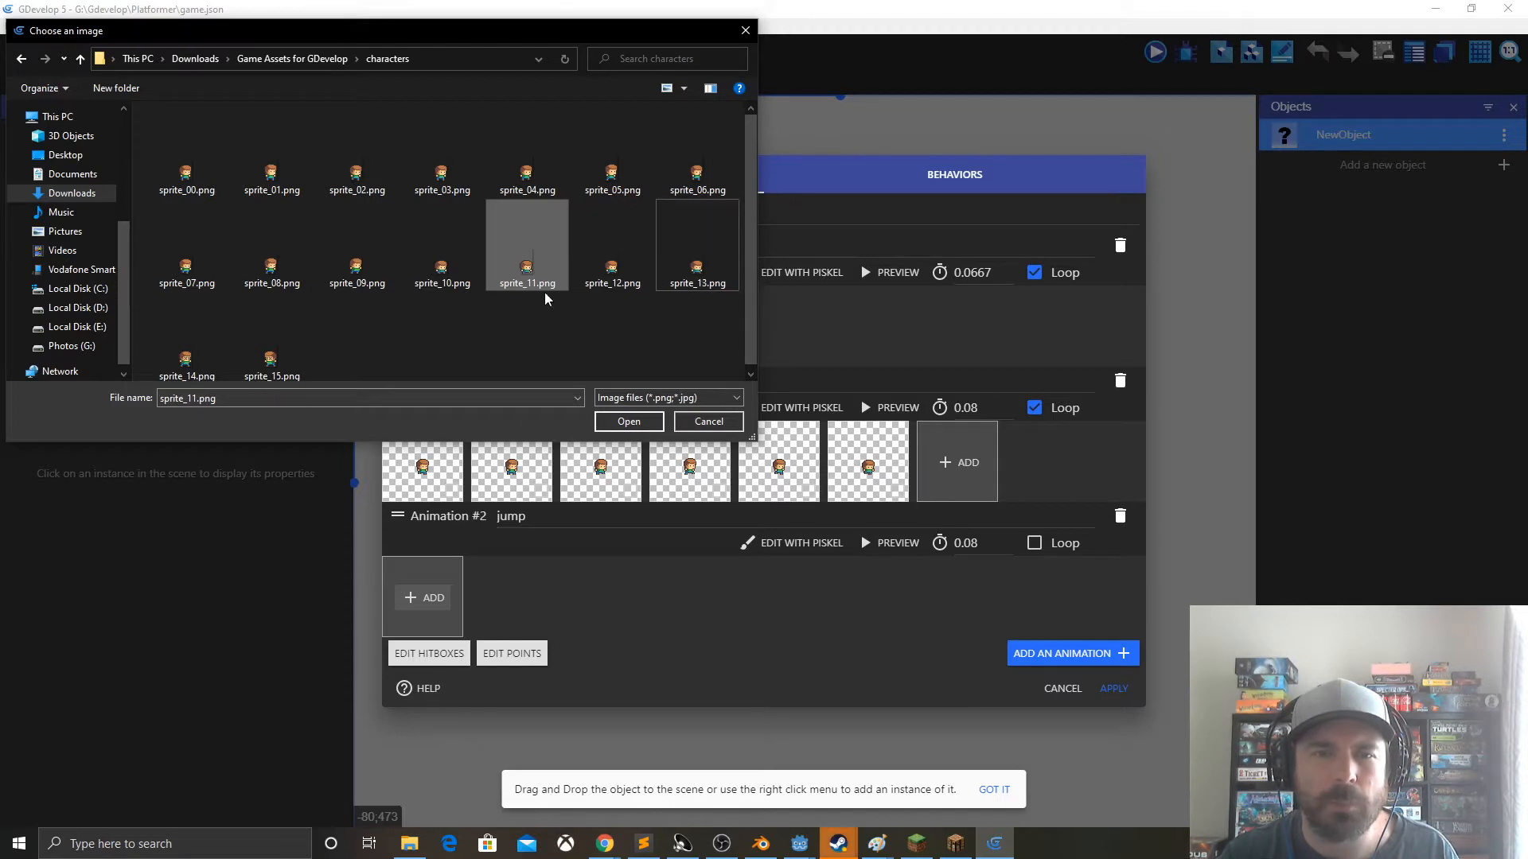
click(628, 422)
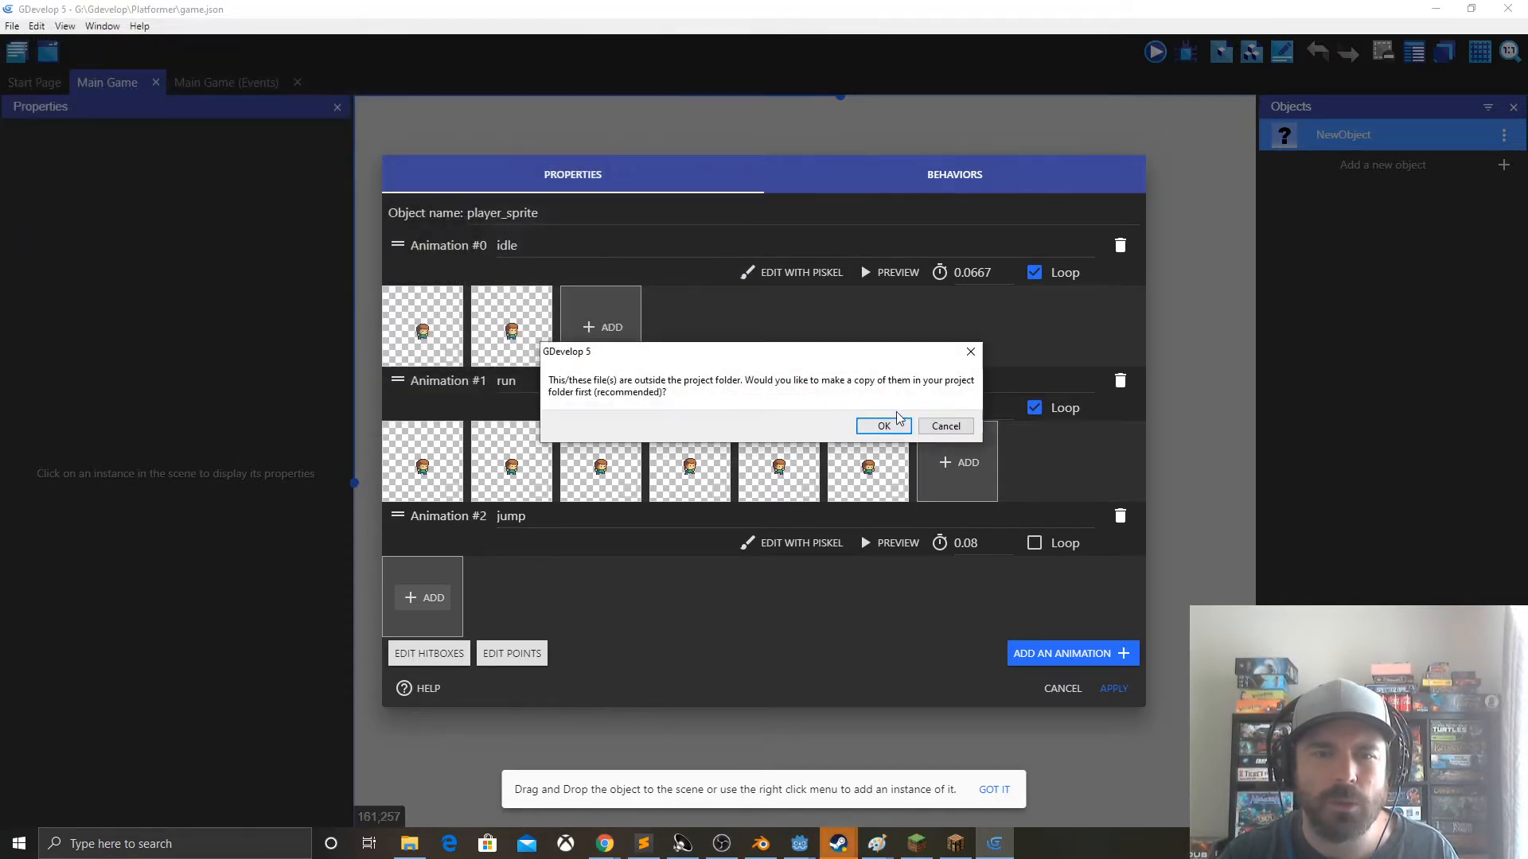
click(886, 428)
- Rename the jump animation as jump_up and add a fourth animation named jump_down
click(533, 521)
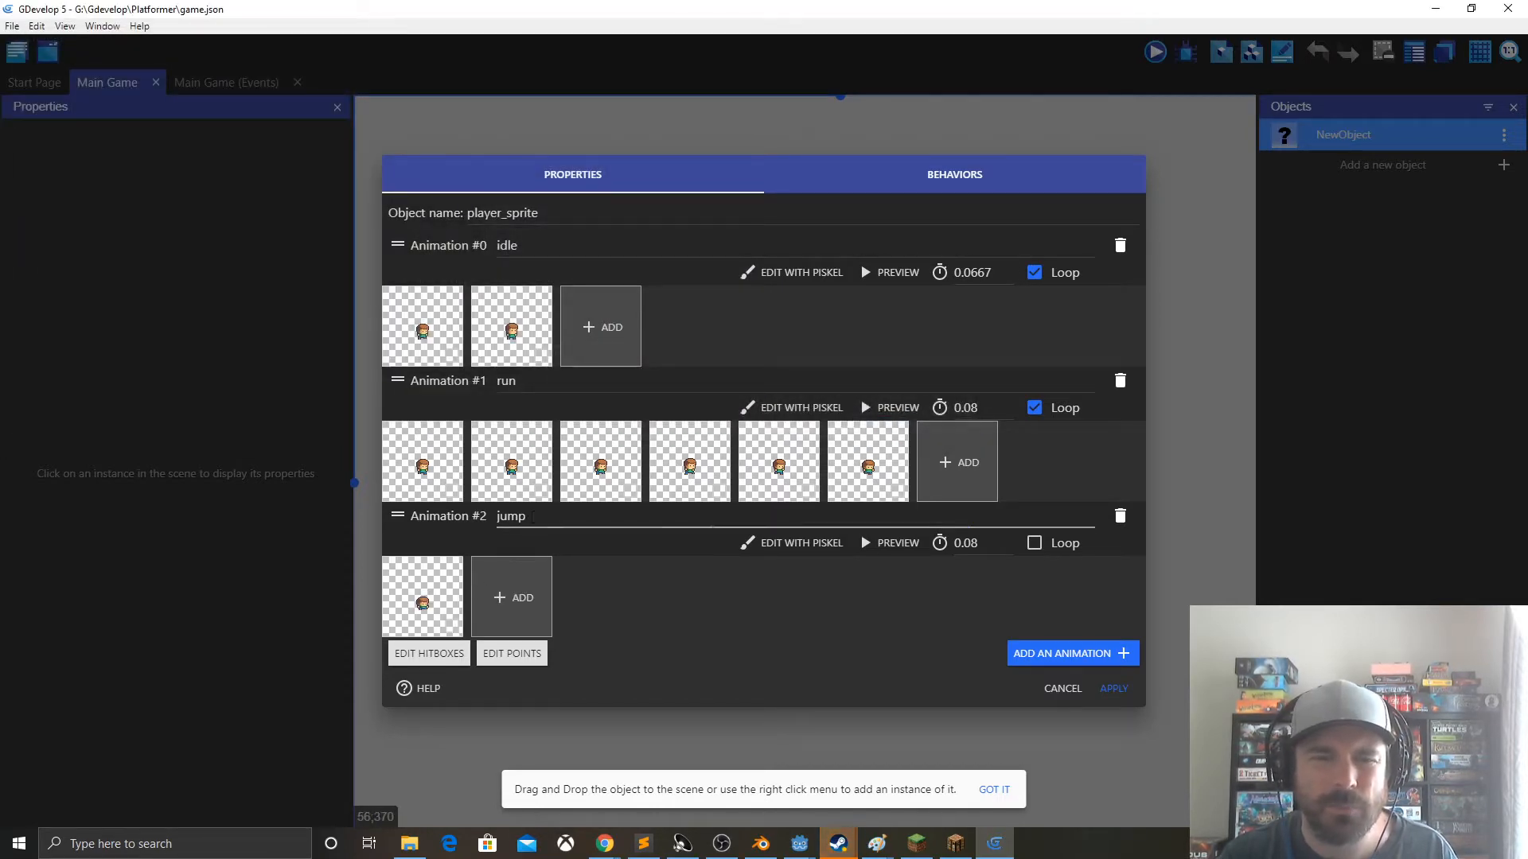
text(_up)
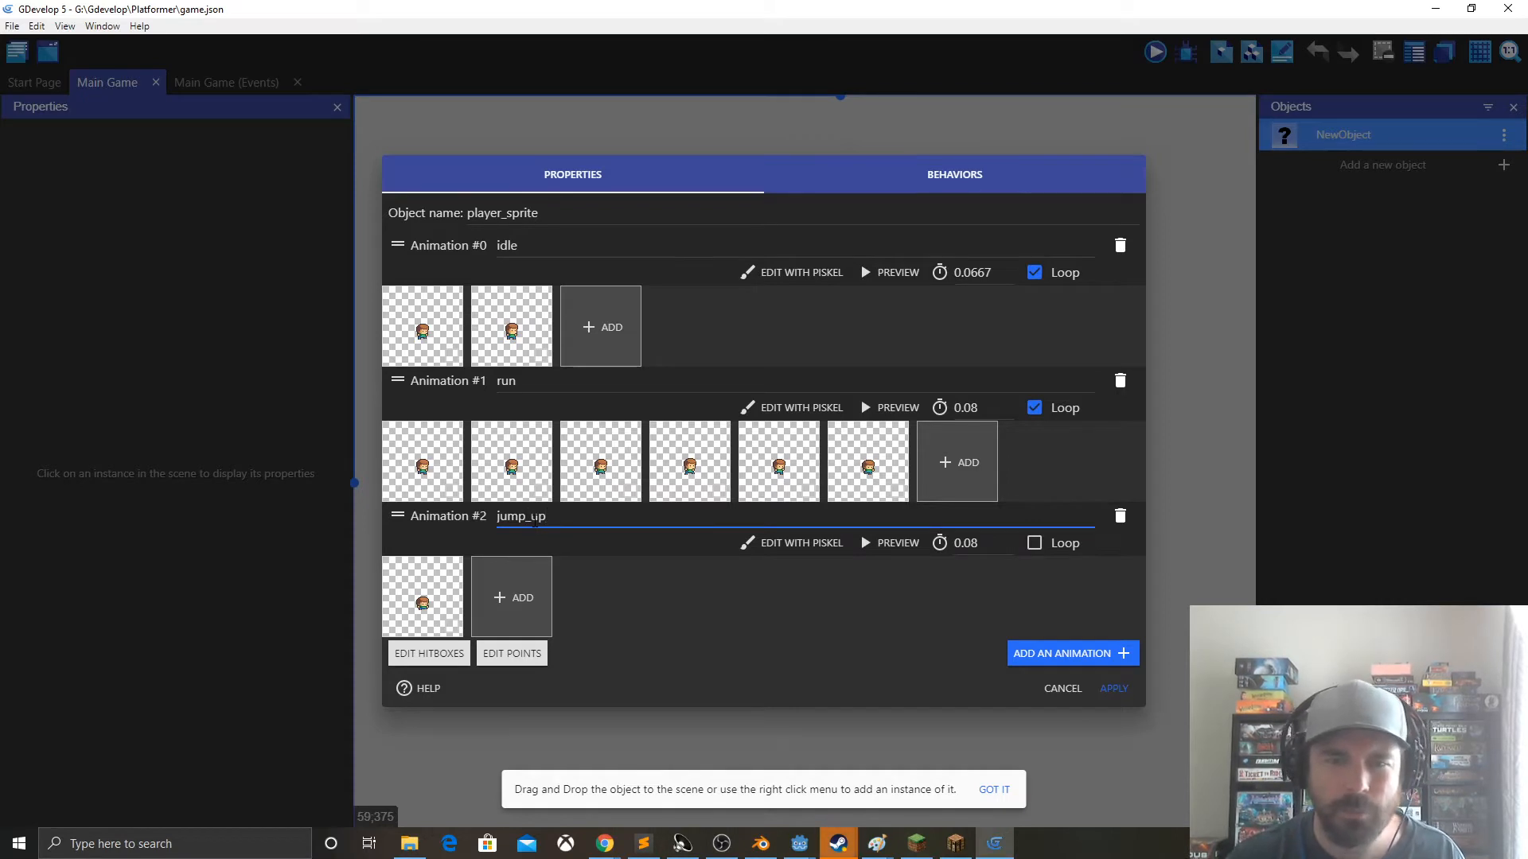
click(1047, 660)
click(510, 586)
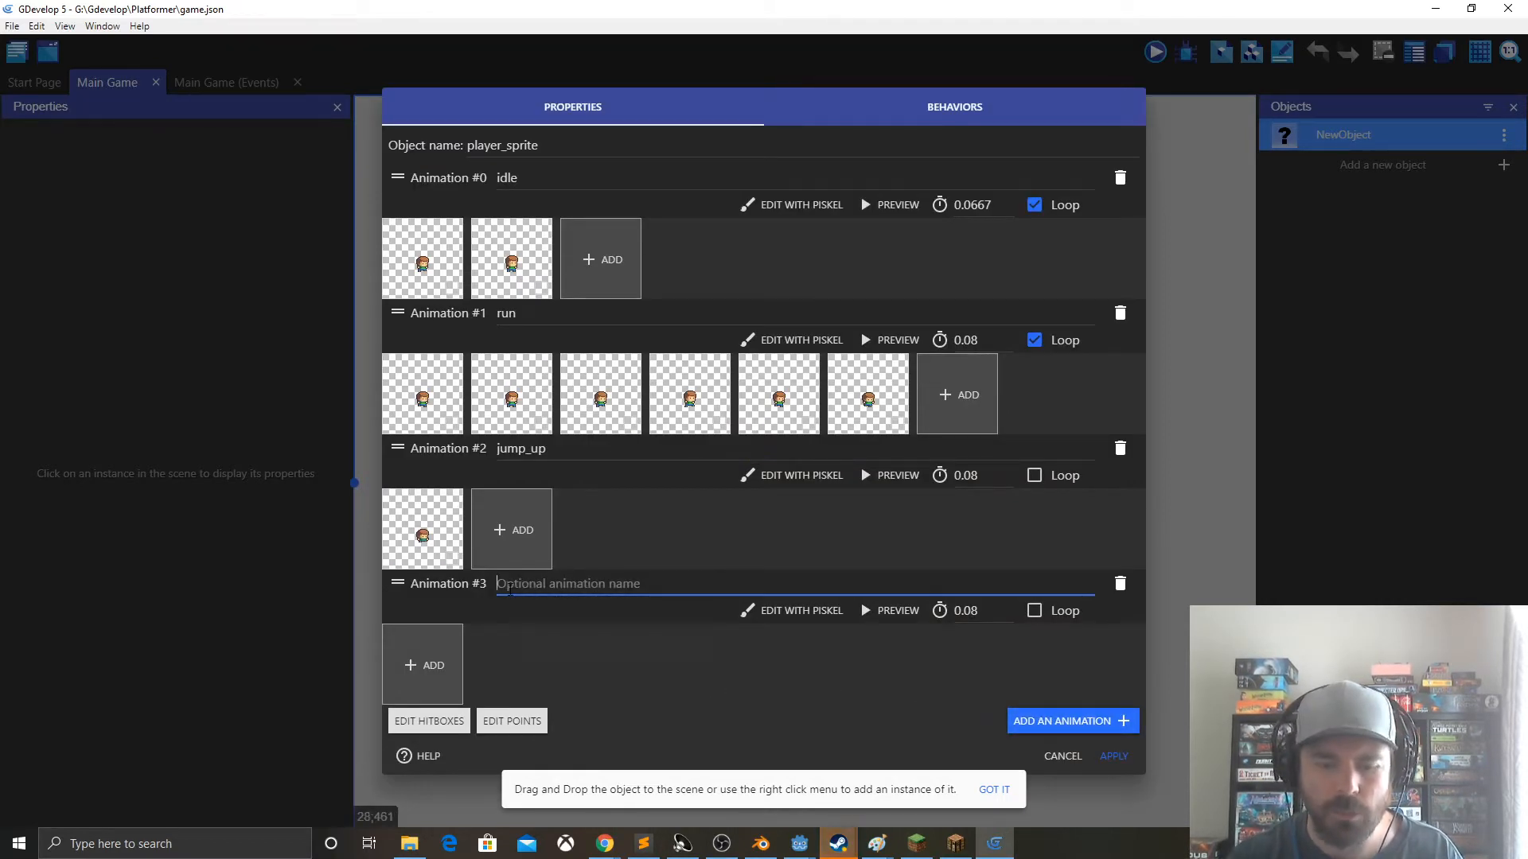
text(jump_down)
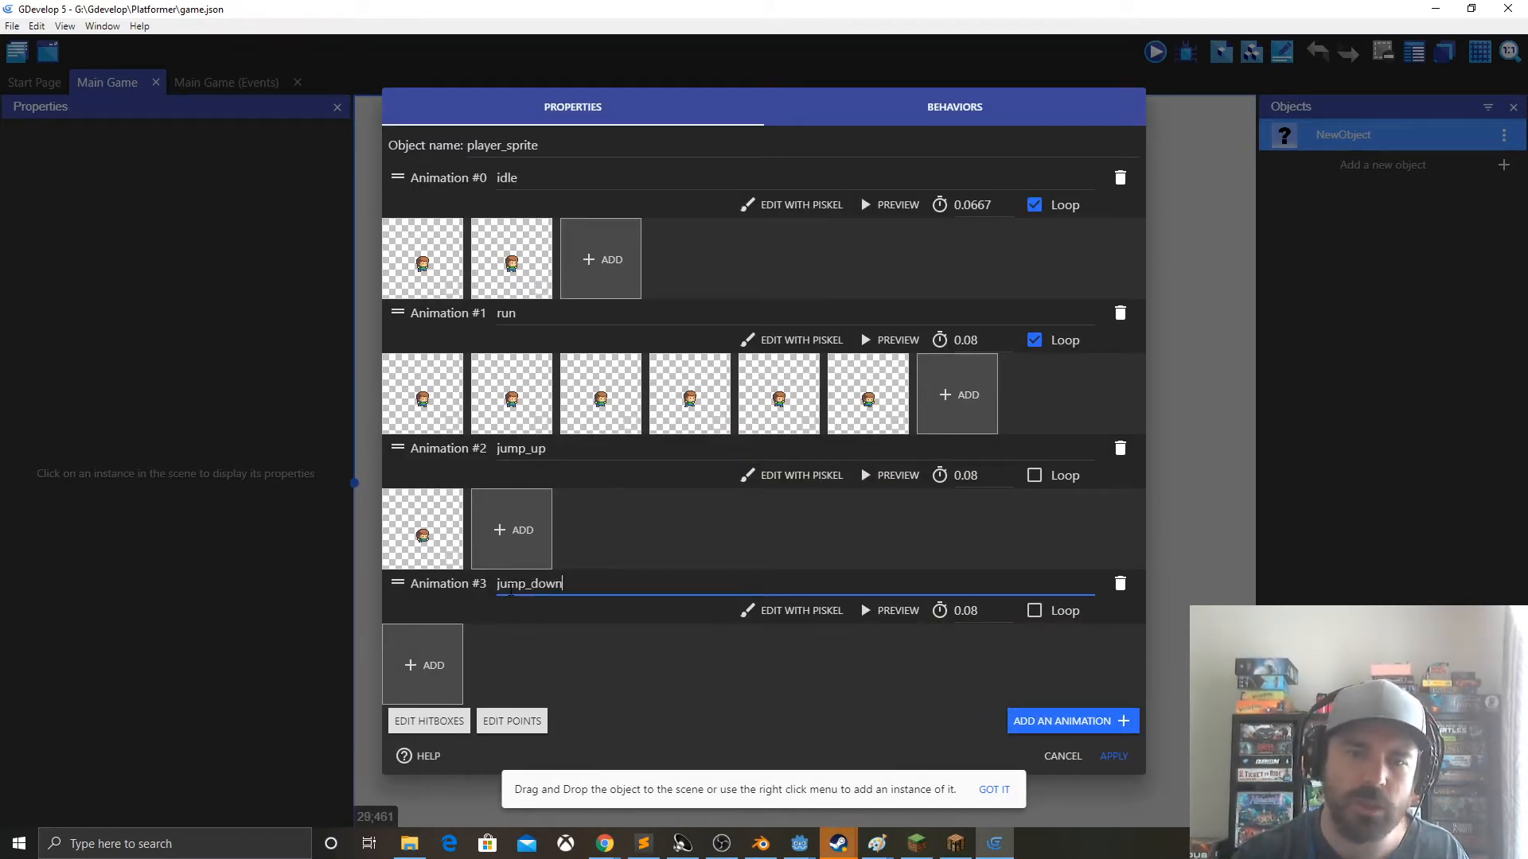
- Import sprite_13.png from the downloaded characters folder as the jump_down frame, copying it into the project
click(423, 665)
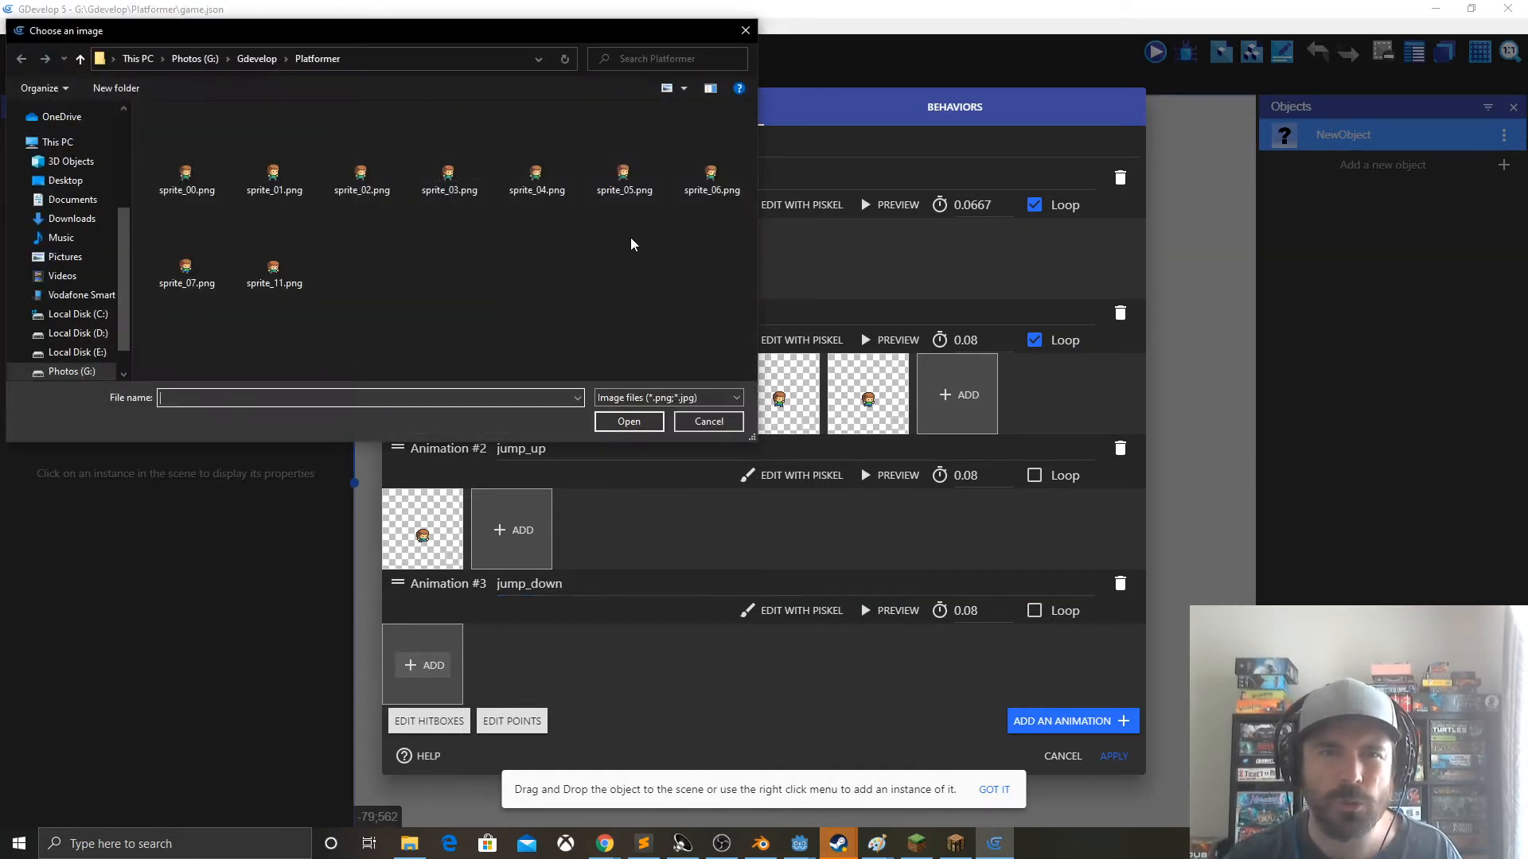
click(73, 218)
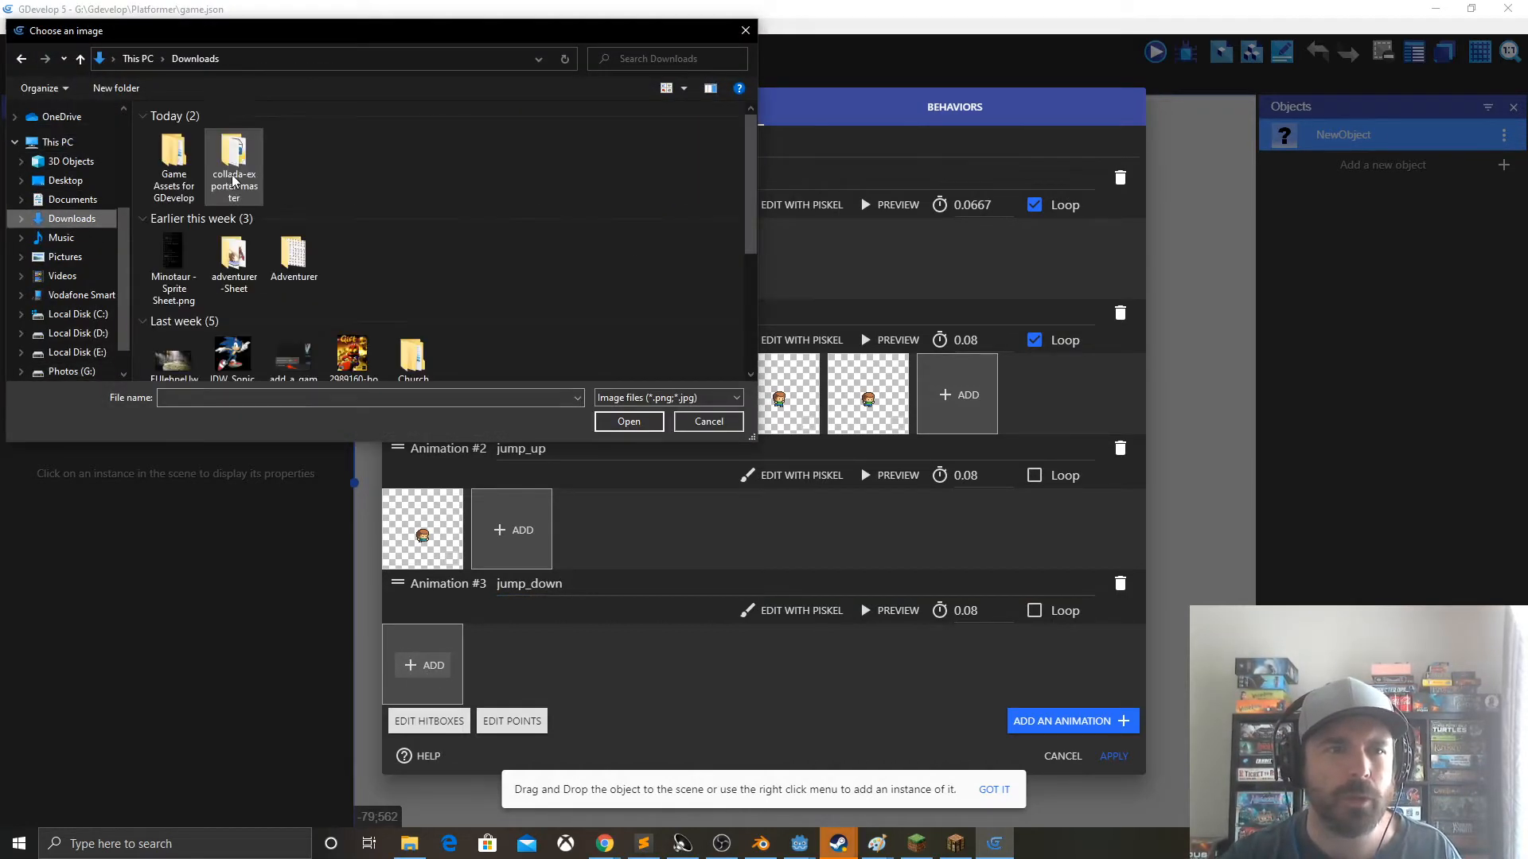
double_click(175, 155)
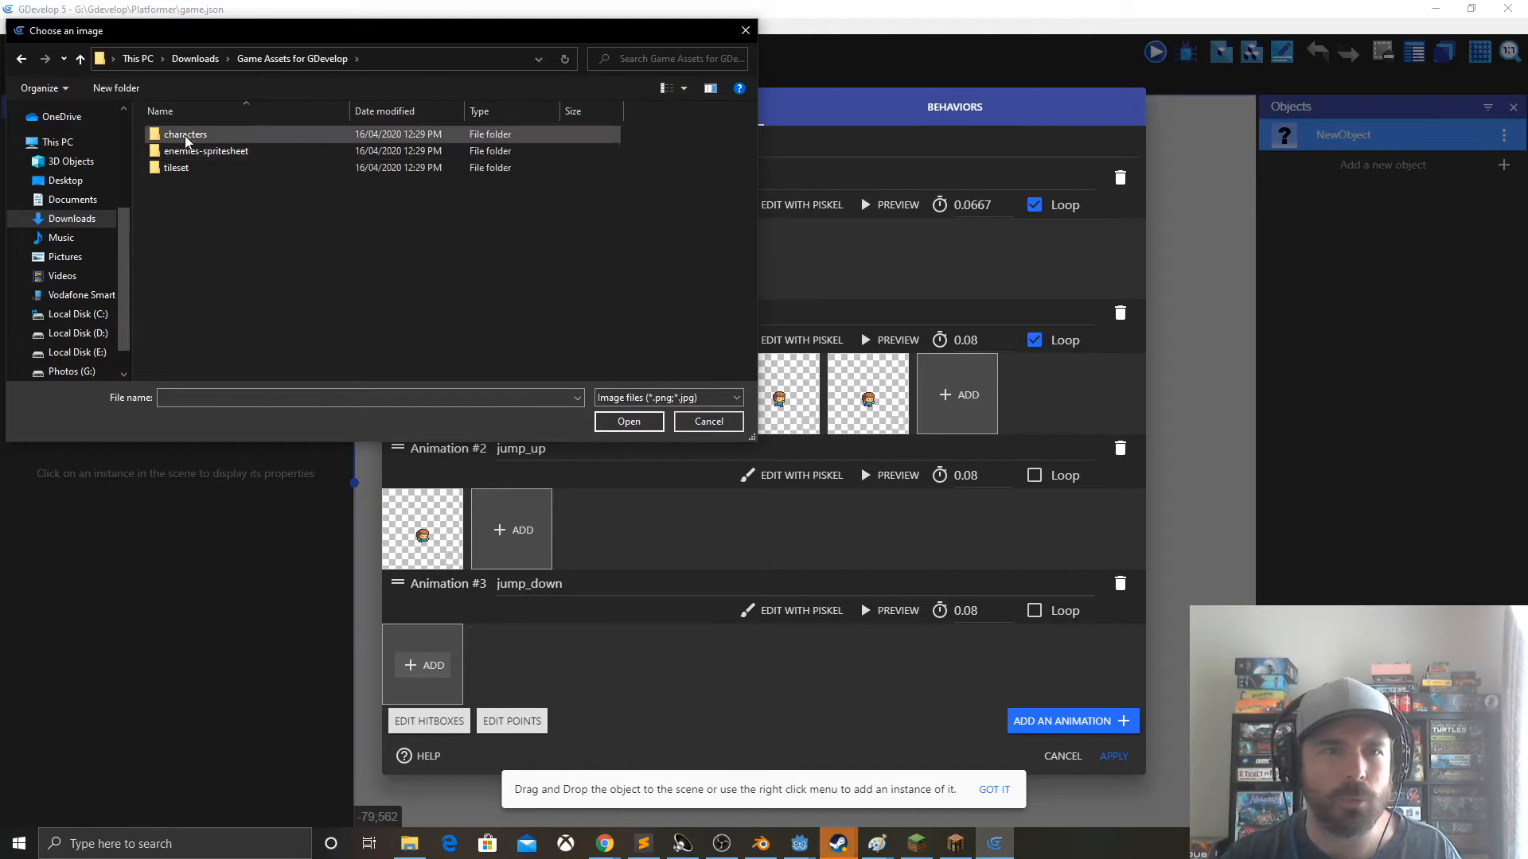
double_click(171, 128)
click(612, 270)
shift+click(697, 271)
key(Return)
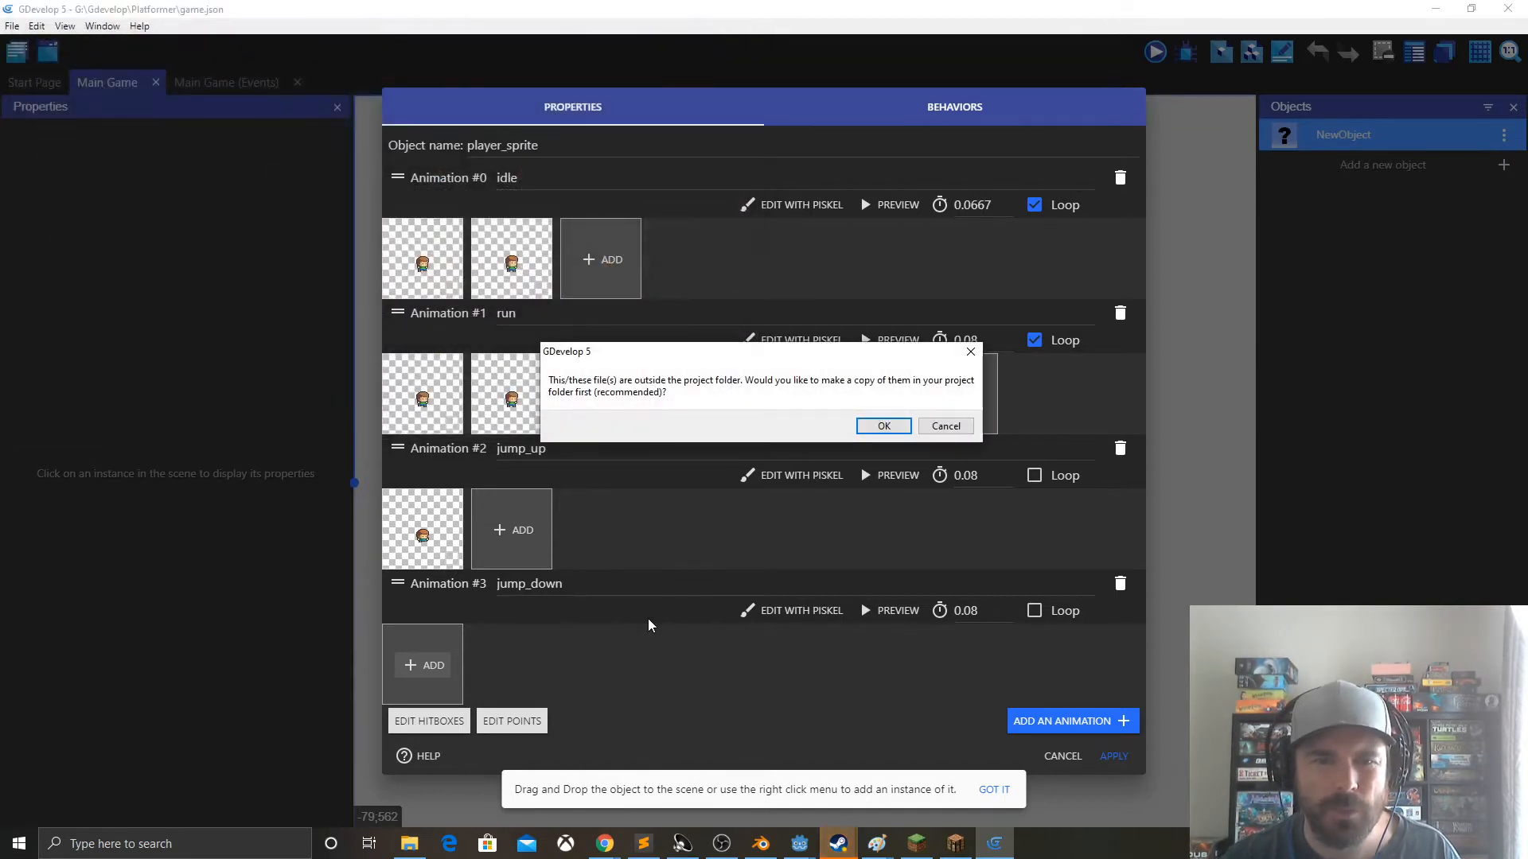
click(880, 427)
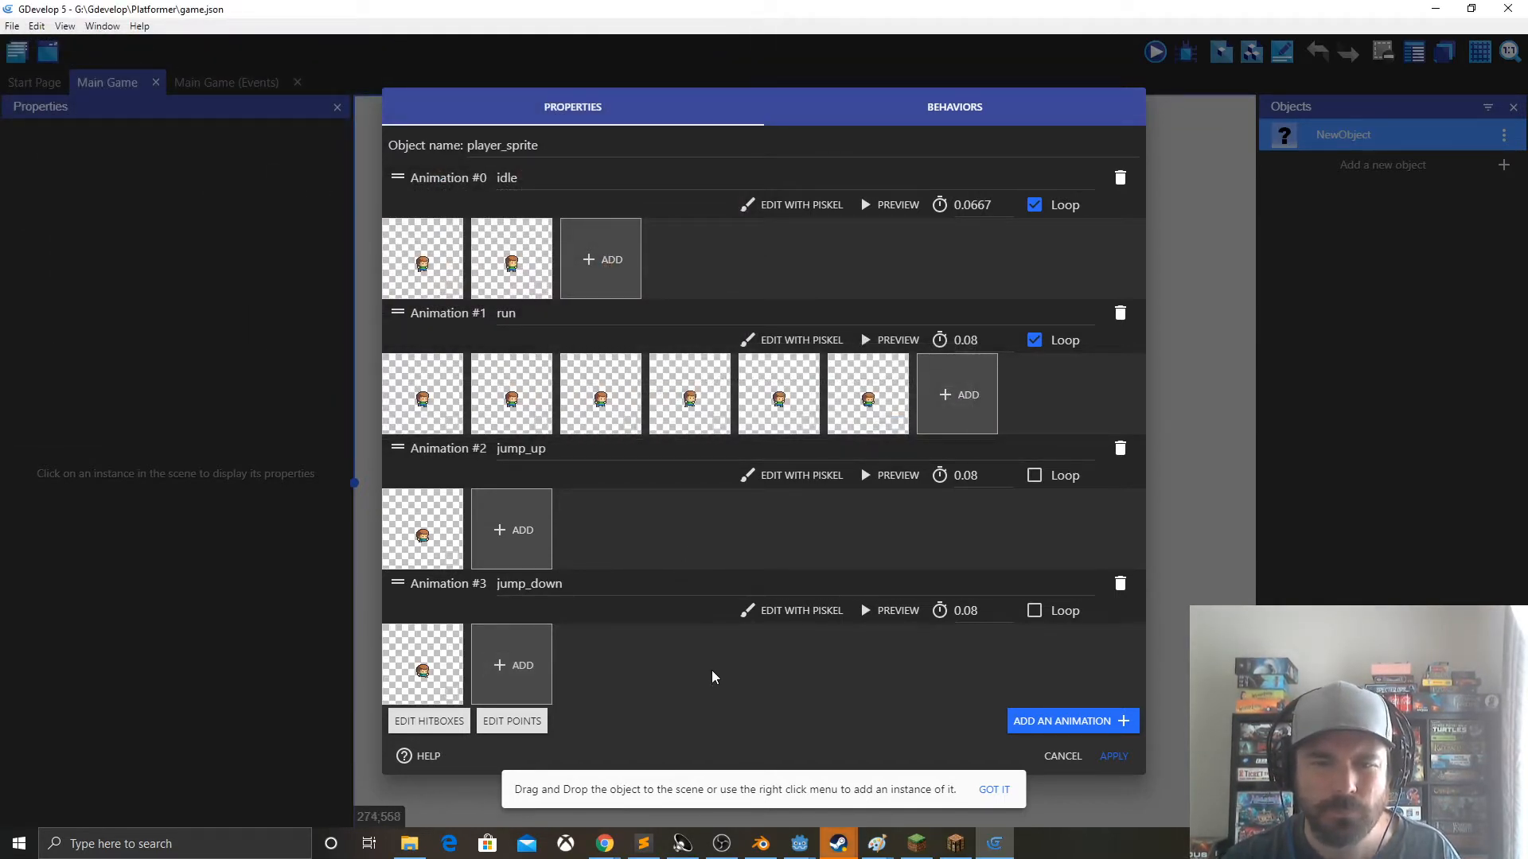
- Add a fifth animation to player_sprite and name it dead
click(1059, 720)
scroll(955, 665, down, 2)
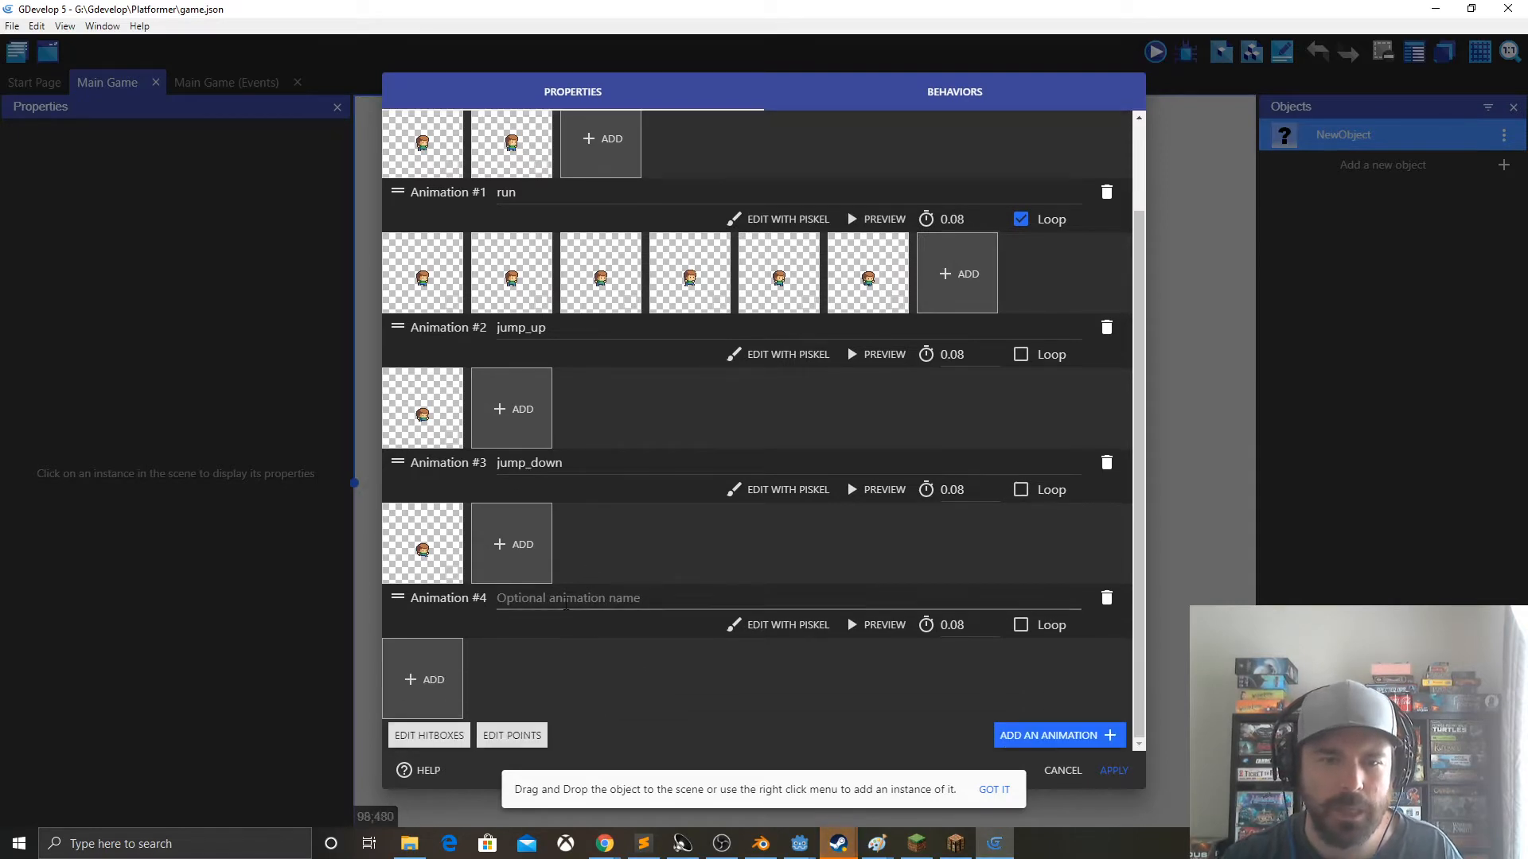
click(566, 598)
text(dead)
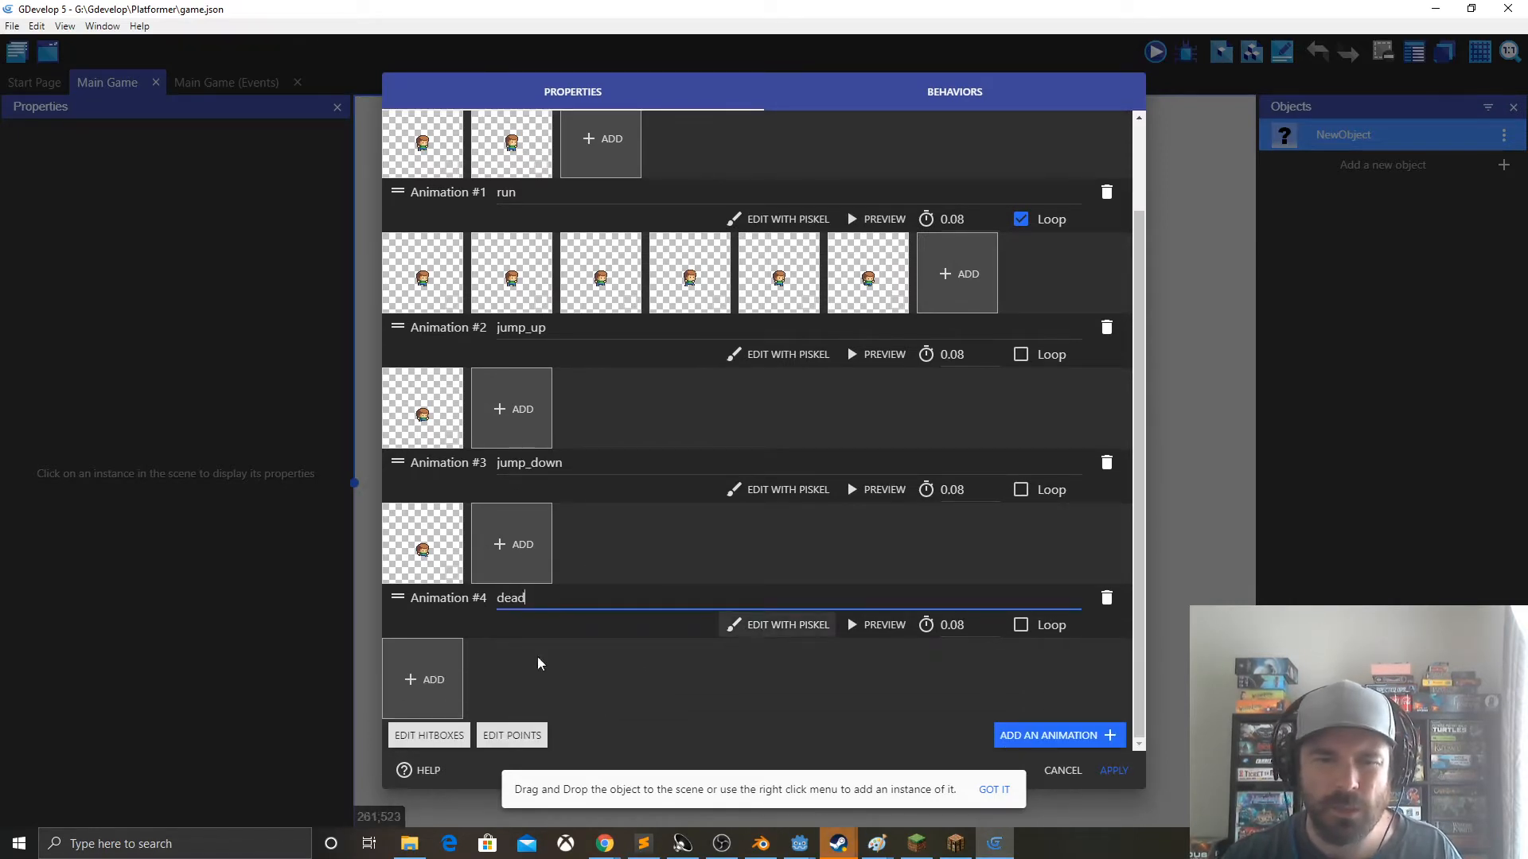
- Import sprite_14.png from the downloaded characters folder as the dead frame, copying it into the project
click(422, 678)
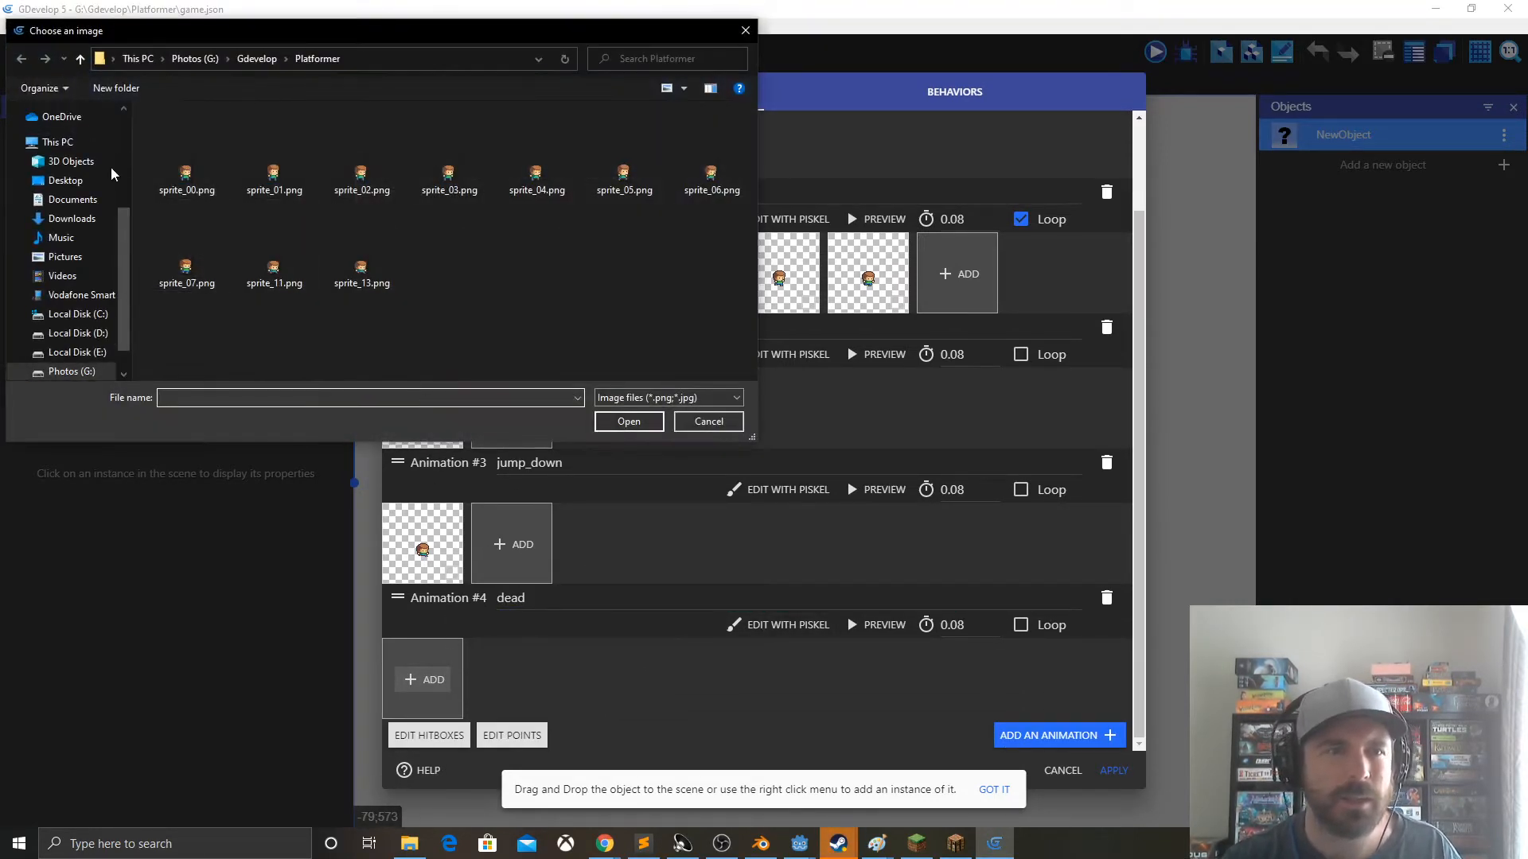
click(71, 193)
double_click(174, 163)
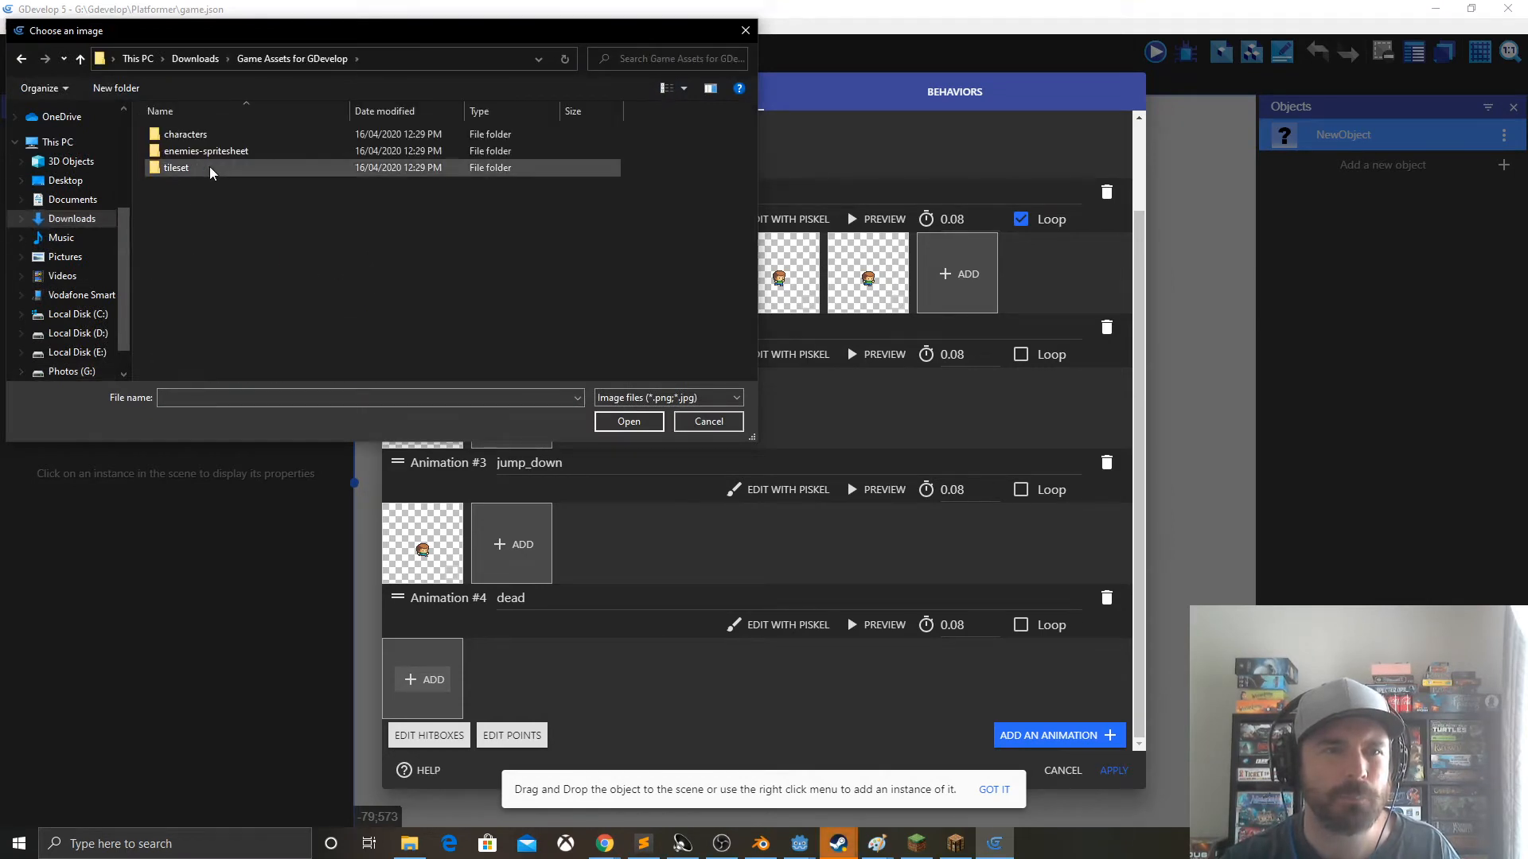
double_click(183, 142)
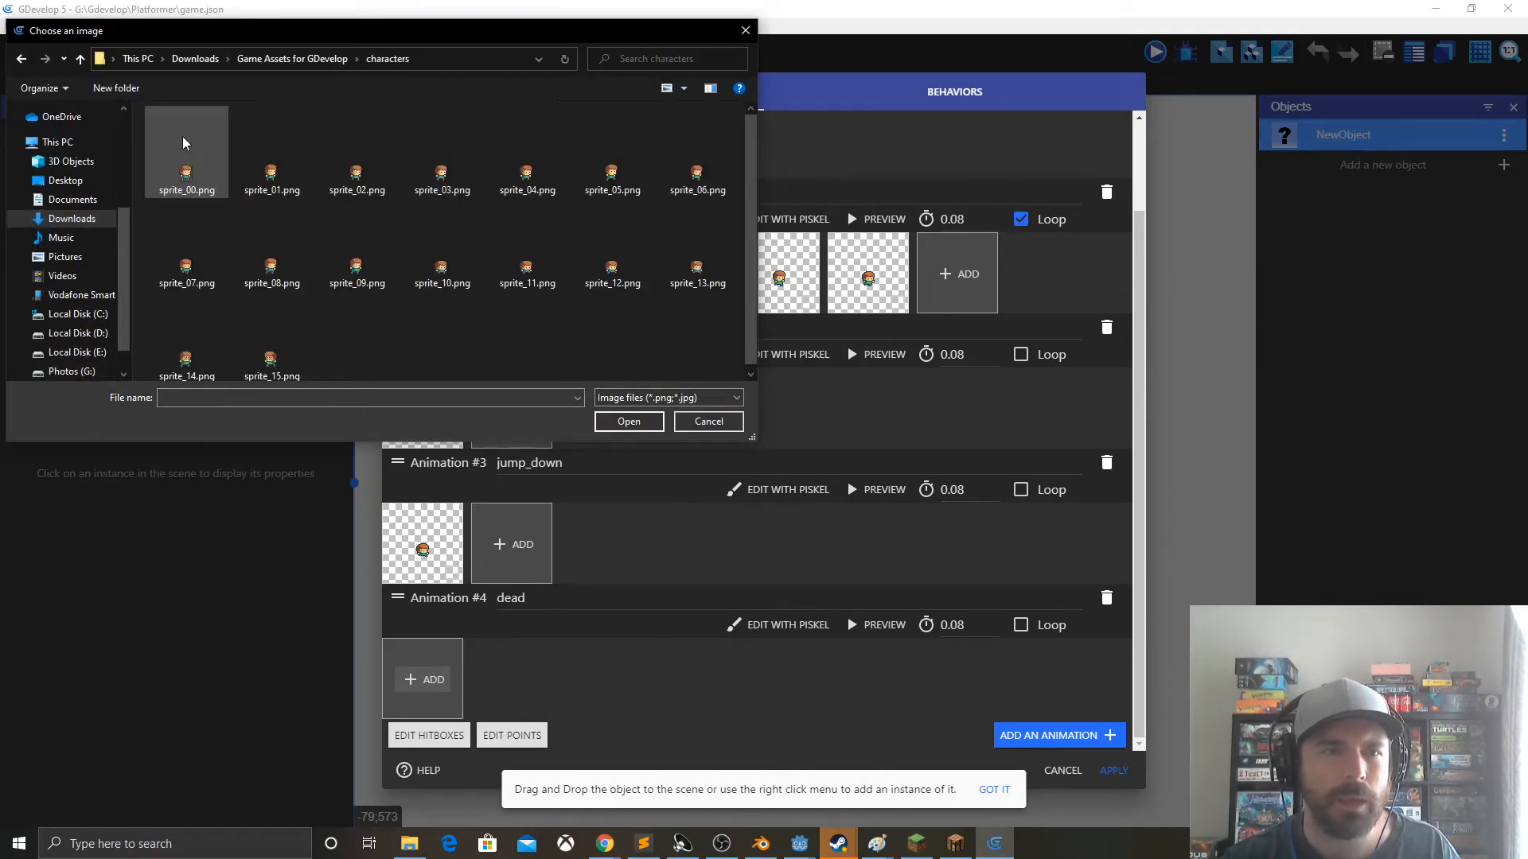
double_click(189, 364)
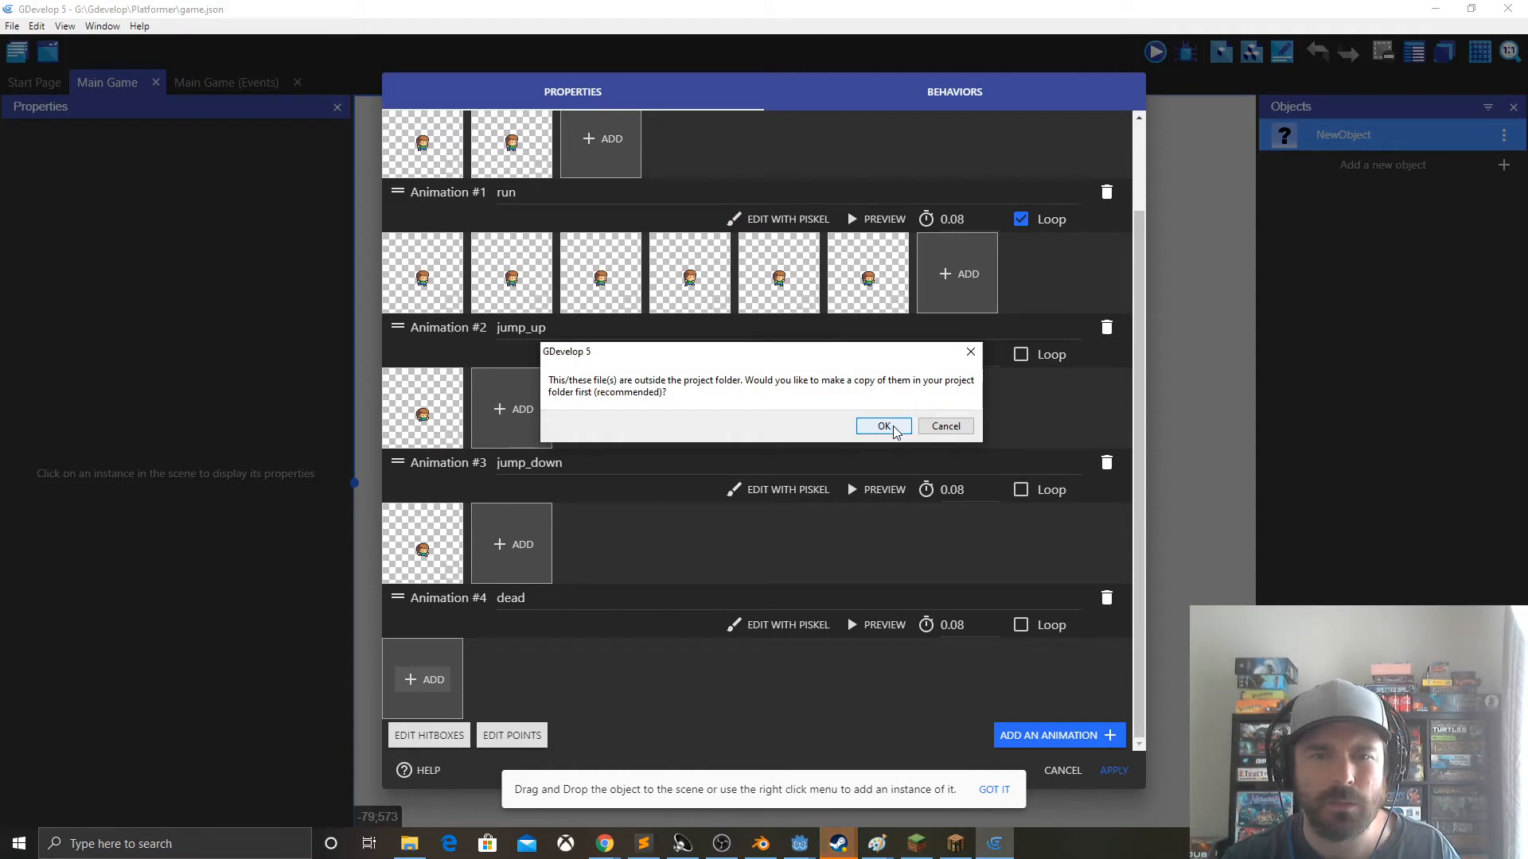
click(890, 429)
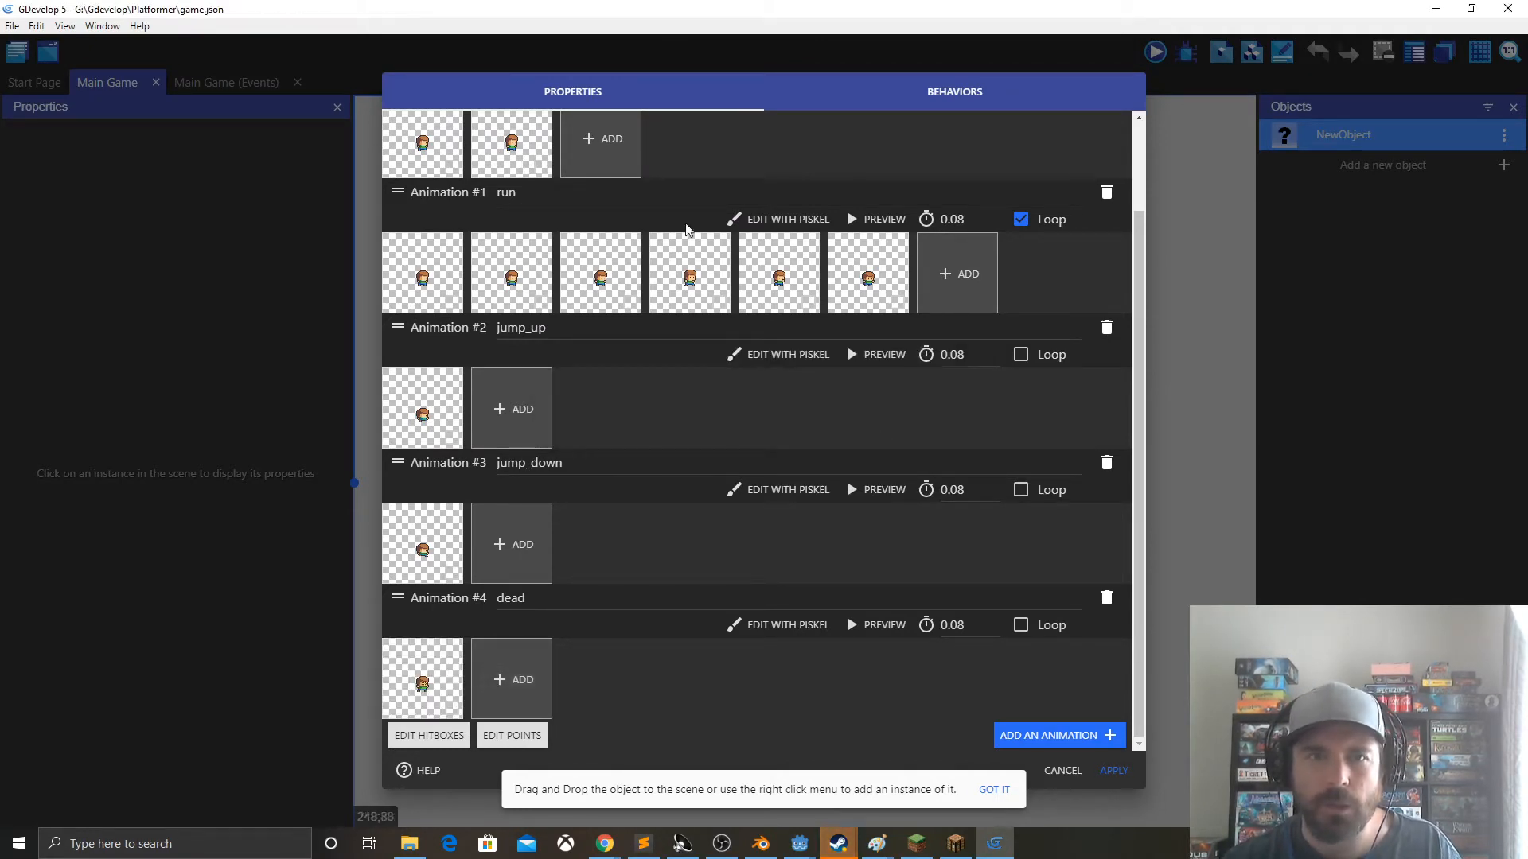
scroll(672, 560, up, 2)
scroll(671, 561, down, 2)
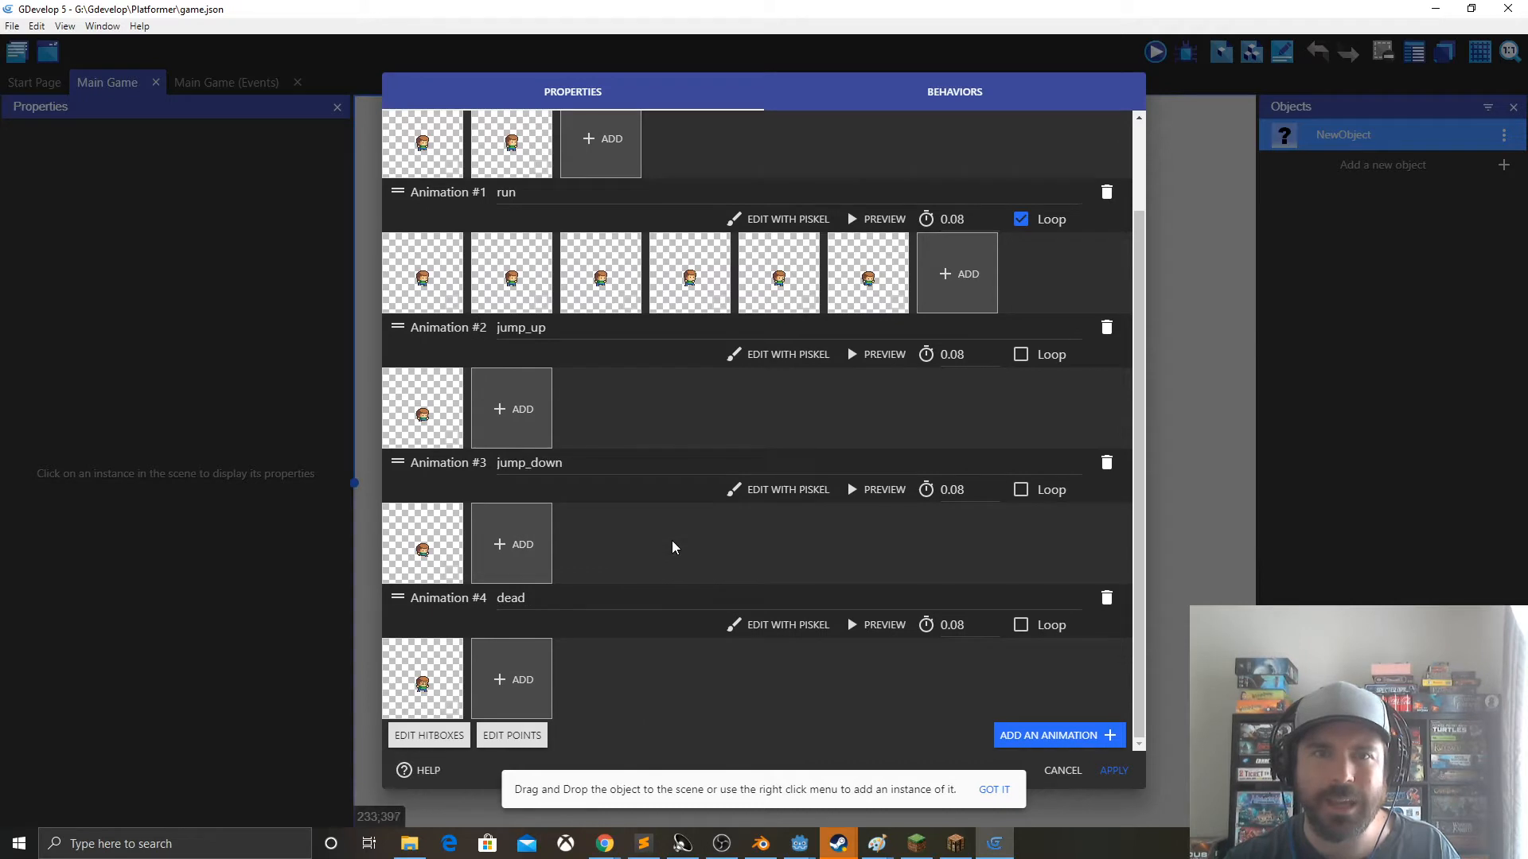
- Add the Platformer character behavior to player_sprite and turn off its default controls
click(954, 94)
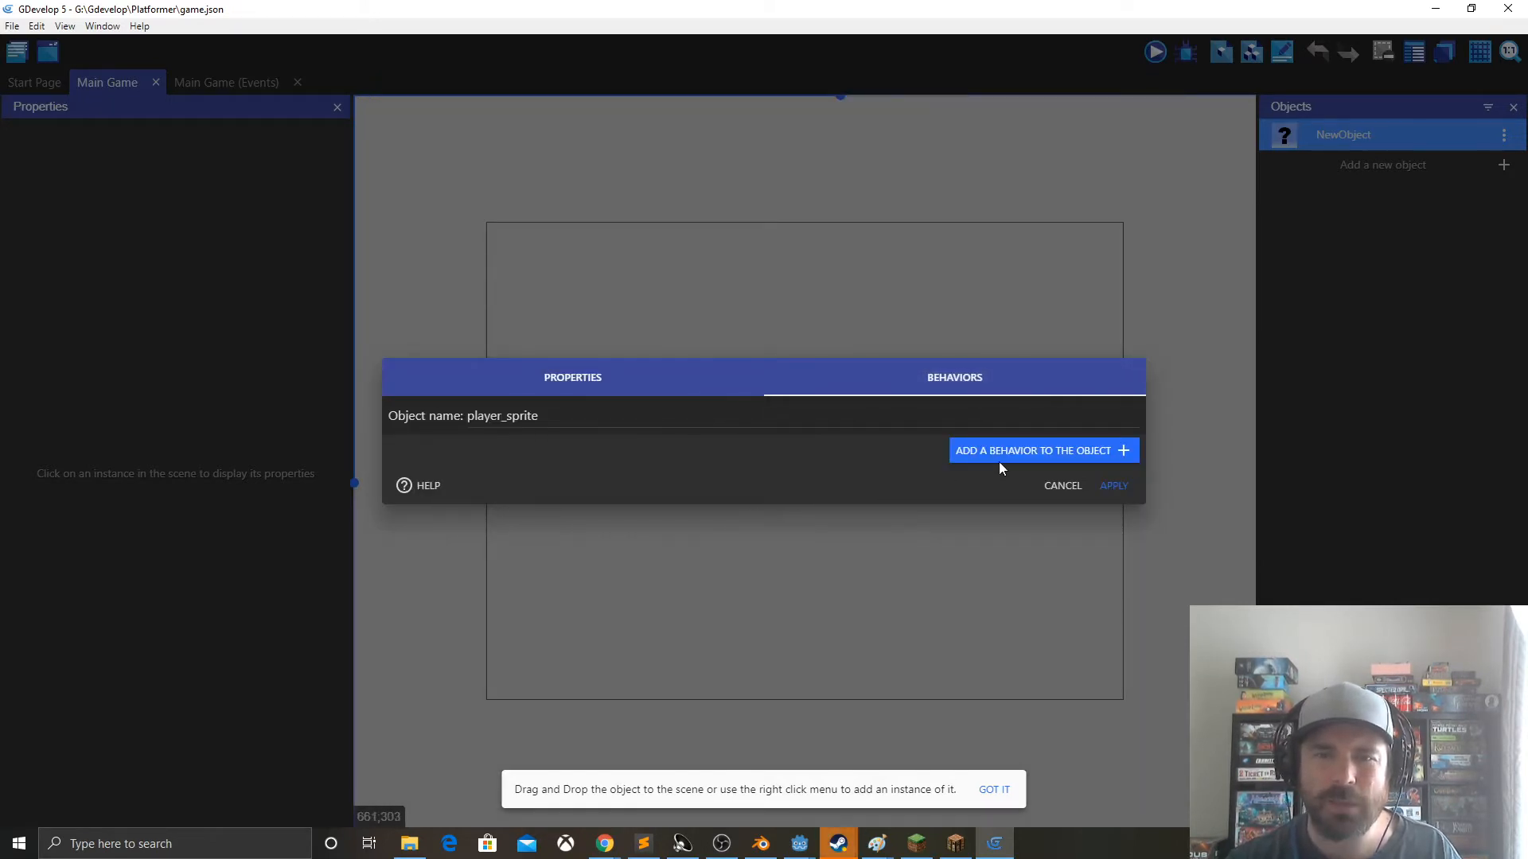
click(1029, 452)
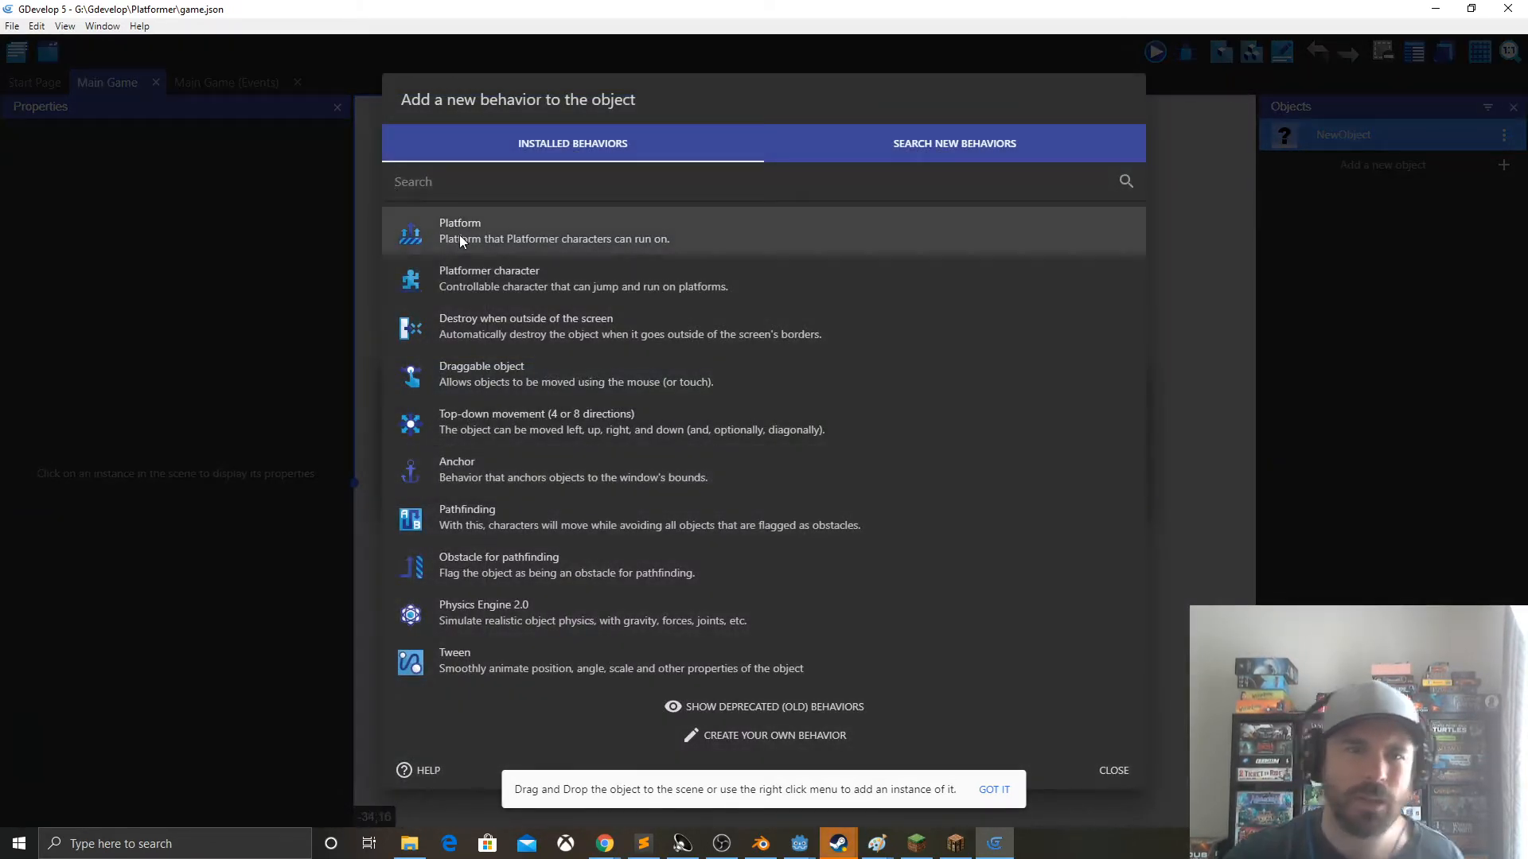
click(460, 280)
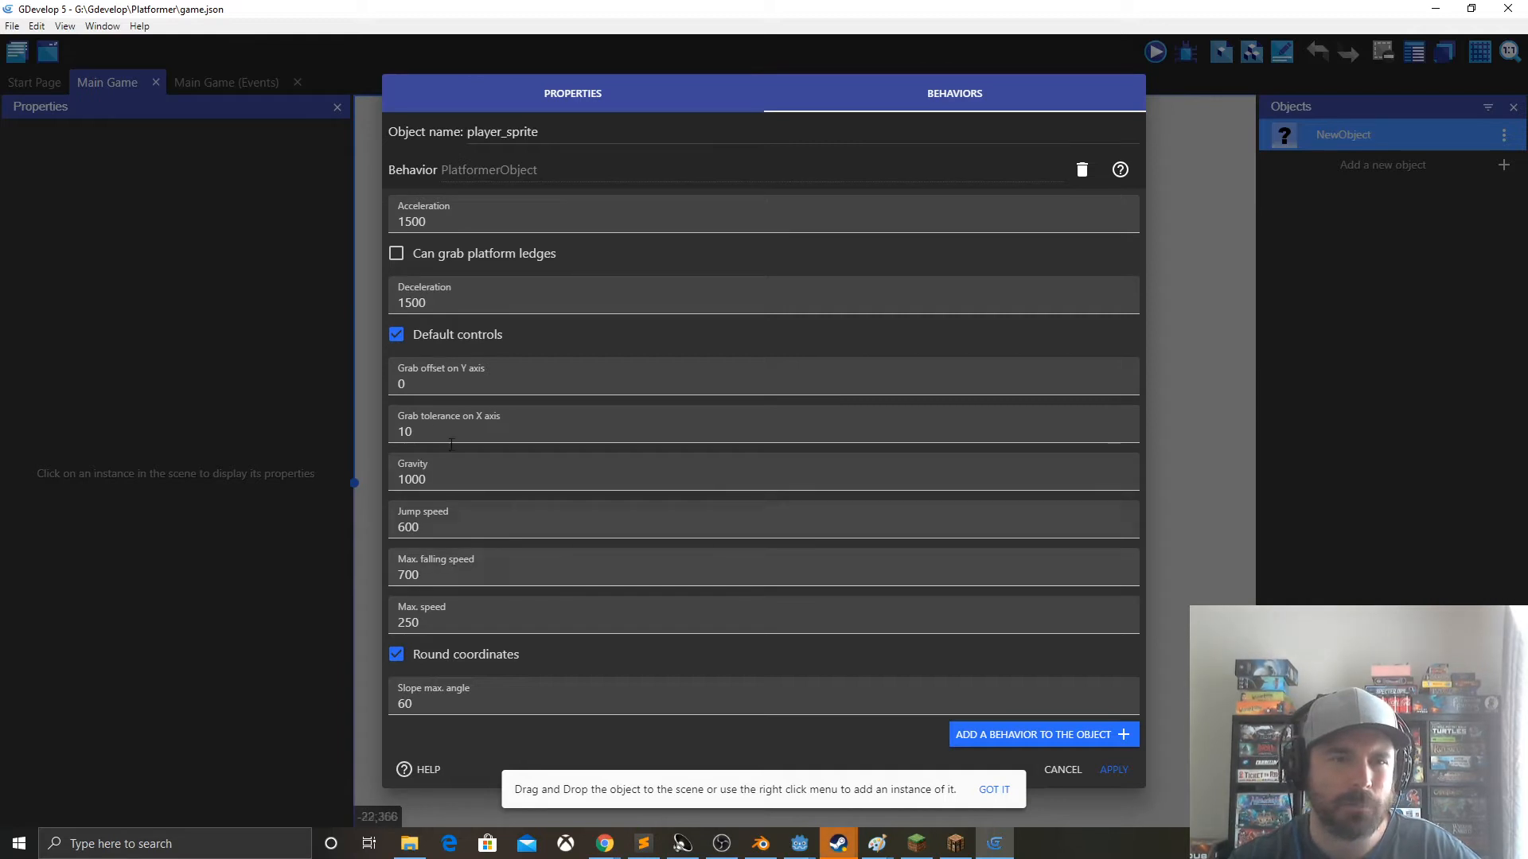
click(396, 335)
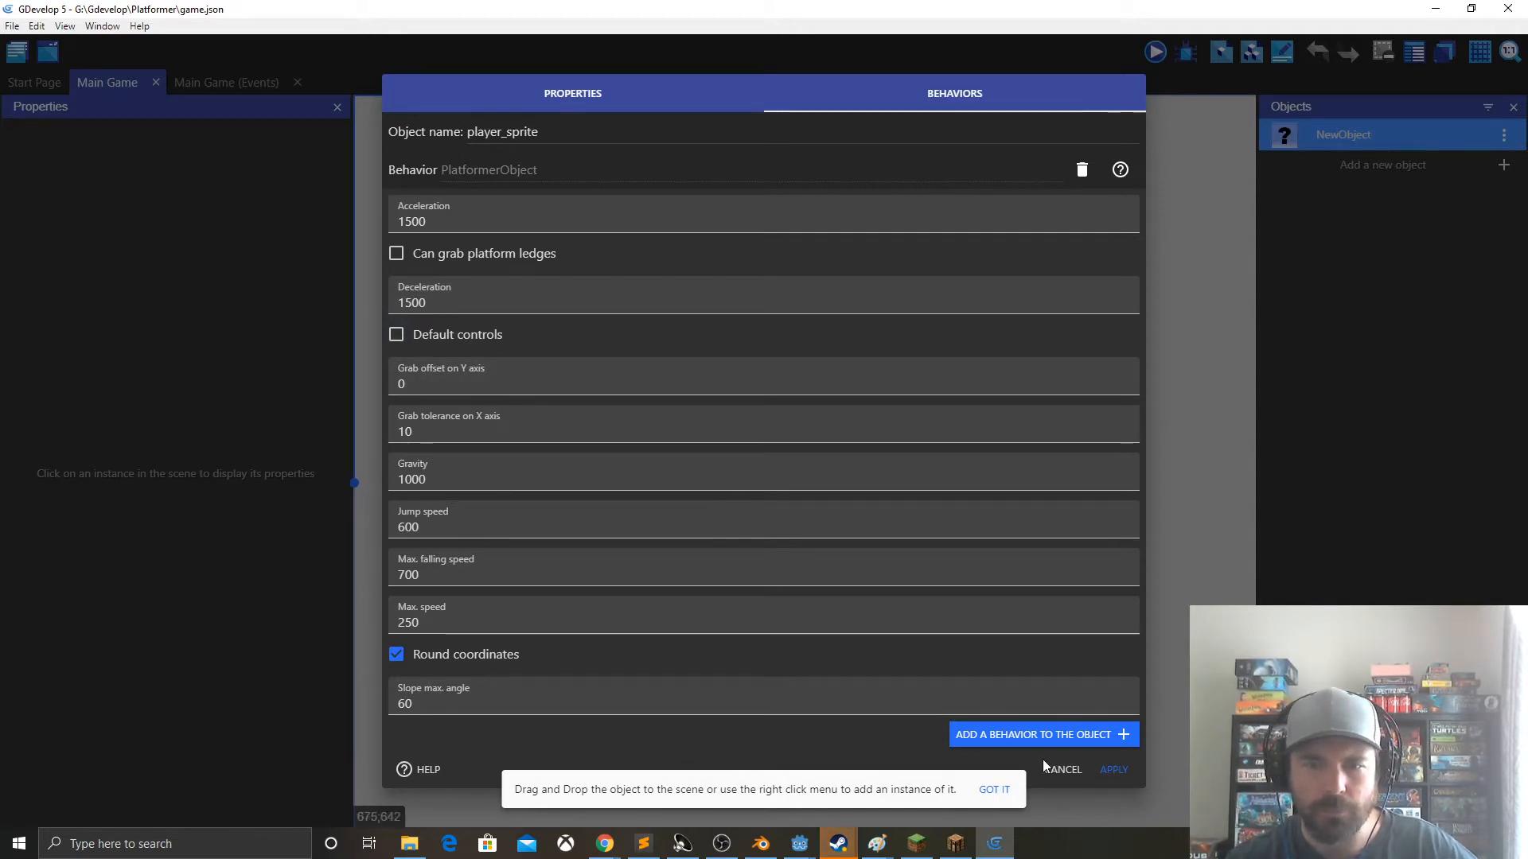
- Apply the object changes and place an instance of player_sprite near the middle of the Main Game scene
click(1112, 769)
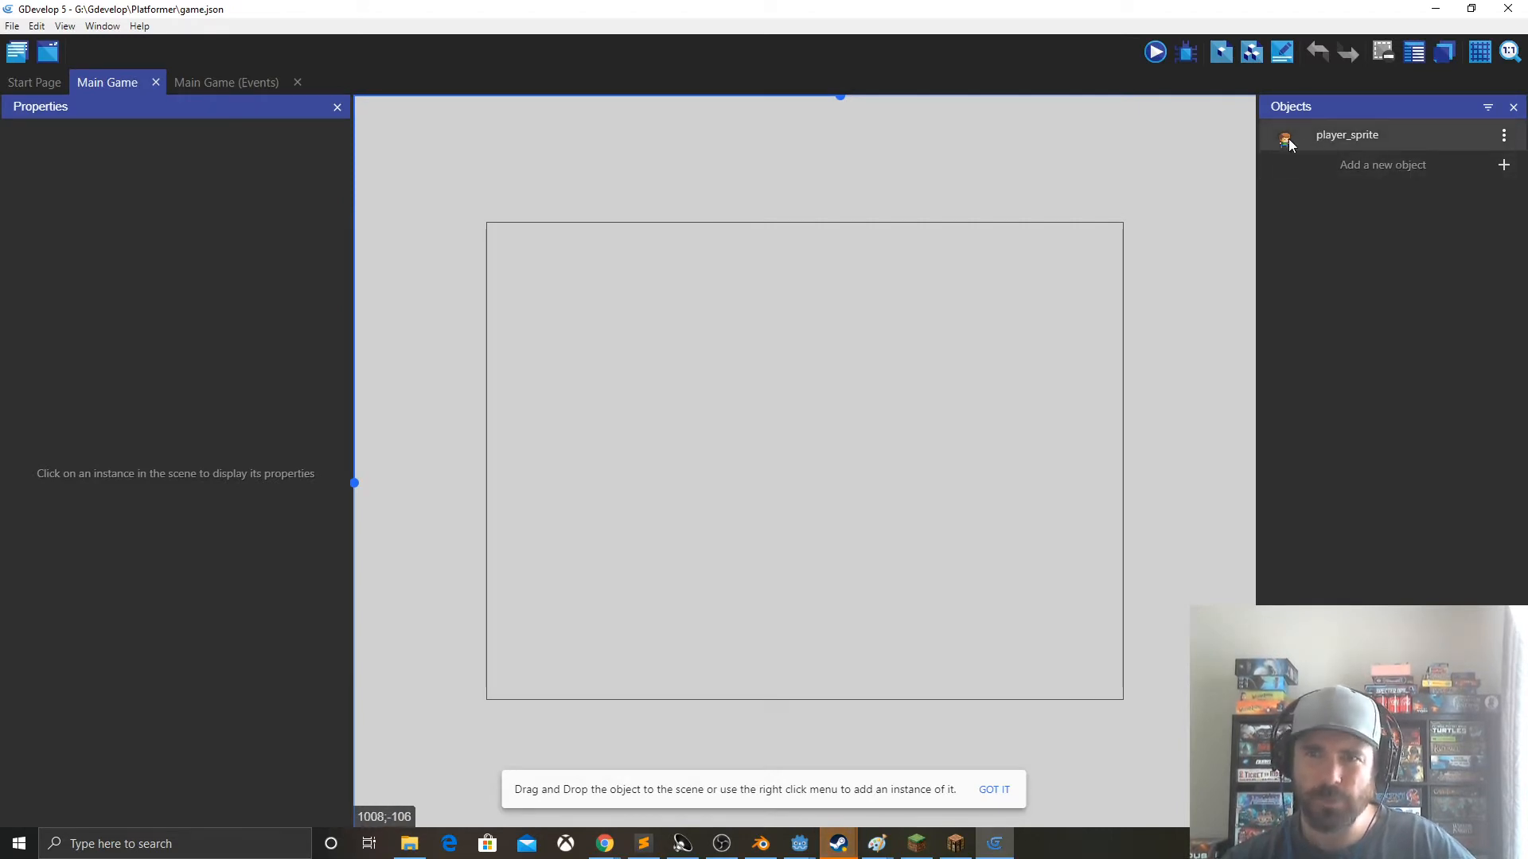
drag(1289, 143, 780, 413)
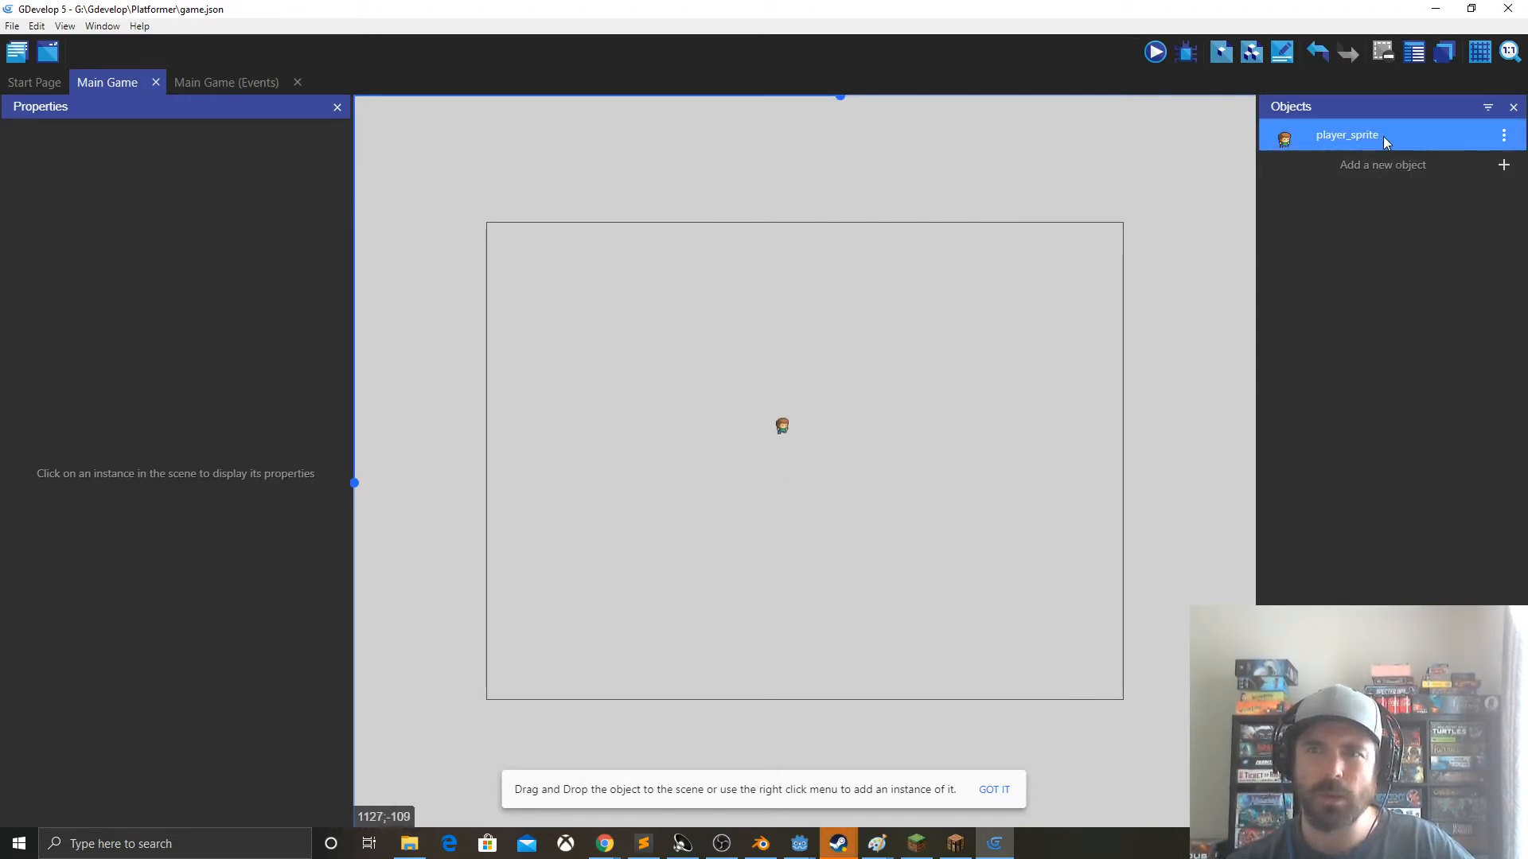
- Reopen player_sprite for editing and review its list of animations
click(1503, 136)
click(1445, 170)
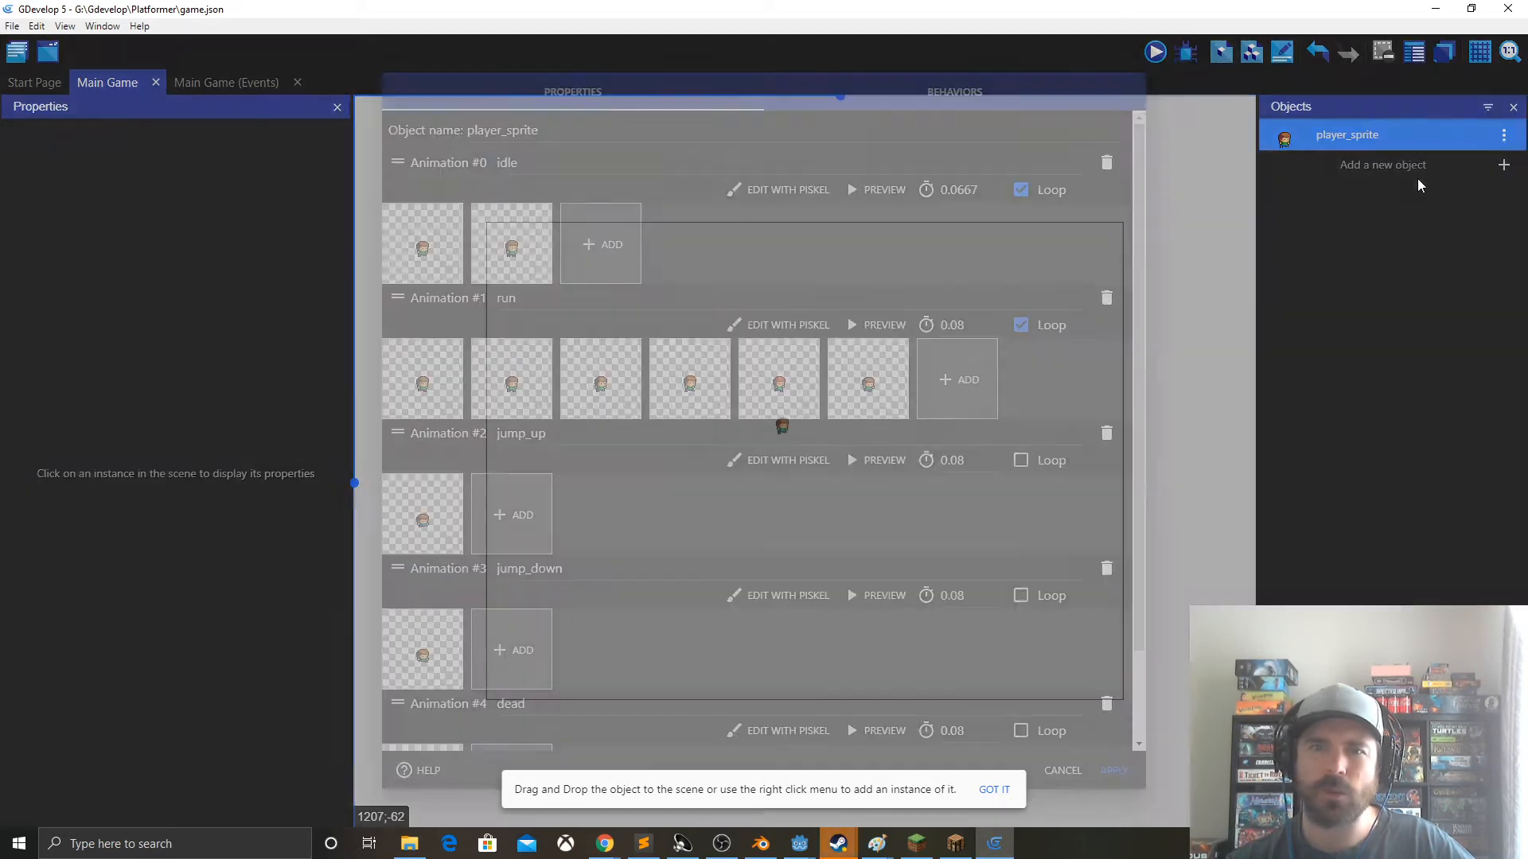
scroll(704, 512, down, 2)
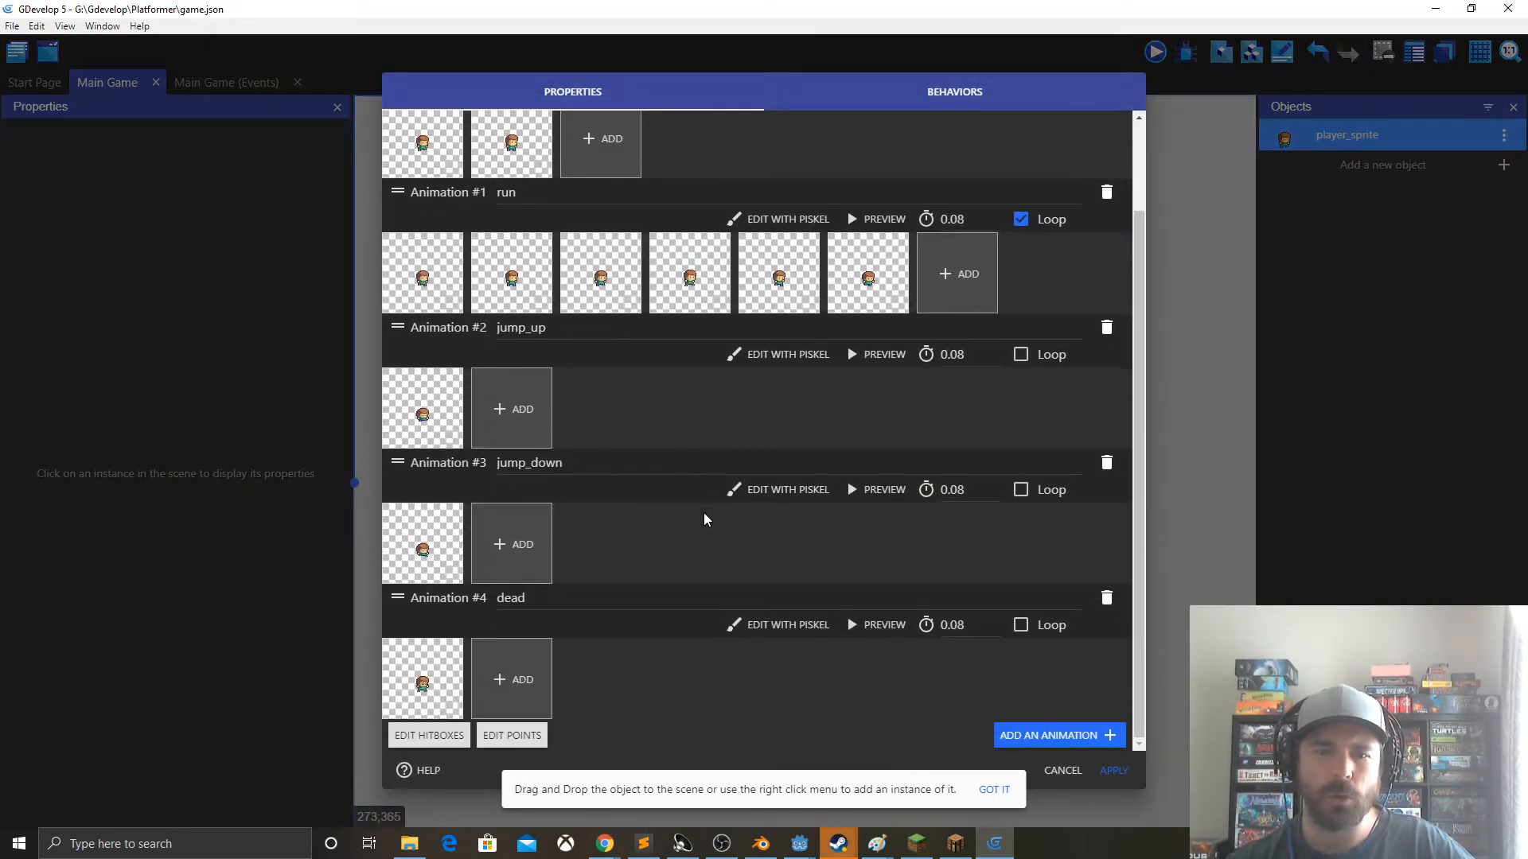
scroll(748, 469, up, 2)
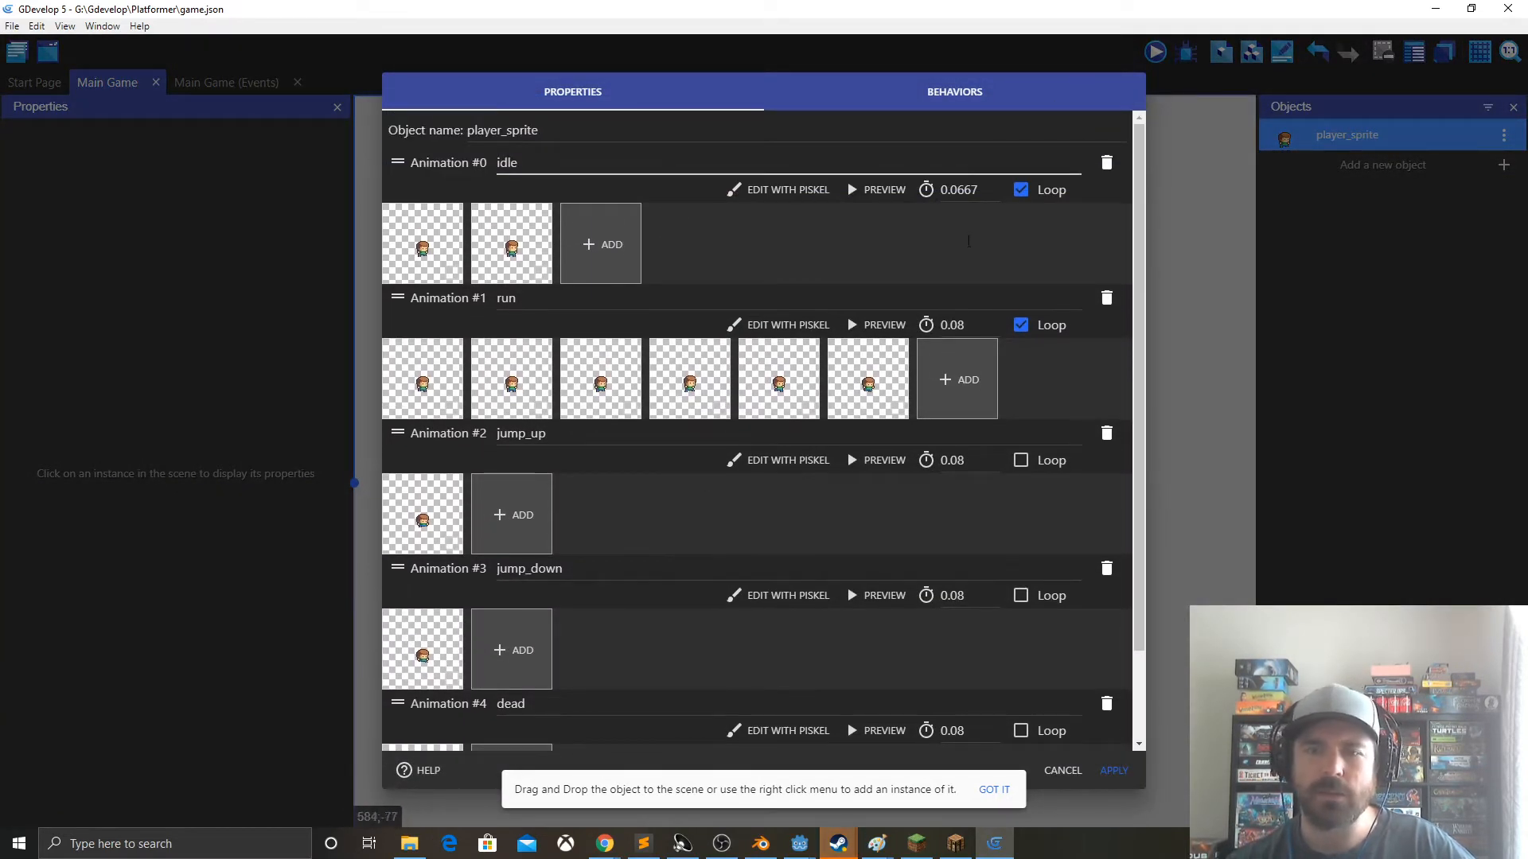
- Close the object editor and give the player_sprite instance a custom size 40 wide and 60 high
click(1063, 770)
click(784, 427)
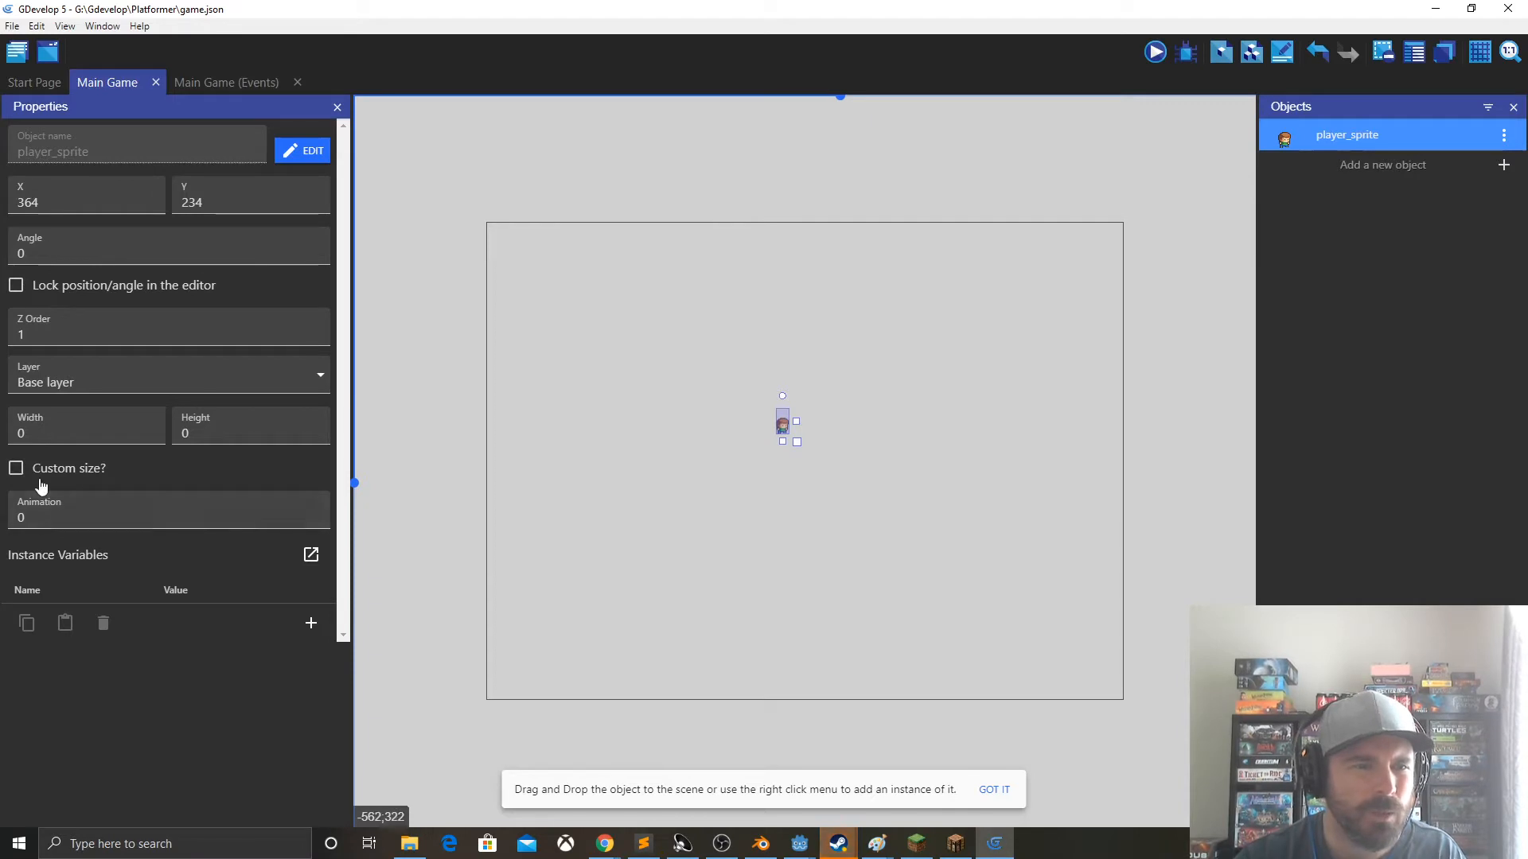
click(16, 469)
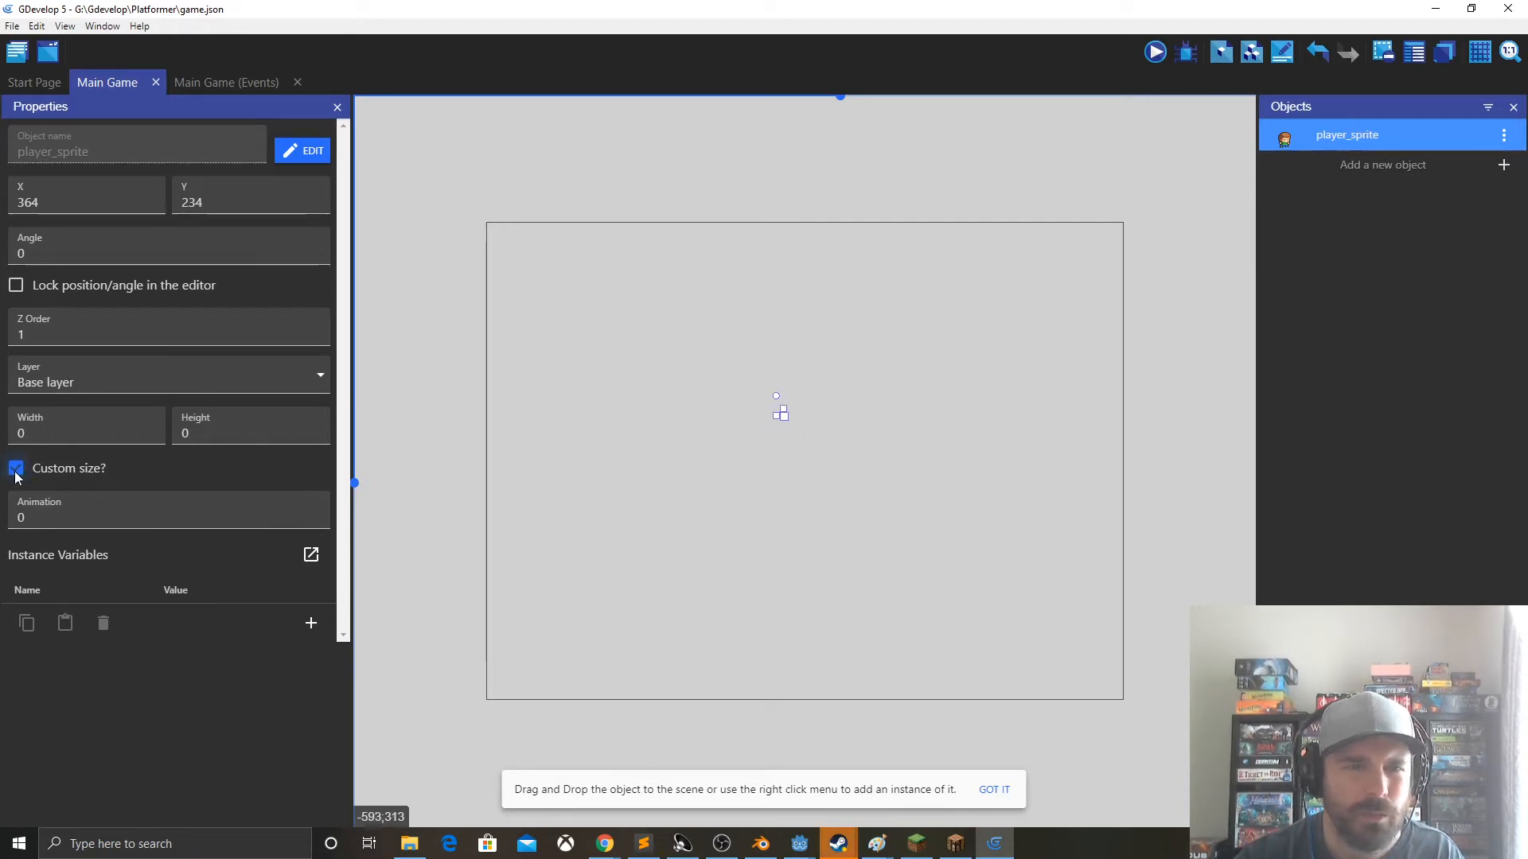
click(16, 469)
click(62, 430)
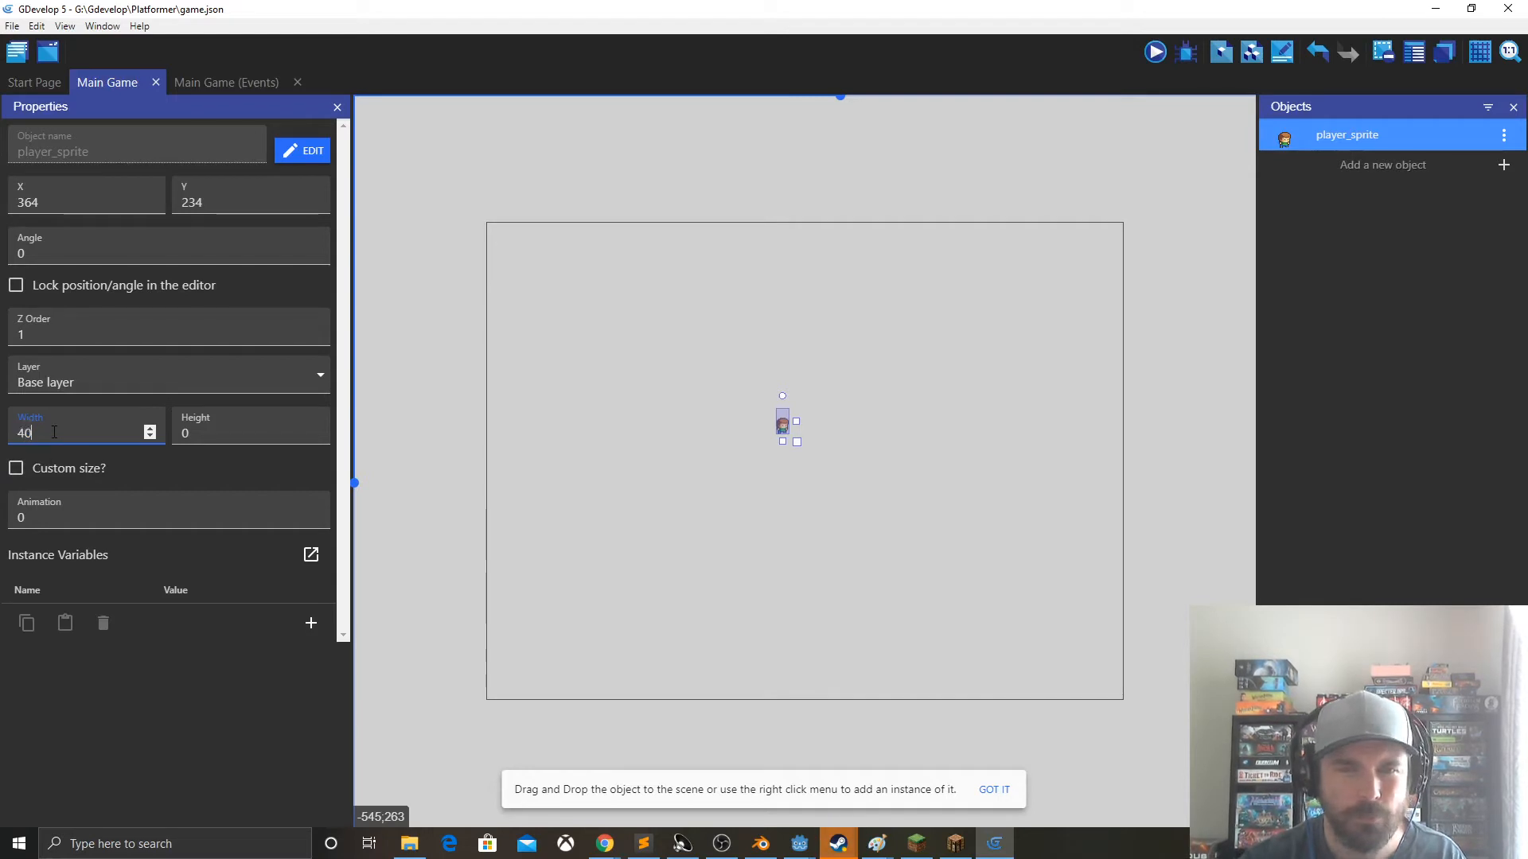
key(Tab)
text(40)
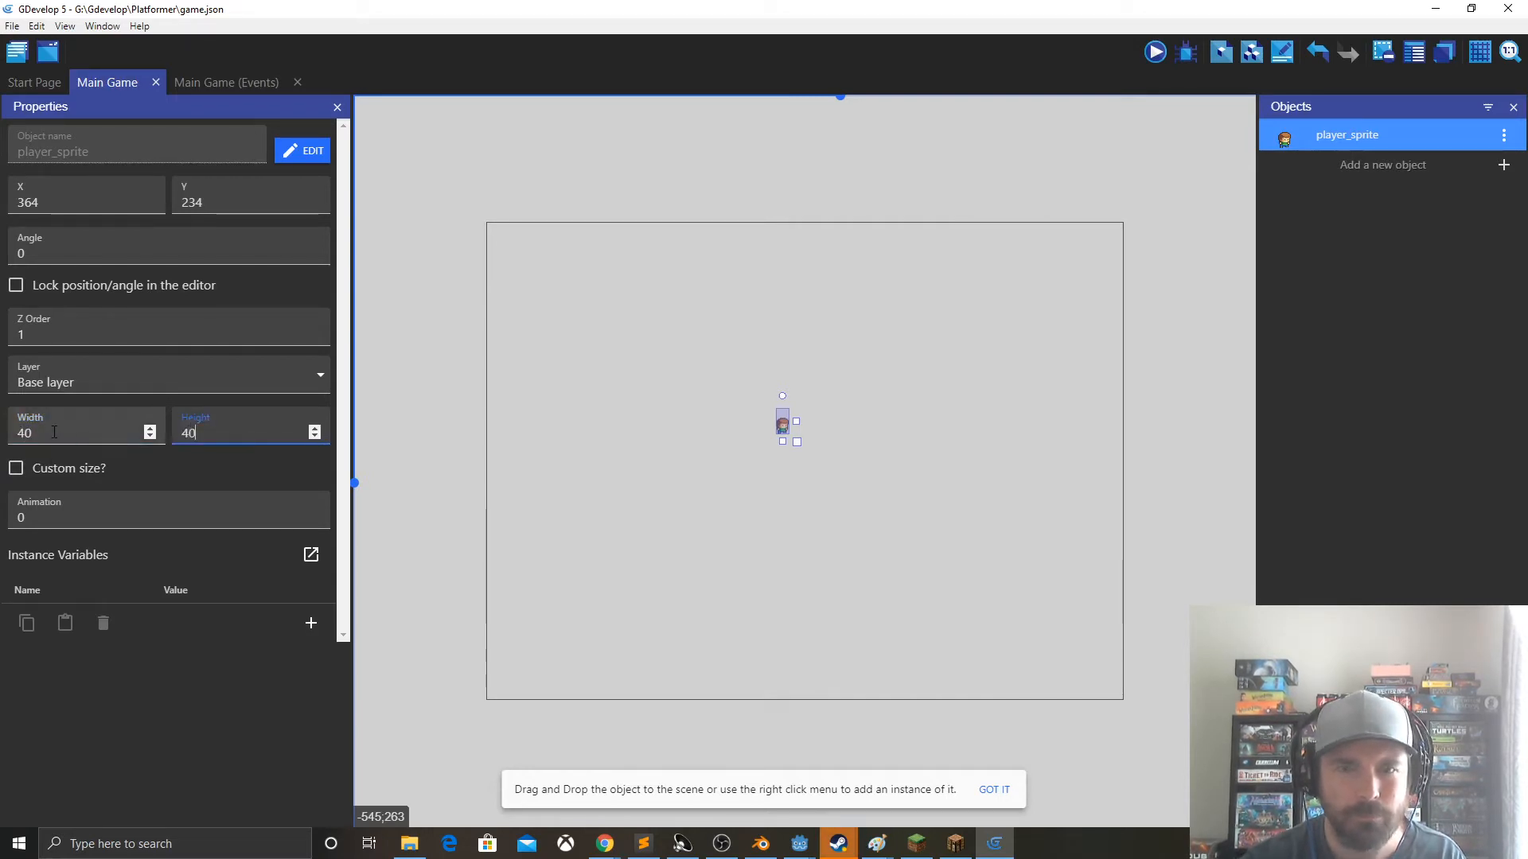
click(17, 469)
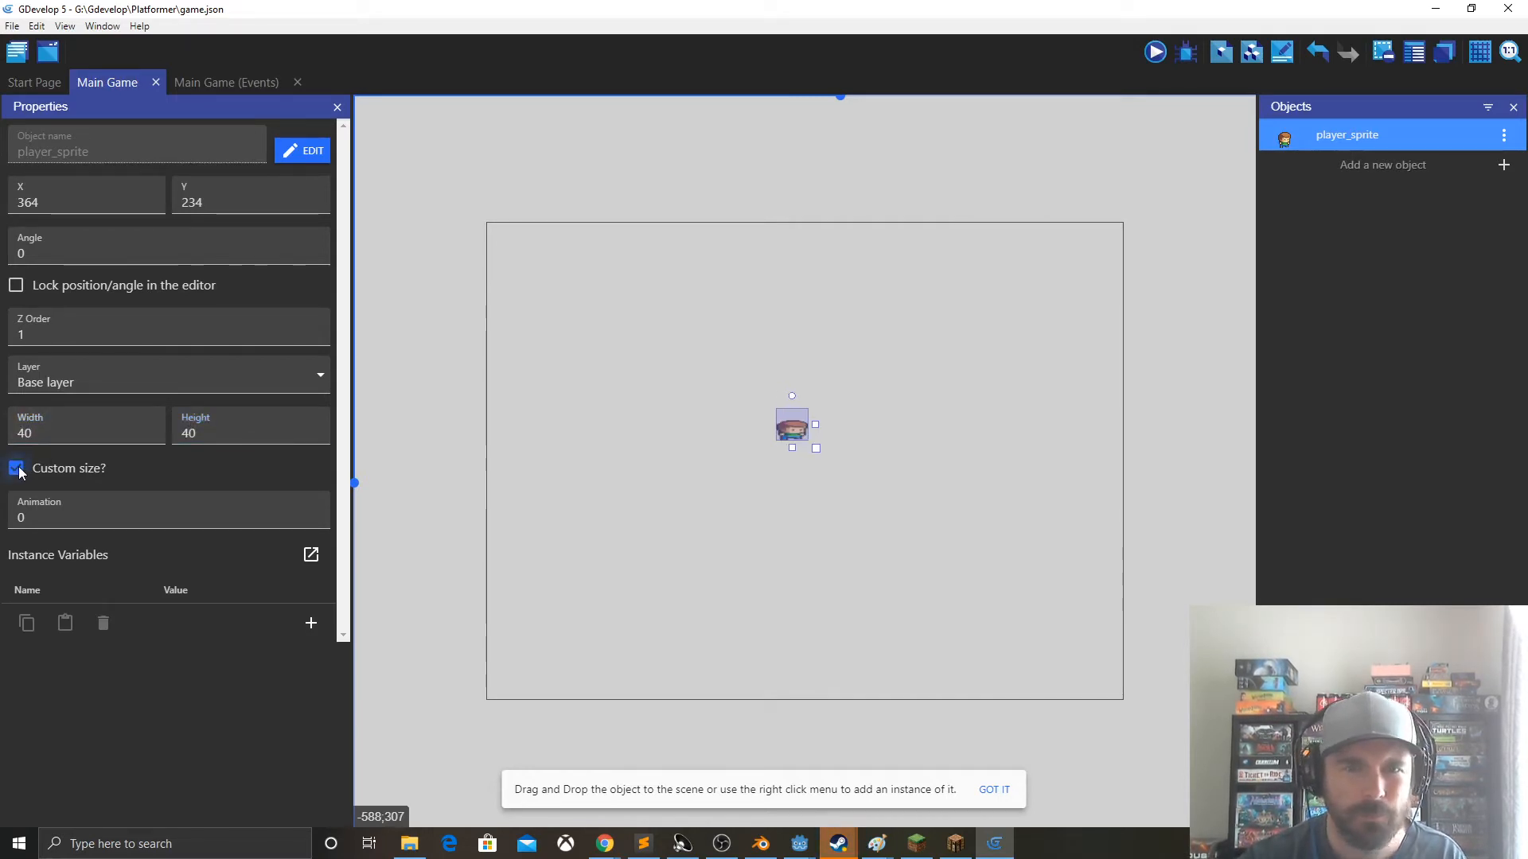
double_click(207, 432)
text(60)
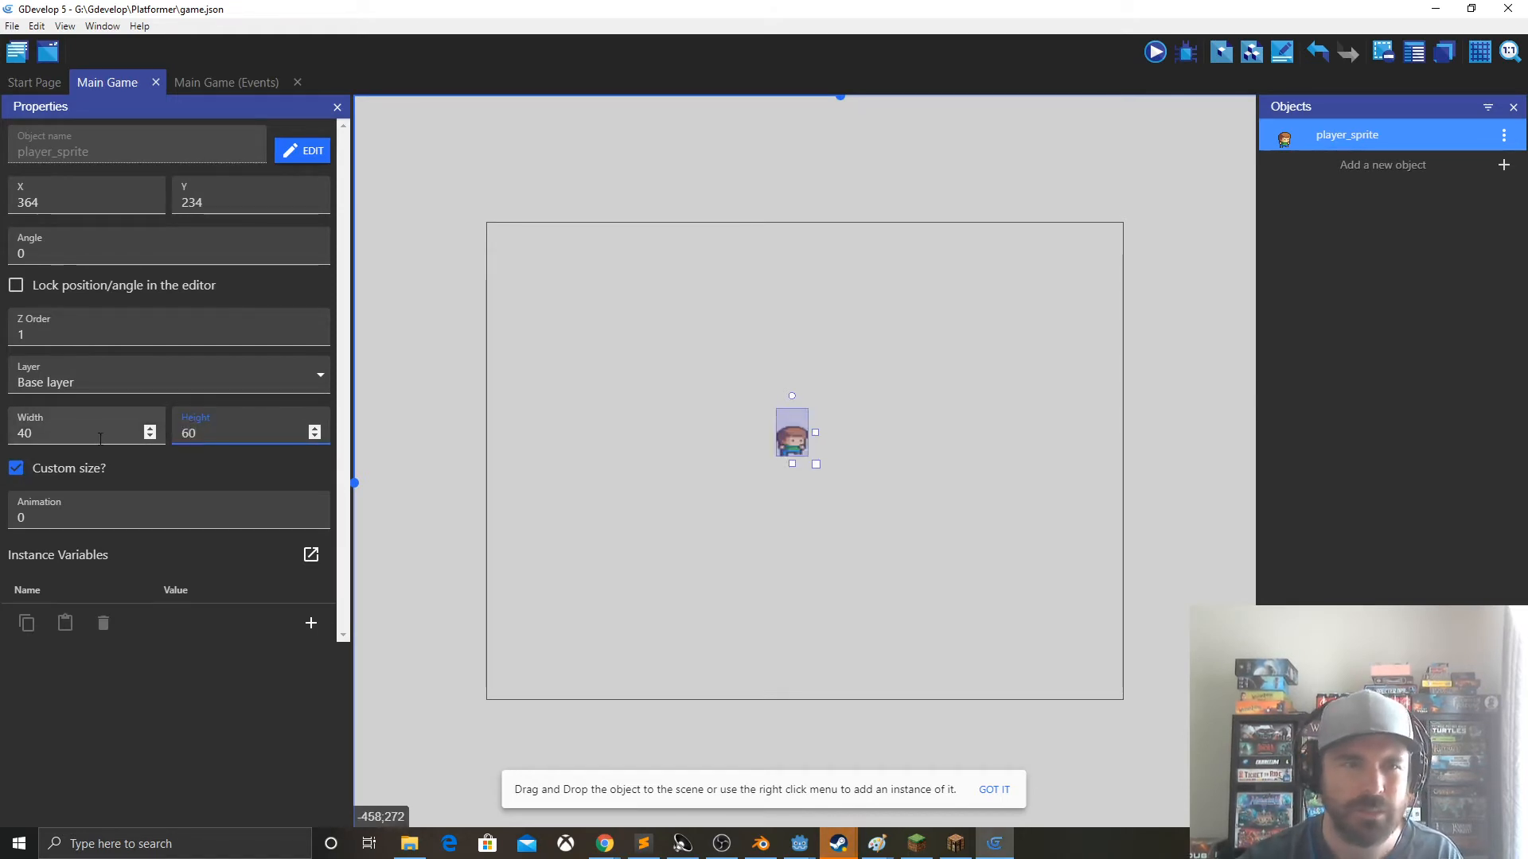
- Clear the instance's width and height back to 0 and turn off its custom size
double_click(43, 436)
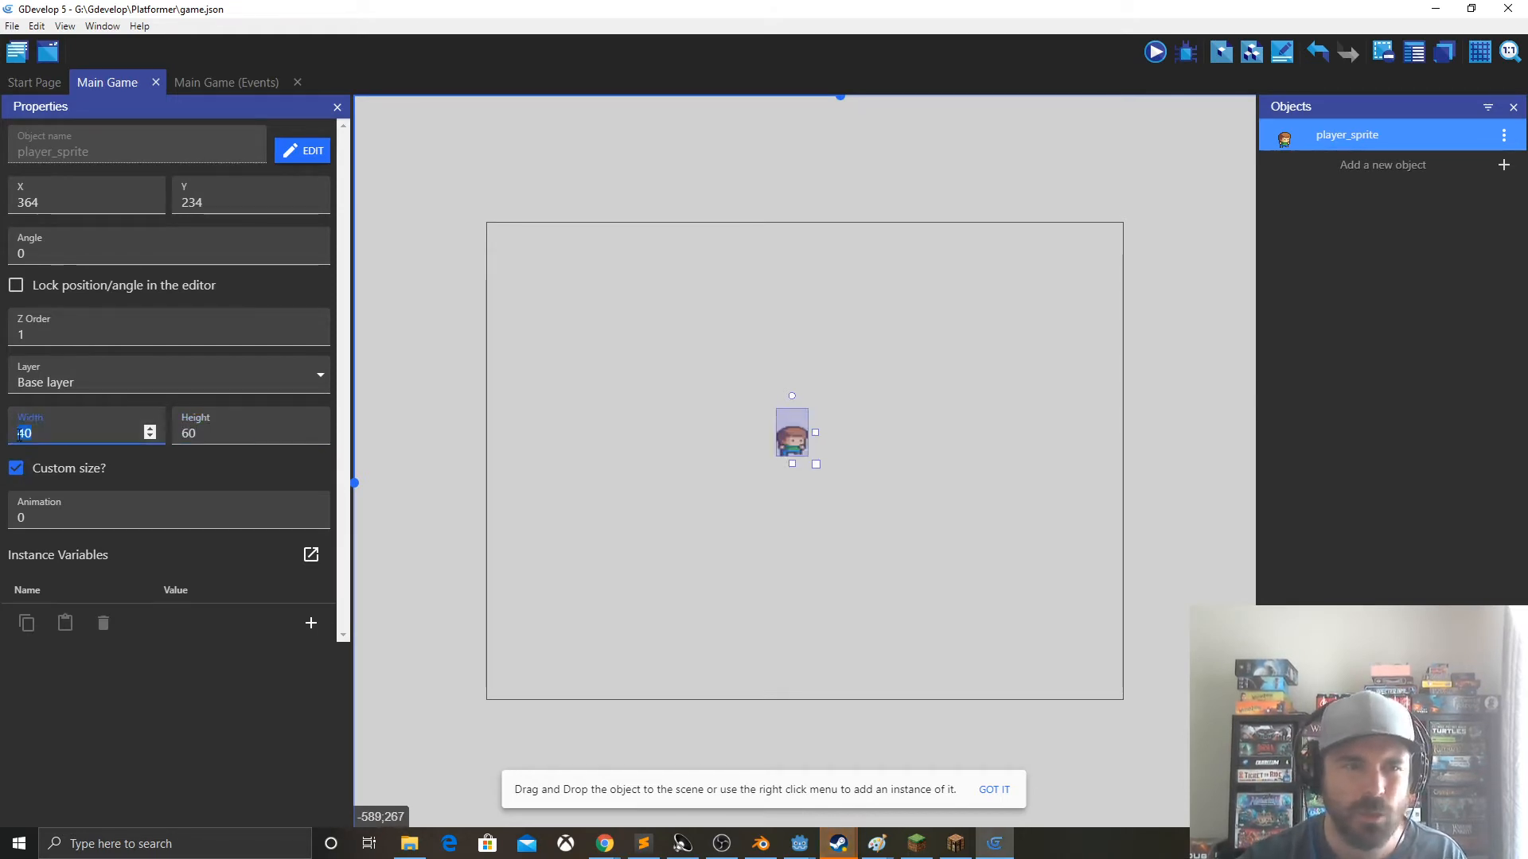
key(BackSpace)
double_click(204, 435)
key(BackSpace)
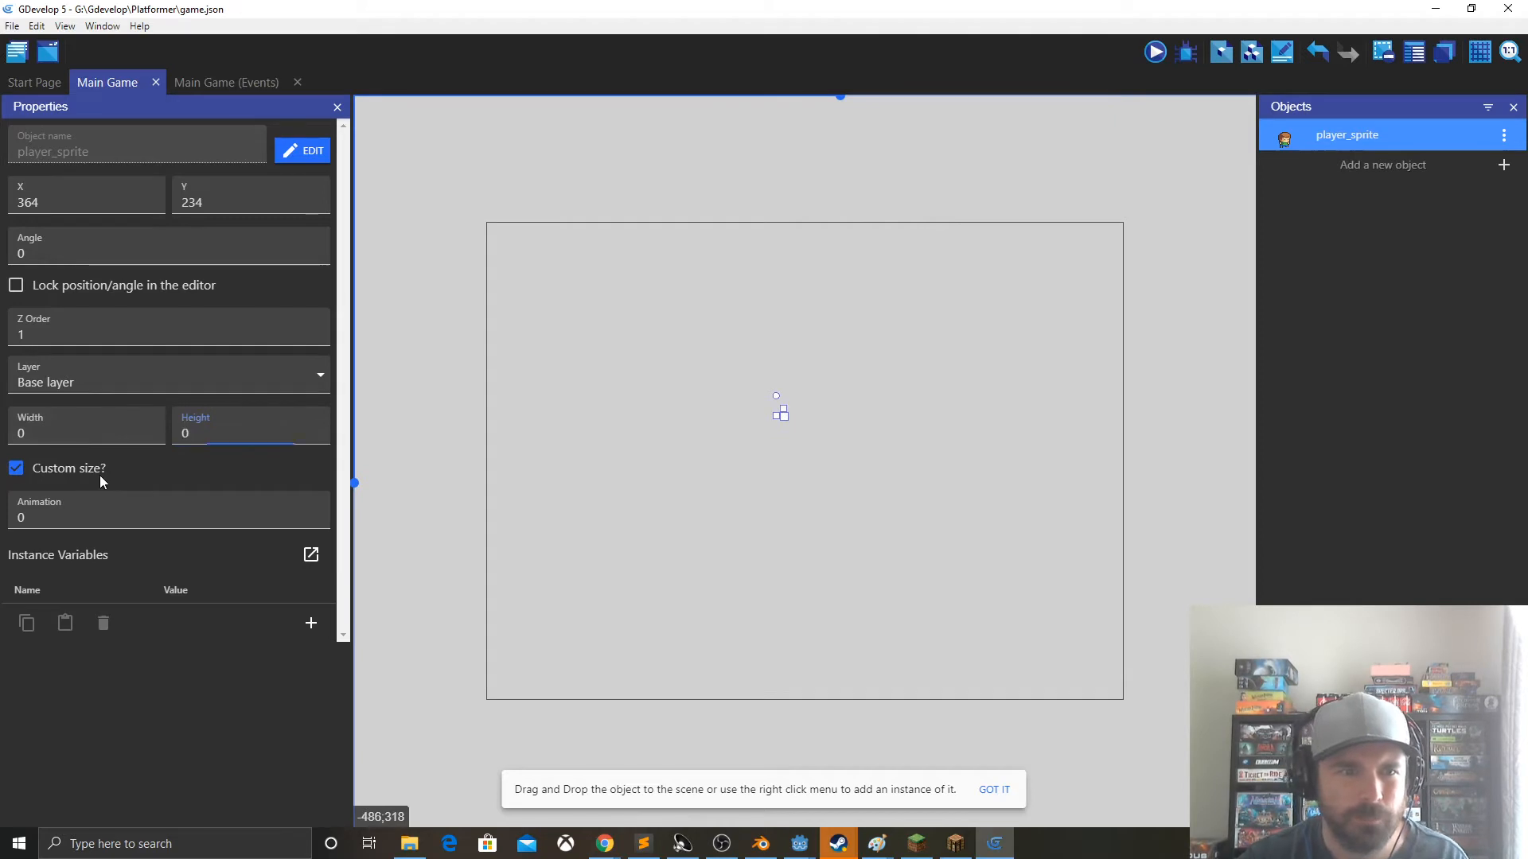
click(101, 477)
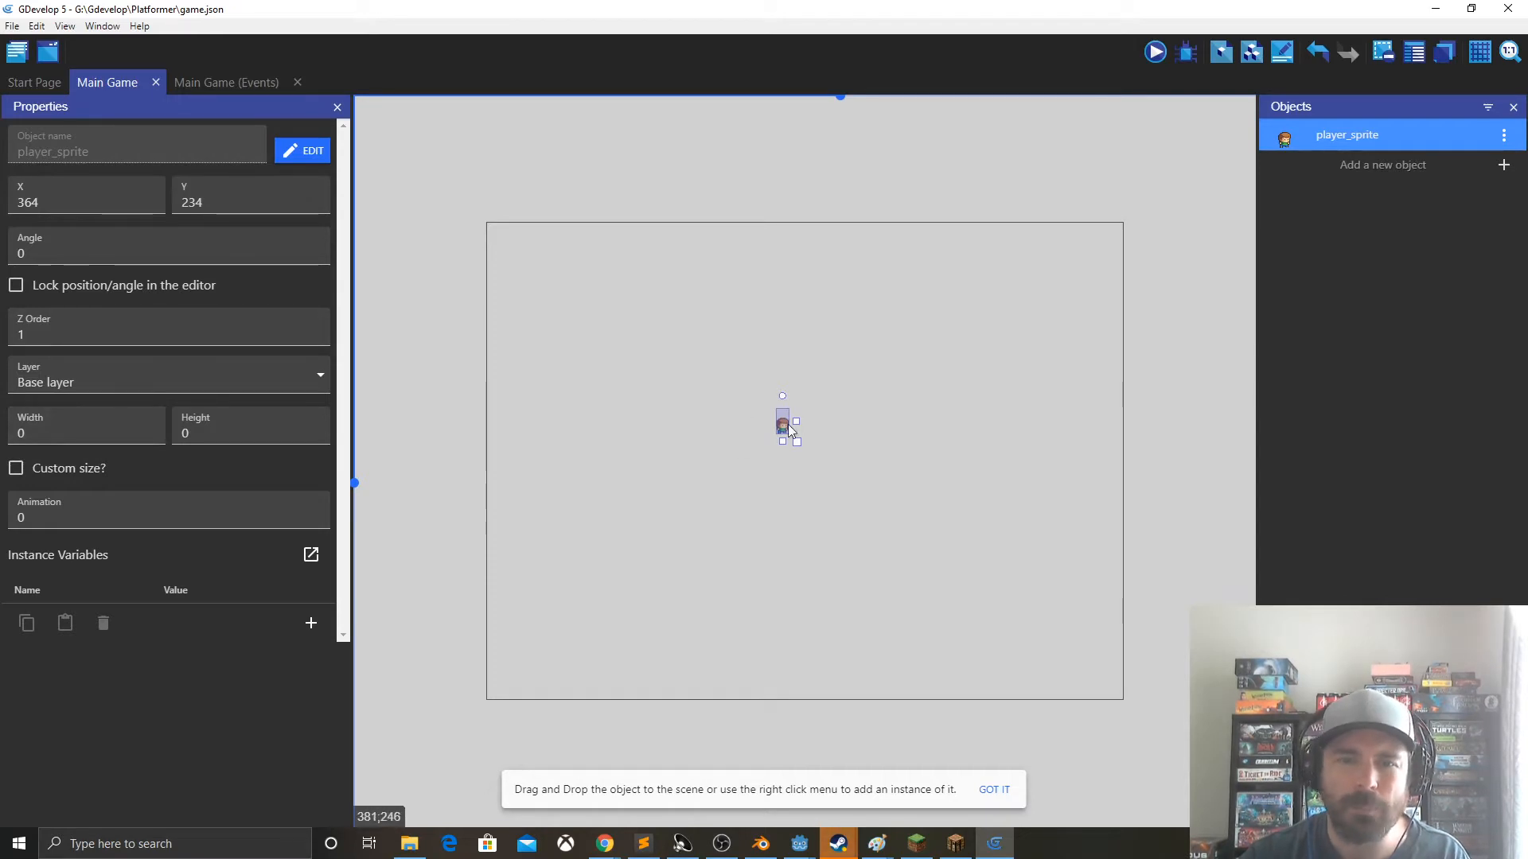
- Move the player_sprite instance to about X 278, Y 256 and enlarge it to about 72 by 144 in the scene
click(725, 463)
drag(782, 425, 713, 442)
click(796, 463)
click(715, 440)
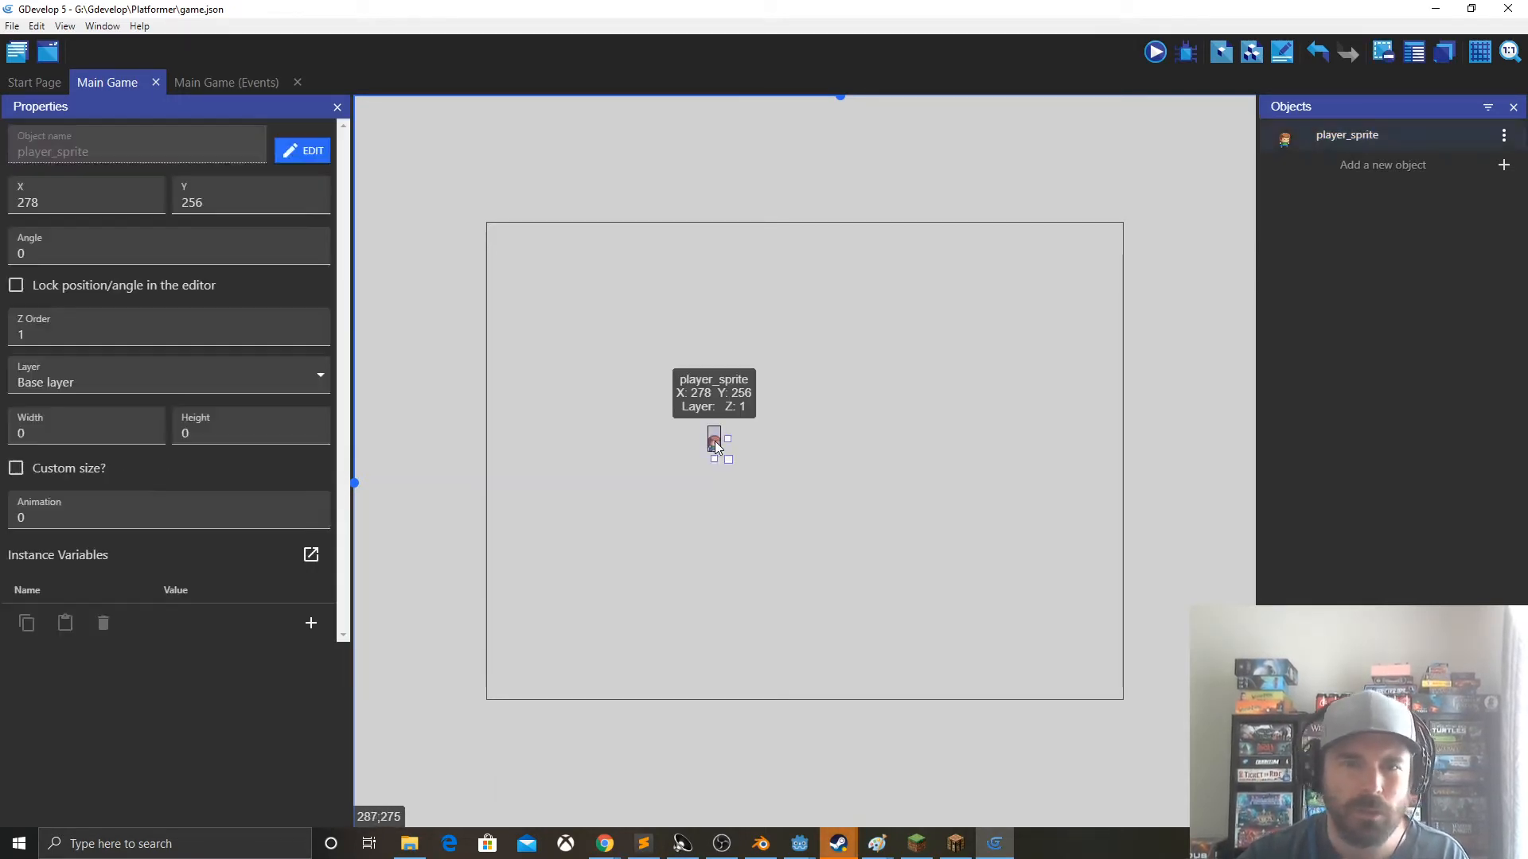
drag(733, 463, 772, 548)
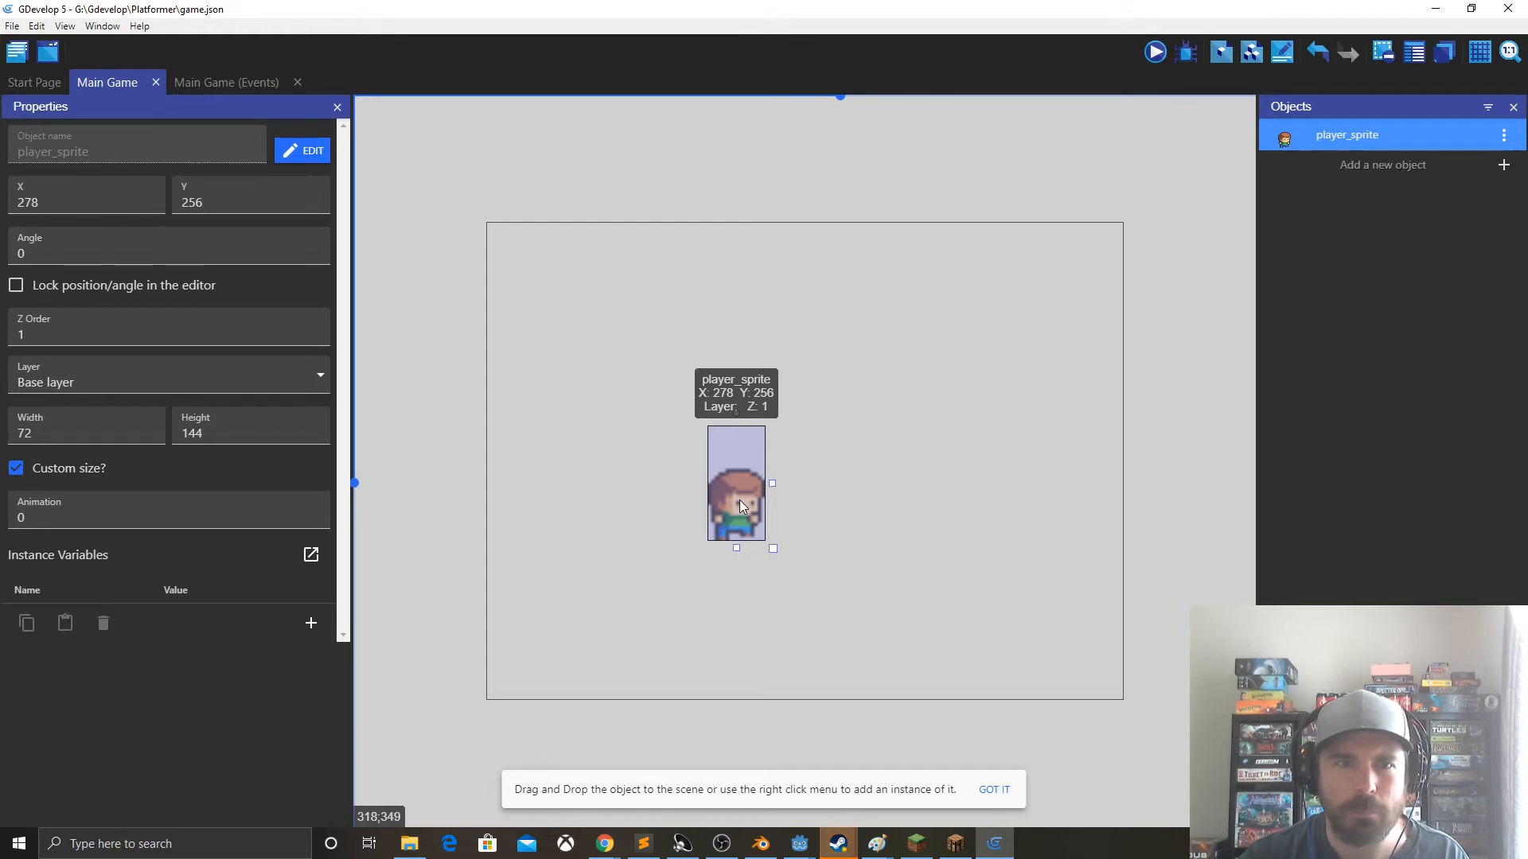
click(807, 501)
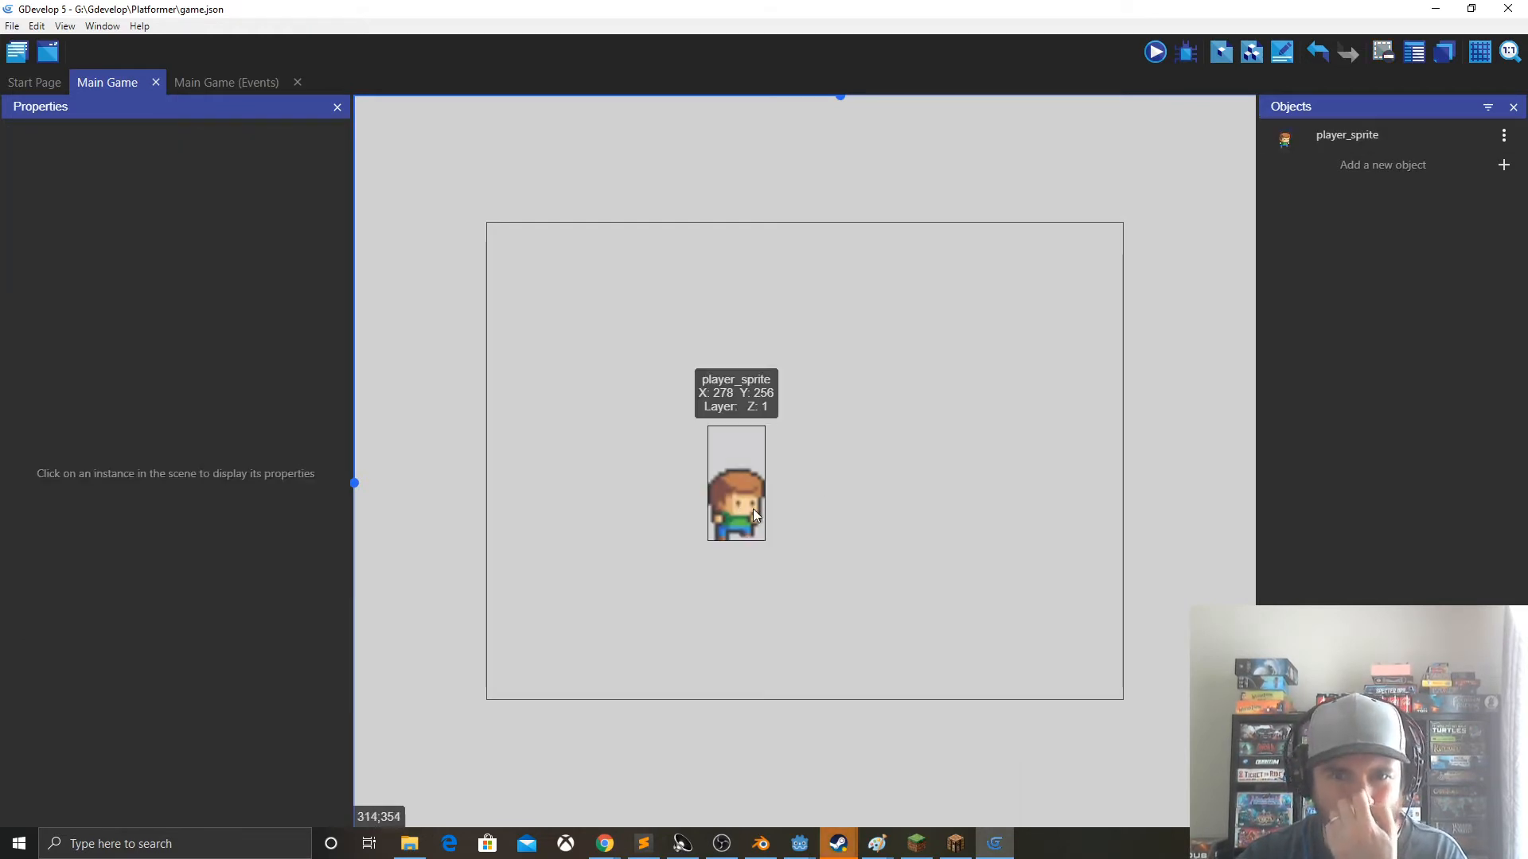
- Move the player_sprite instance to about X 202, Y 160 and turn off its custom size
drag(733, 501, 672, 425)
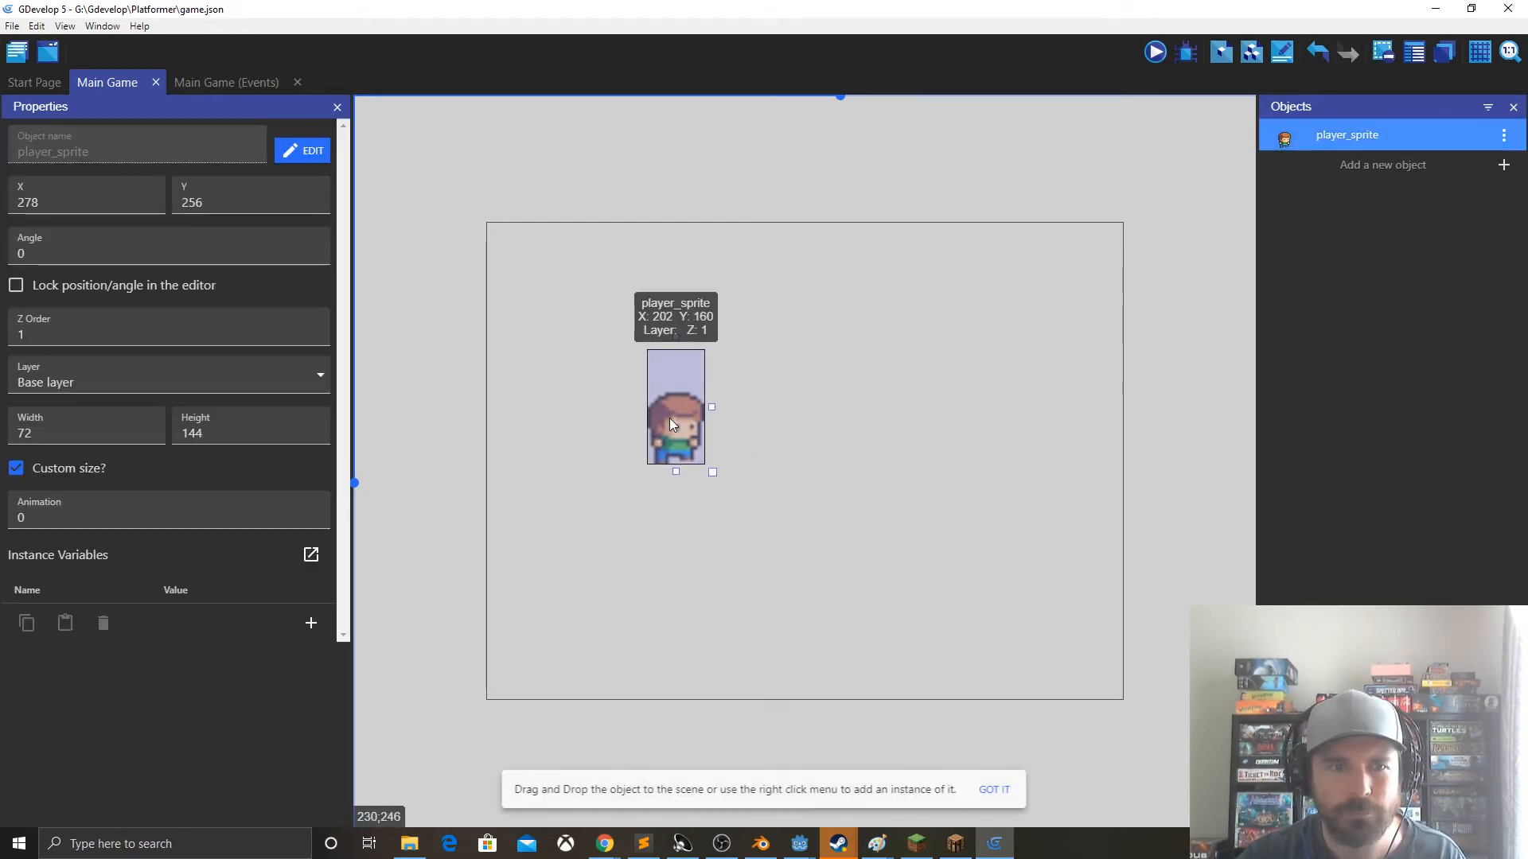
click(16, 467)
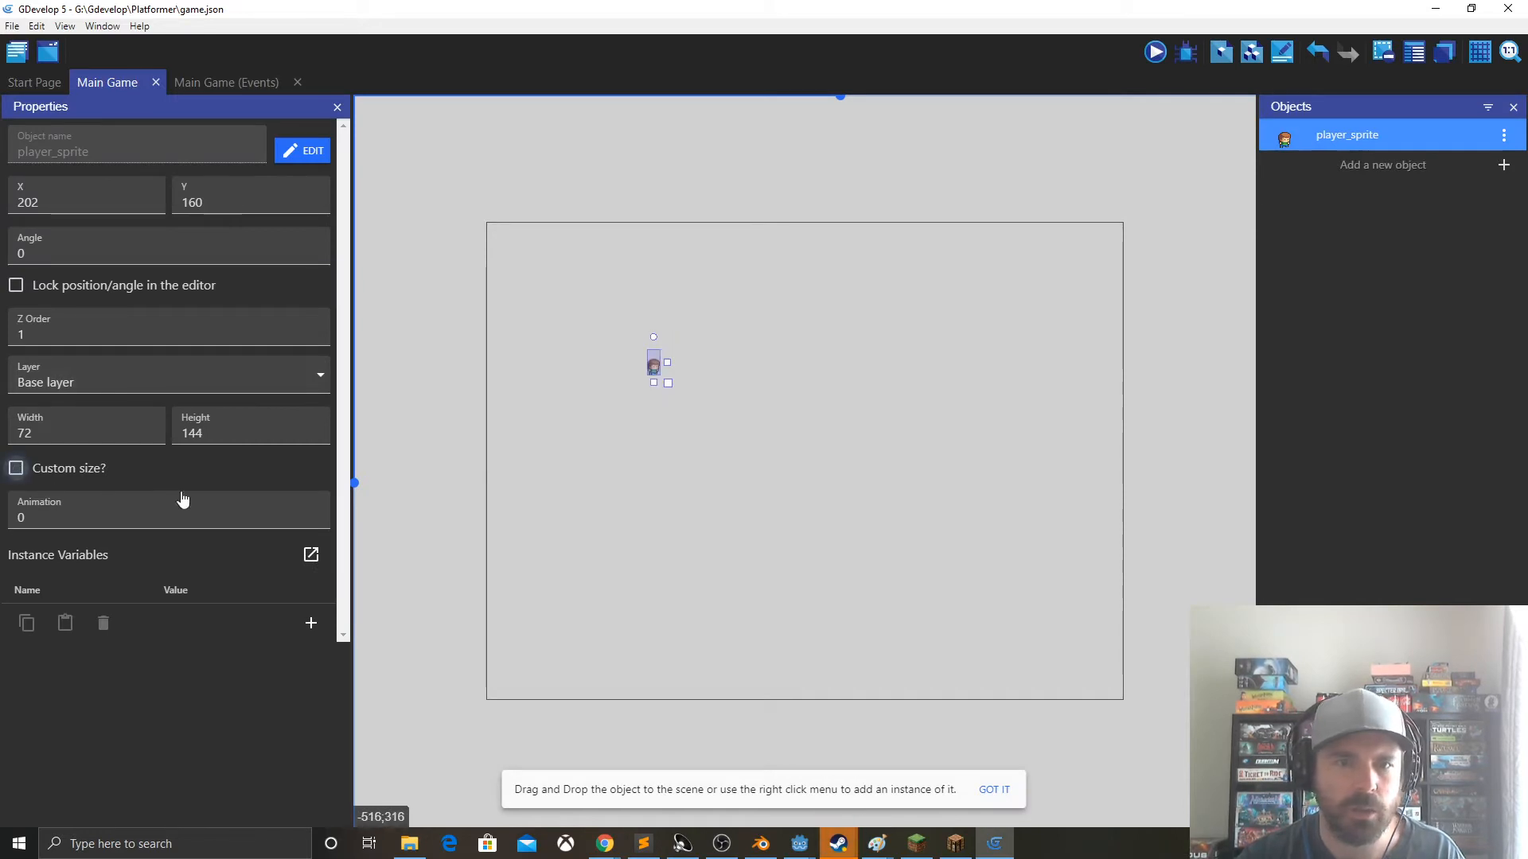
click(677, 476)
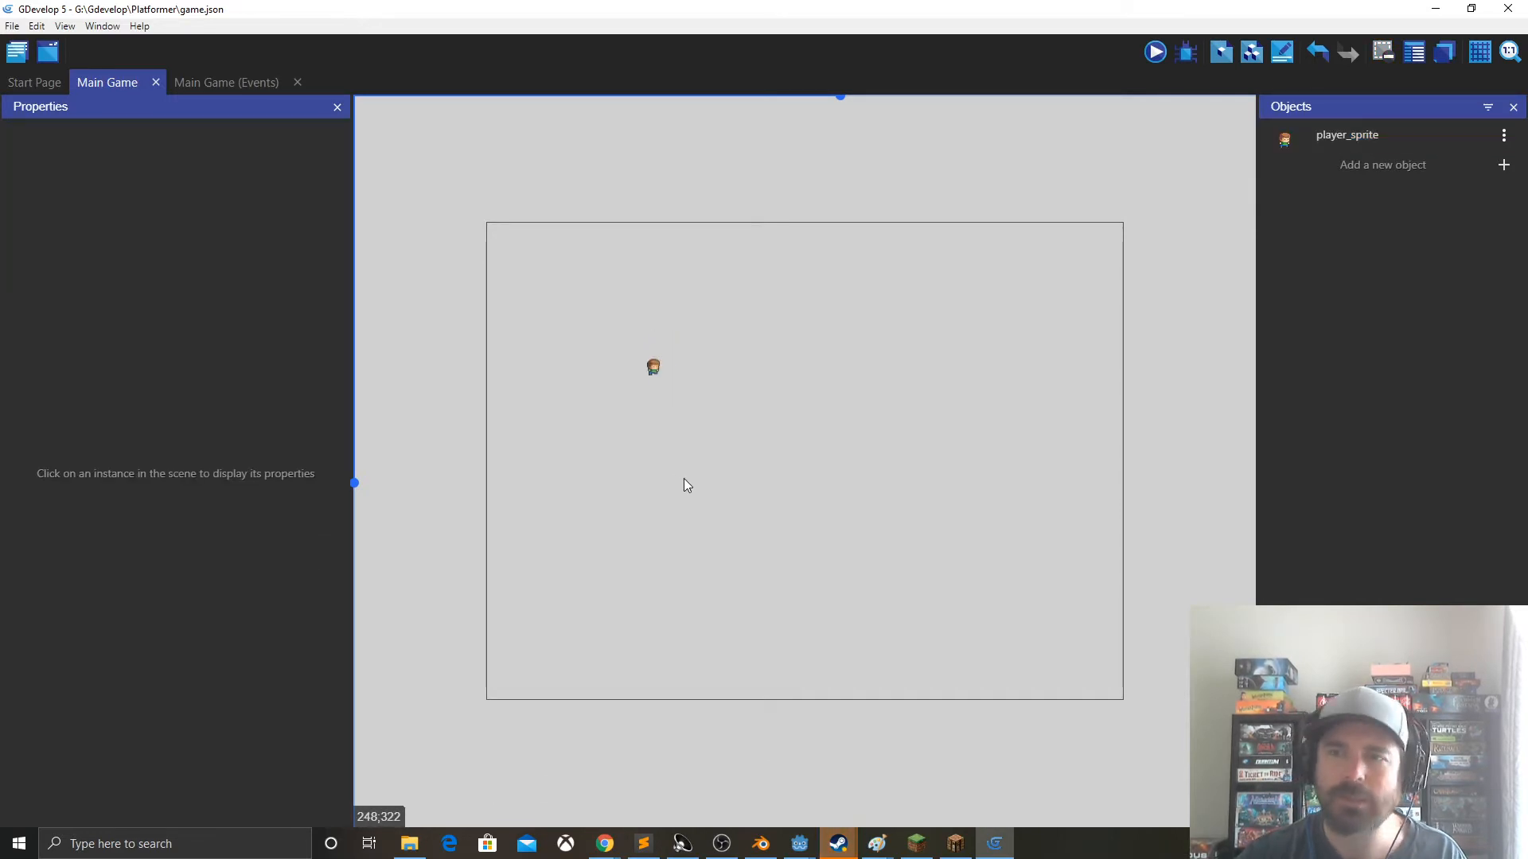
- Add a new Sprite object to the Main Game scene and select its default name for replacement
click(1405, 167)
click(473, 251)
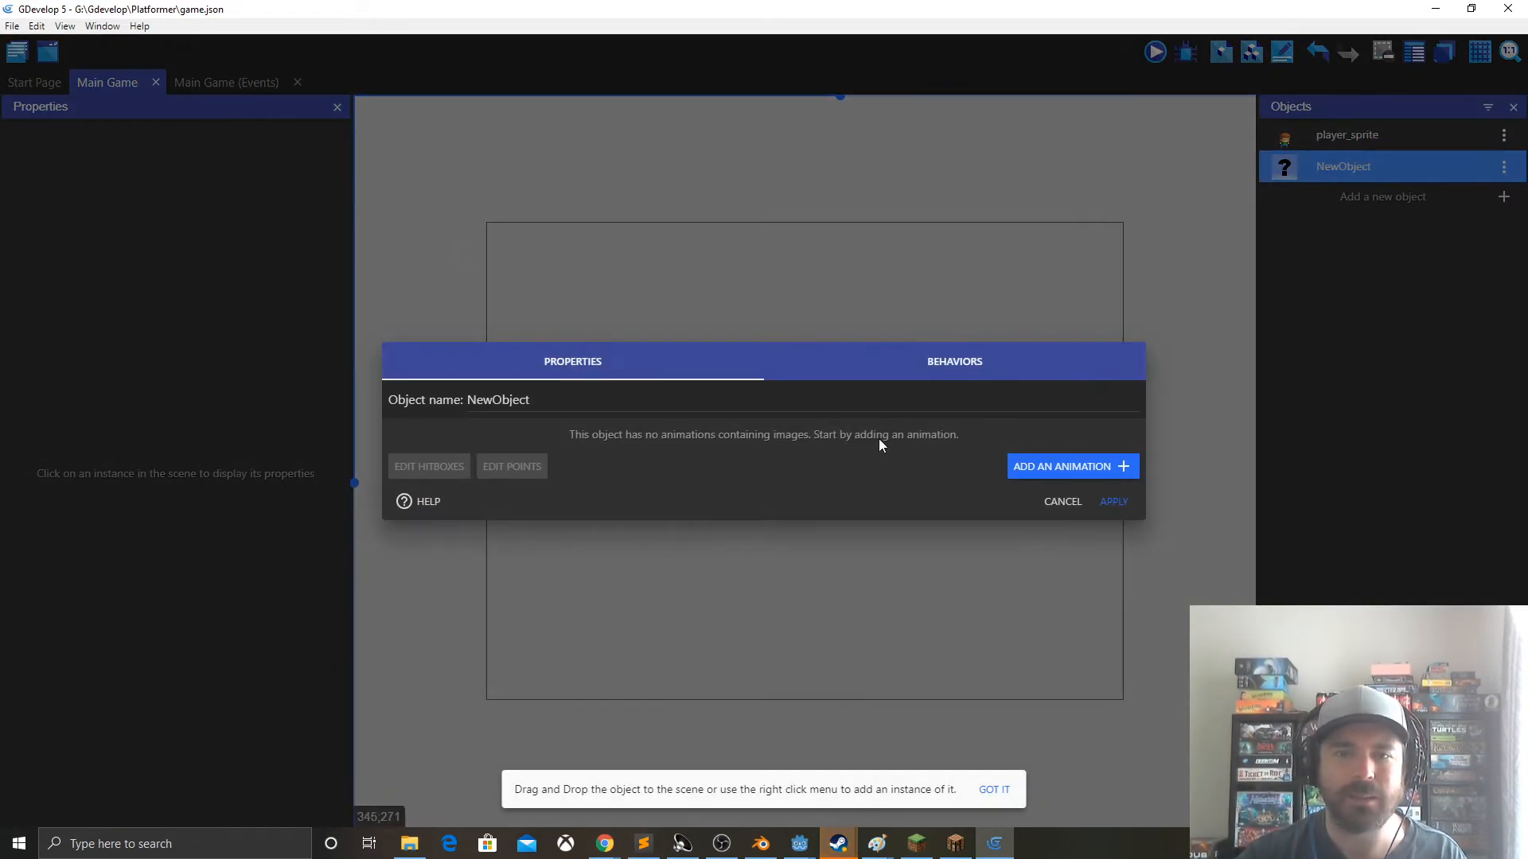
drag(543, 401, 413, 404)
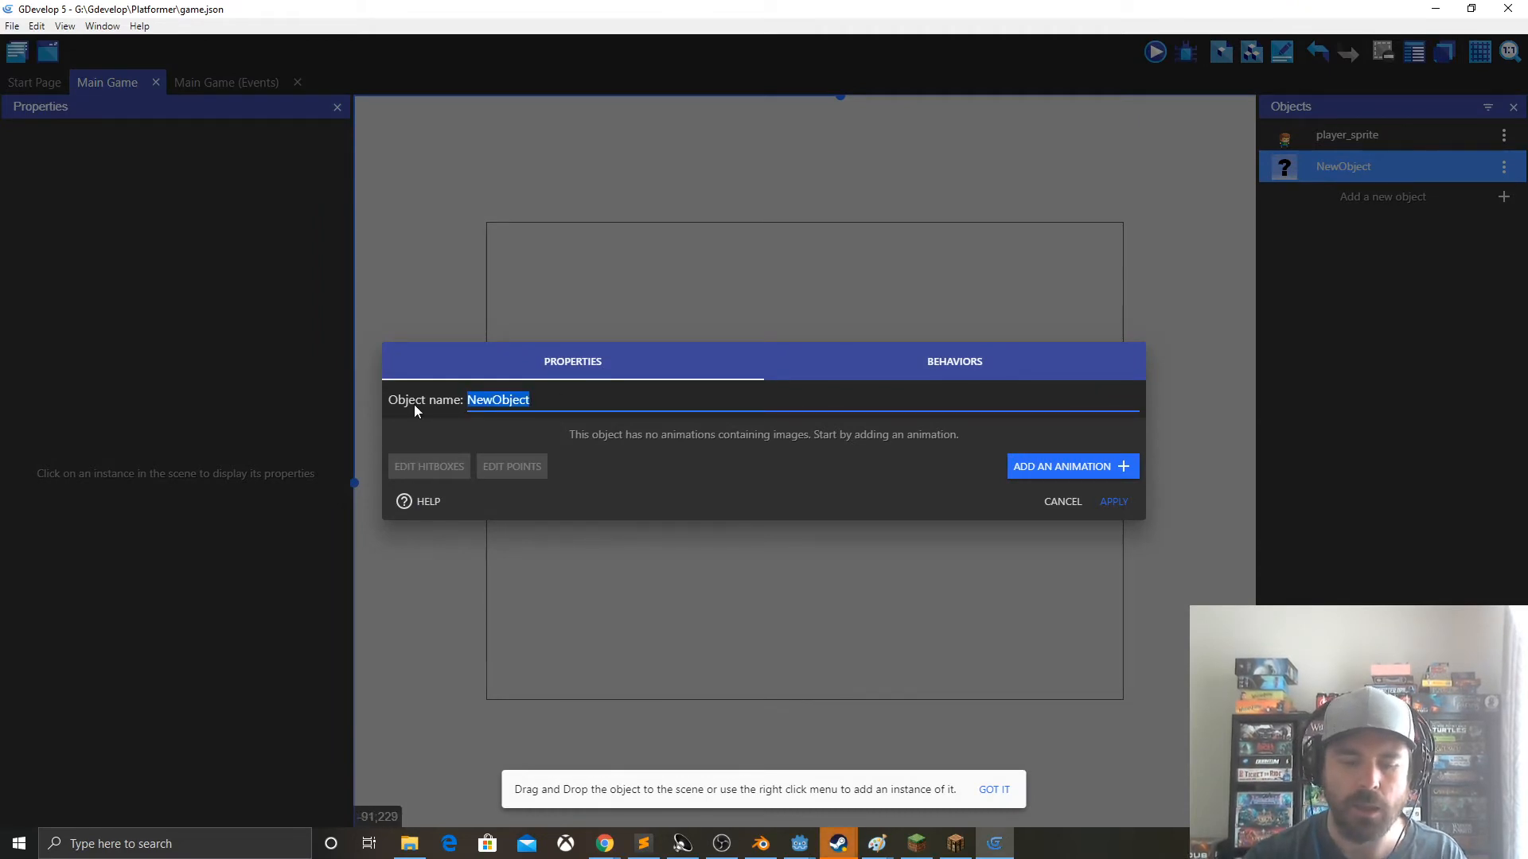
text(Crawling_E)
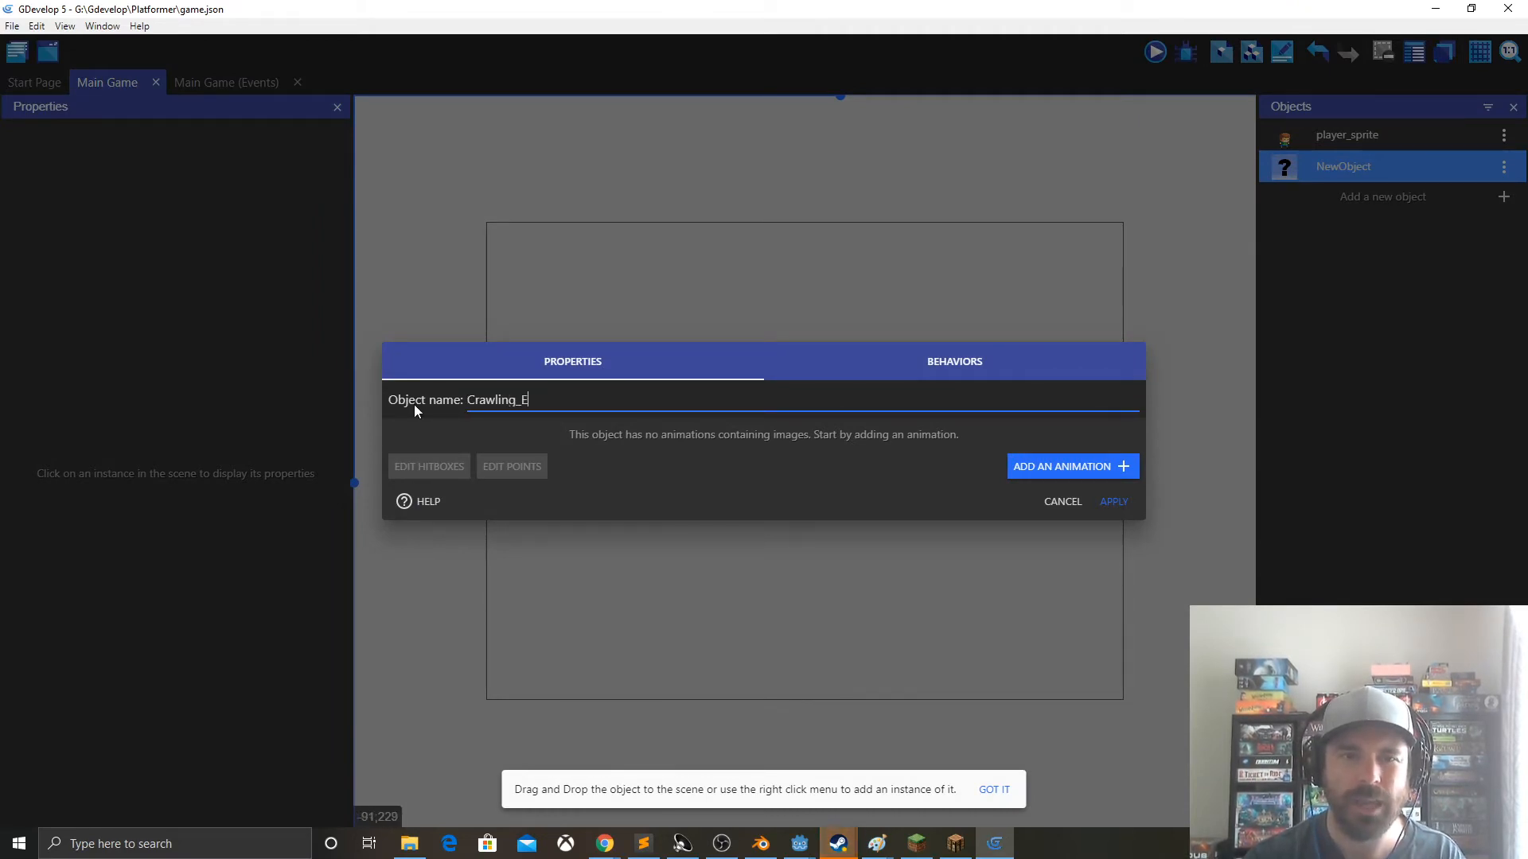
key(BackSpace)
key(BackSpace)
key(BackSpace)
key(BackSpace)
key(BackSpace)
key(BackSpace)
key(BackSpace)
key(BackSpace)
key(BackSpace)
key(BackSpace)
- Name the new sprite object ground_enemy and add an animation to it
text(ground_e)
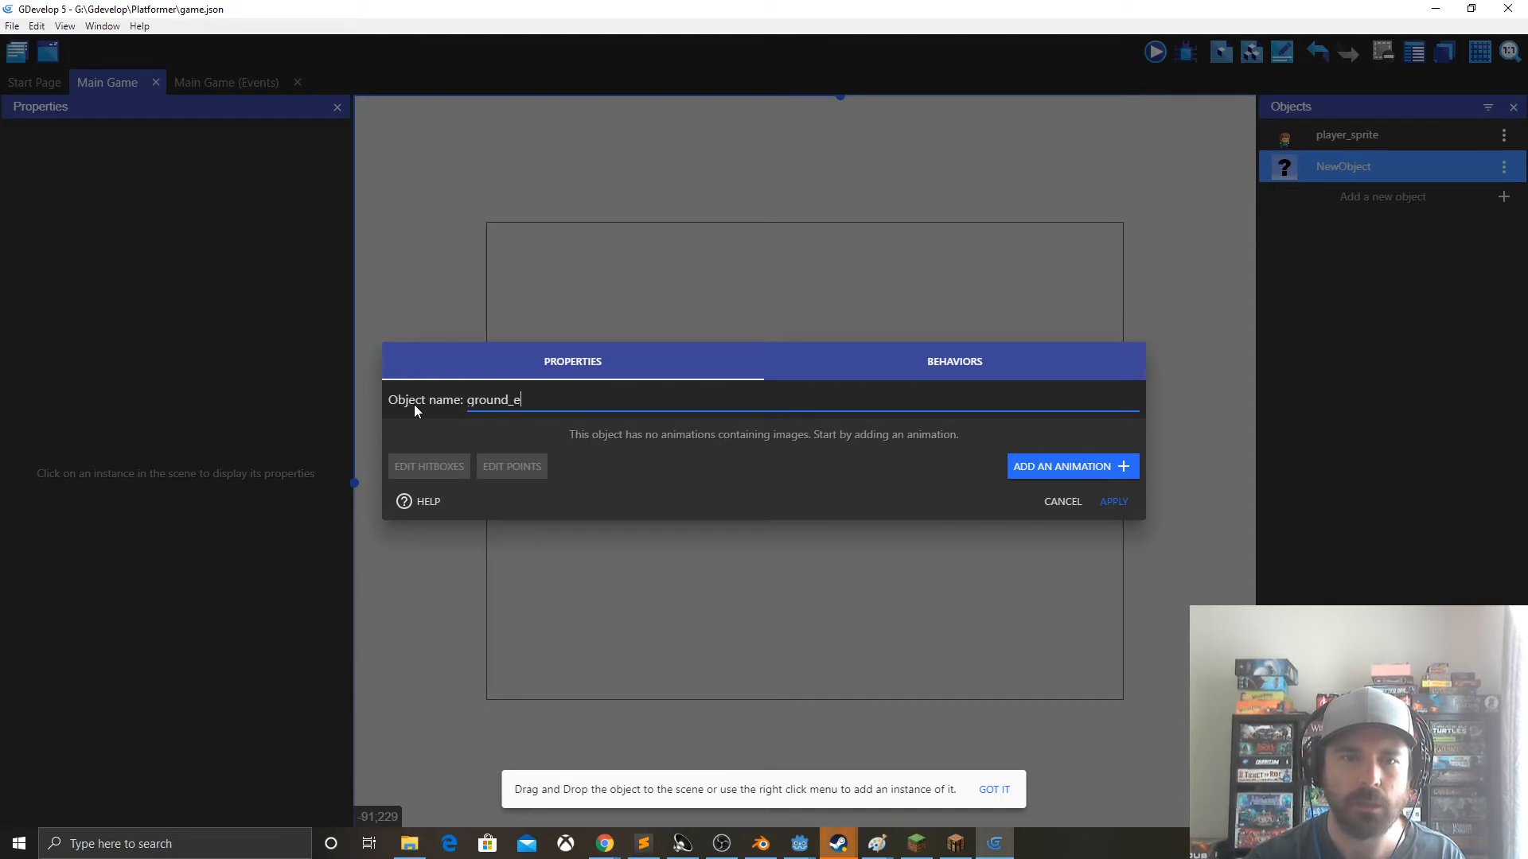
text(nemy)
click(1042, 467)
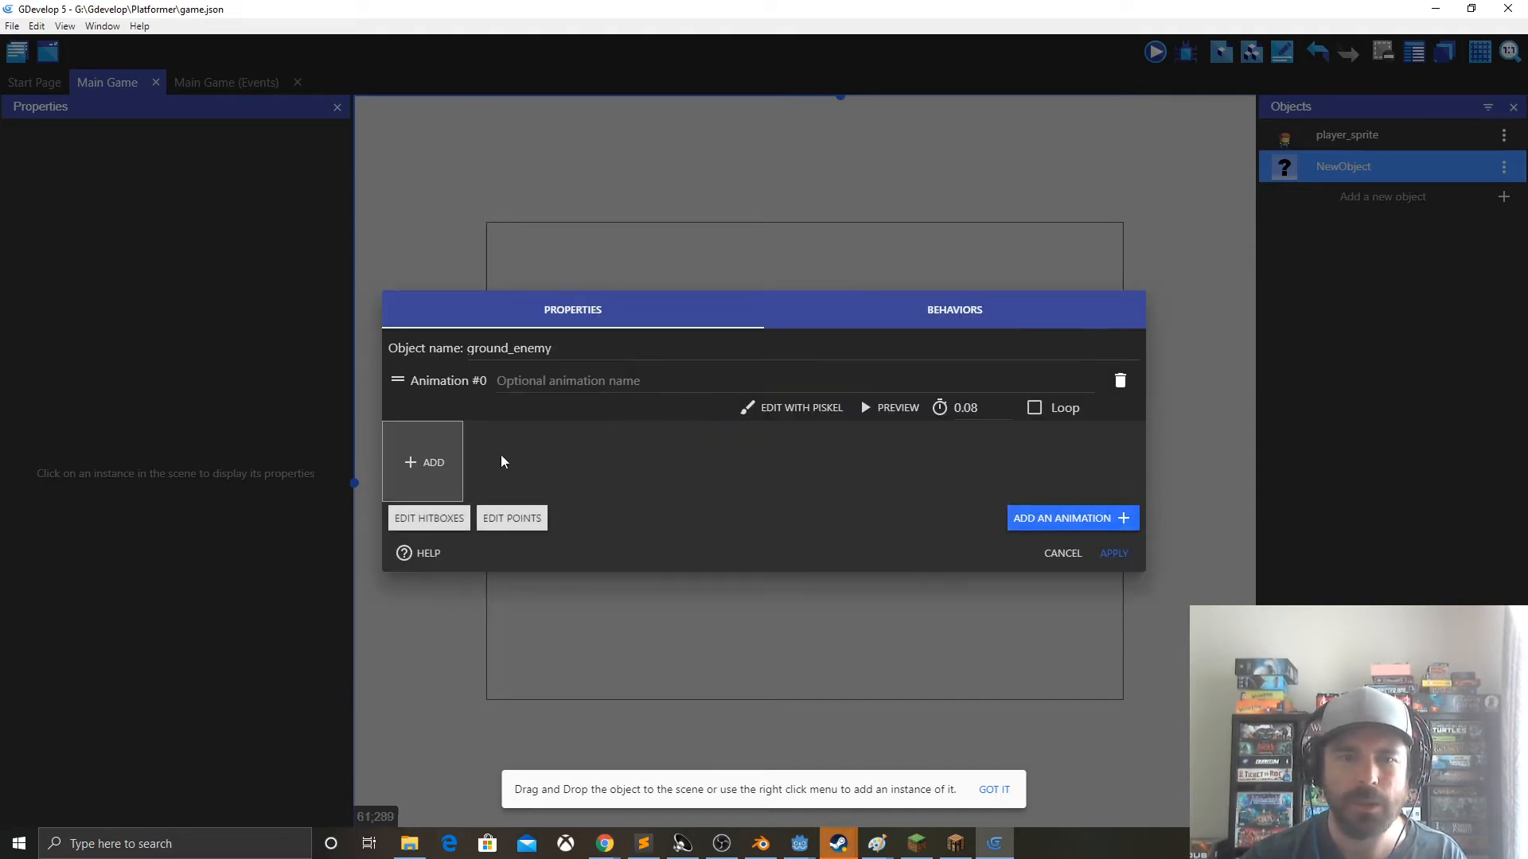
- Import sprite_0.png and sprite_1.png from the enemies-spritesheet folder in Downloads, Game Assets for GDevelop, as the animation's frames
click(426, 462)
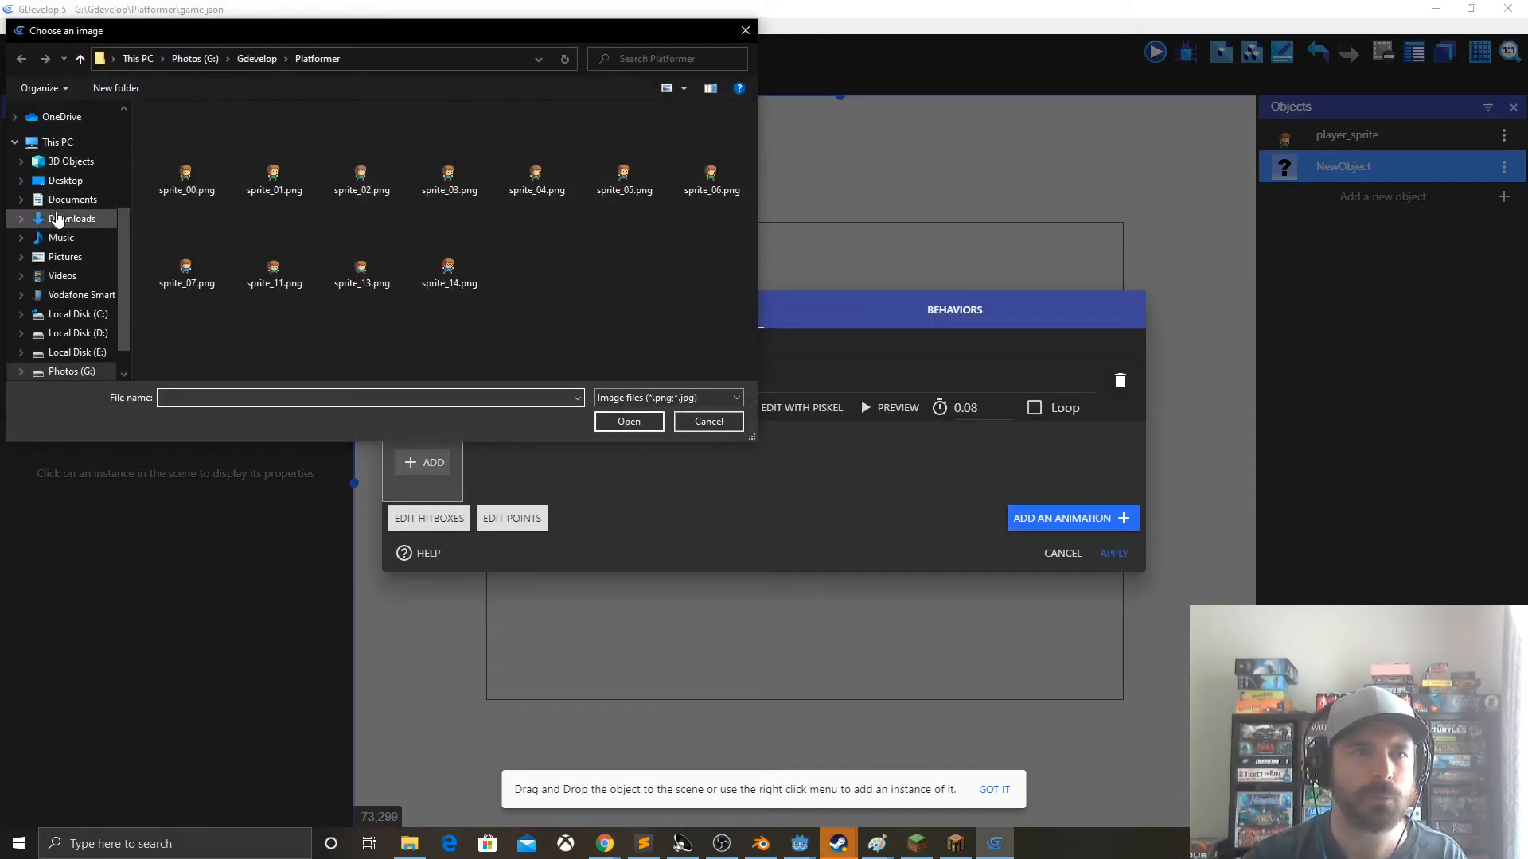
click(58, 219)
double_click(225, 163)
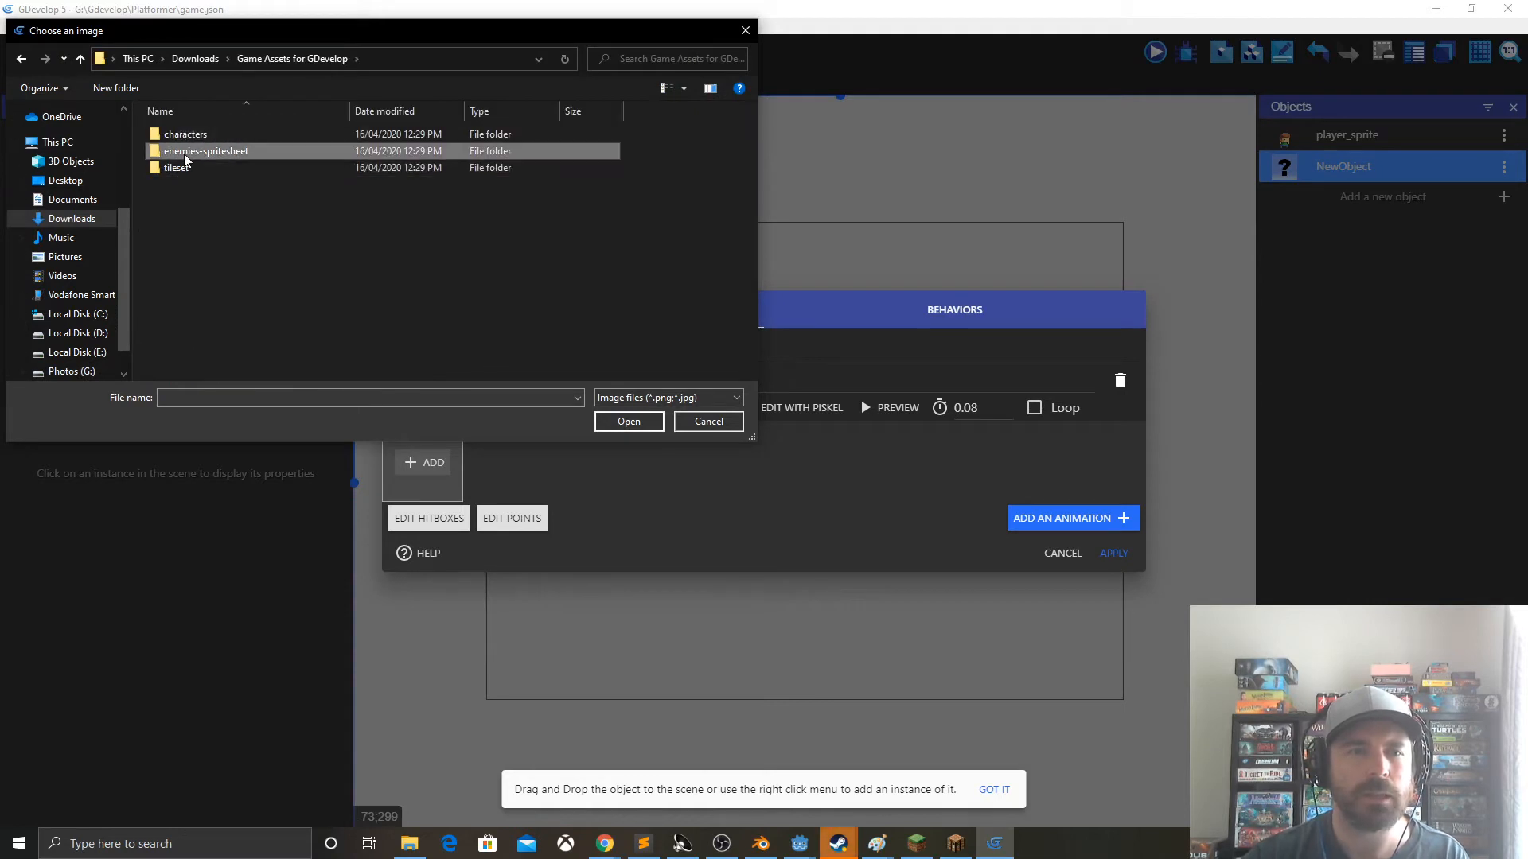
double_click(186, 152)
click(188, 159)
ctrl+click(274, 159)
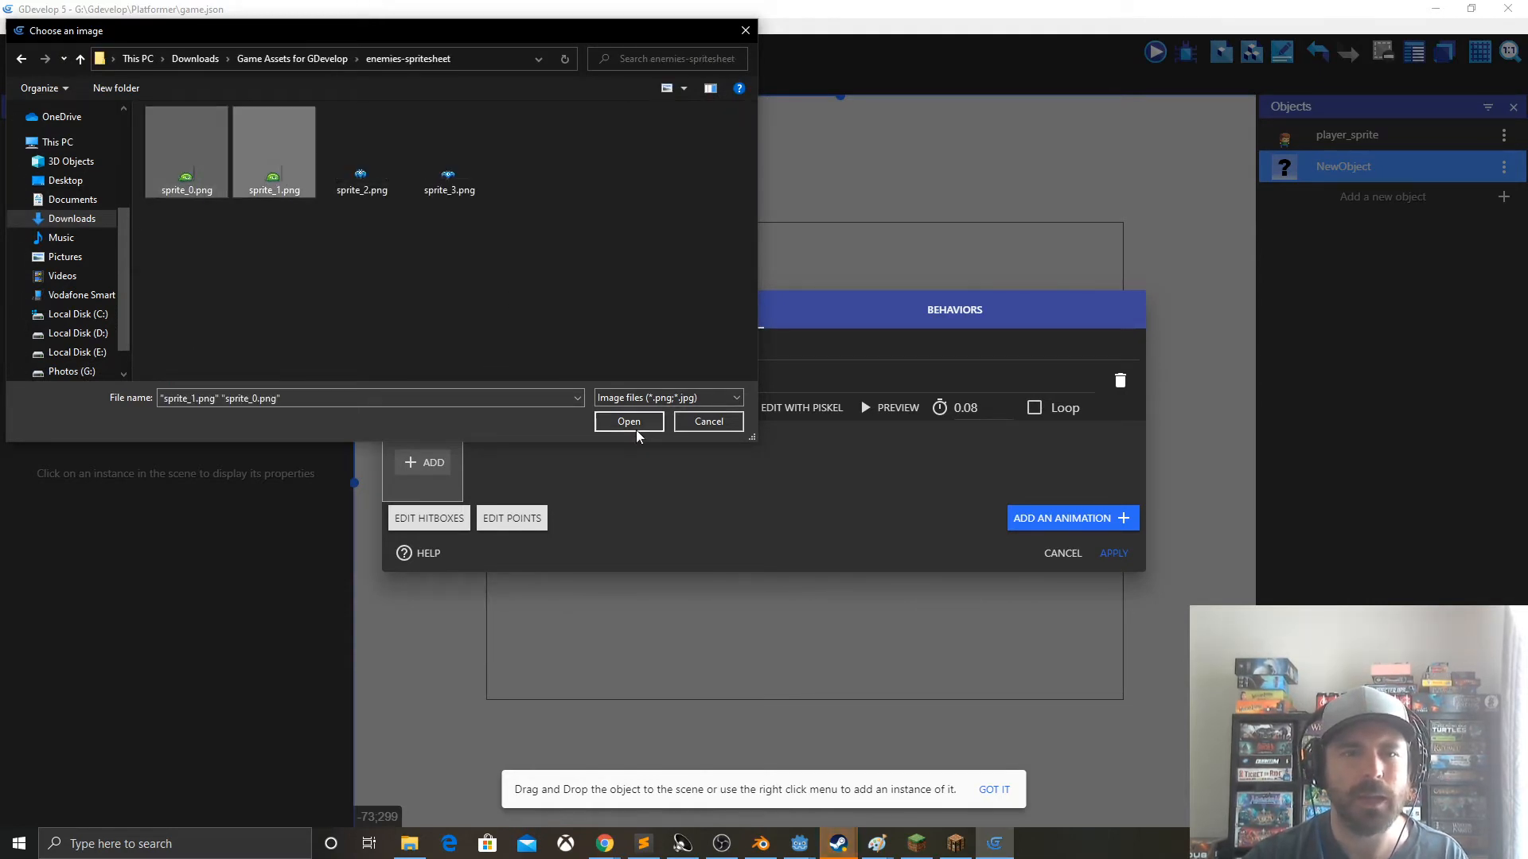
click(629, 423)
click(878, 426)
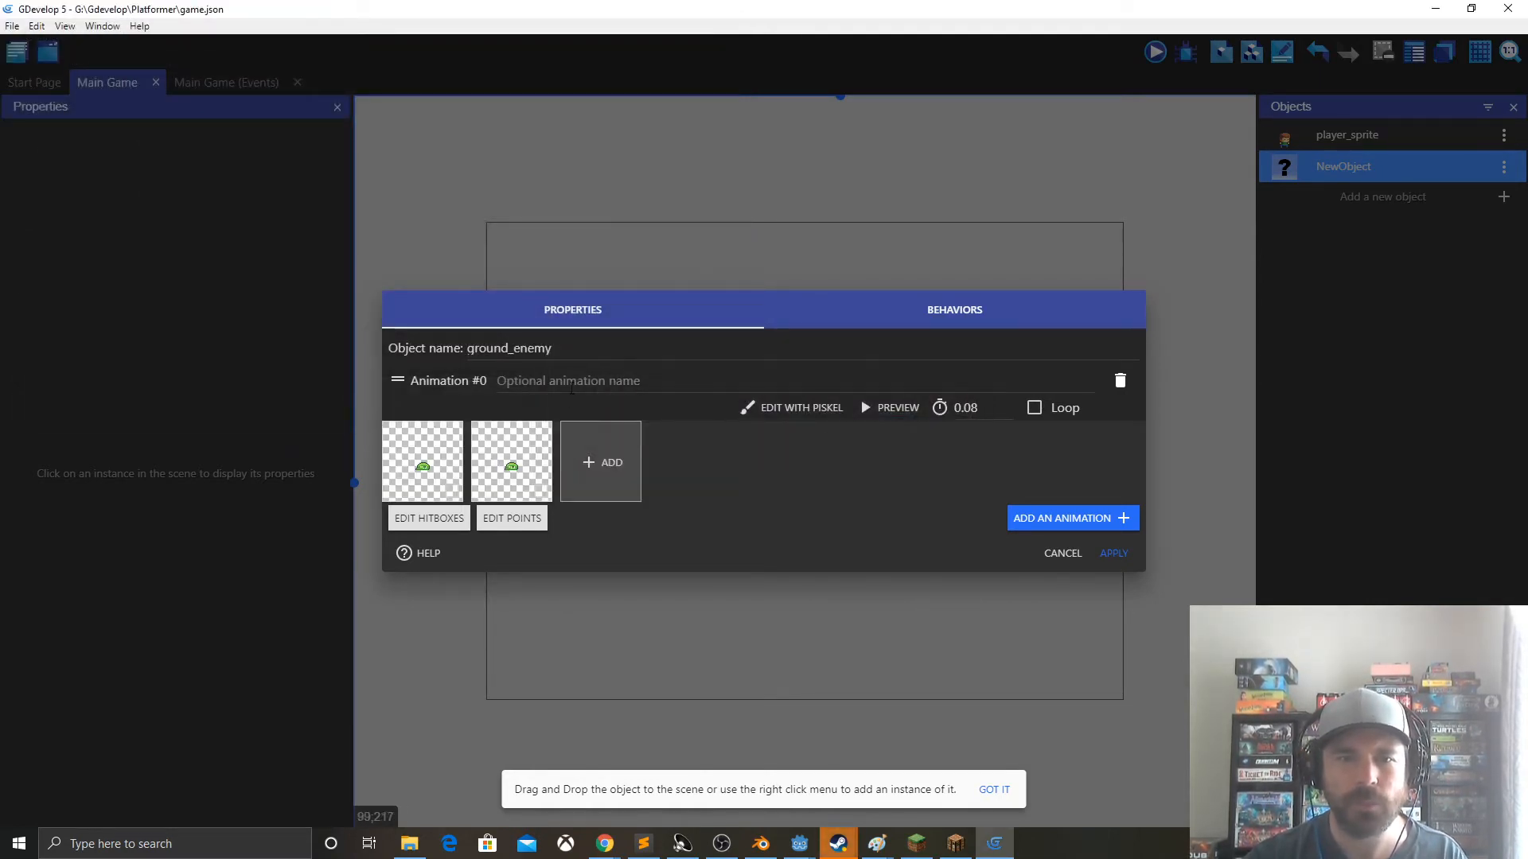
- Name the animation moving and apply the ground_enemy object without adding a behavior
click(572, 383)
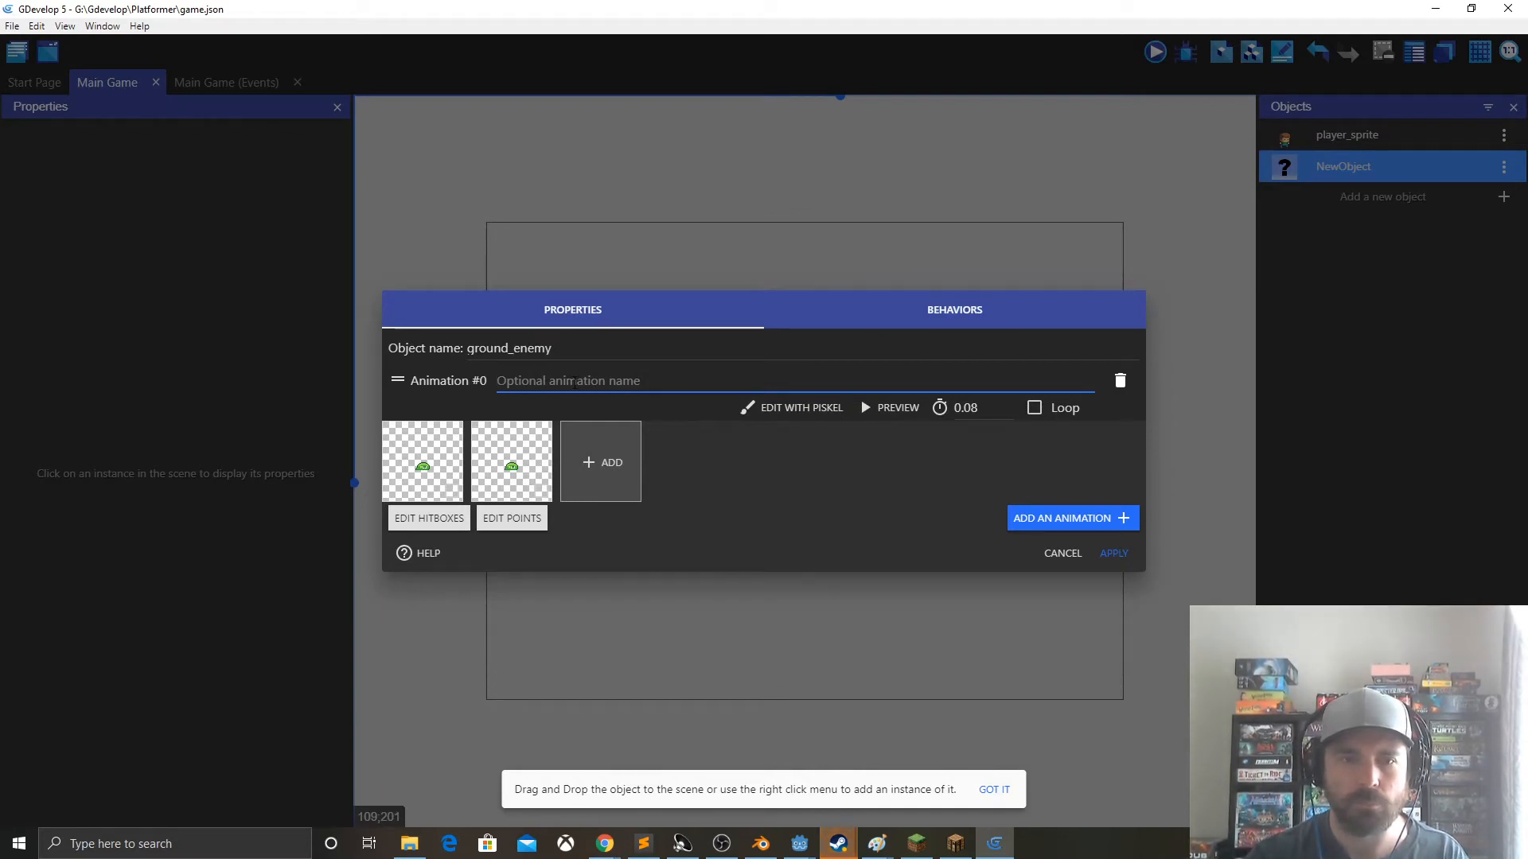
text(moving)
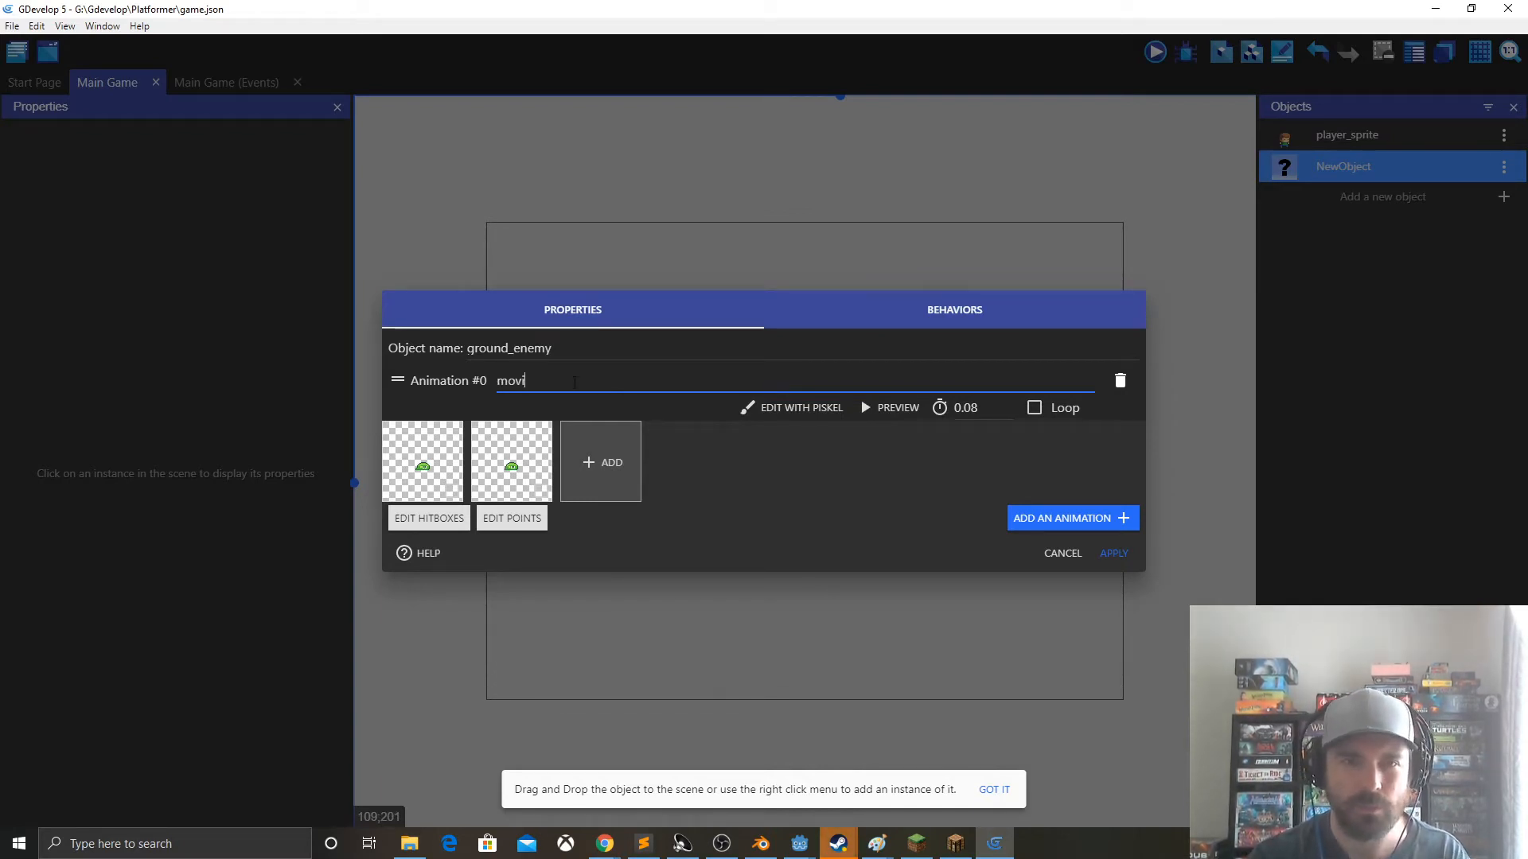
click(952, 309)
click(1018, 452)
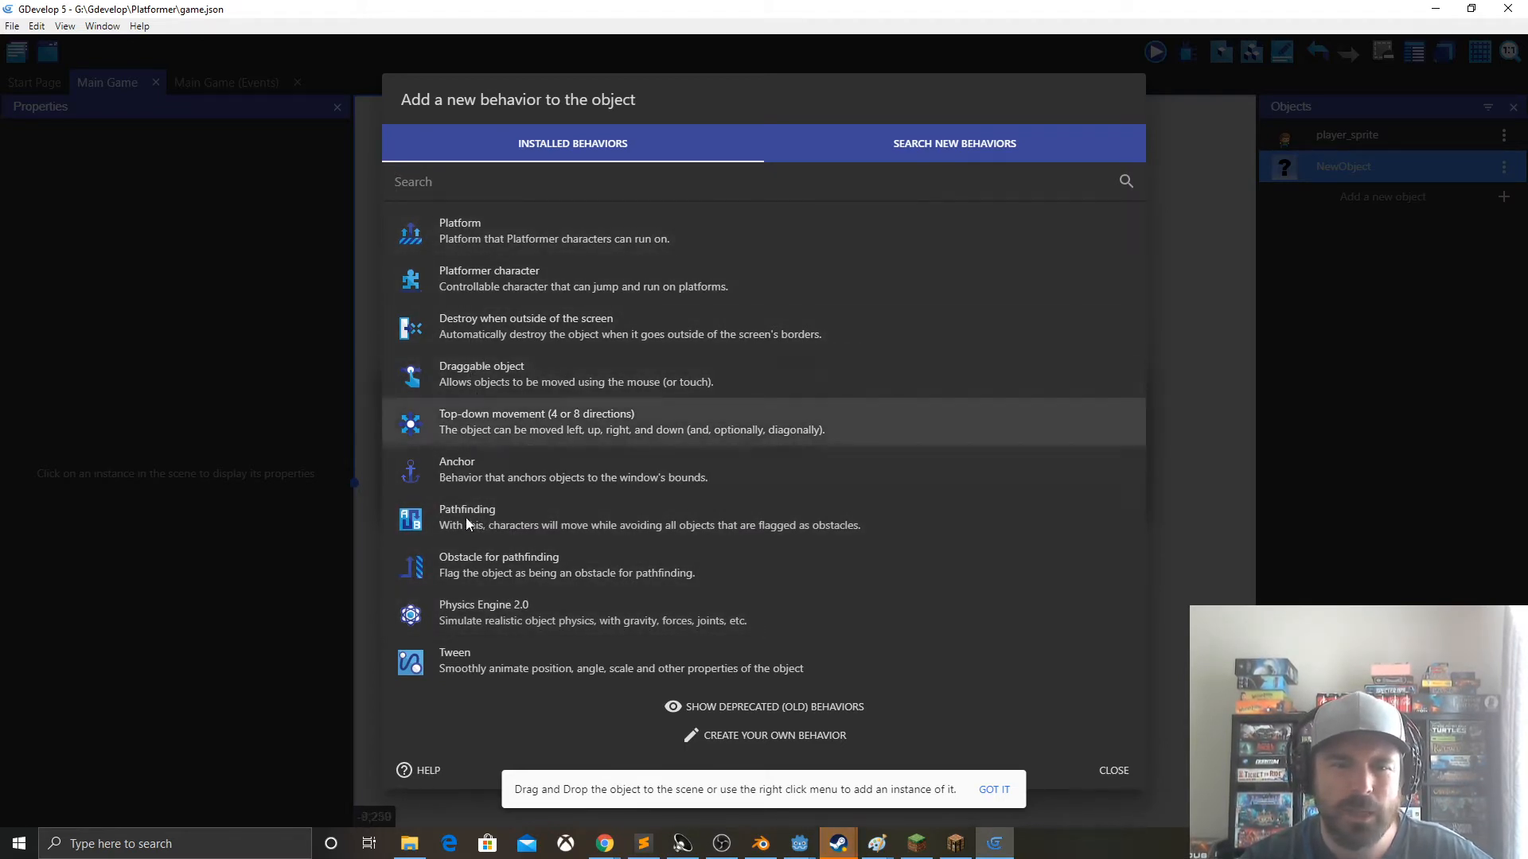
click(1112, 772)
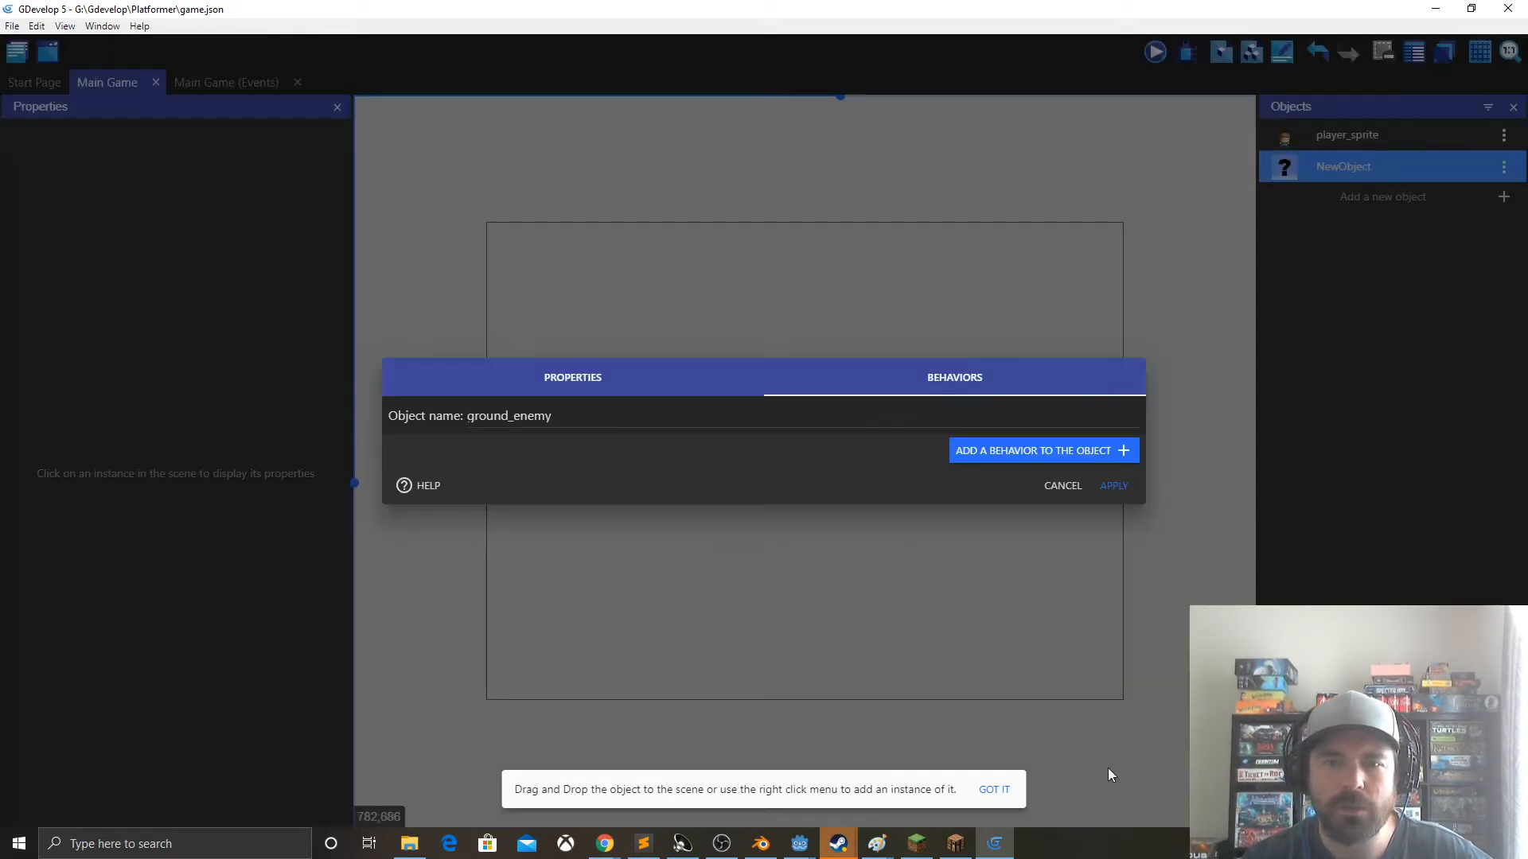
click(1115, 486)
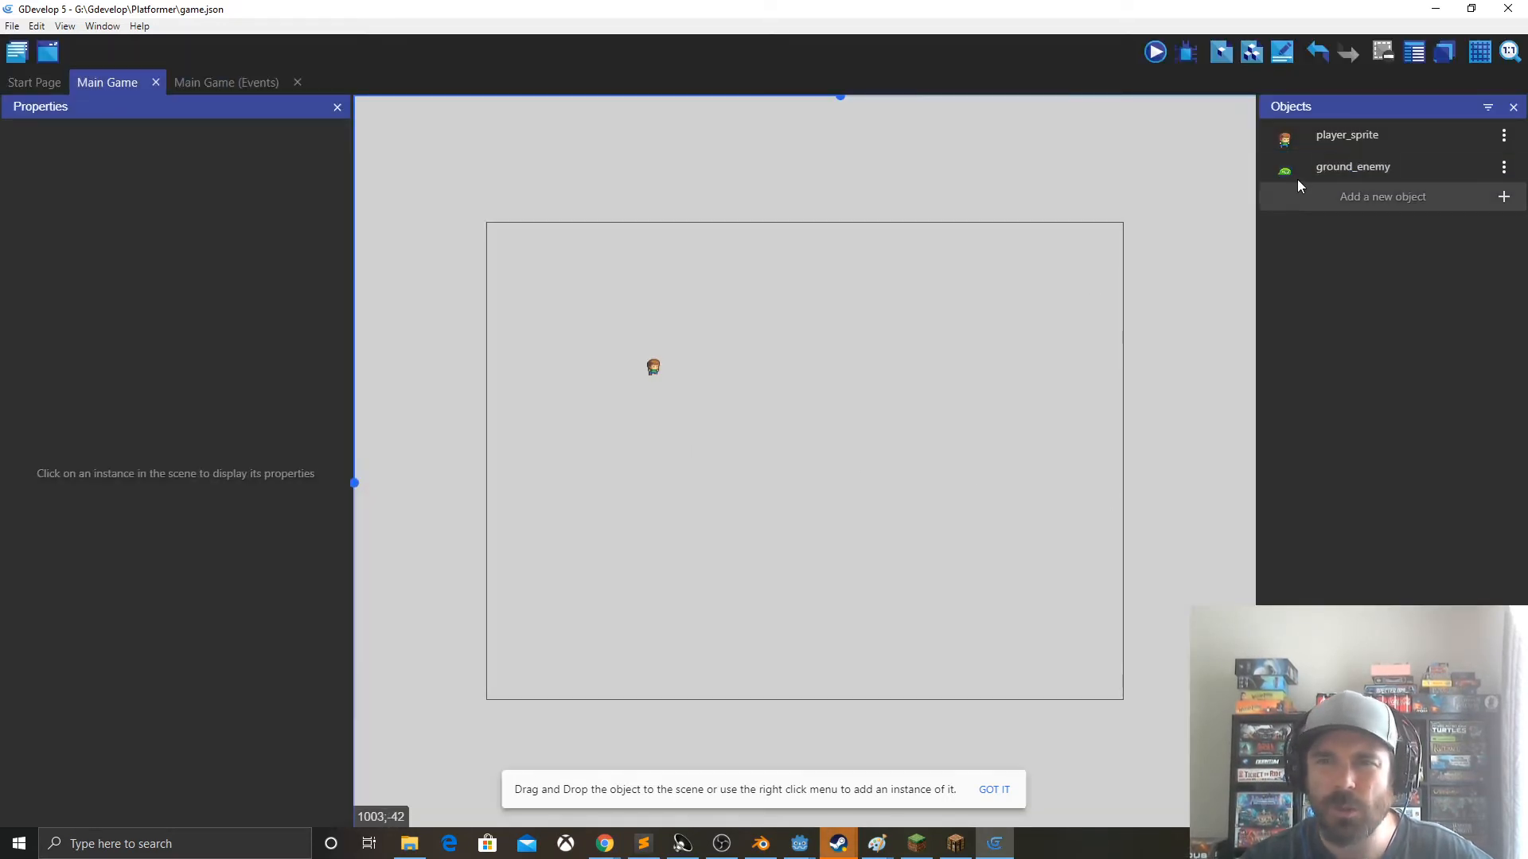
- Add a new Tiled Sprite object to the Main Game scene and begin choosing a new image for it
click(1382, 204)
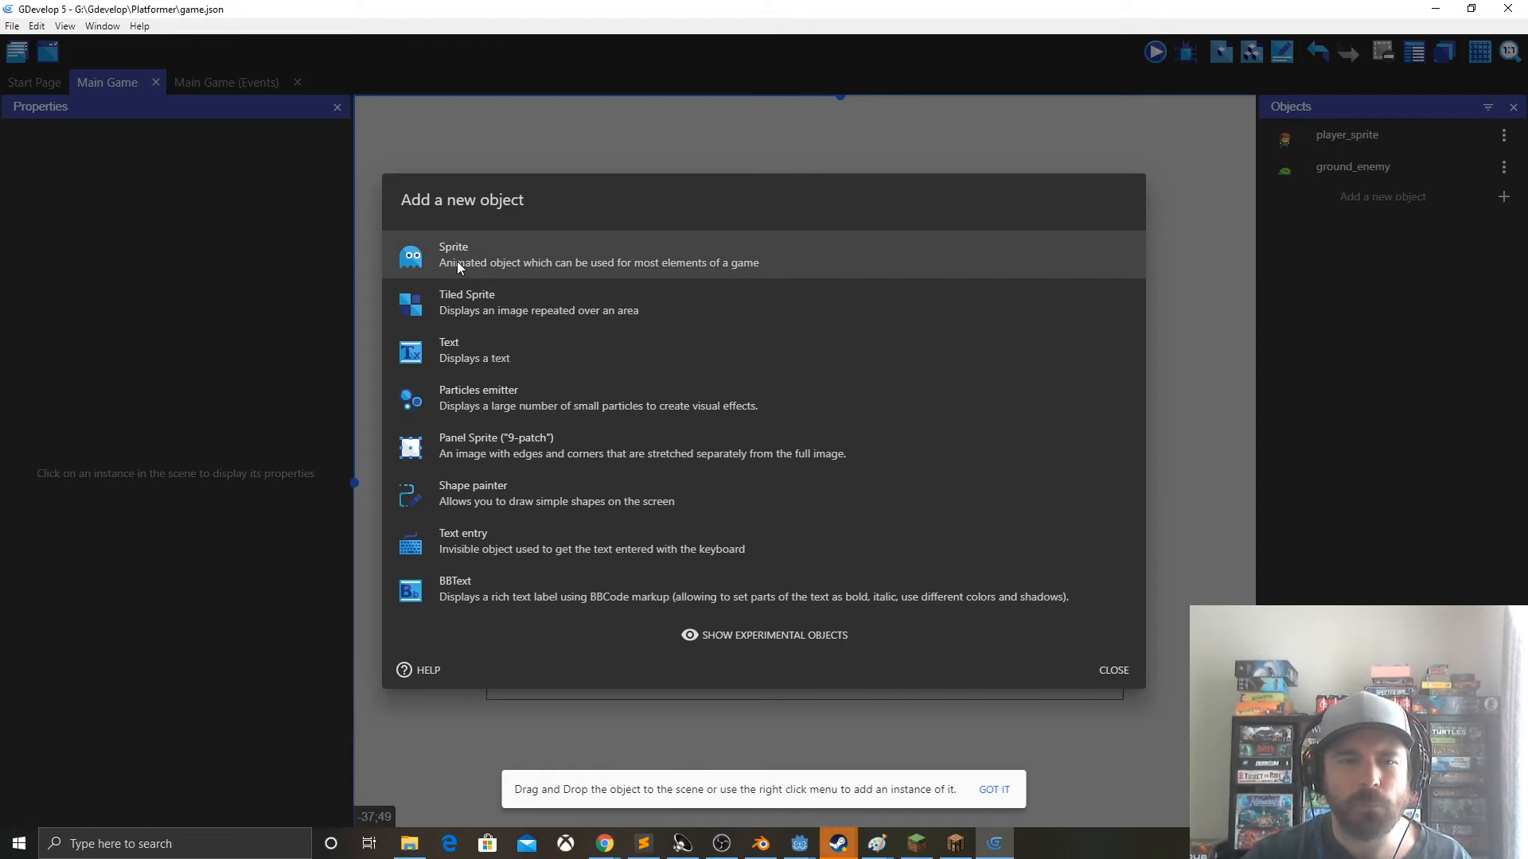
click(477, 309)
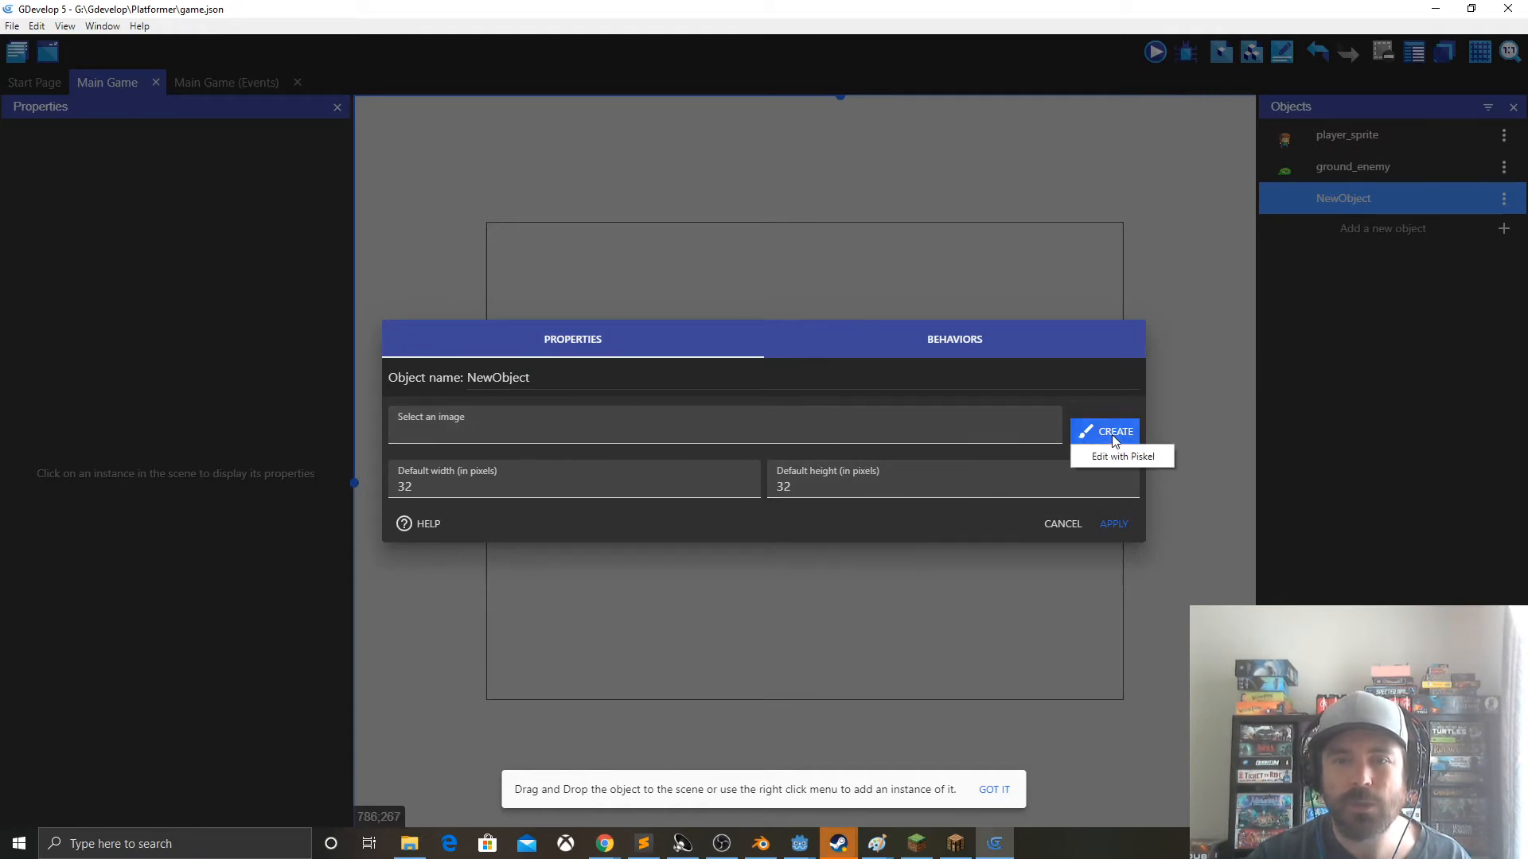
click(517, 430)
click(490, 467)
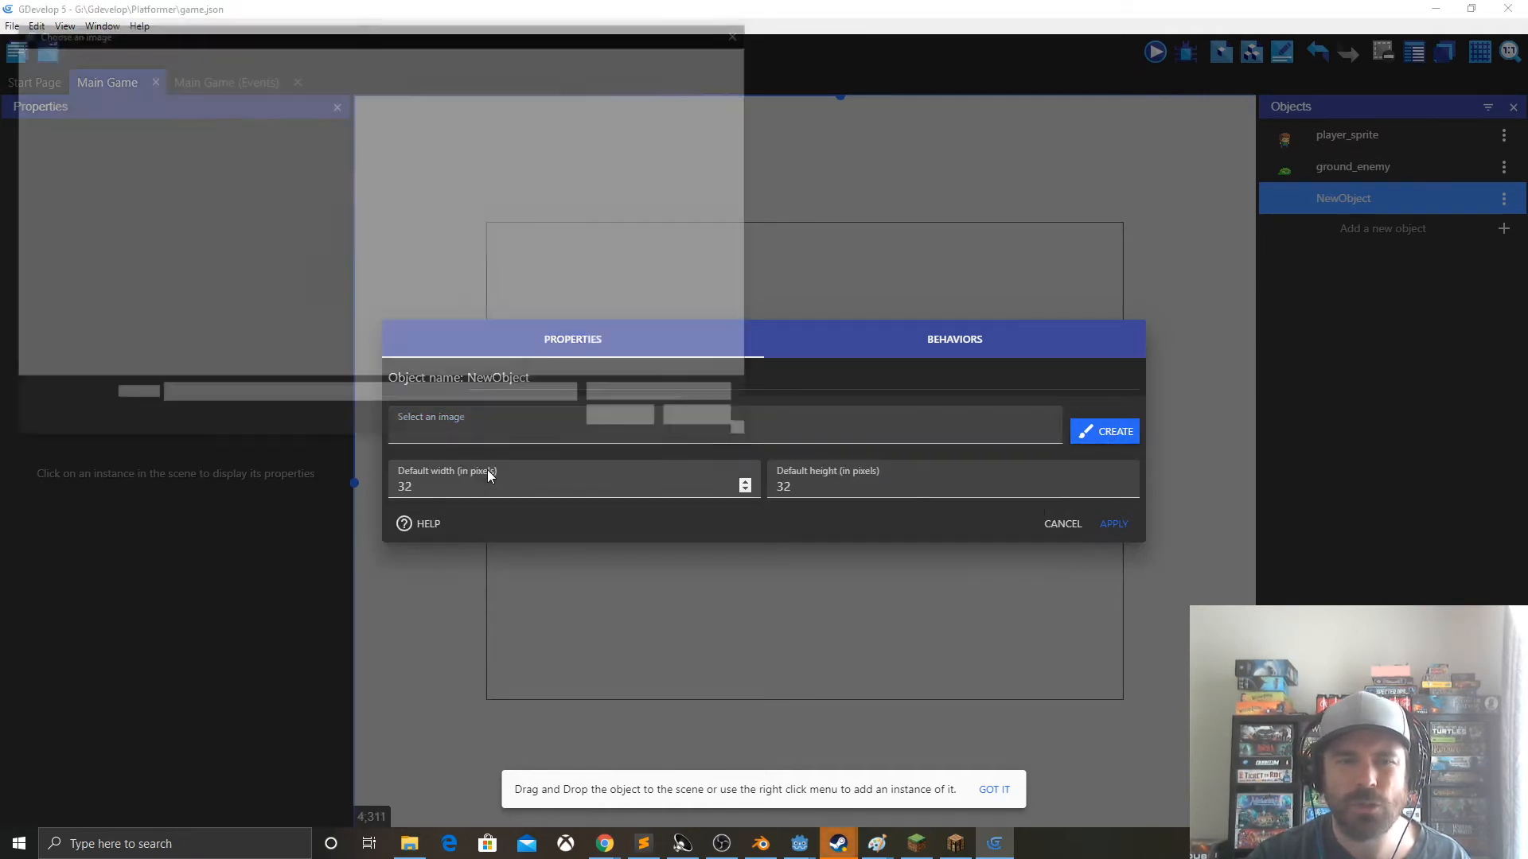
- Use sprite_00.png from the tileset folder in Downloads, Game Assets for GDevelop, as the tiled sprite's image, copy it into the project and apply
click(73, 195)
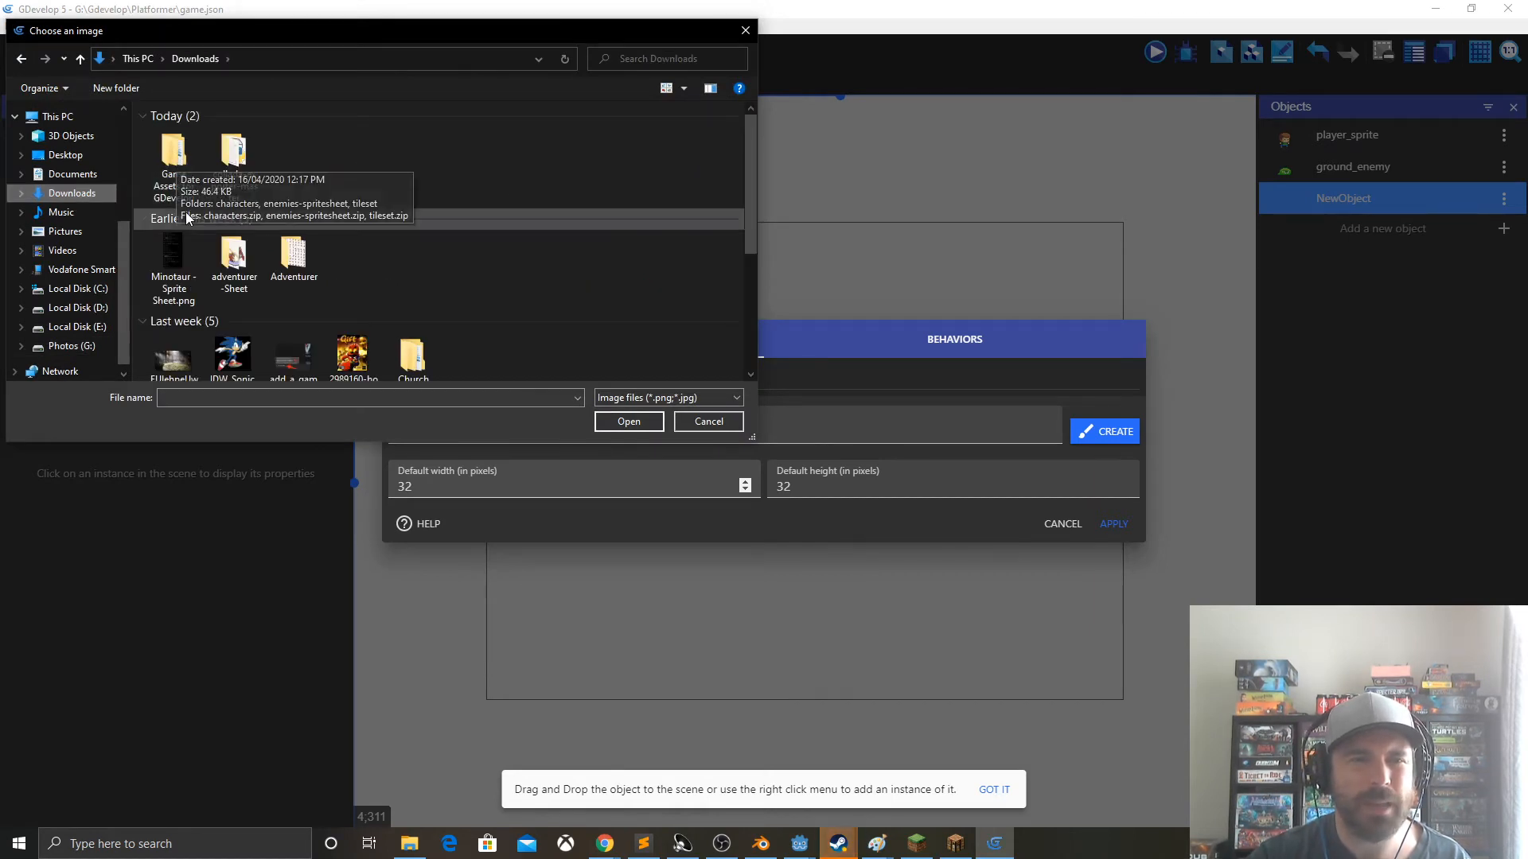
click(177, 166)
double_click(177, 167)
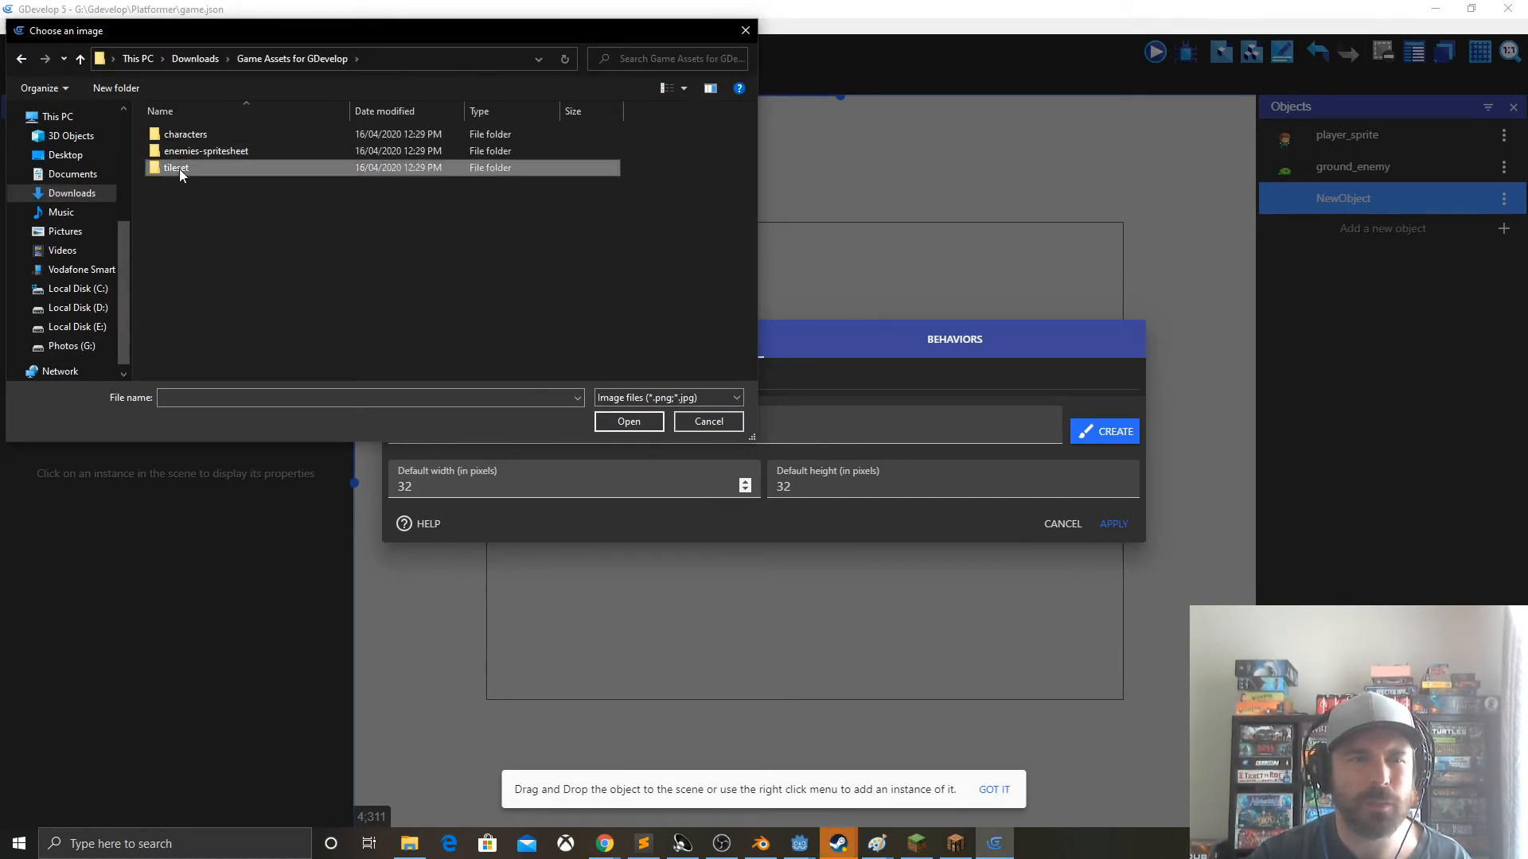
double_click(179, 167)
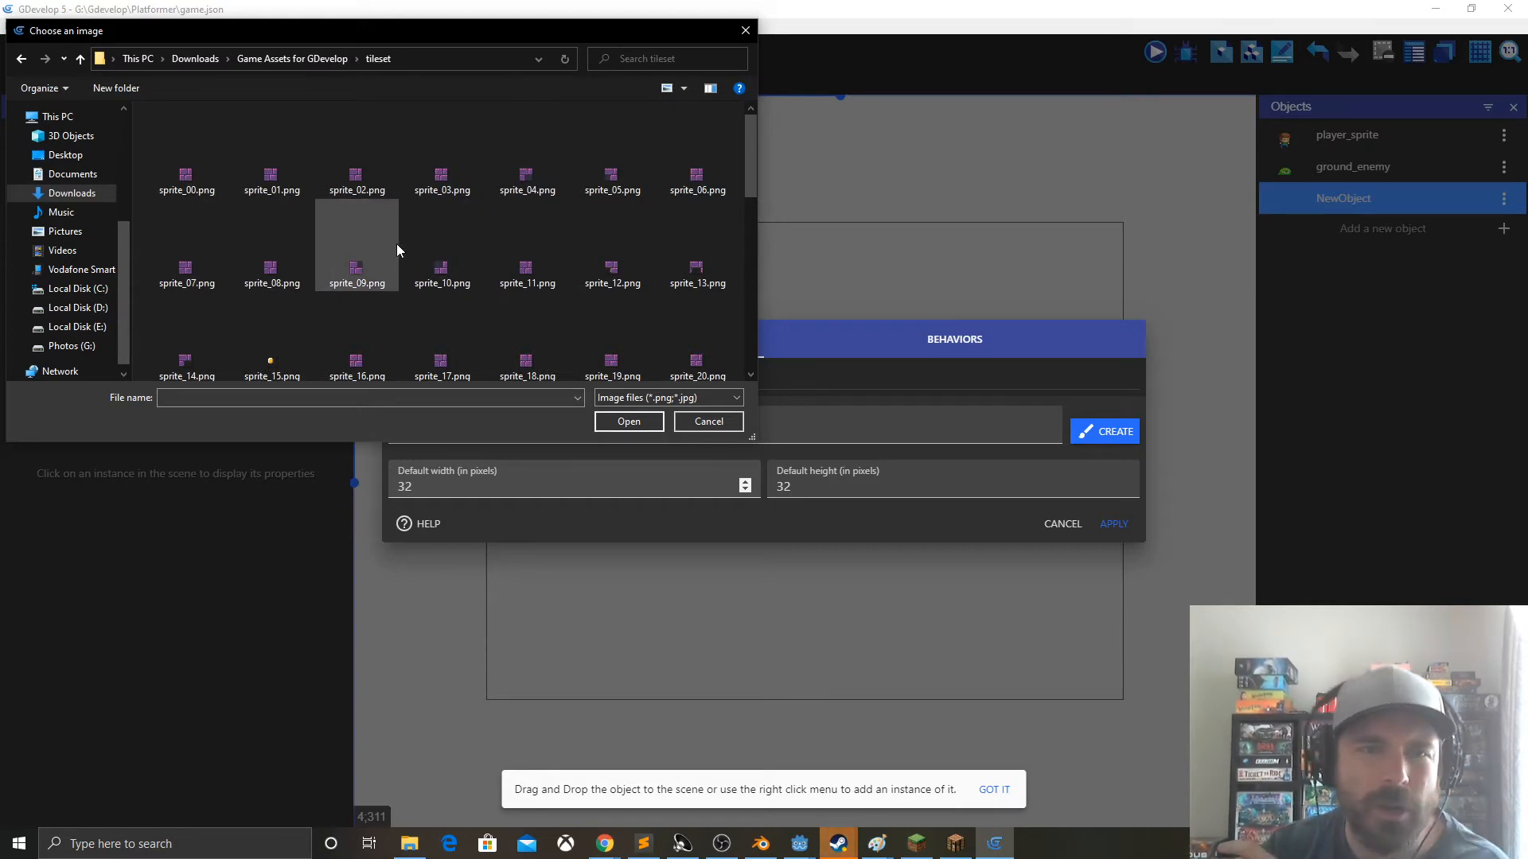
click(190, 181)
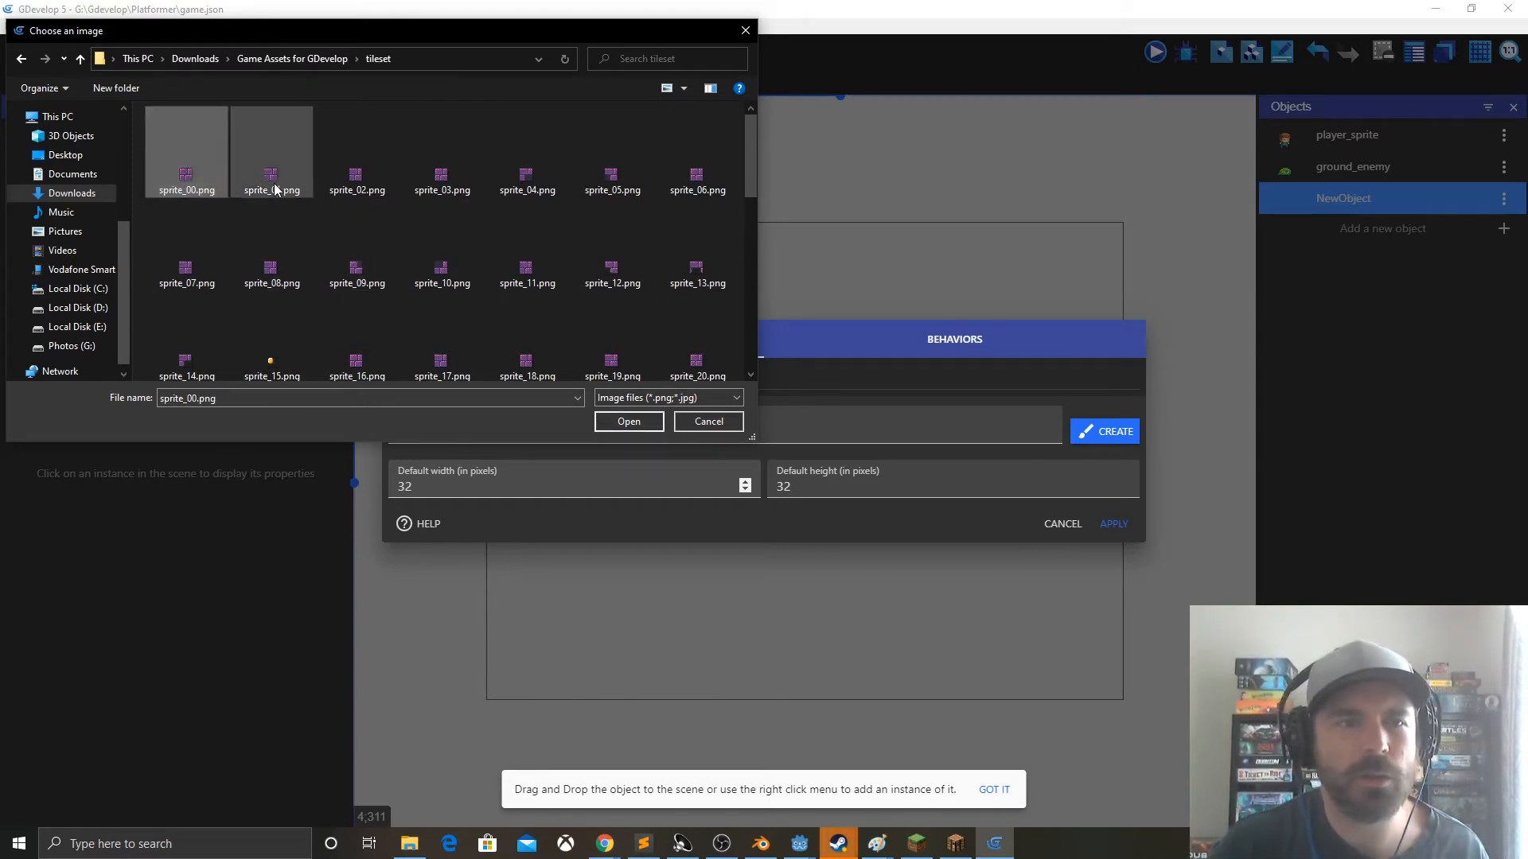
click(612, 427)
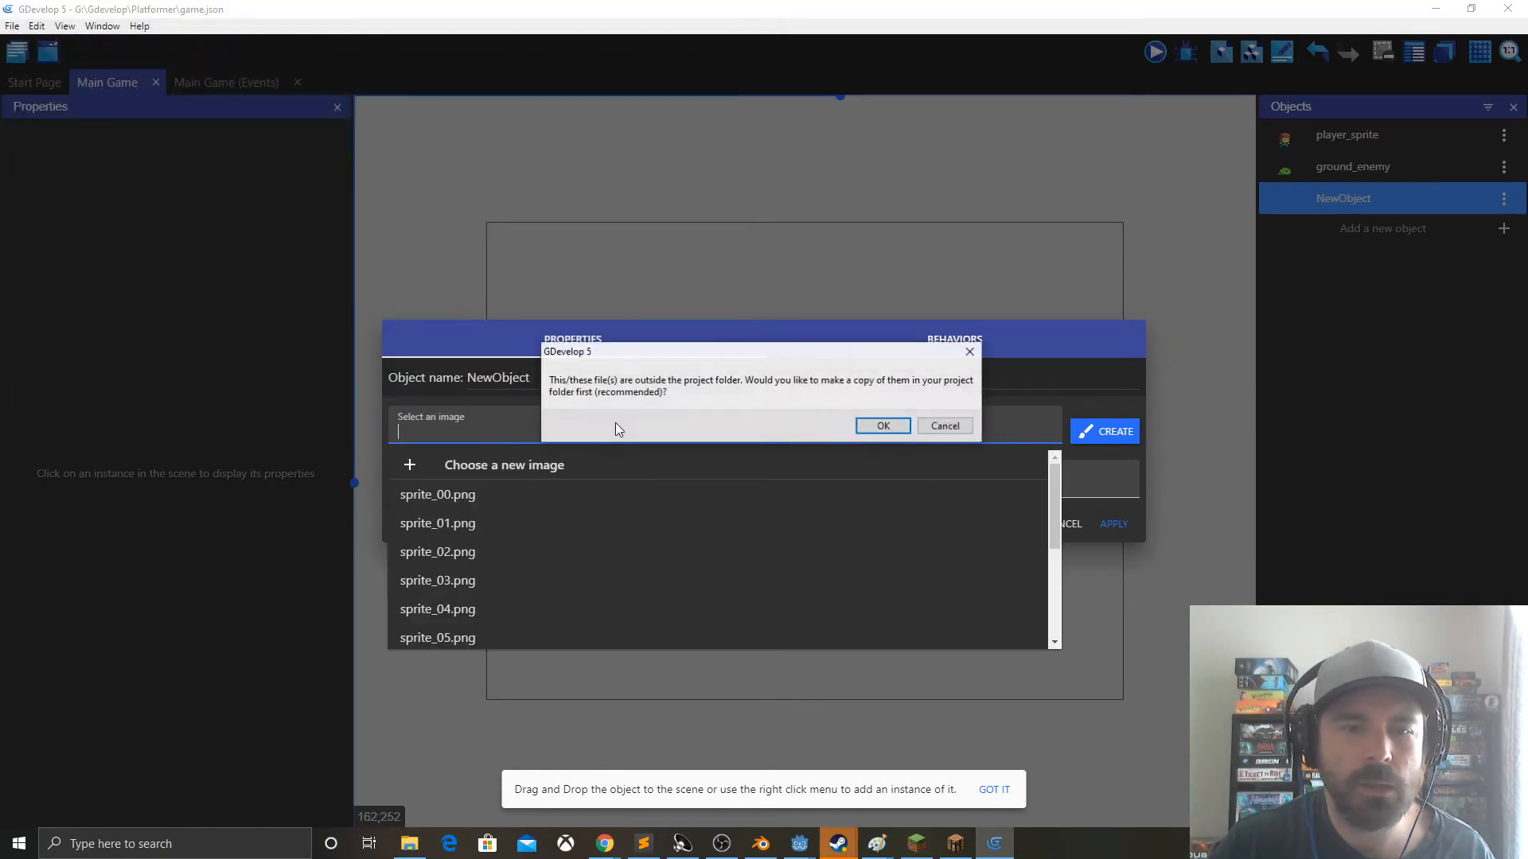
click(875, 426)
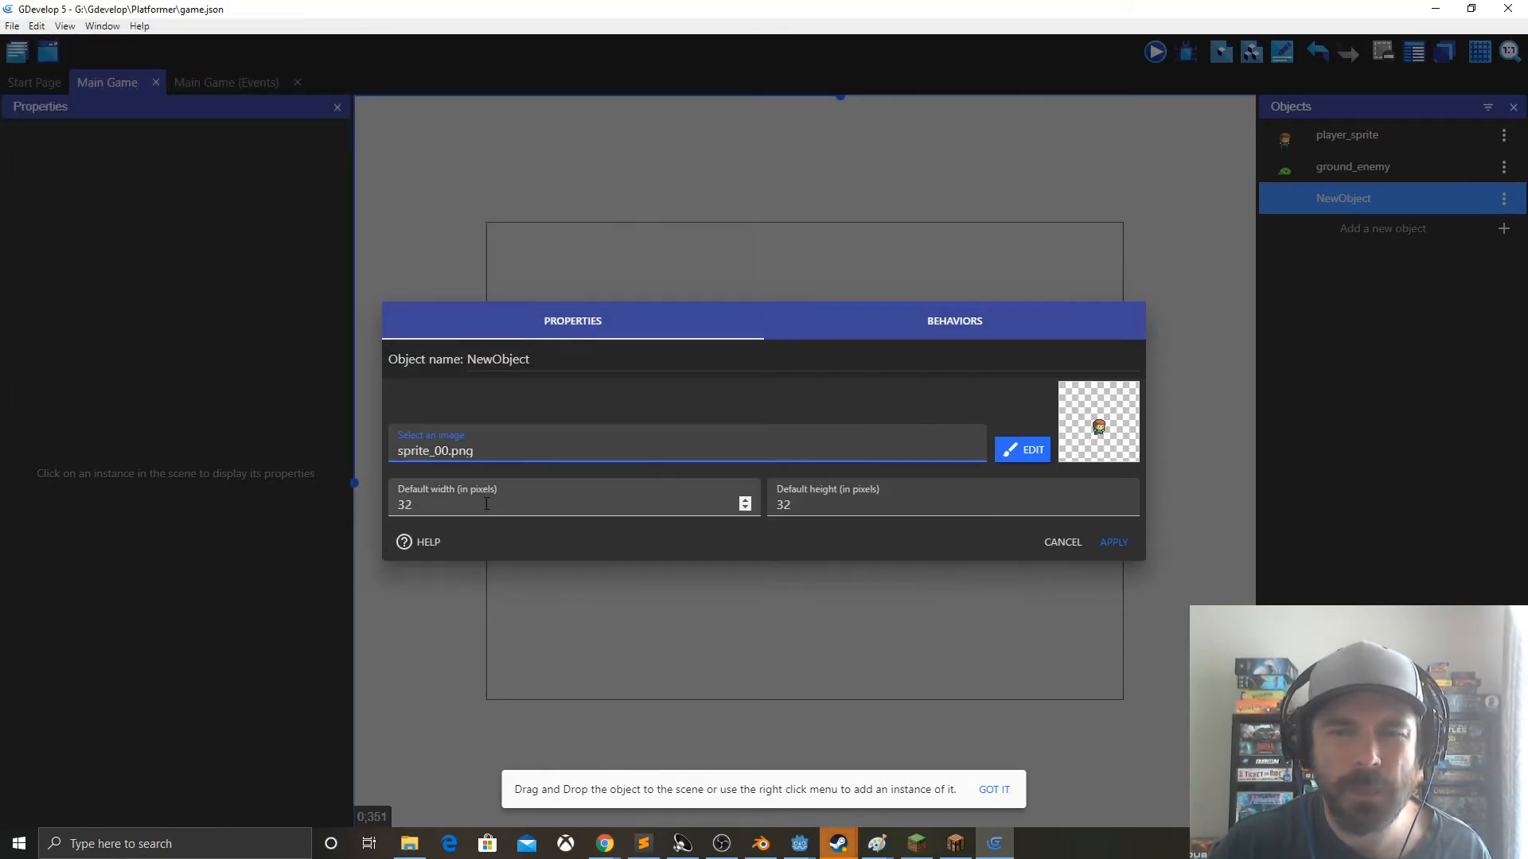
click(1113, 542)
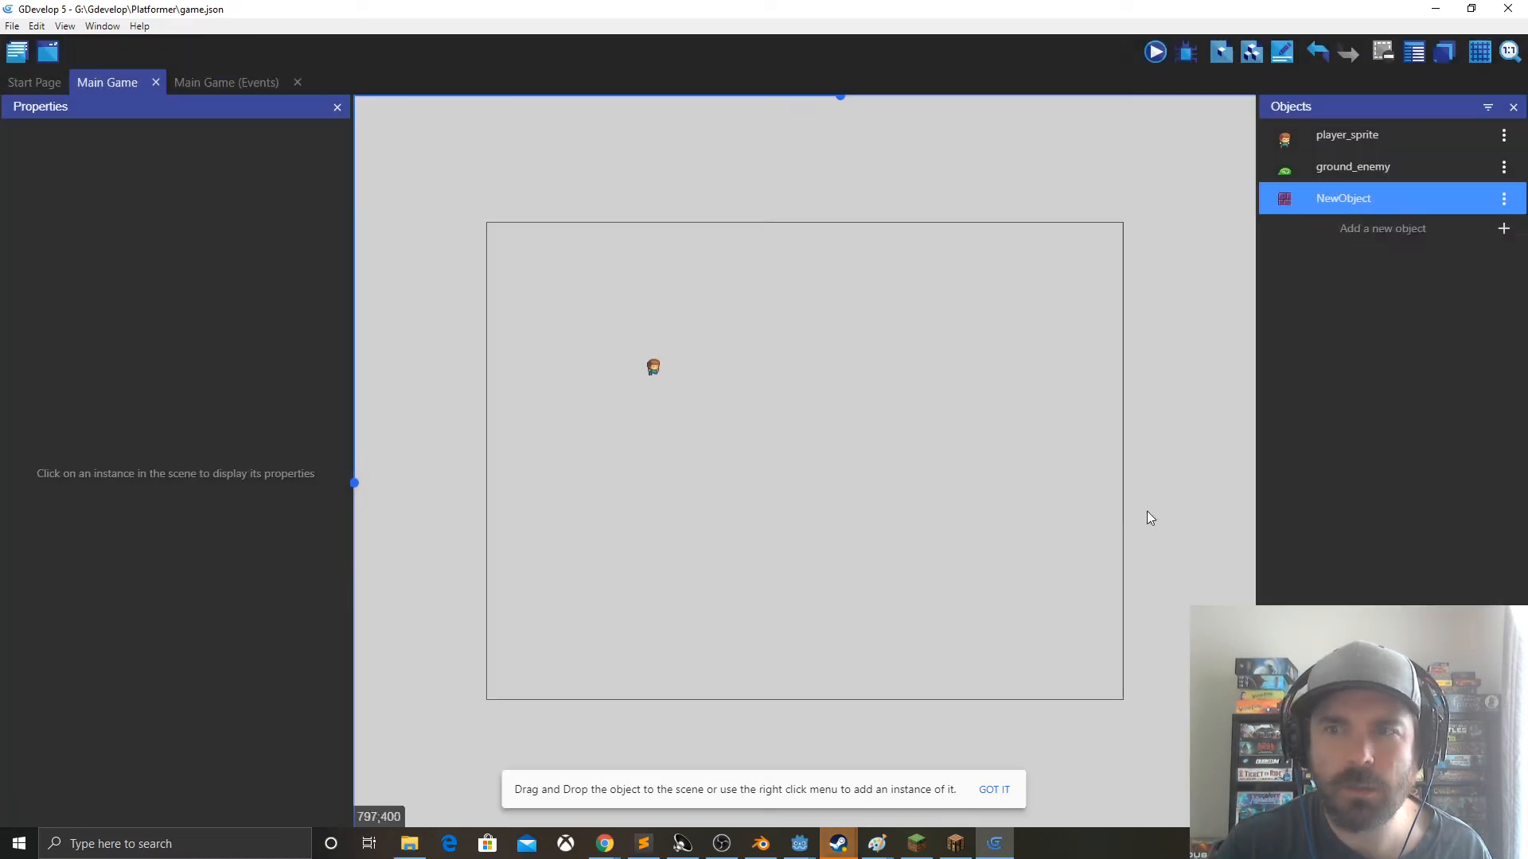
- Place the tiled sprite right of the player in the scene, stretch it to about 252 by 230 pixels, and open the object for editing
drag(1343, 198, 818, 444)
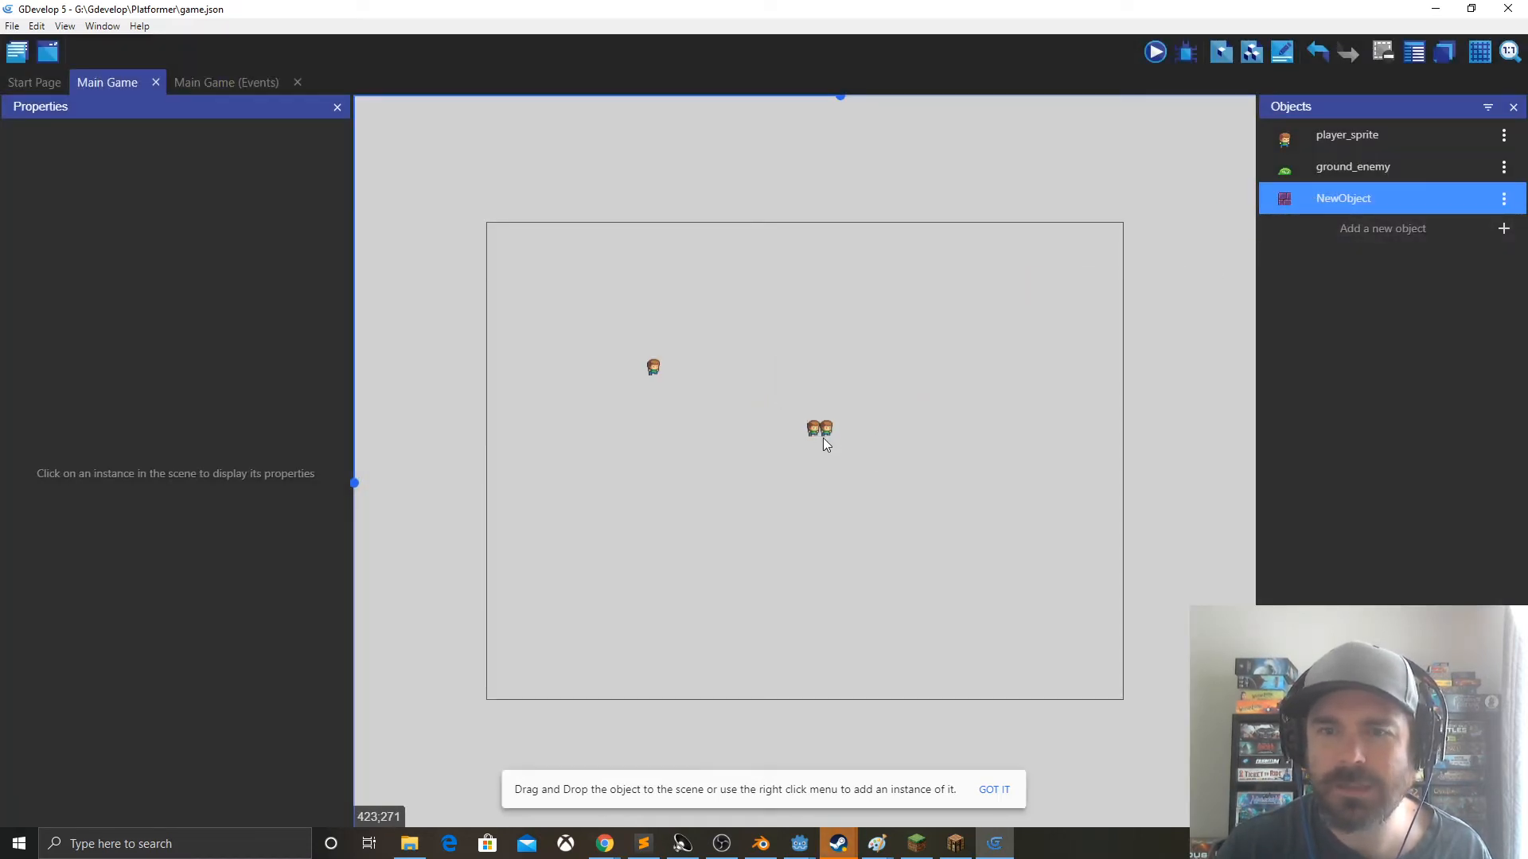
click(823, 440)
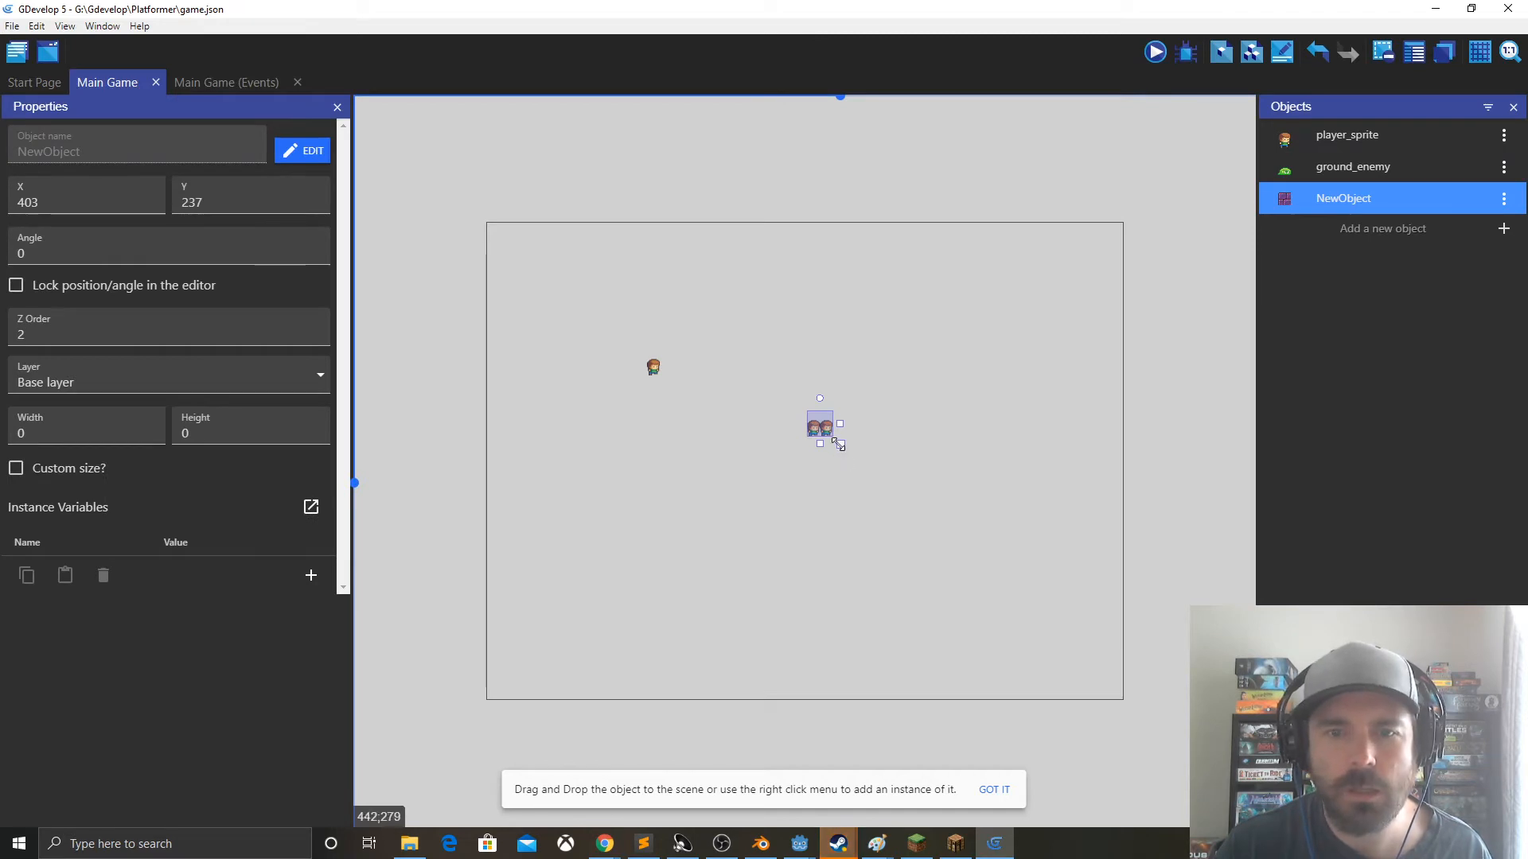
drag(839, 444, 1013, 603)
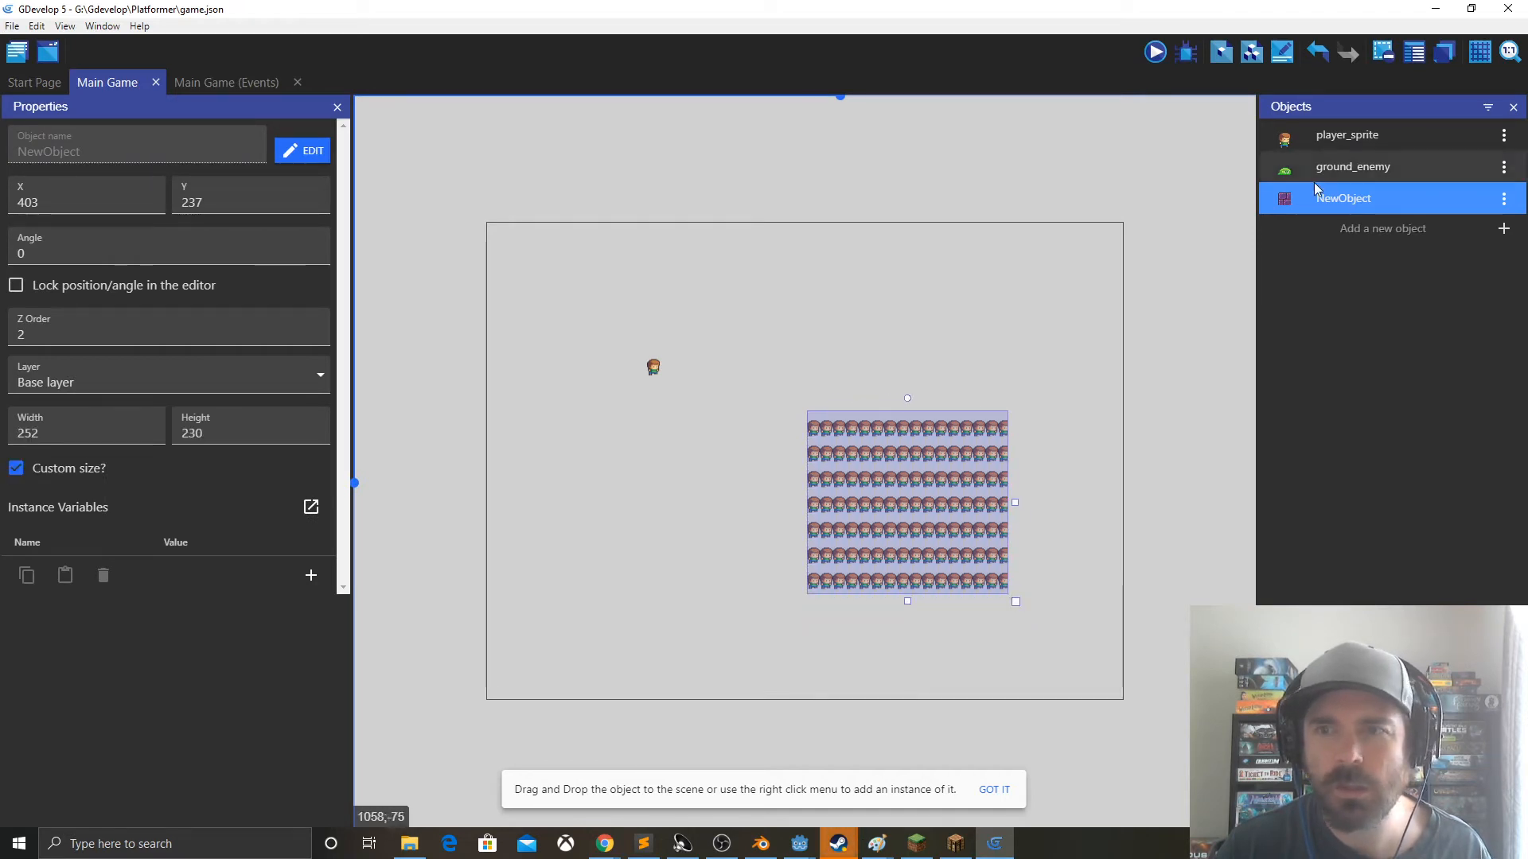
click(1501, 201)
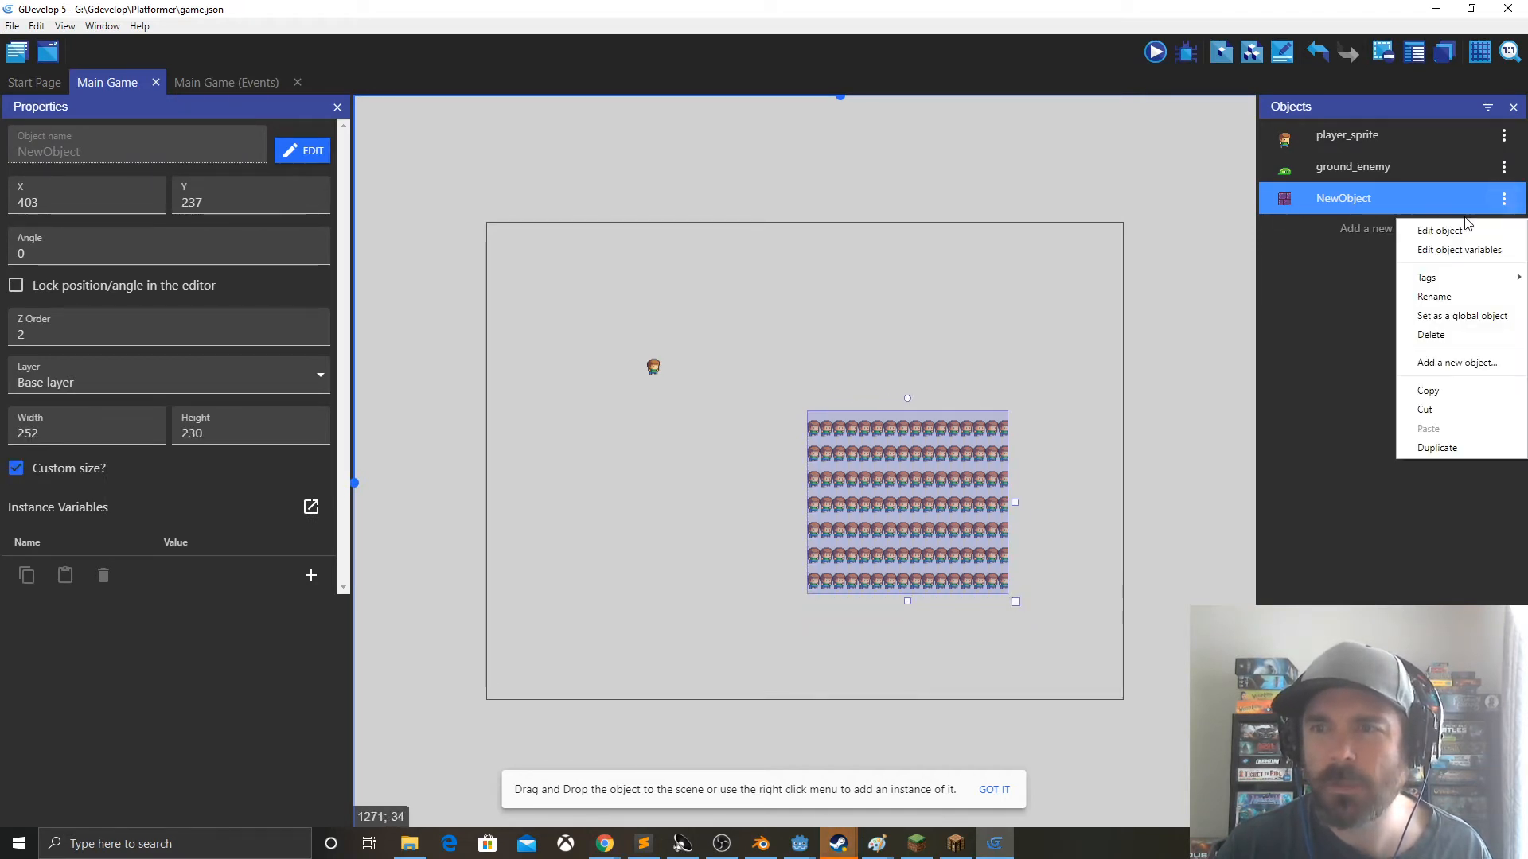
click(1440, 229)
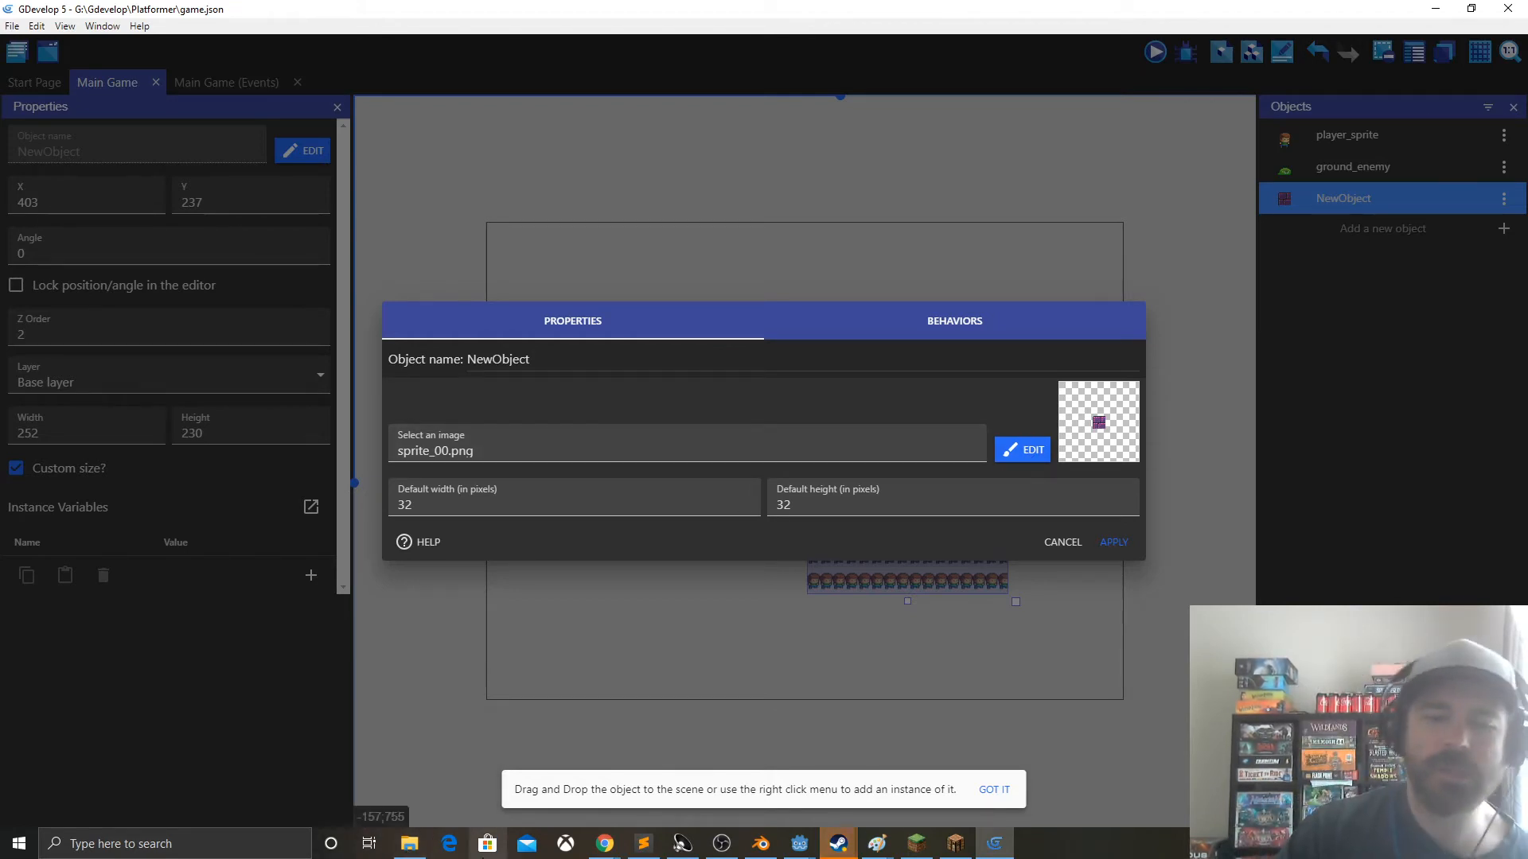
- Switch to Piskel in Chrome and download the tileset frames as a ZIP with the file name prefix tile_
mouse_move(605, 843)
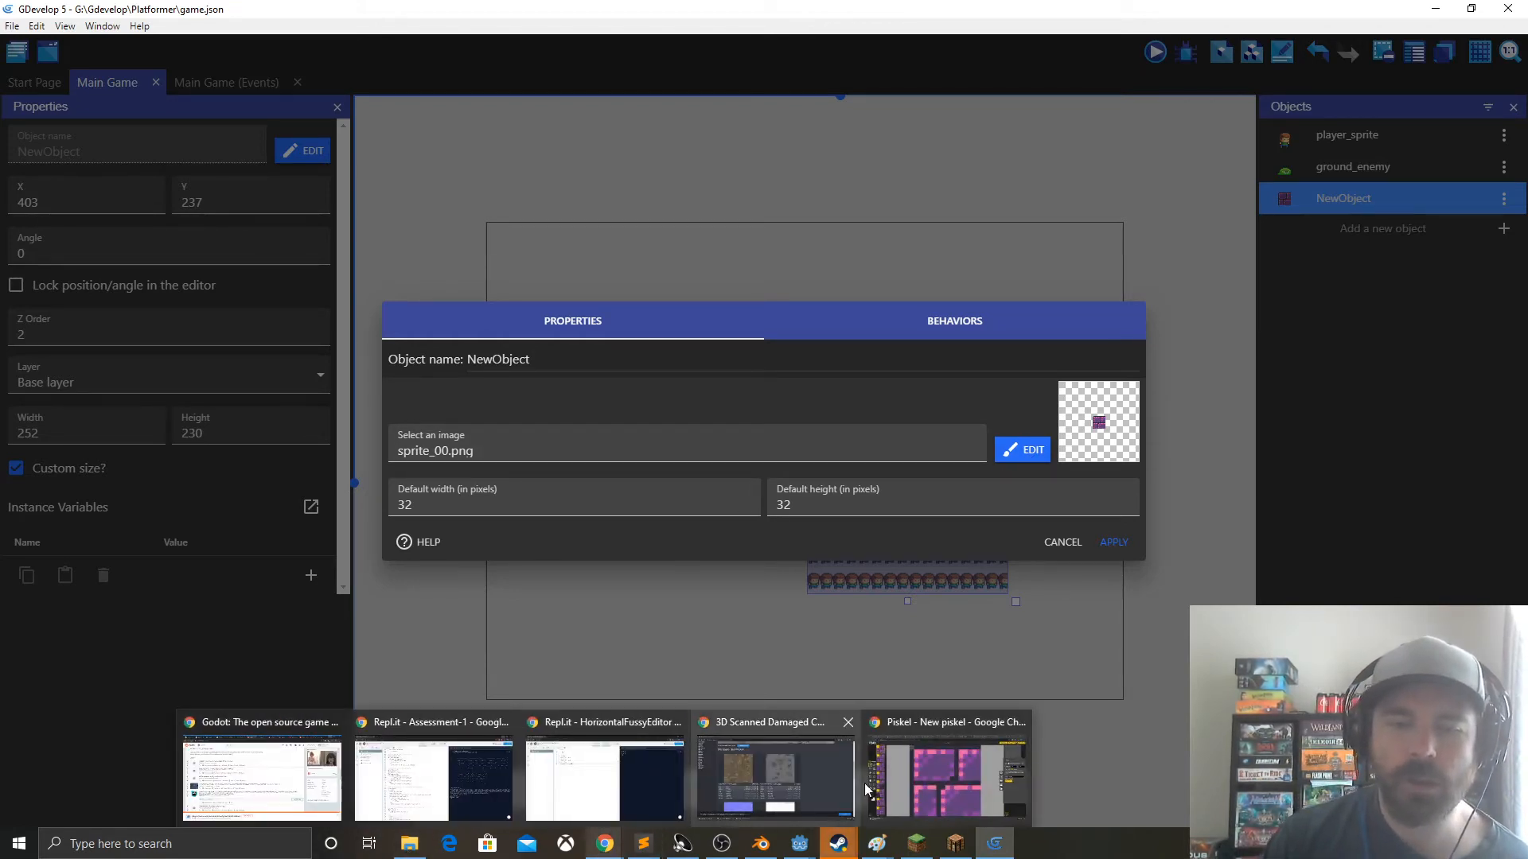
click(876, 779)
click(1424, 399)
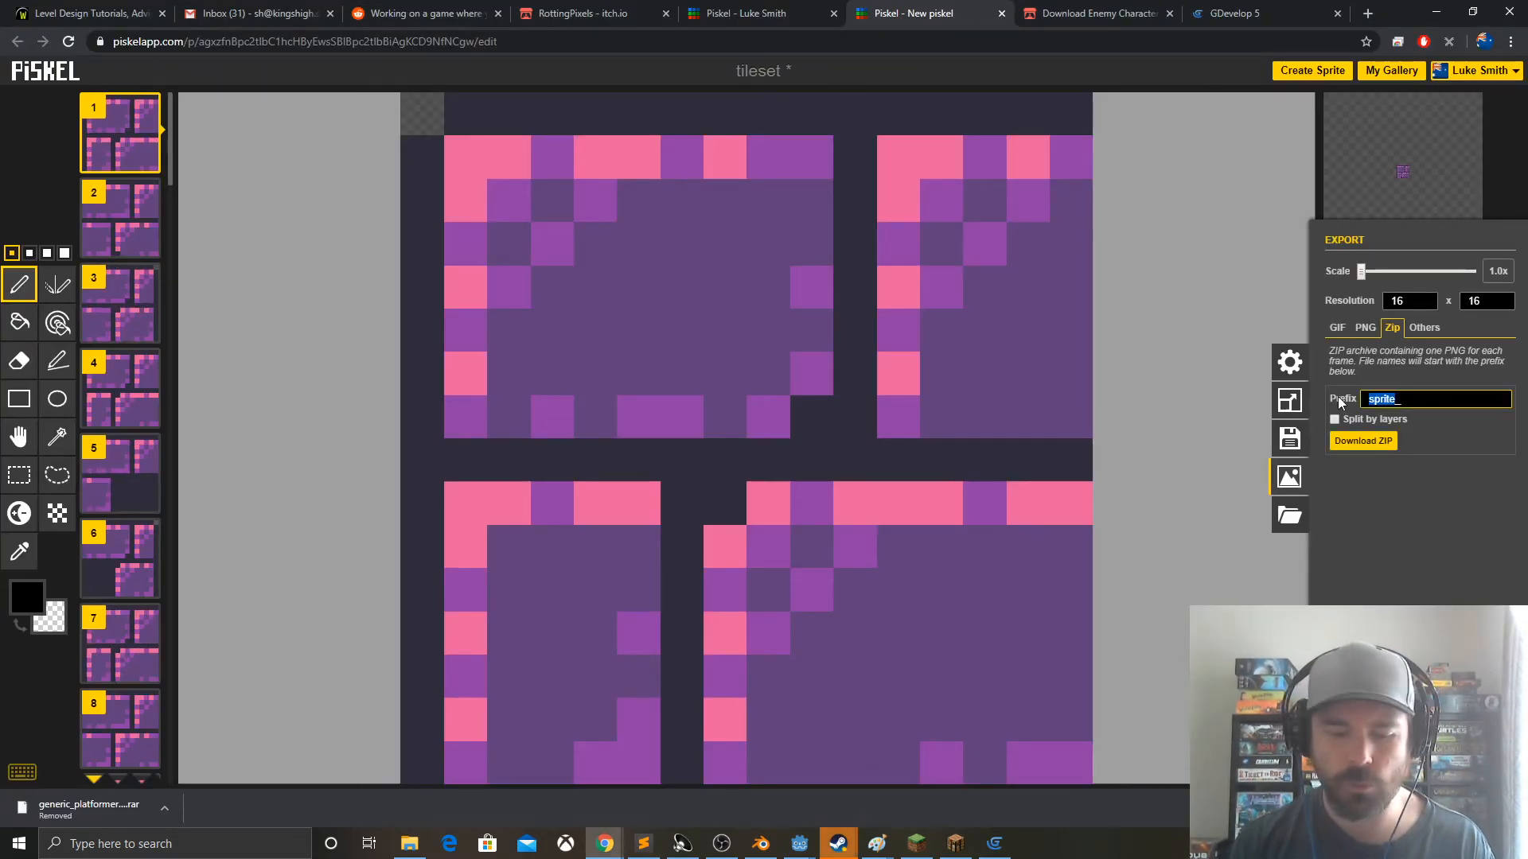
text(tile_)
click(1364, 445)
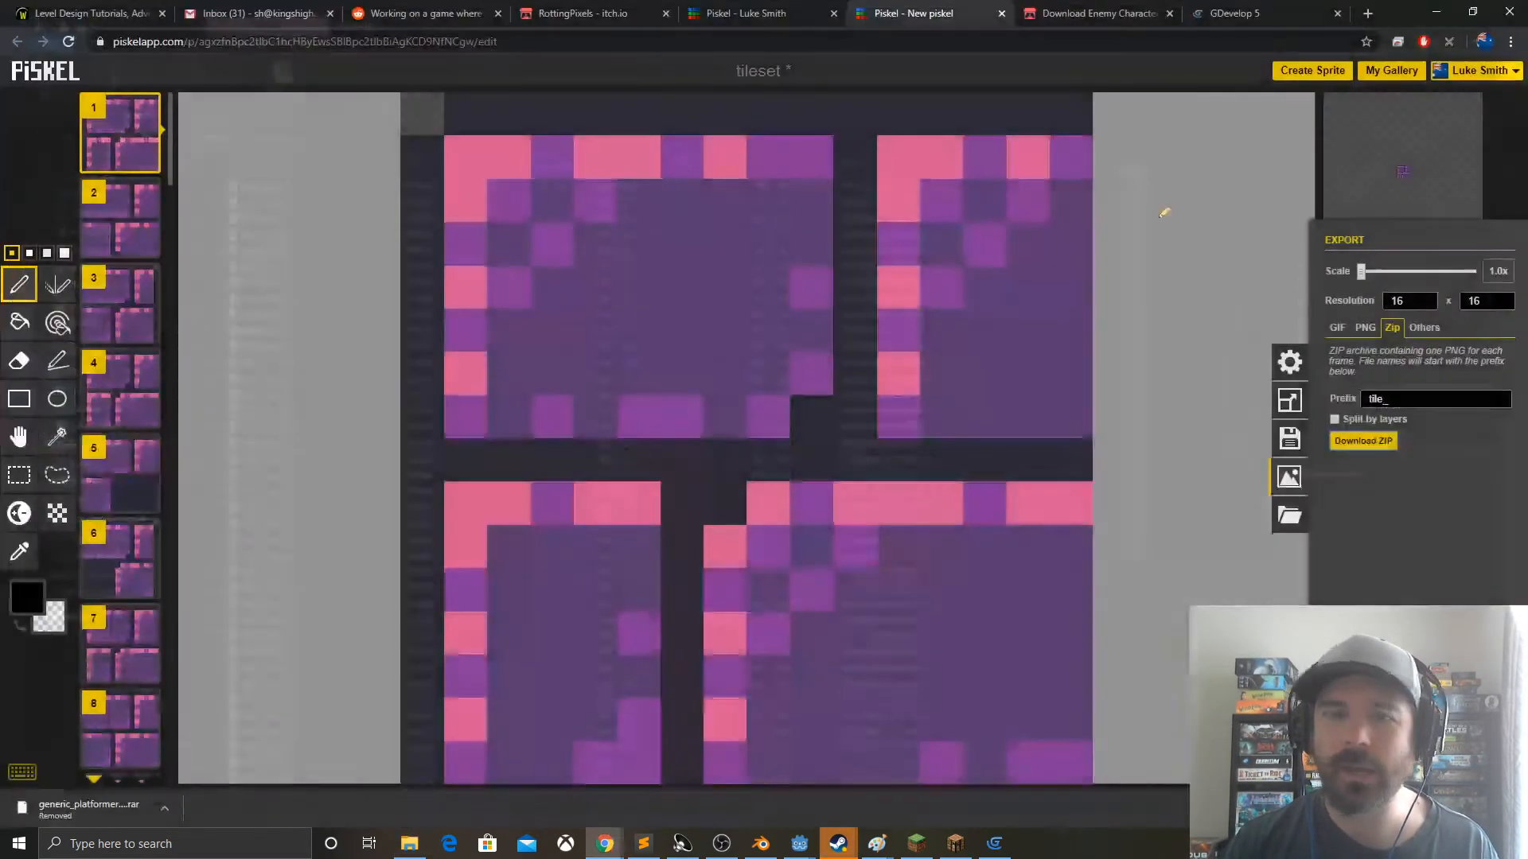
- In File Explorer, move the new tileset.zip from Downloads into Game Assets for GDevelop, replacing the existing archive
click(409, 844)
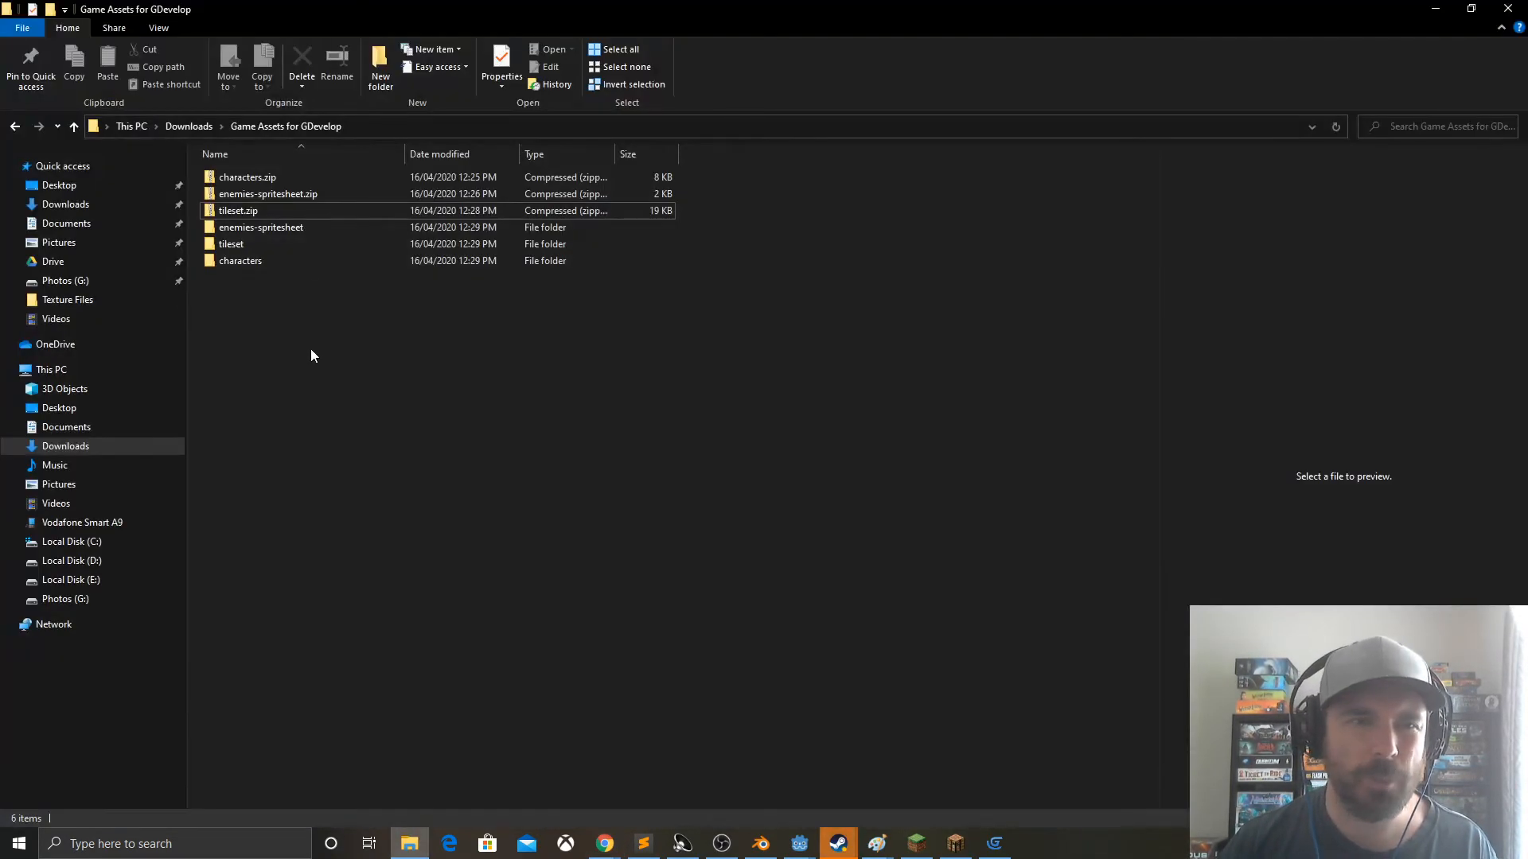
click(170, 127)
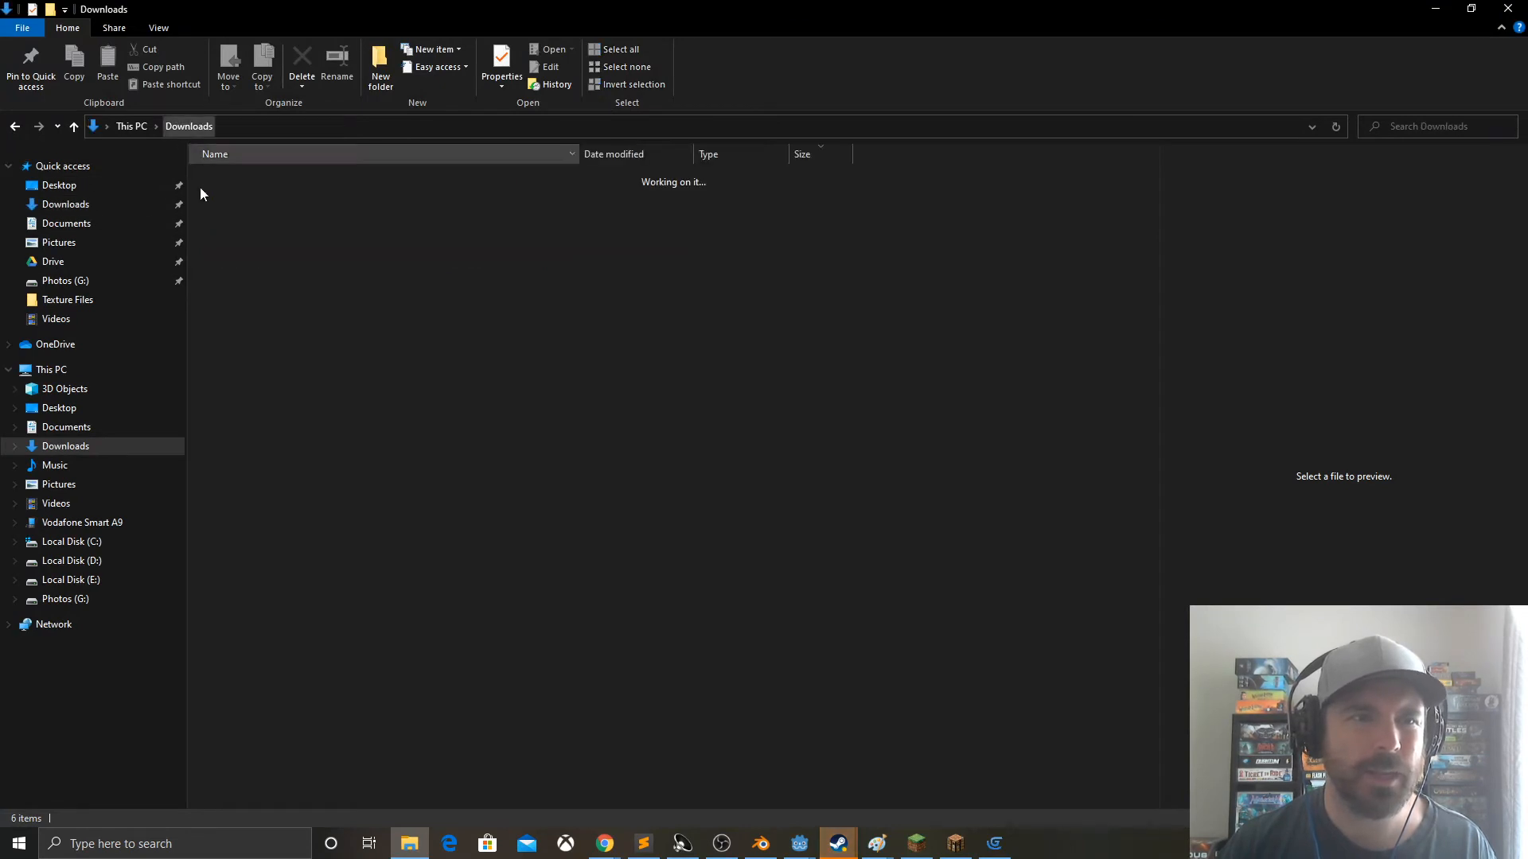
click(241, 216)
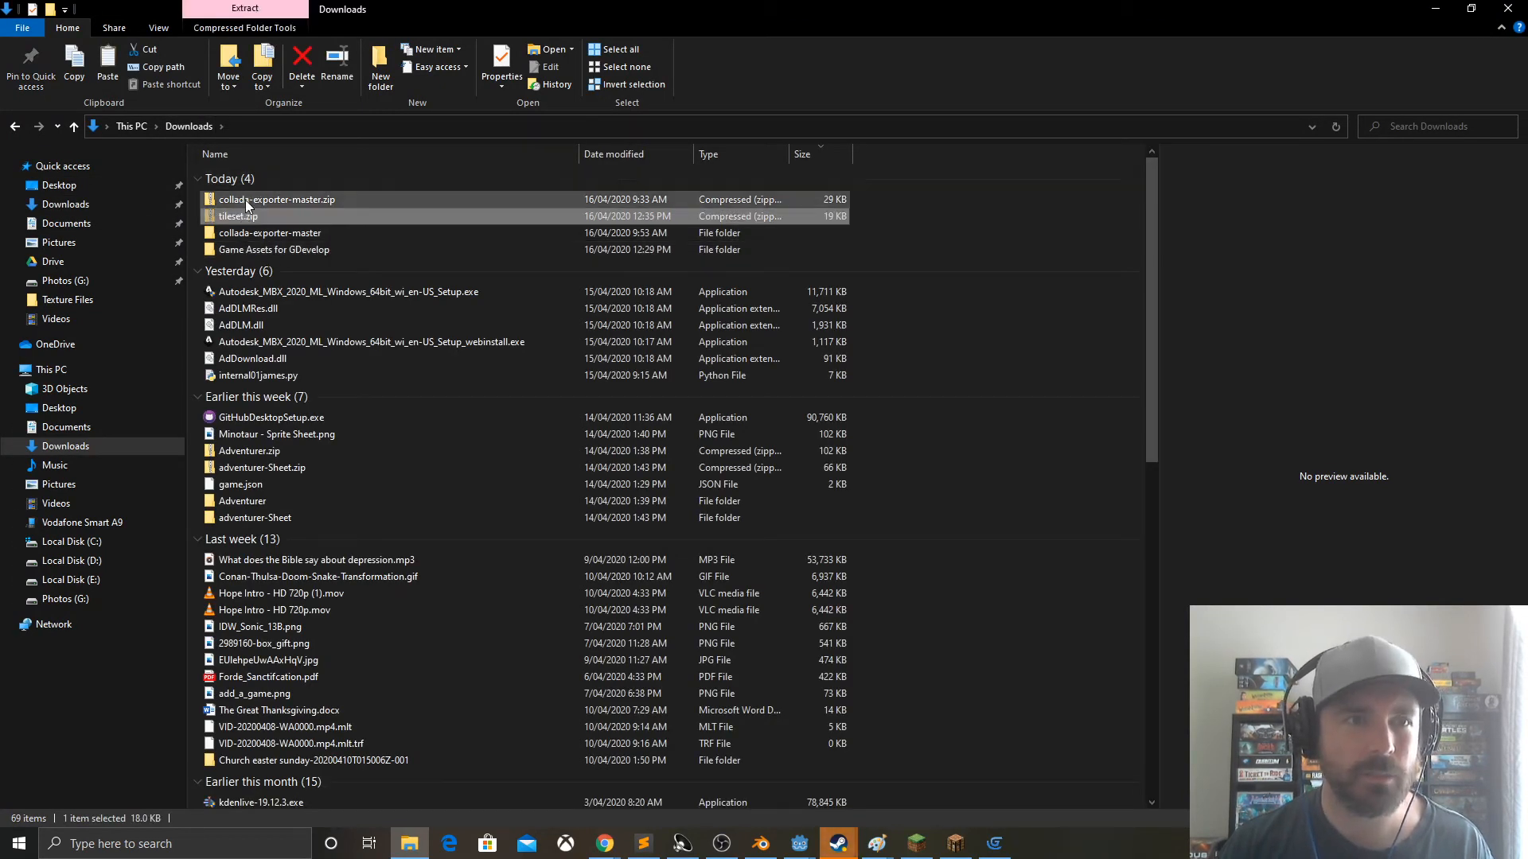
double_click(259, 249)
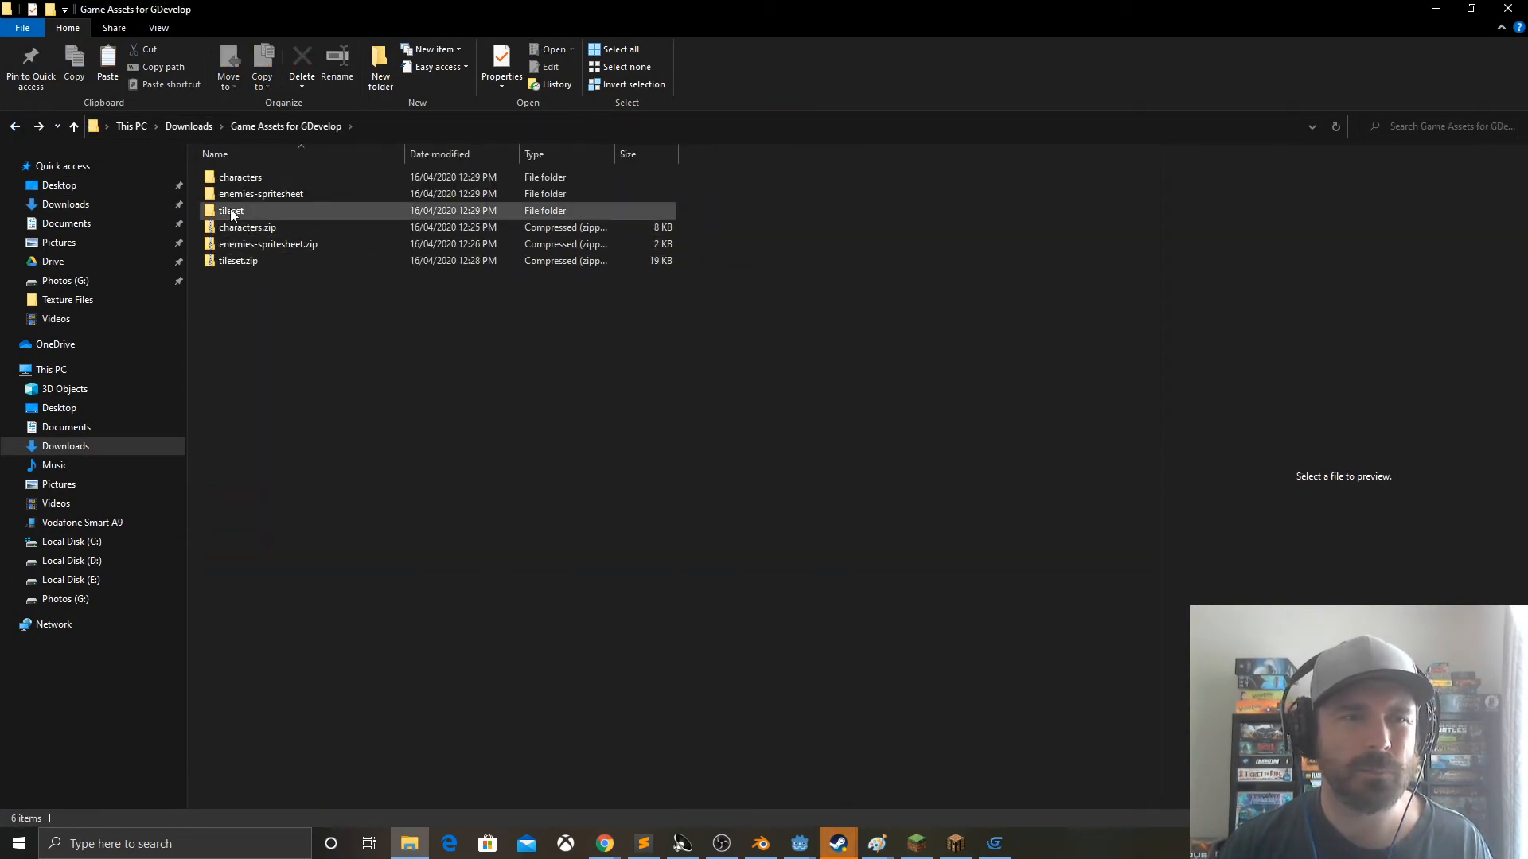
key(ctrl+v)
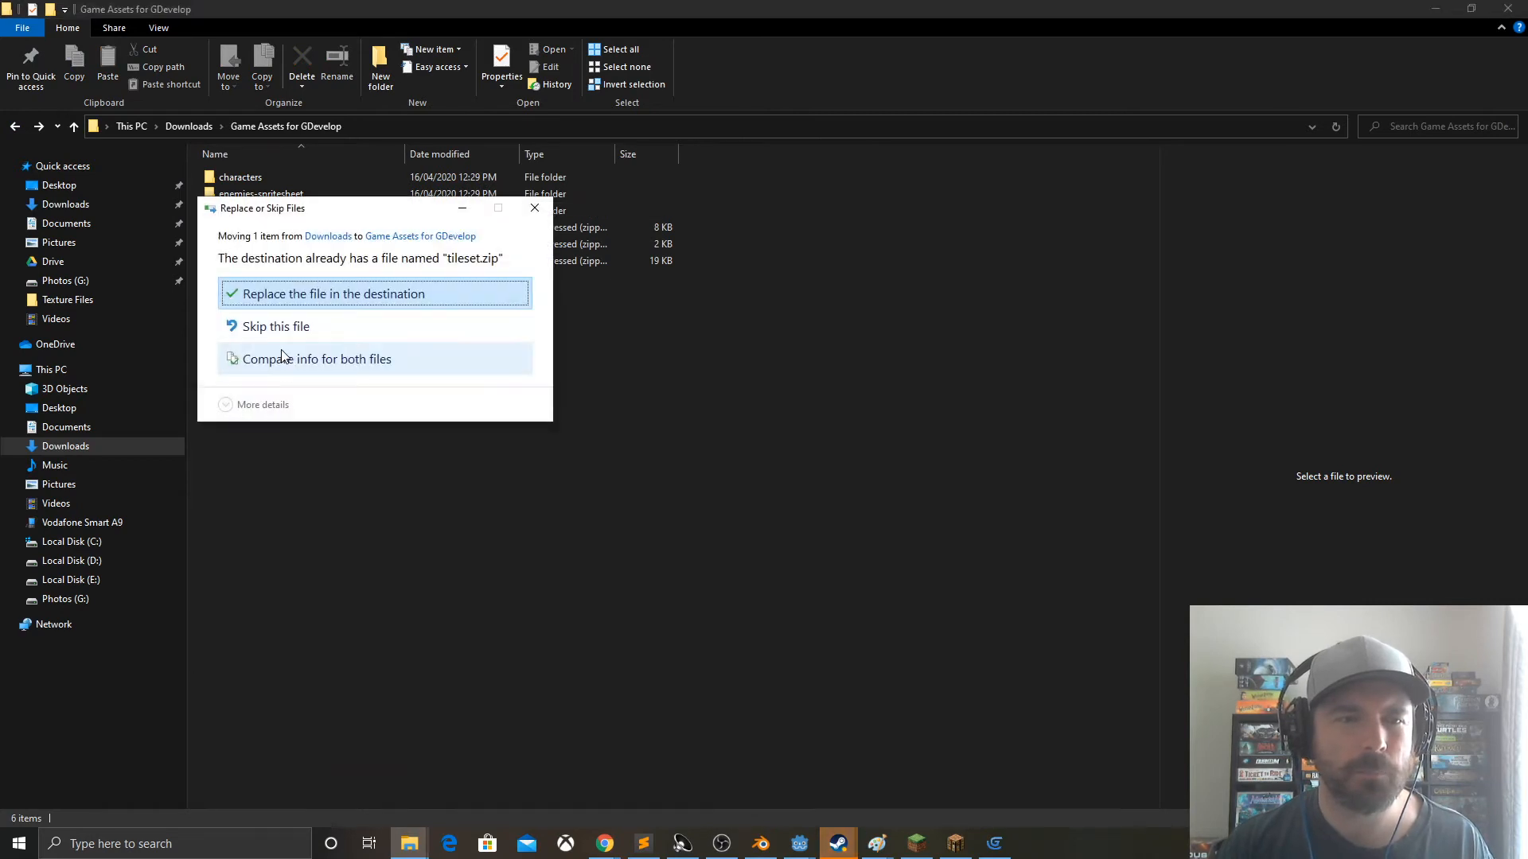
click(284, 300)
- Extract tileset.zip into the existing tileset folder with 7-Zip
right_click(243, 264)
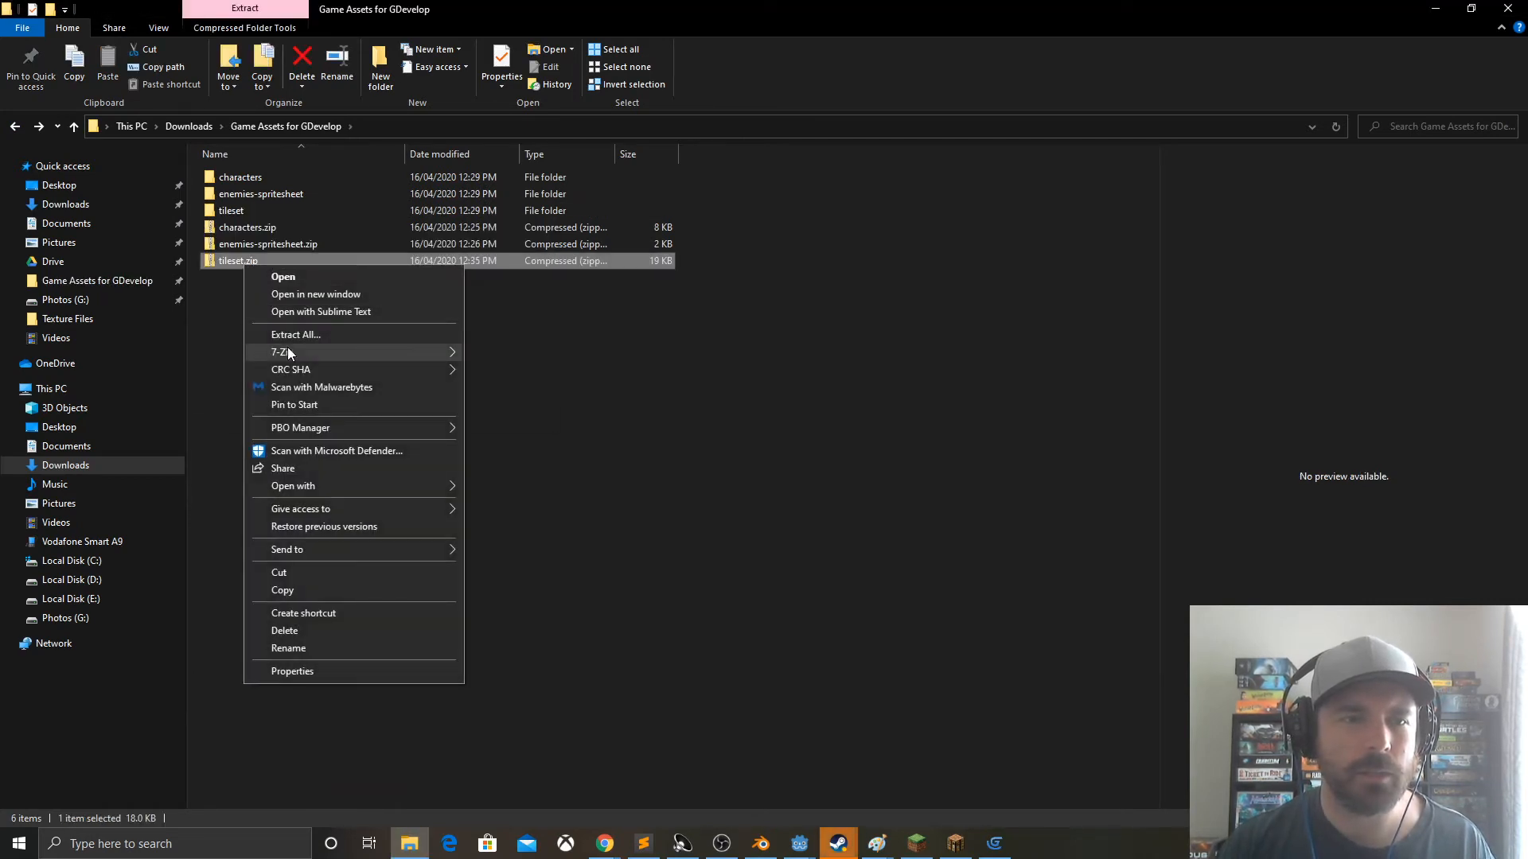
mouse_move(288, 350)
click(518, 424)
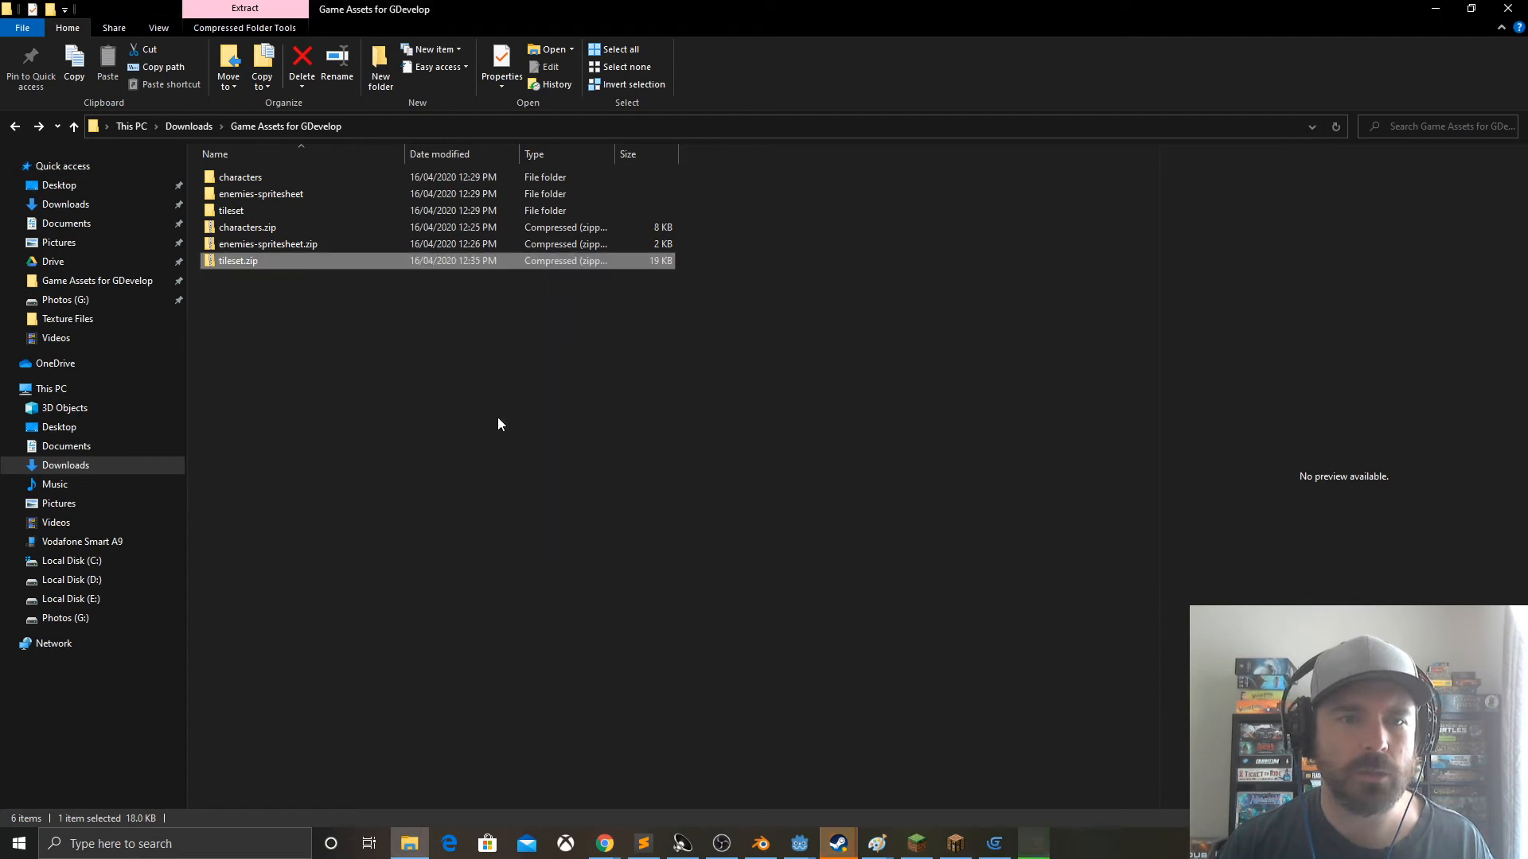
- Permanently delete all files inside the tileset folder
double_click(227, 210)
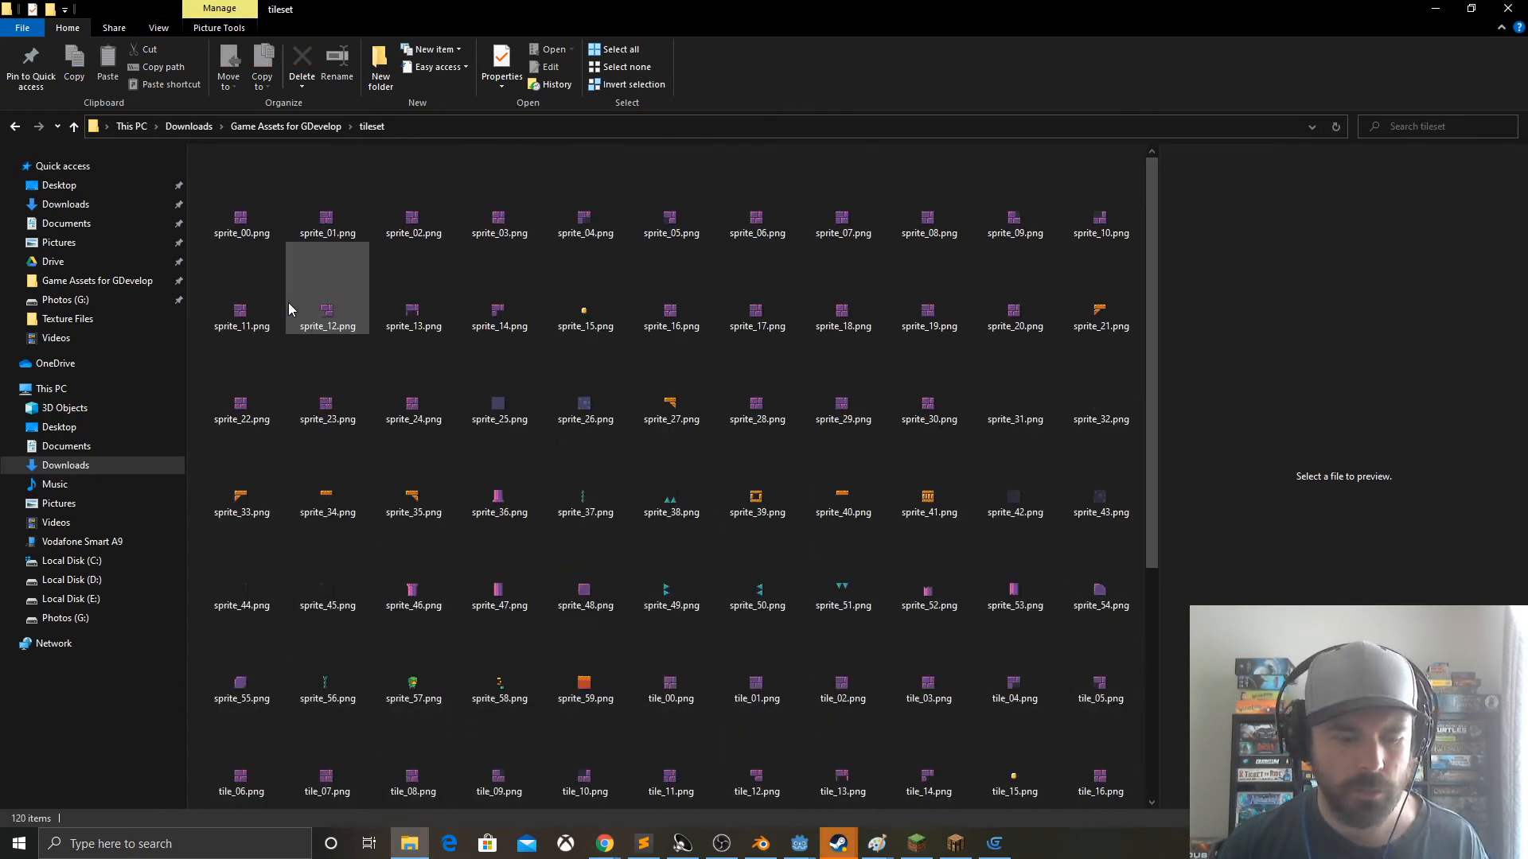
key(ctrl+a)
key(shift+Delete)
key(Return)
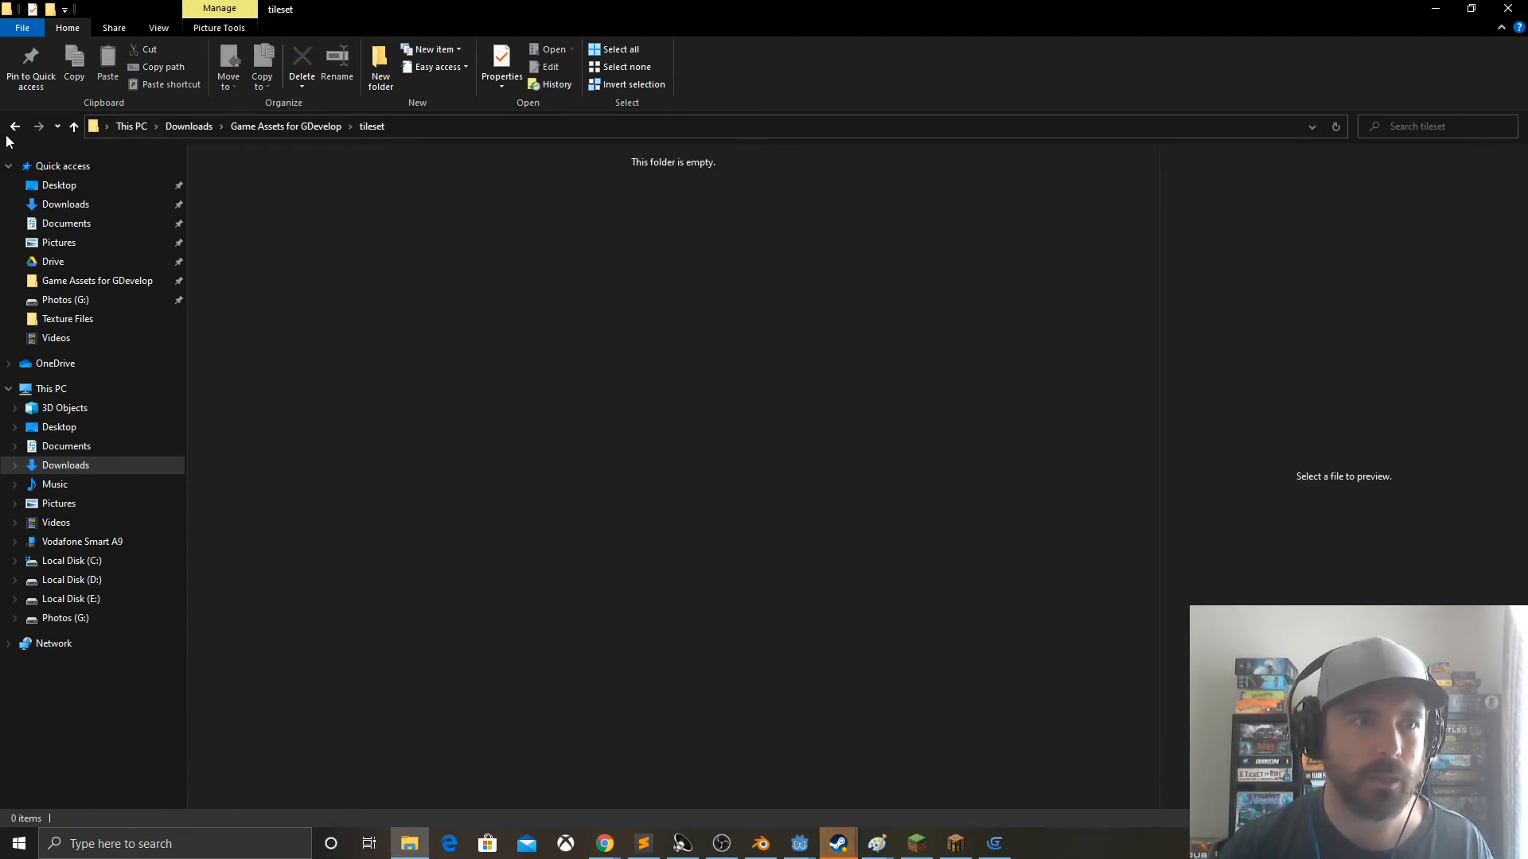
- Return to Game Assets for GDevelop and extract tileset.zip with 7-Zip into the emptied tileset folder
click(14, 126)
right_click(237, 261)
mouse_move(309, 351)
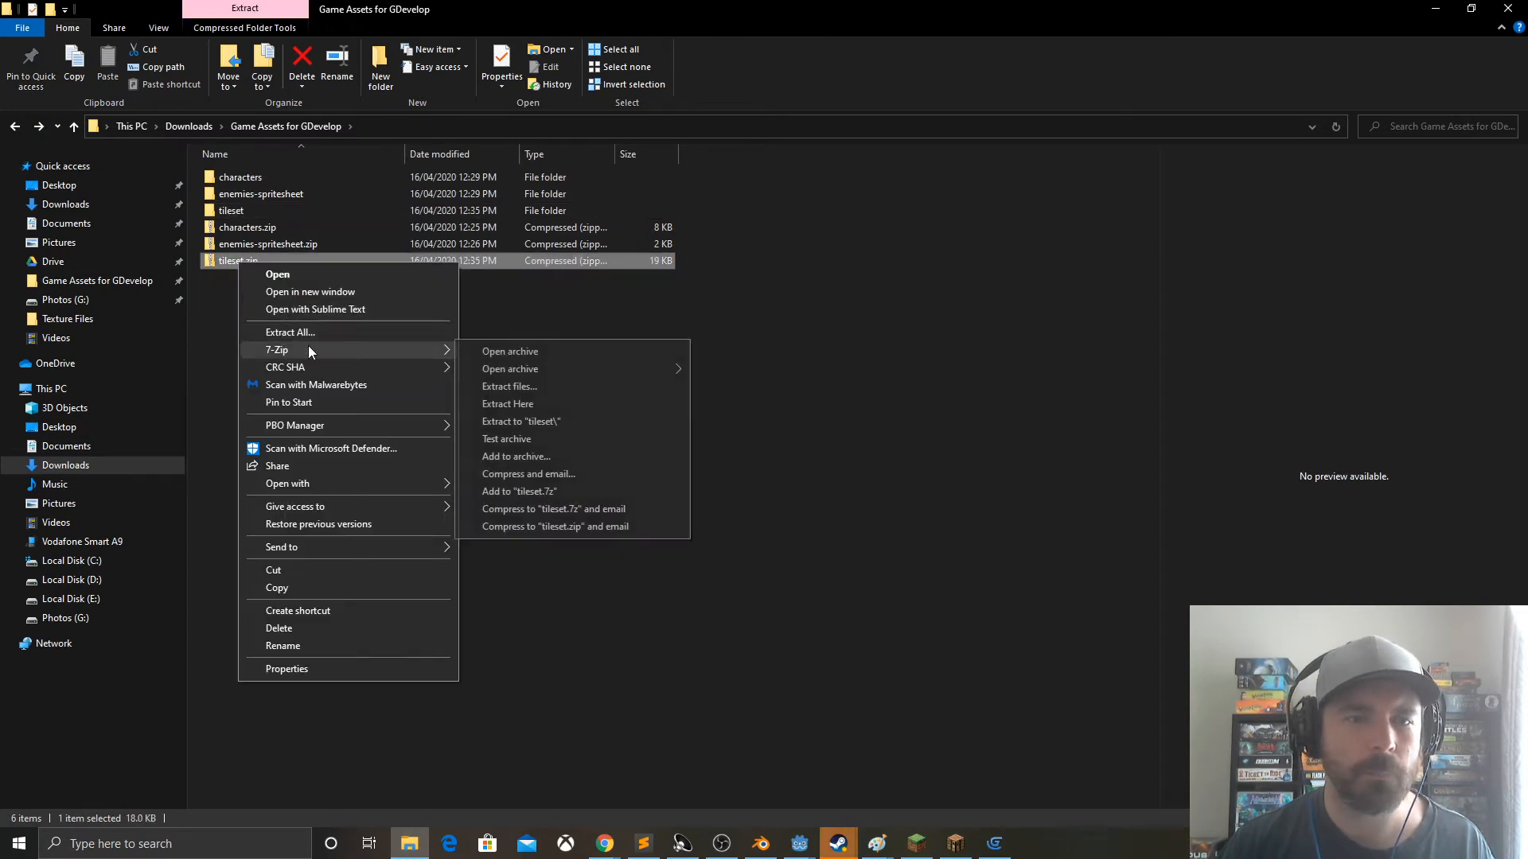
click(508, 403)
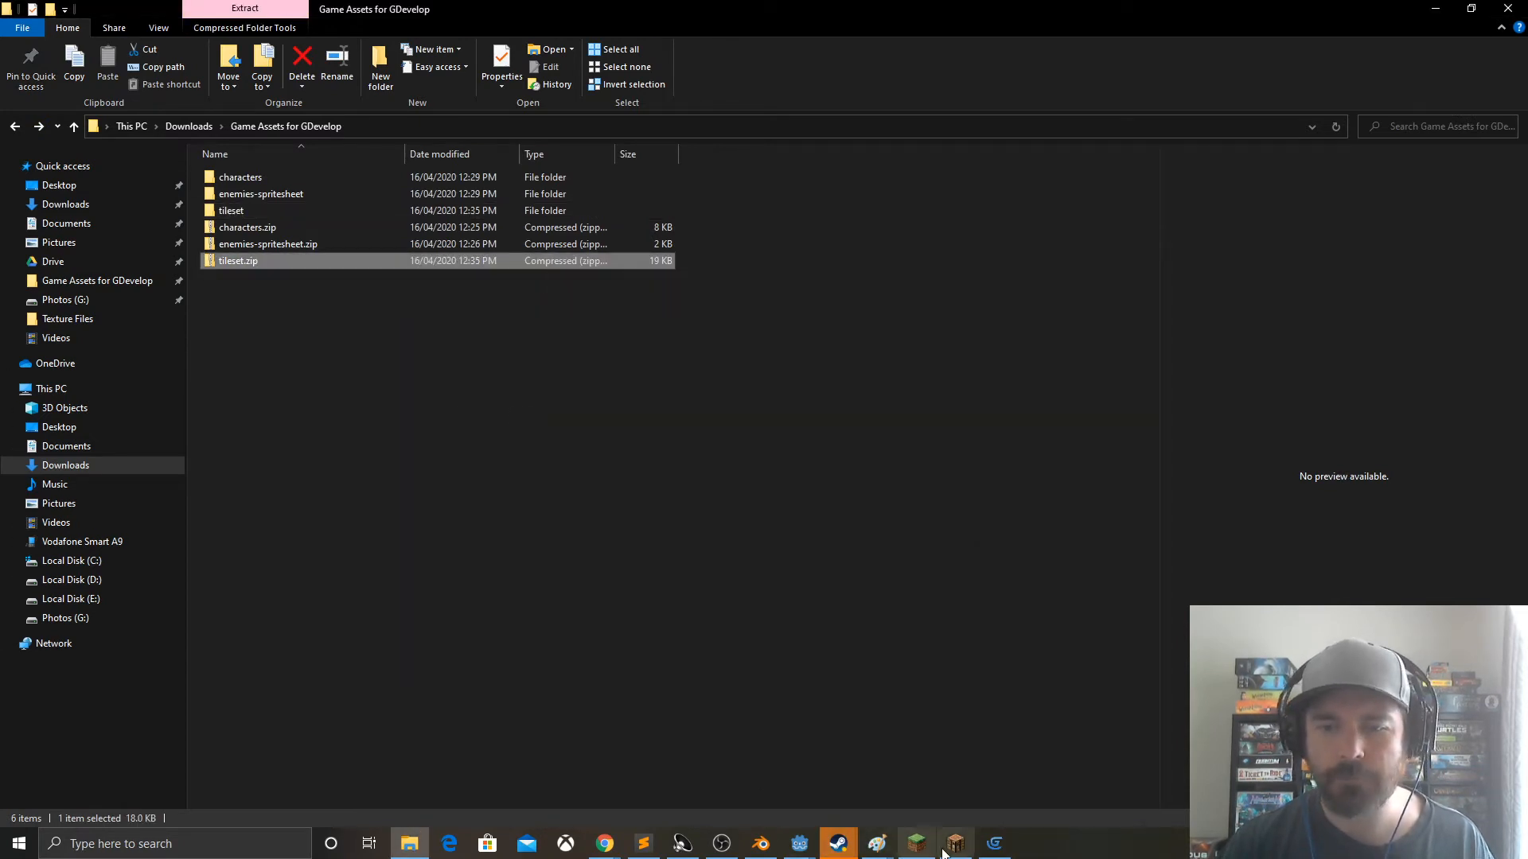
- Switch to GDevelop, replace the tiled sprite's image with tile_00.png from the tileset folder, copy it into the project and apply
click(994, 844)
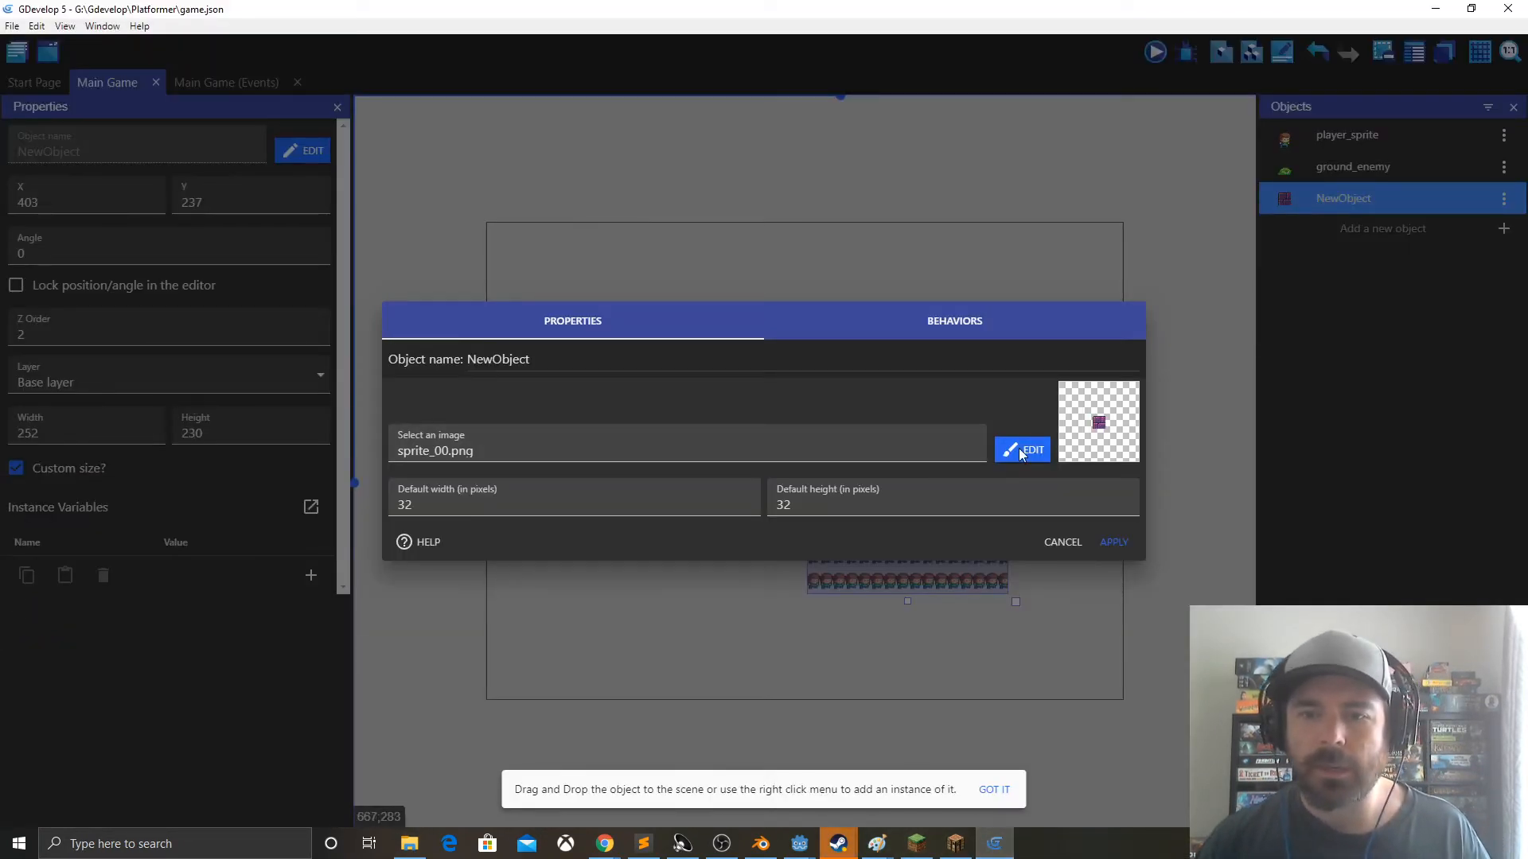
click(920, 448)
click(494, 490)
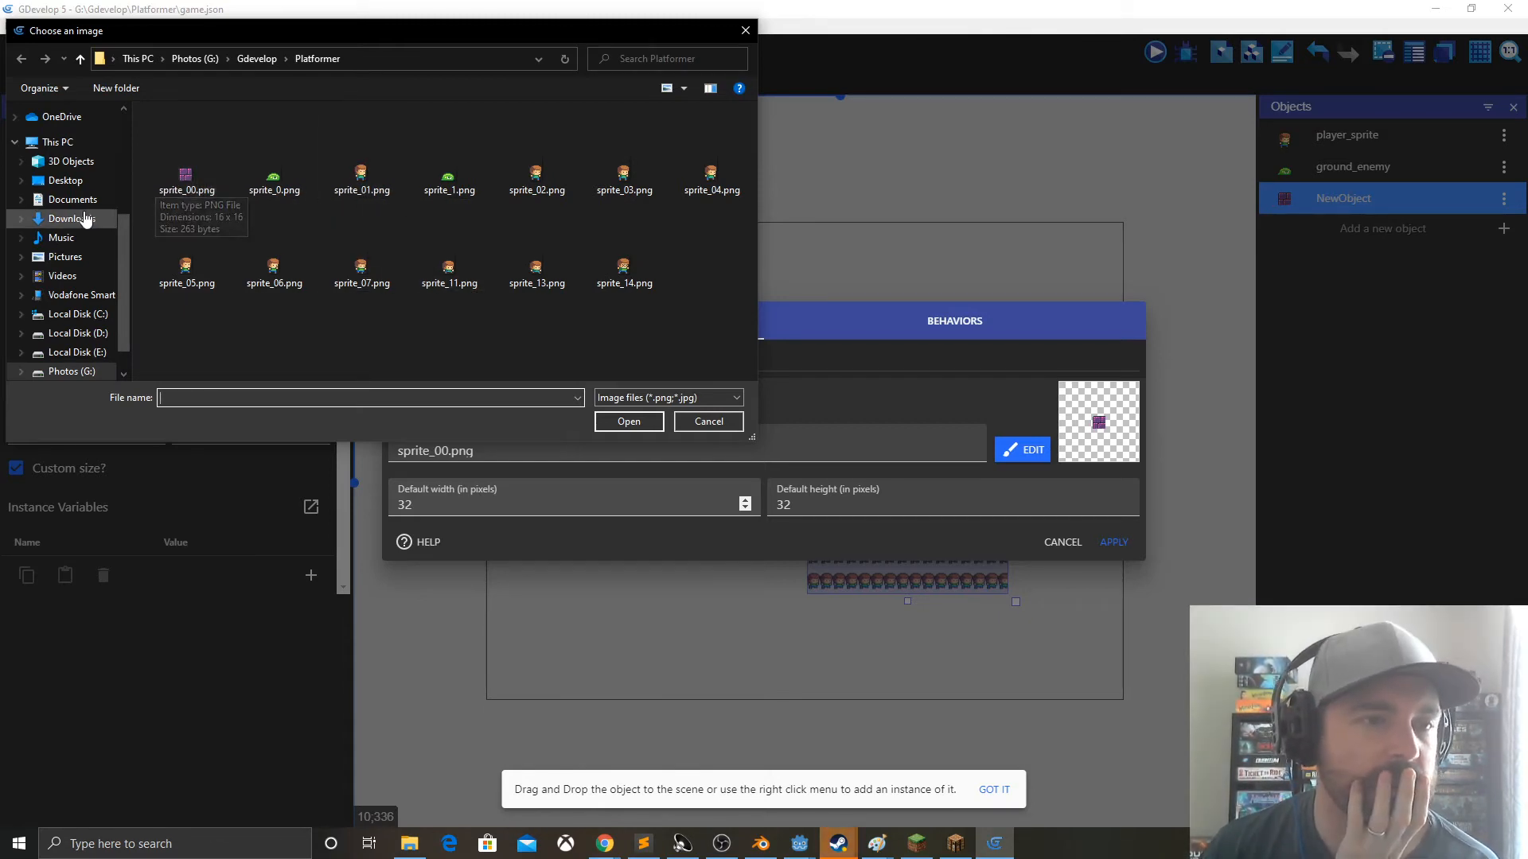
click(56, 219)
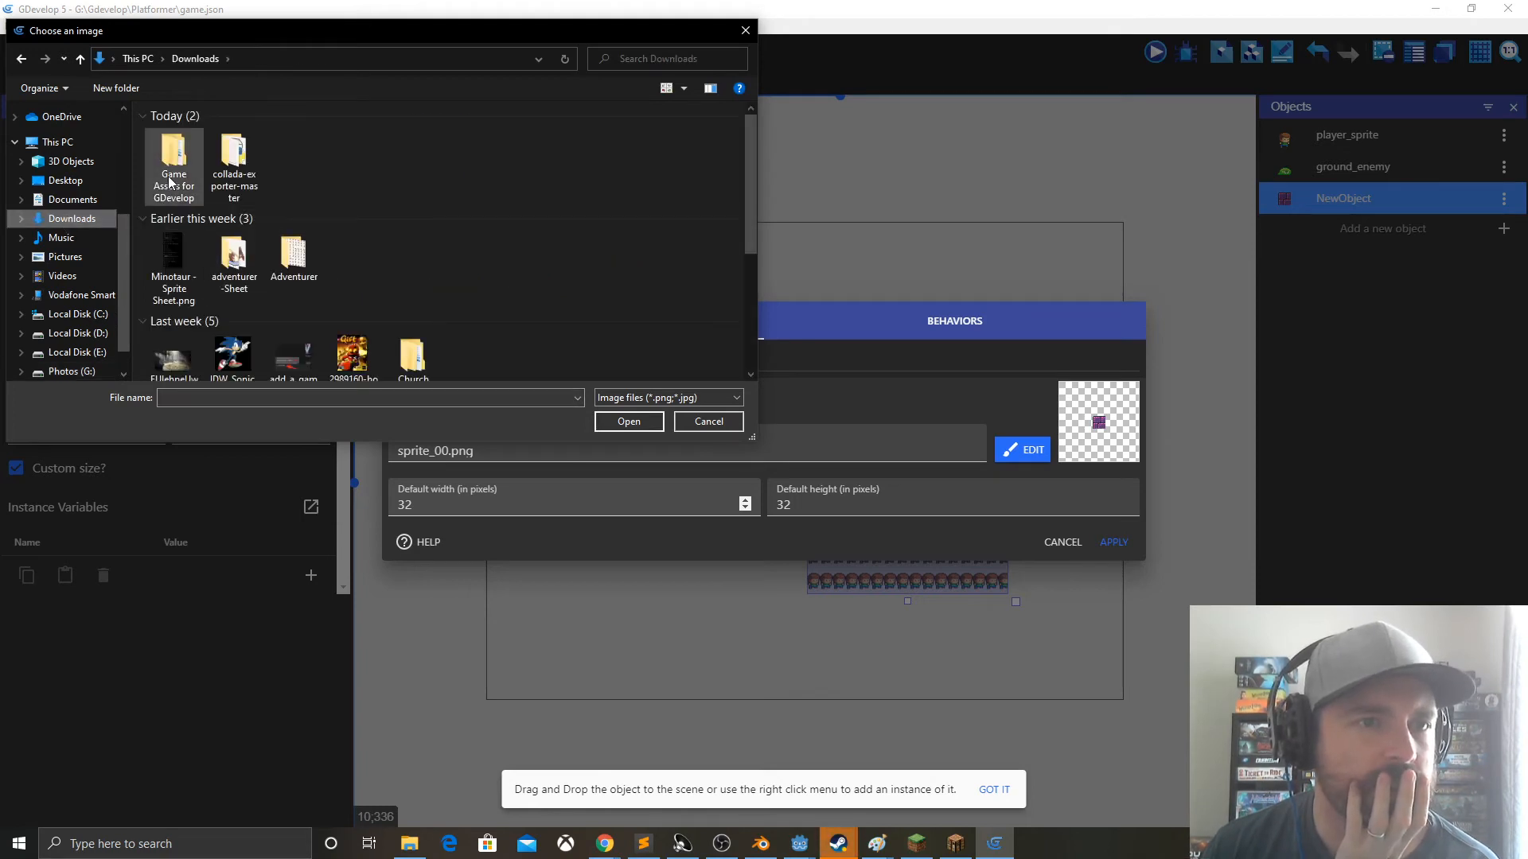
double_click(171, 175)
double_click(175, 165)
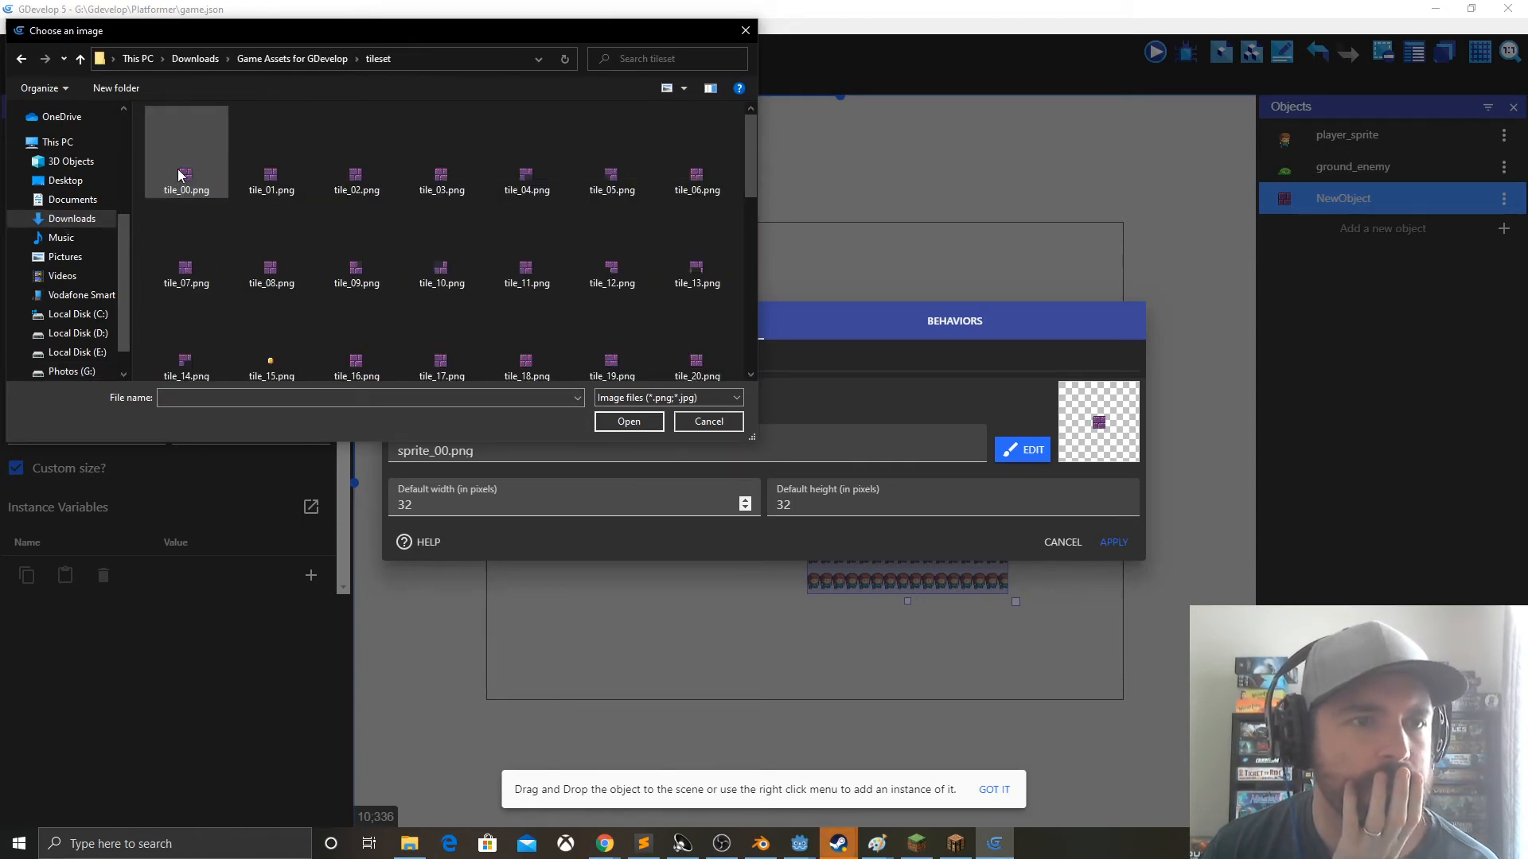
double_click(185, 175)
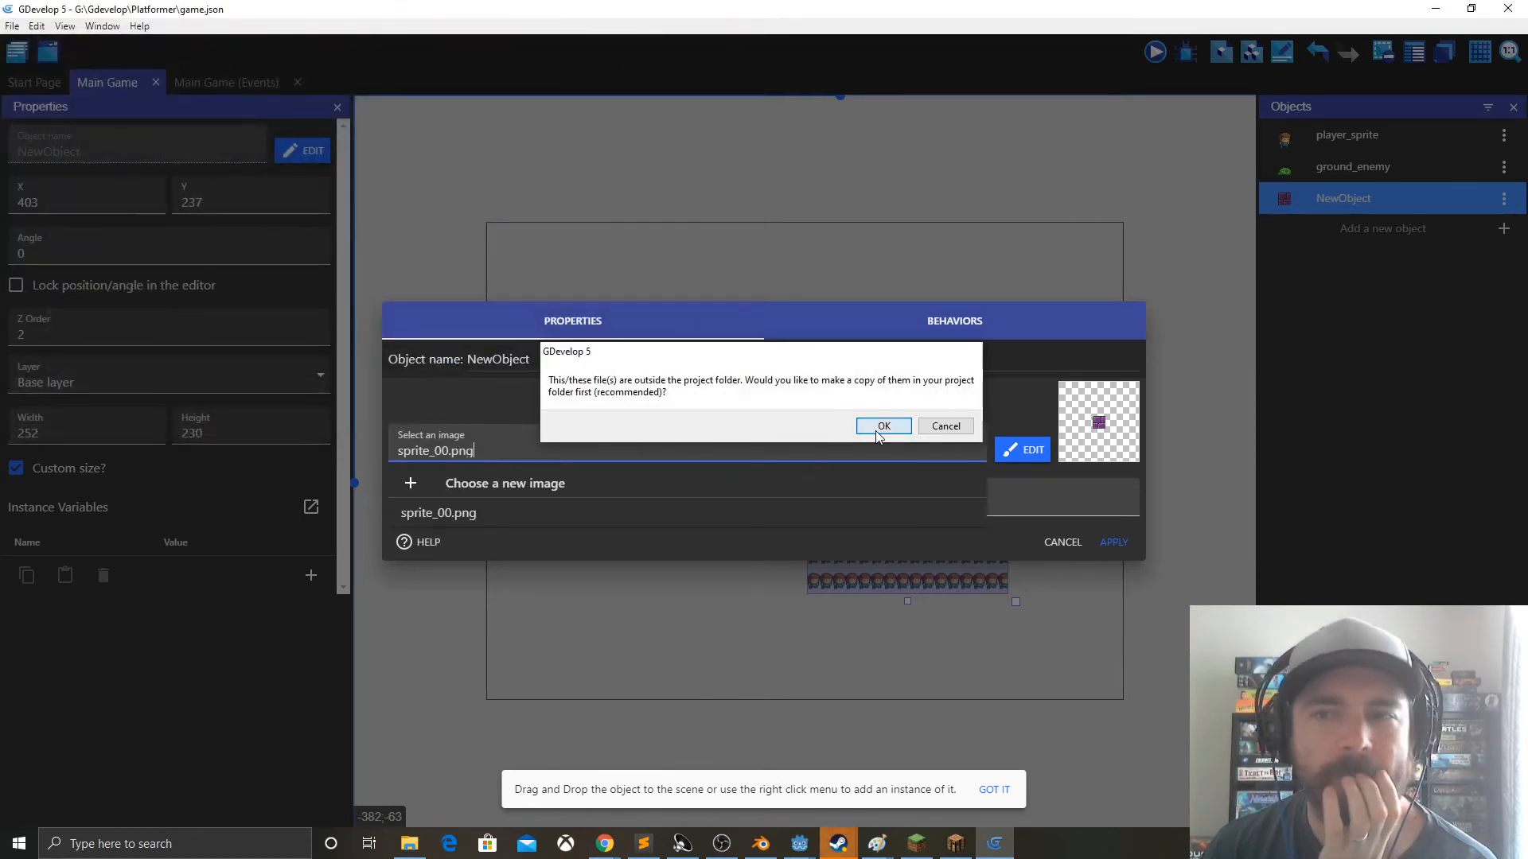
click(878, 424)
click(1113, 542)
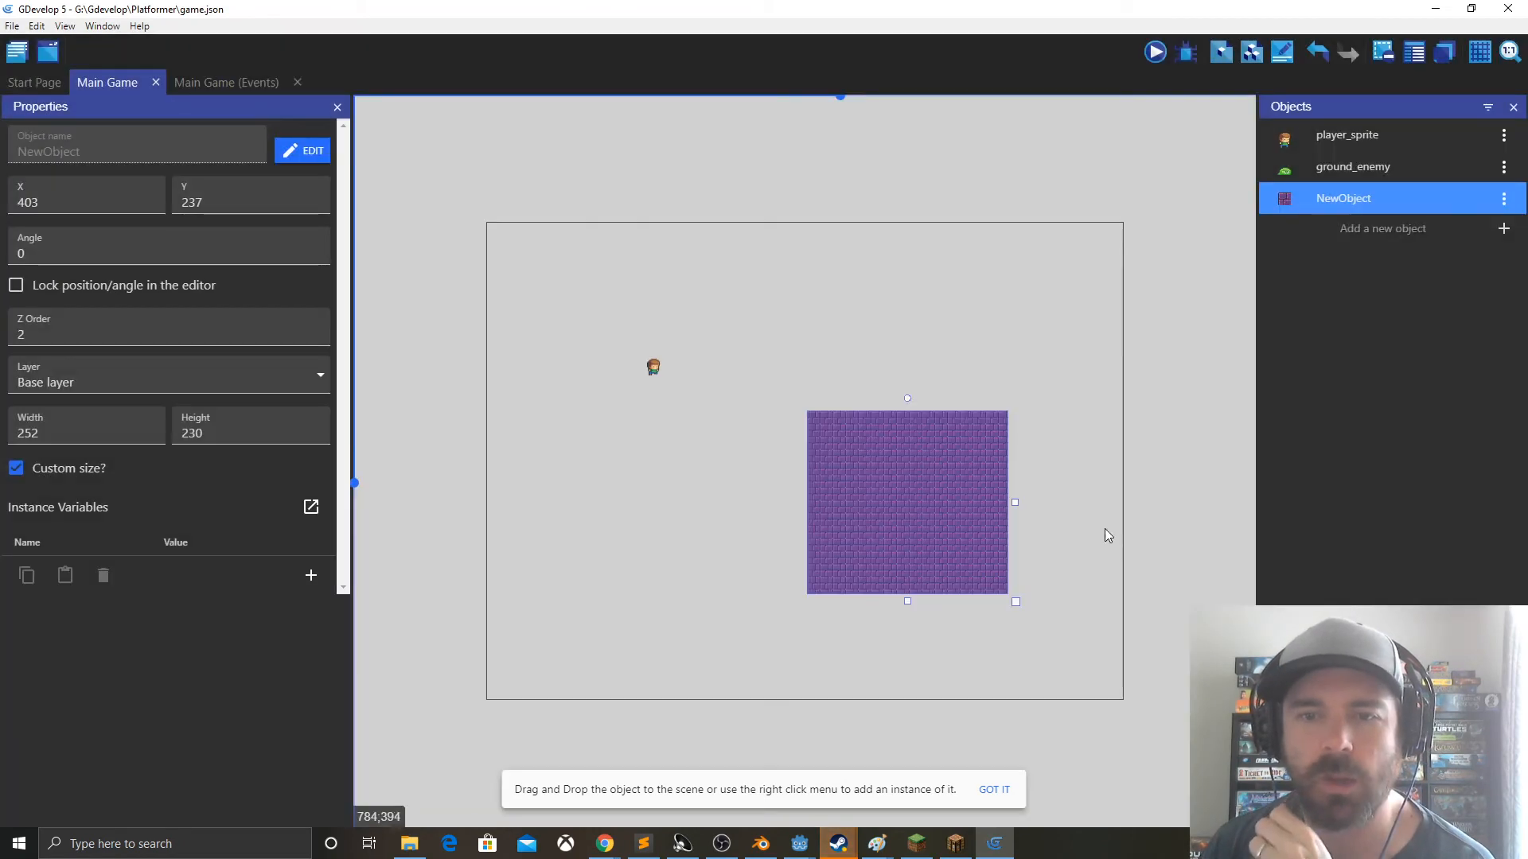
- Move the tiled sprite to just below the player and shrink it to about 149 by 16
drag(880, 466, 745, 460)
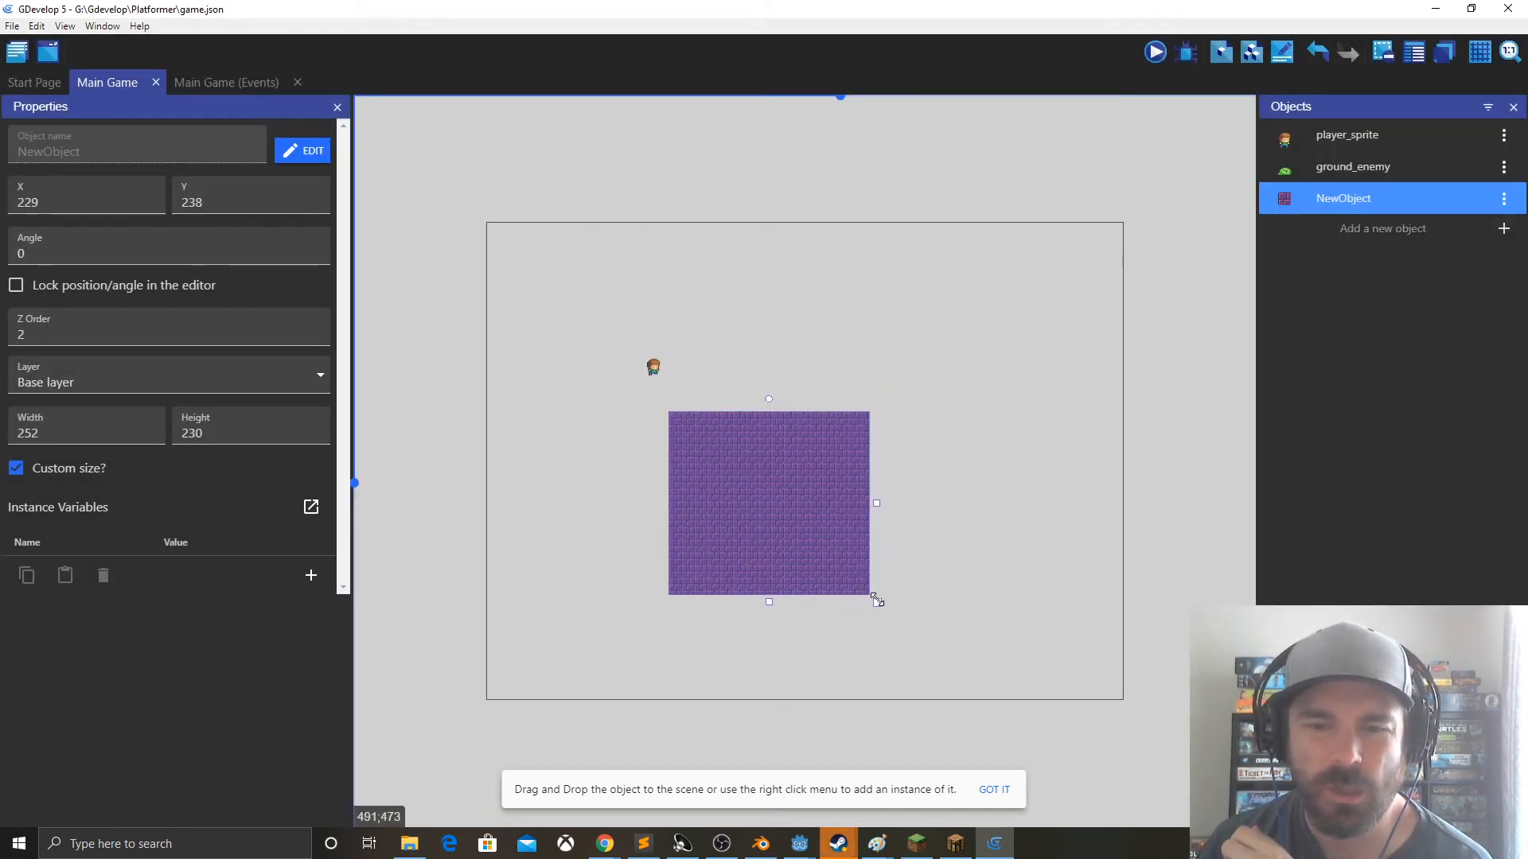
drag(876, 598, 795, 432)
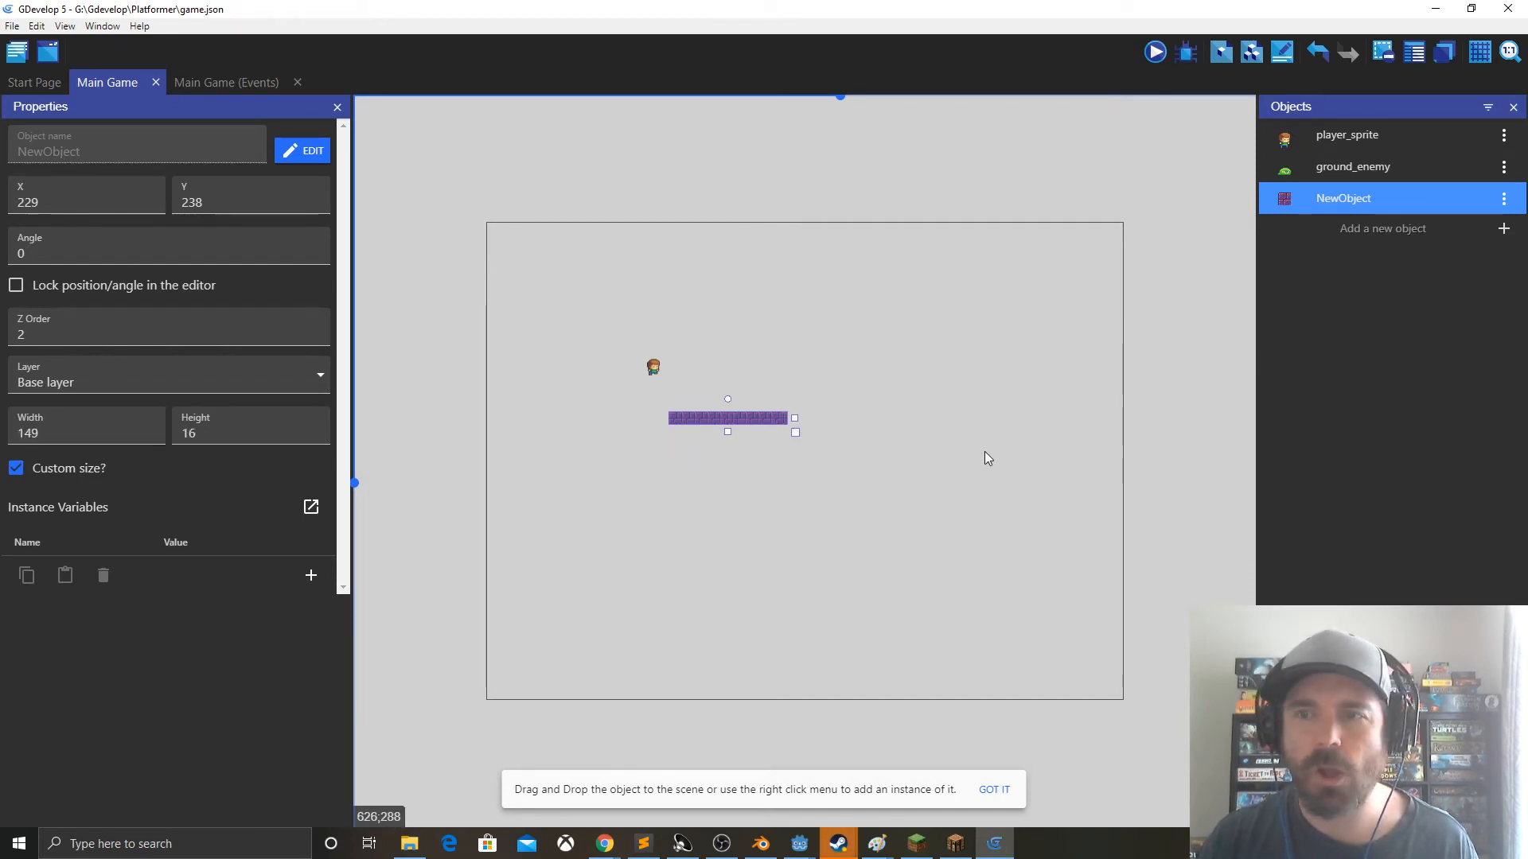
- Add a second Tiled Sprite object and open its image selection
click(1402, 231)
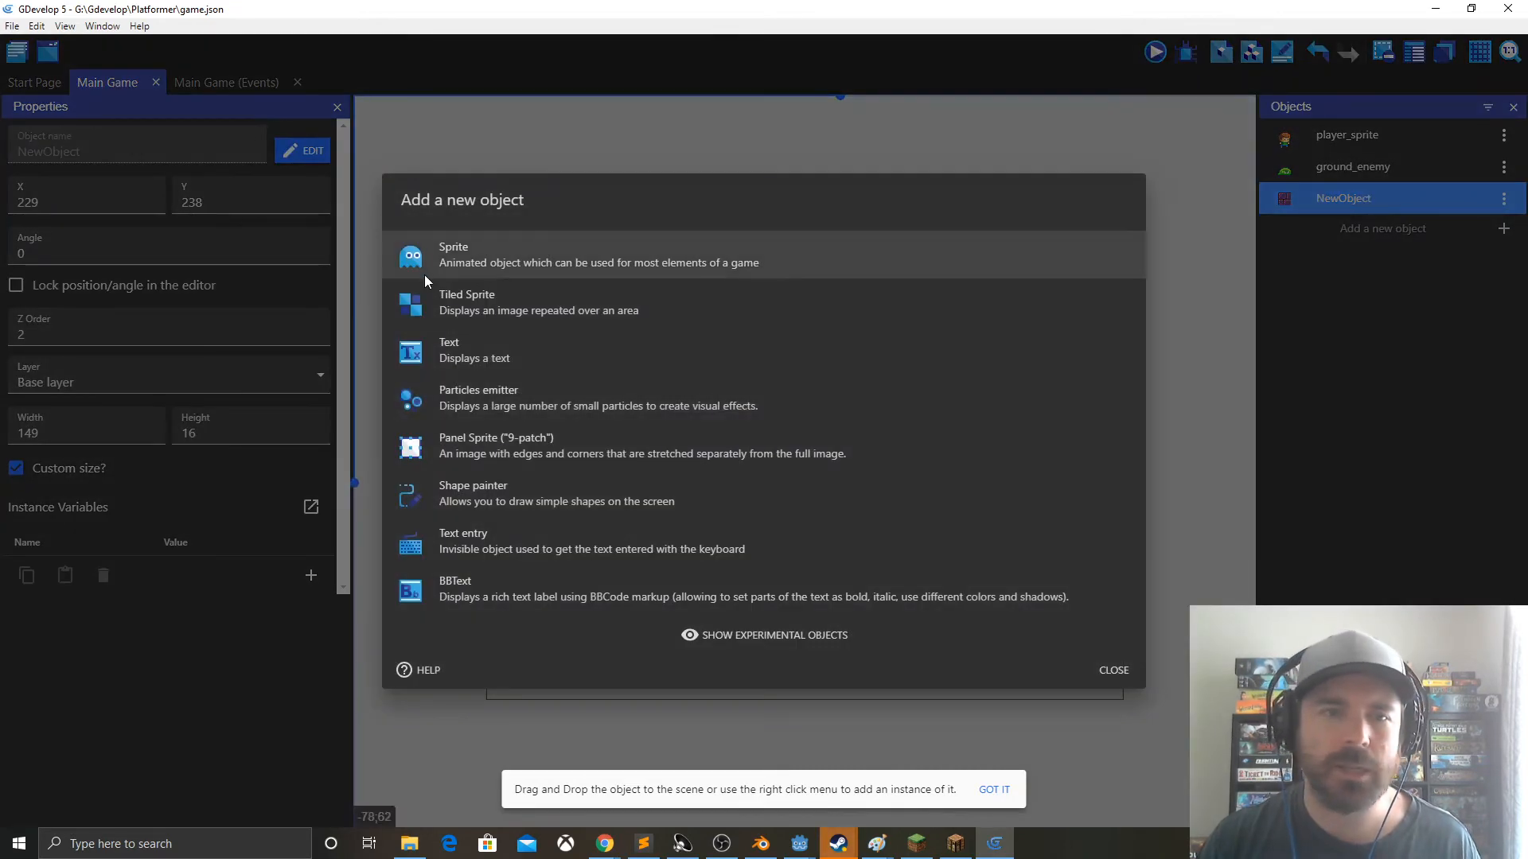
click(456, 300)
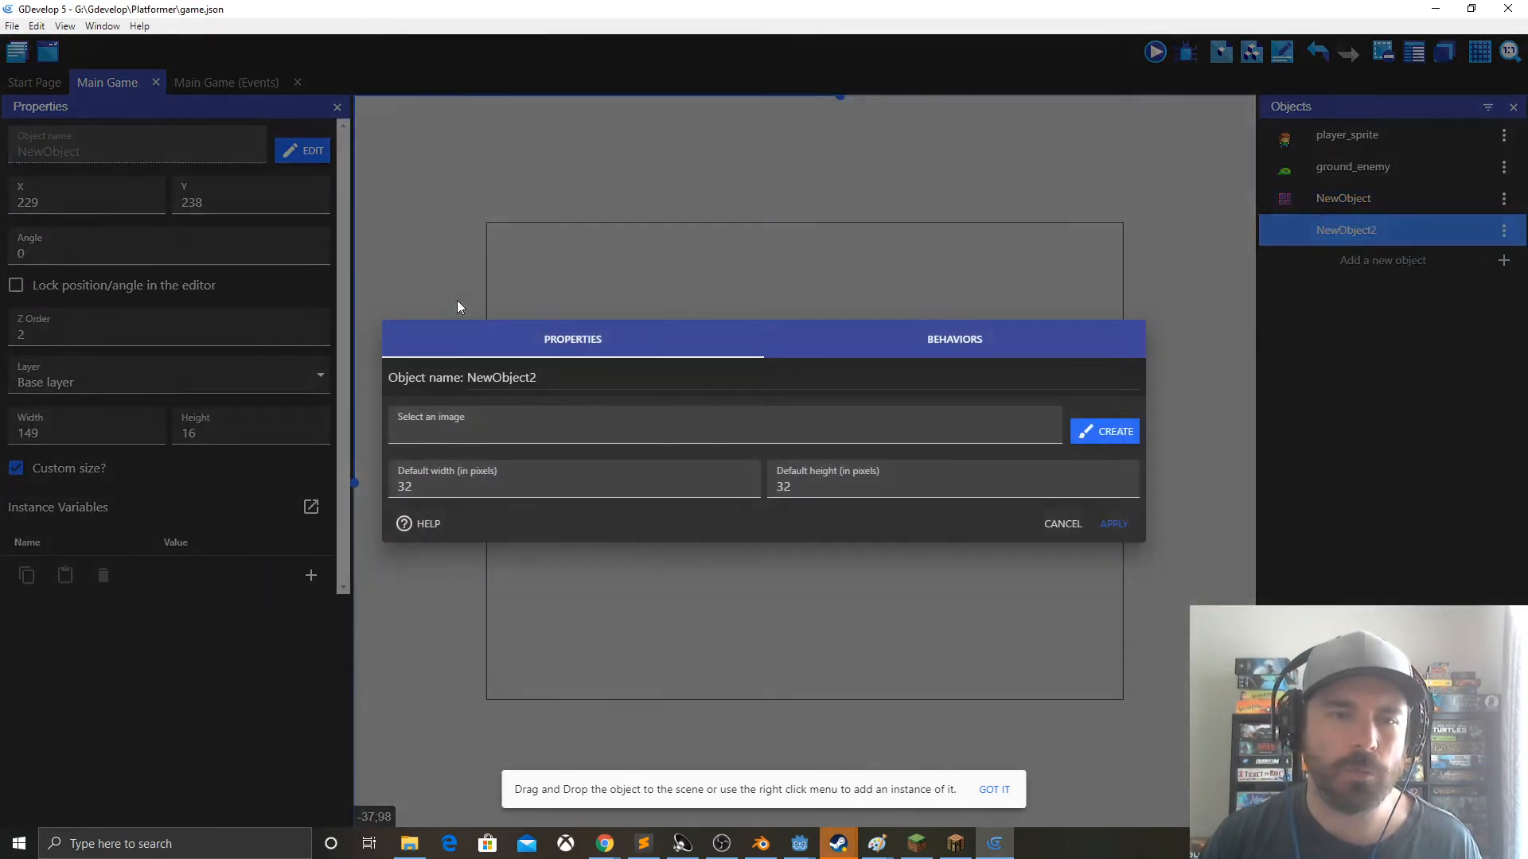
click(1091, 431)
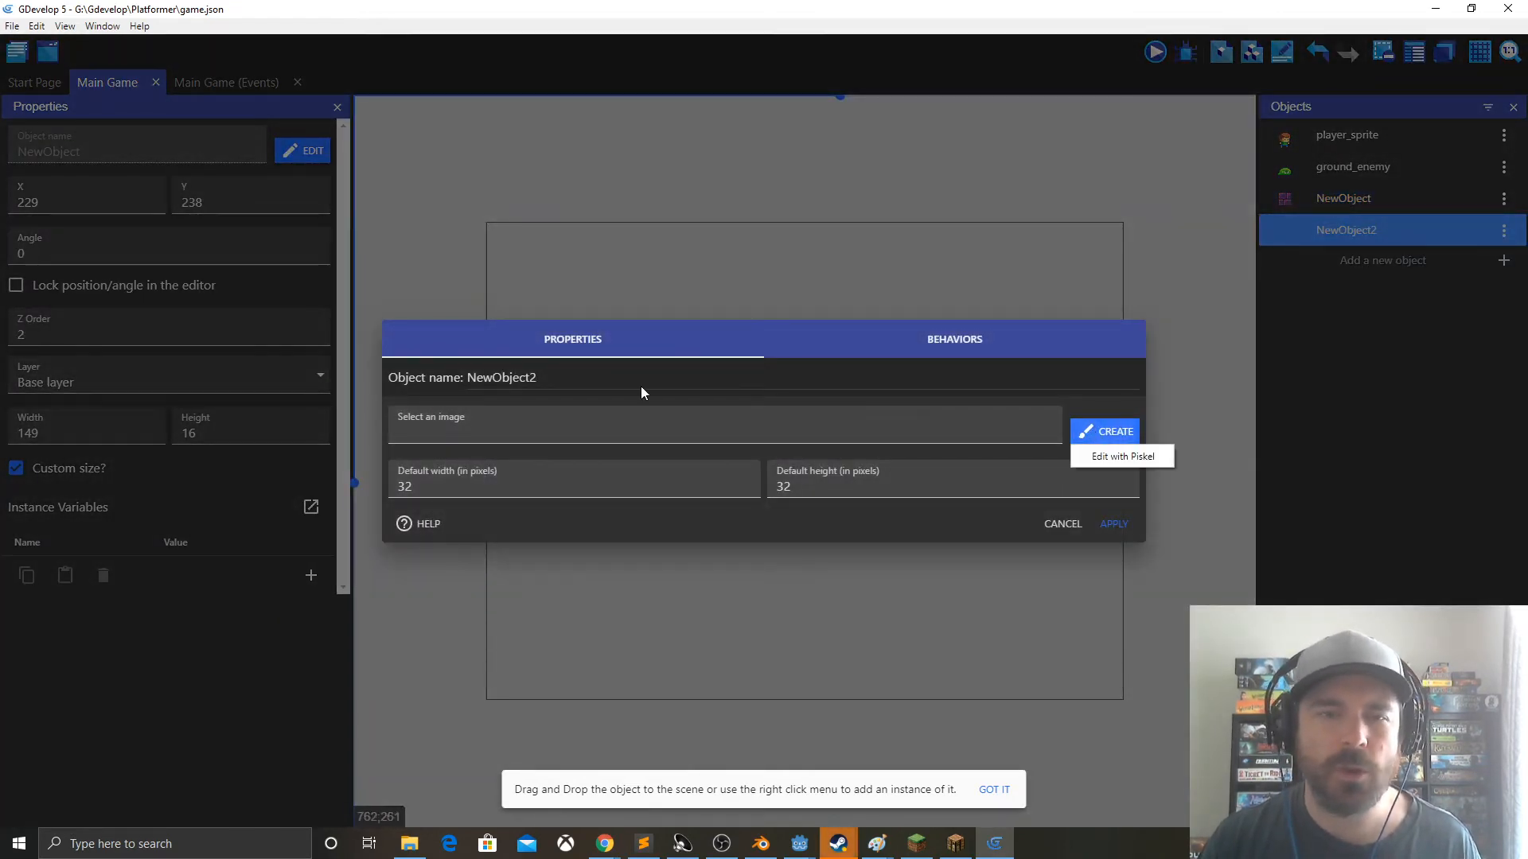
click(766, 429)
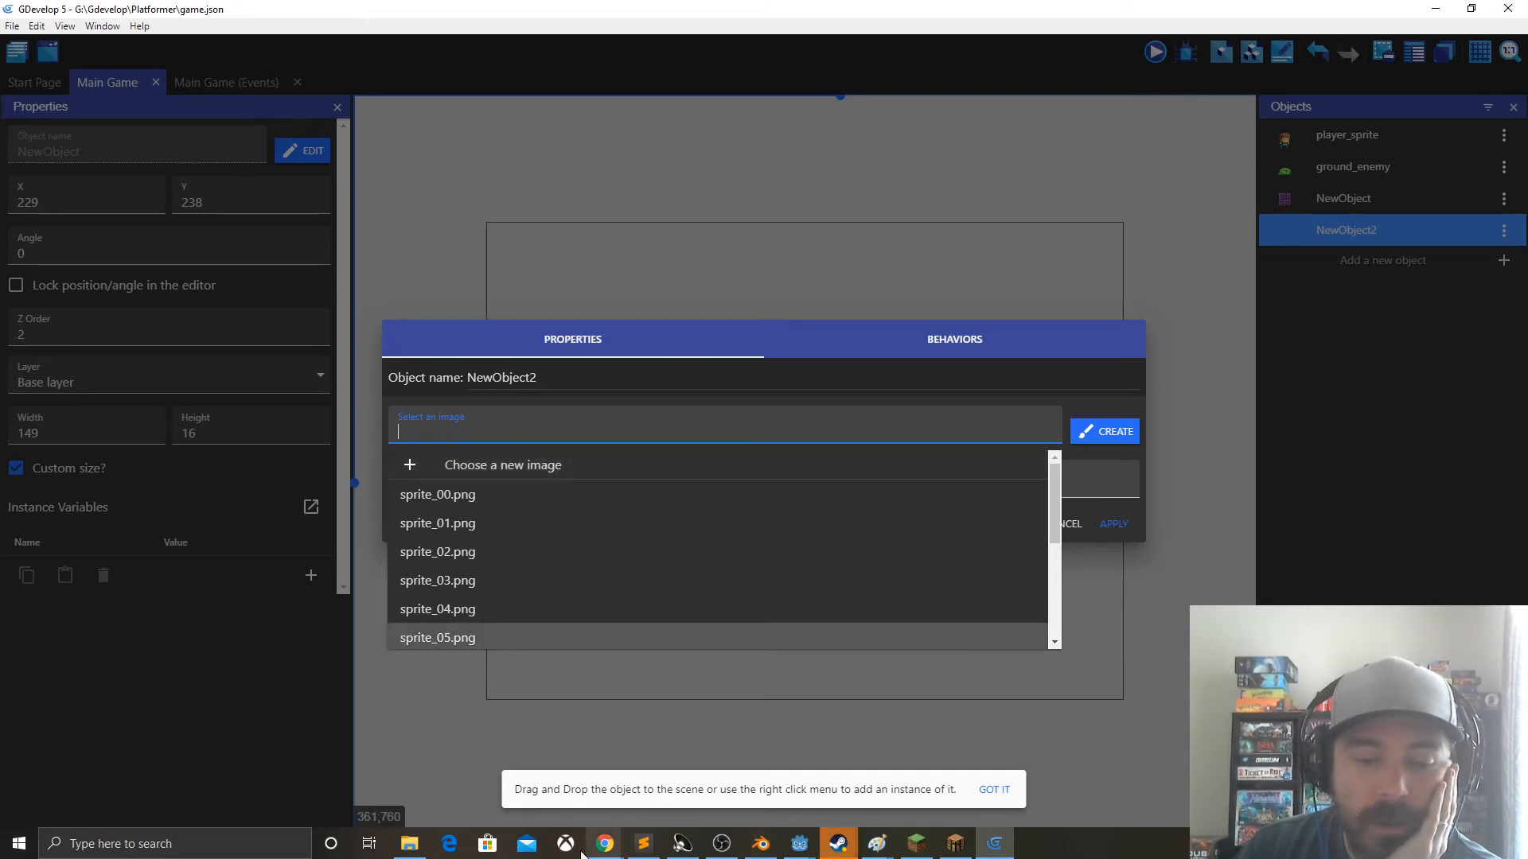
- Switch to Piskel in Chrome and set the tileset's export scale to 2.0x for a 32 x 32 resolution
click(604, 843)
click(939, 776)
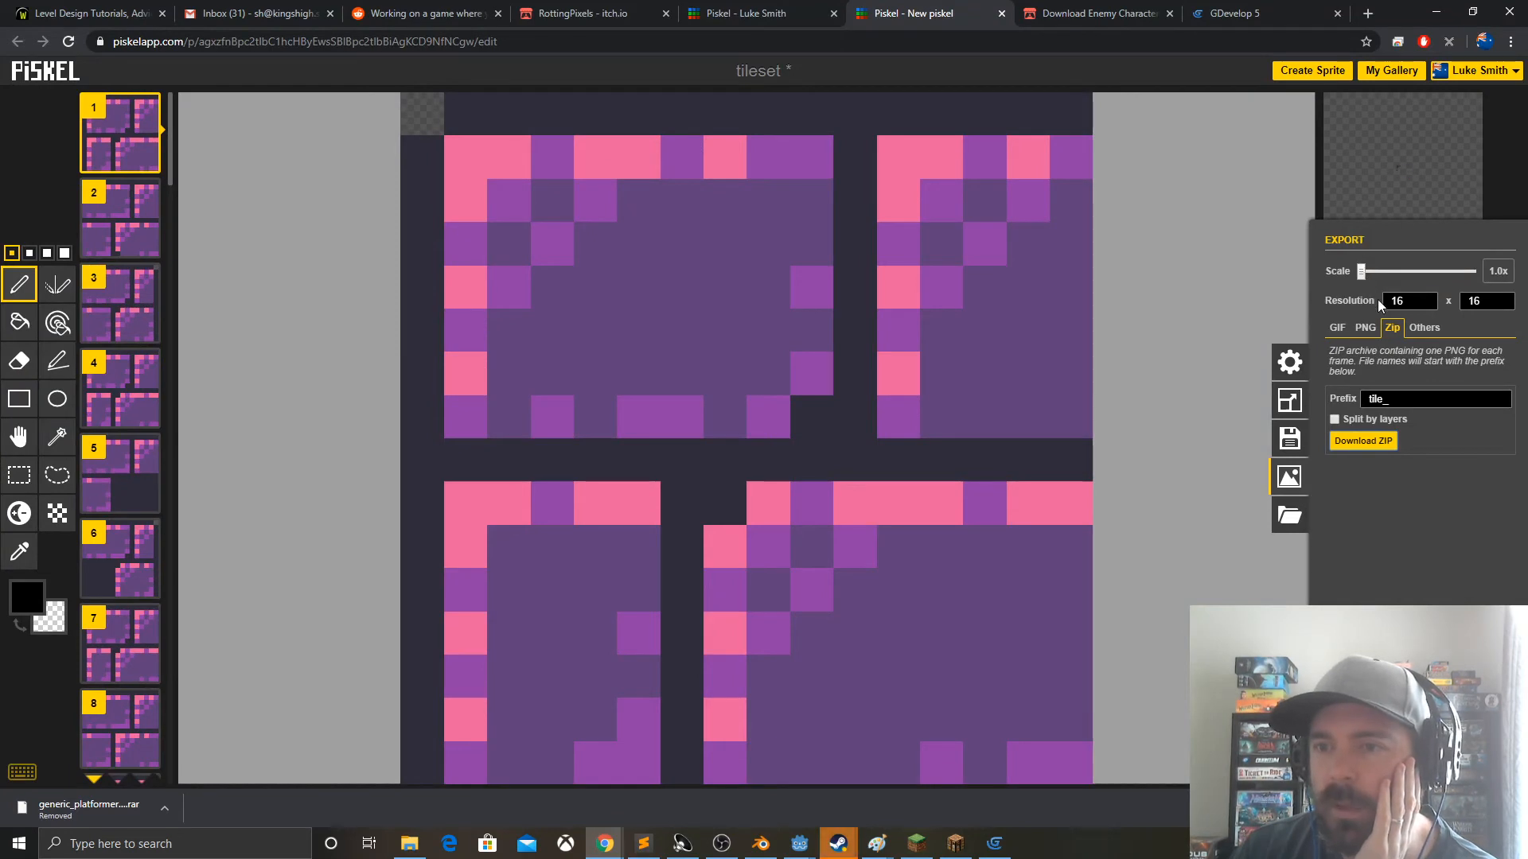
drag(1363, 274, 1370, 274)
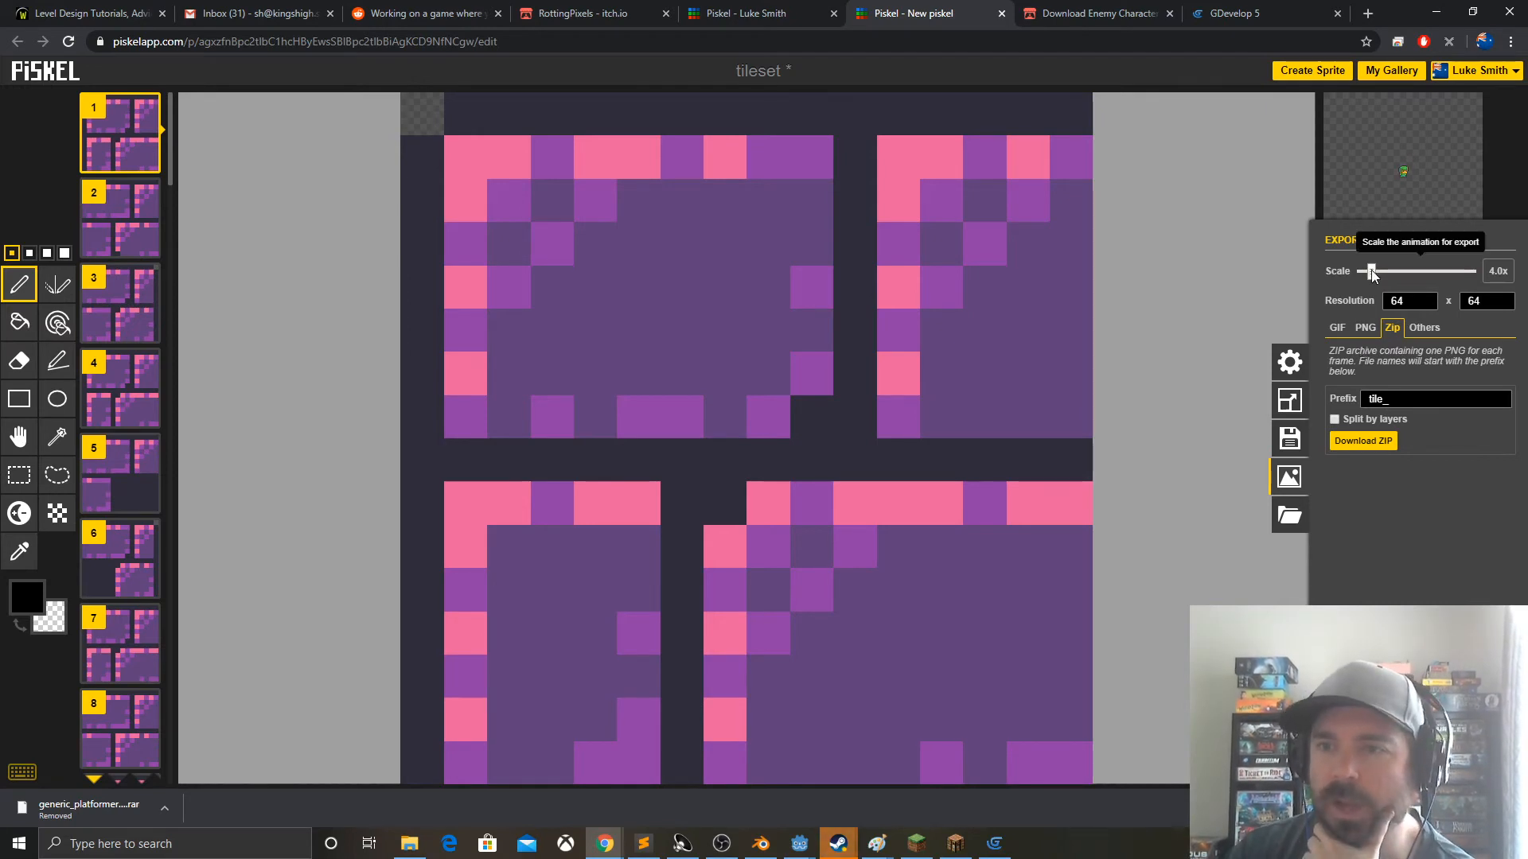
drag(1371, 272, 1365, 274)
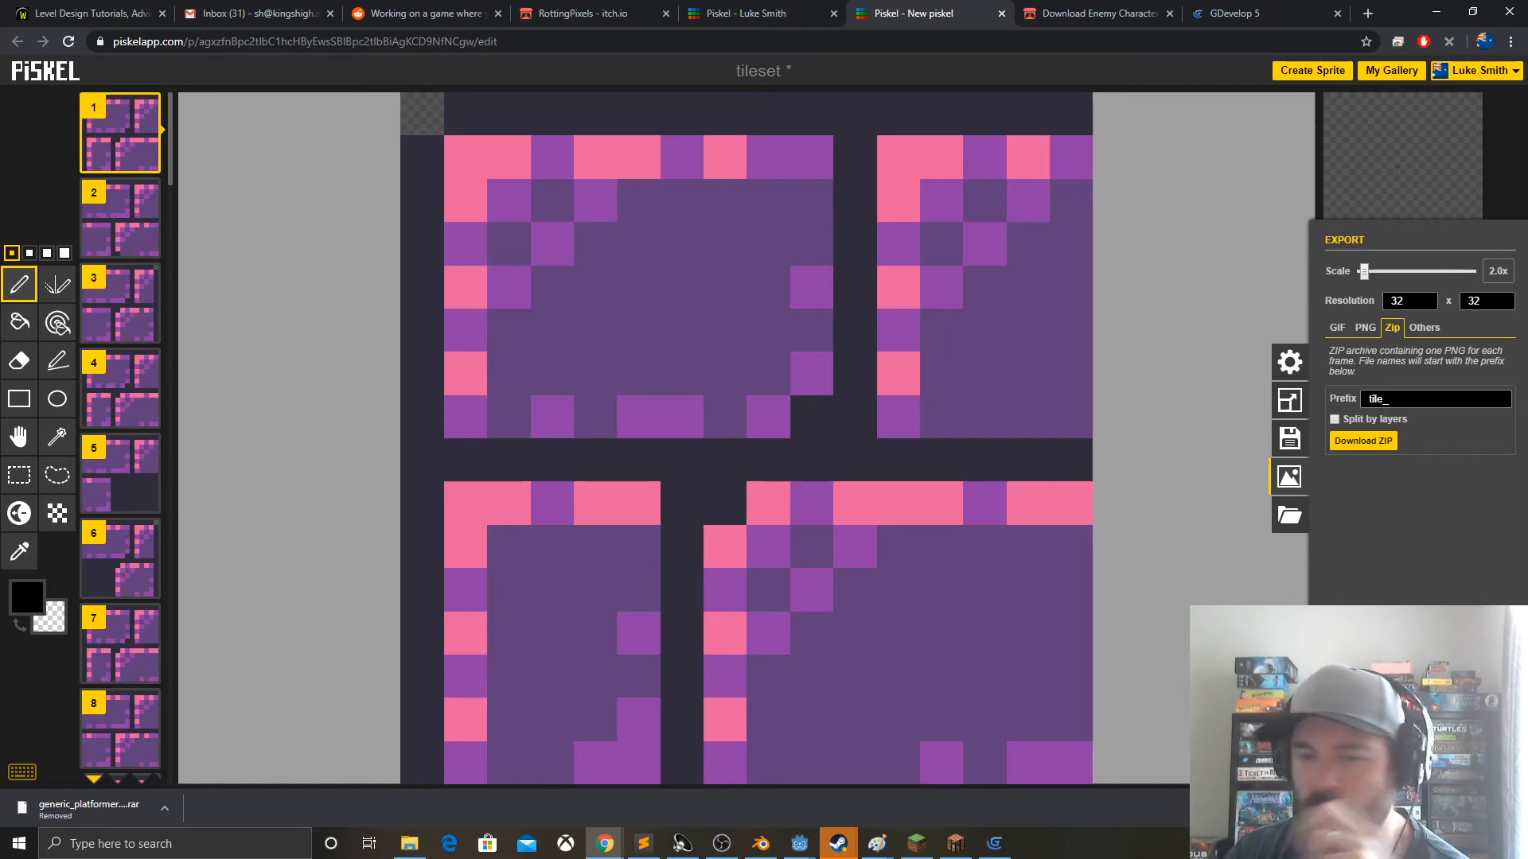
- Switch back to GDevelop, look through the tile images in the Game Assets for GDevelop tileset folder, and cancel the second tiled sprite's setup
mouse_move(958, 849)
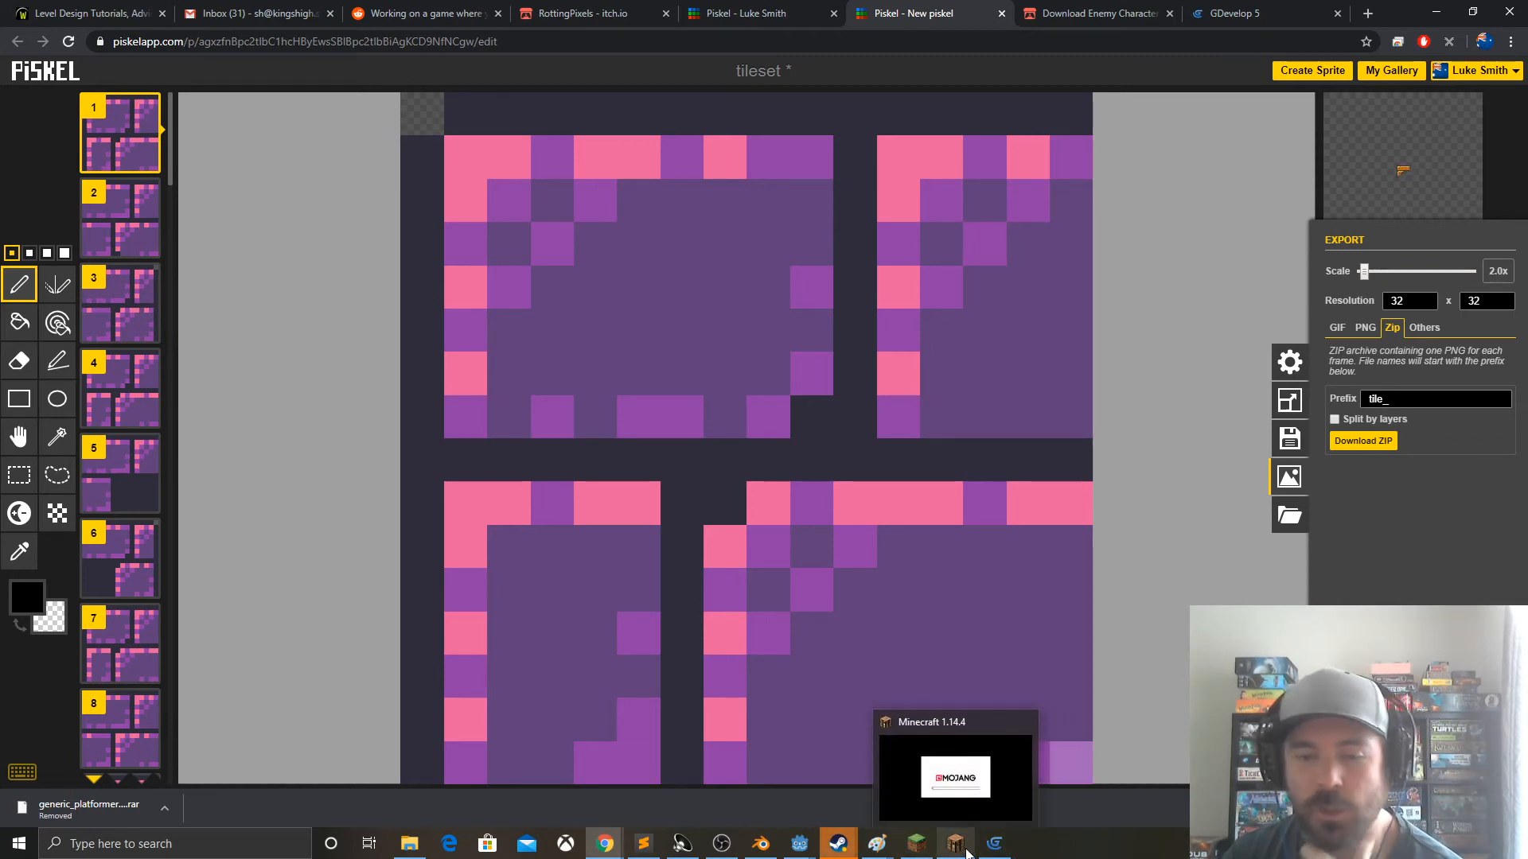
click(994, 844)
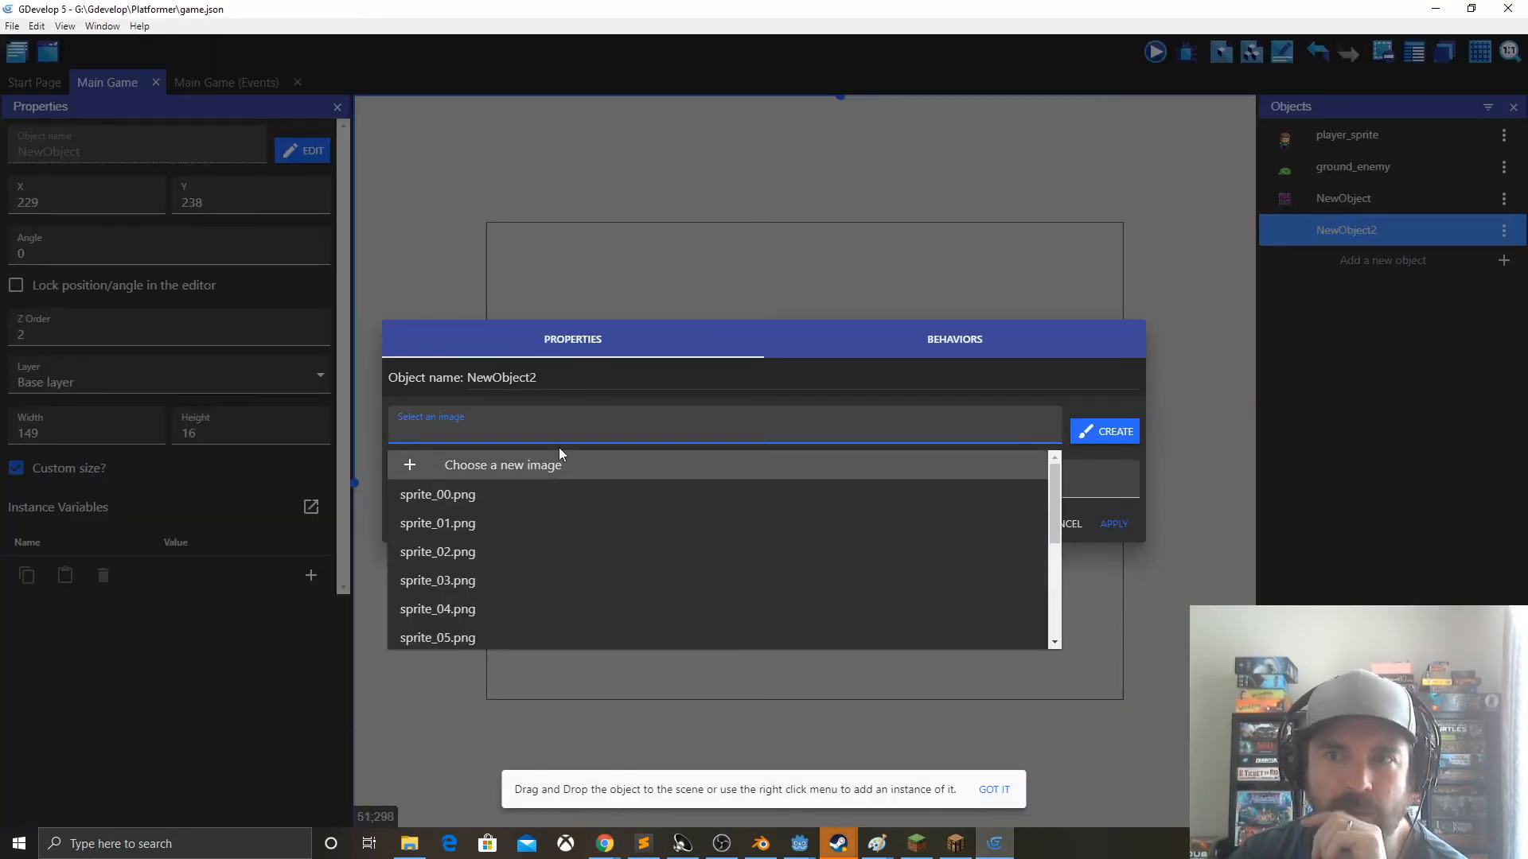
click(484, 462)
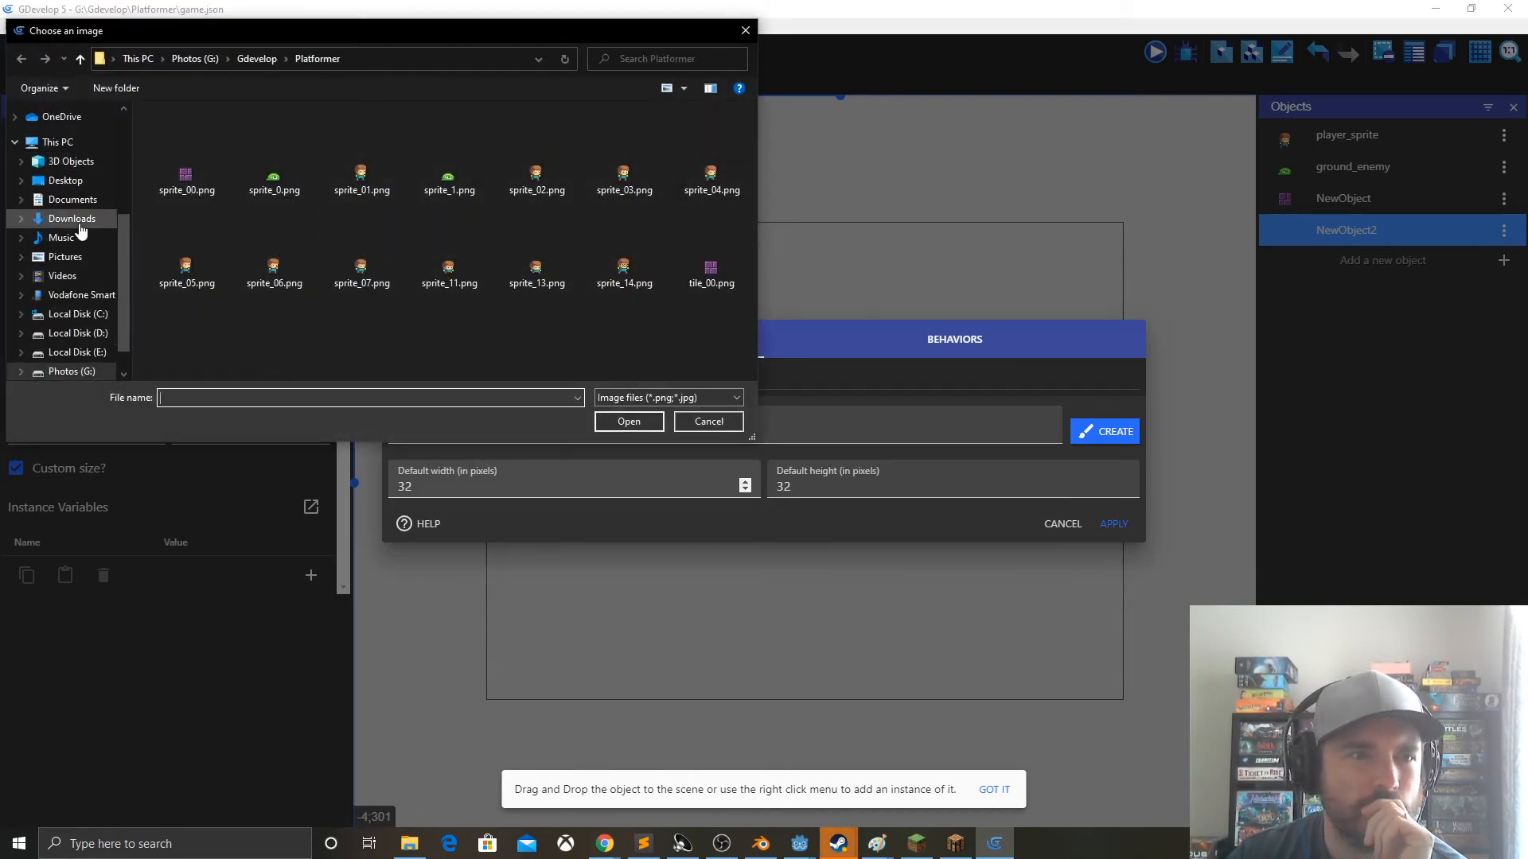
click(70, 218)
double_click(194, 163)
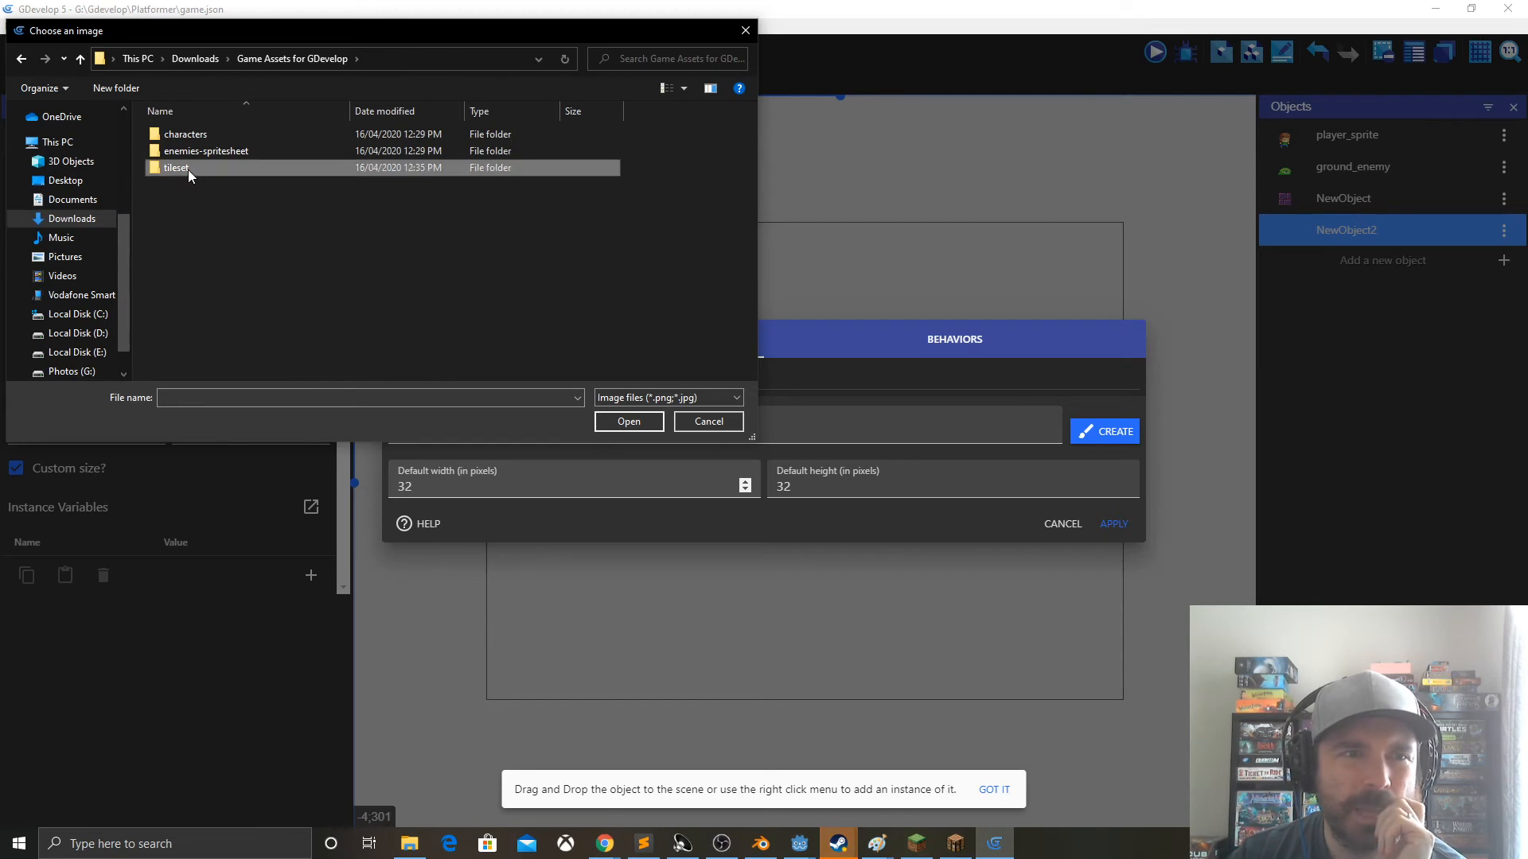
double_click(188, 169)
scroll(349, 293, down, 4)
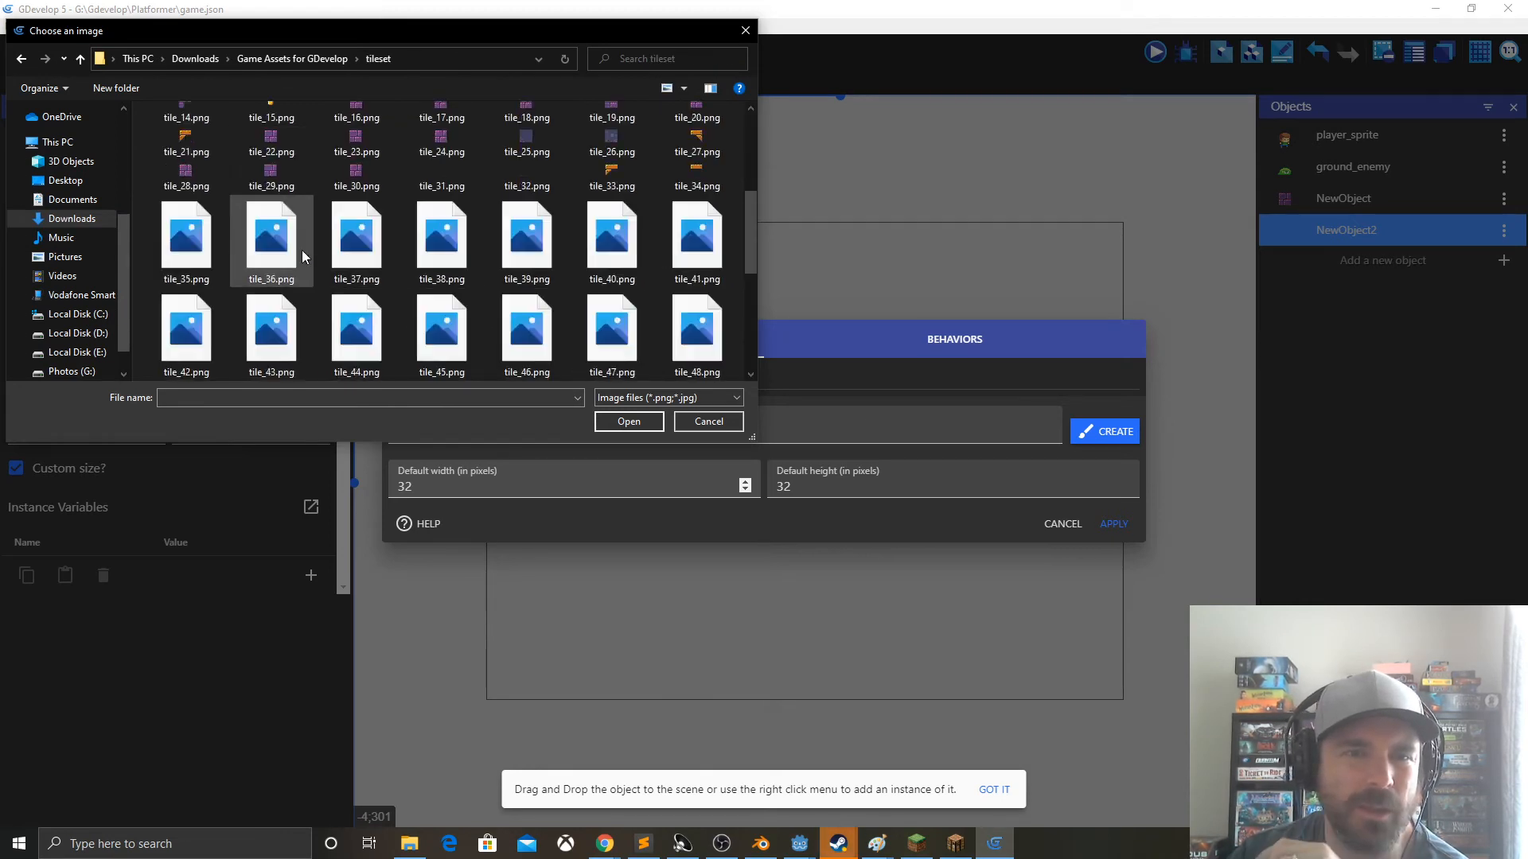
scroll(489, 347, down, 1)
scroll(477, 338, up, 3)
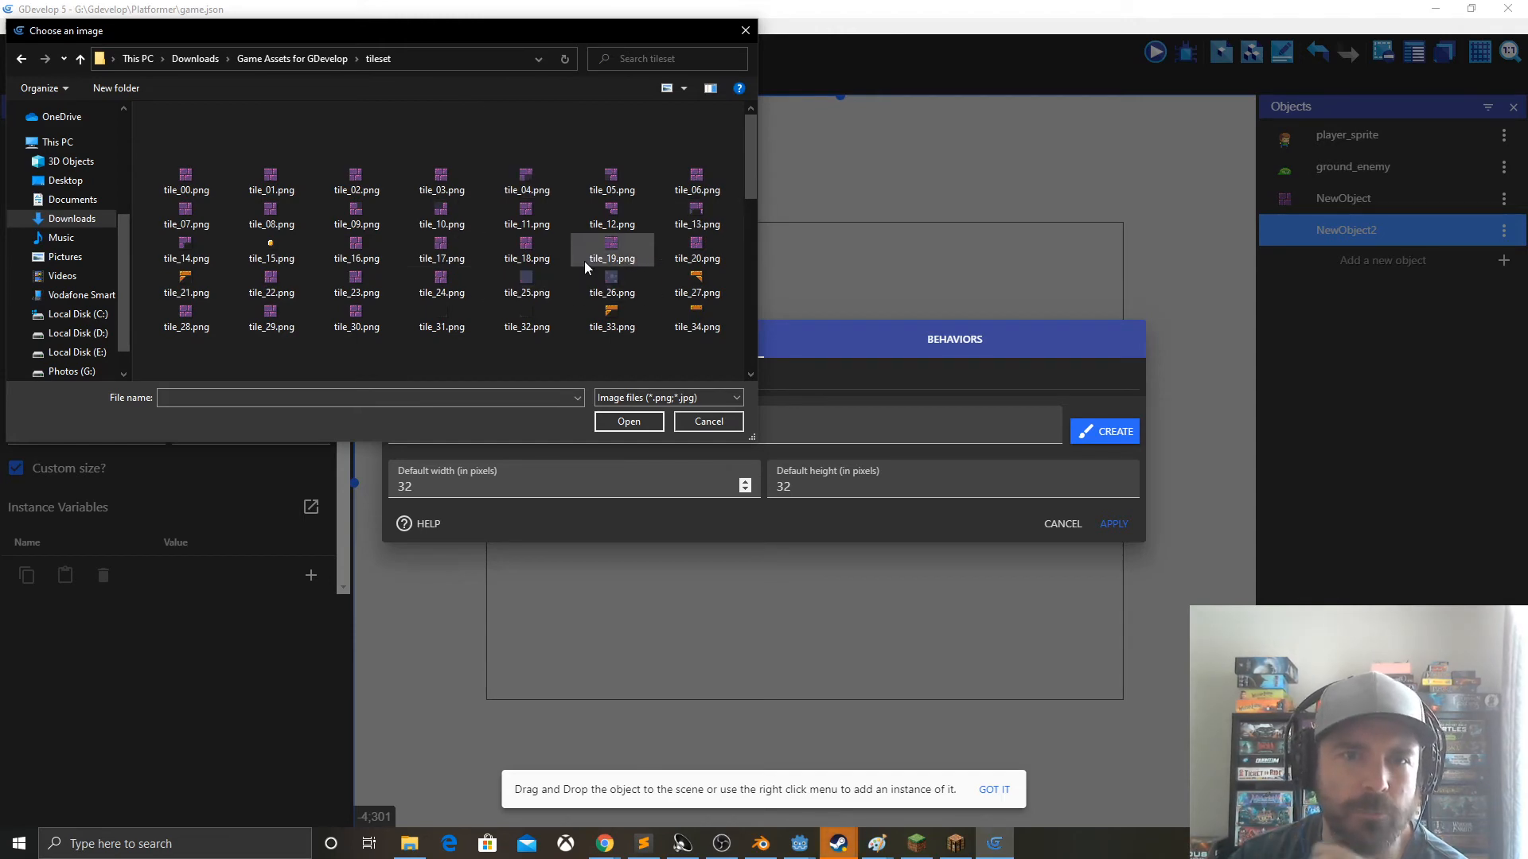
click(708, 420)
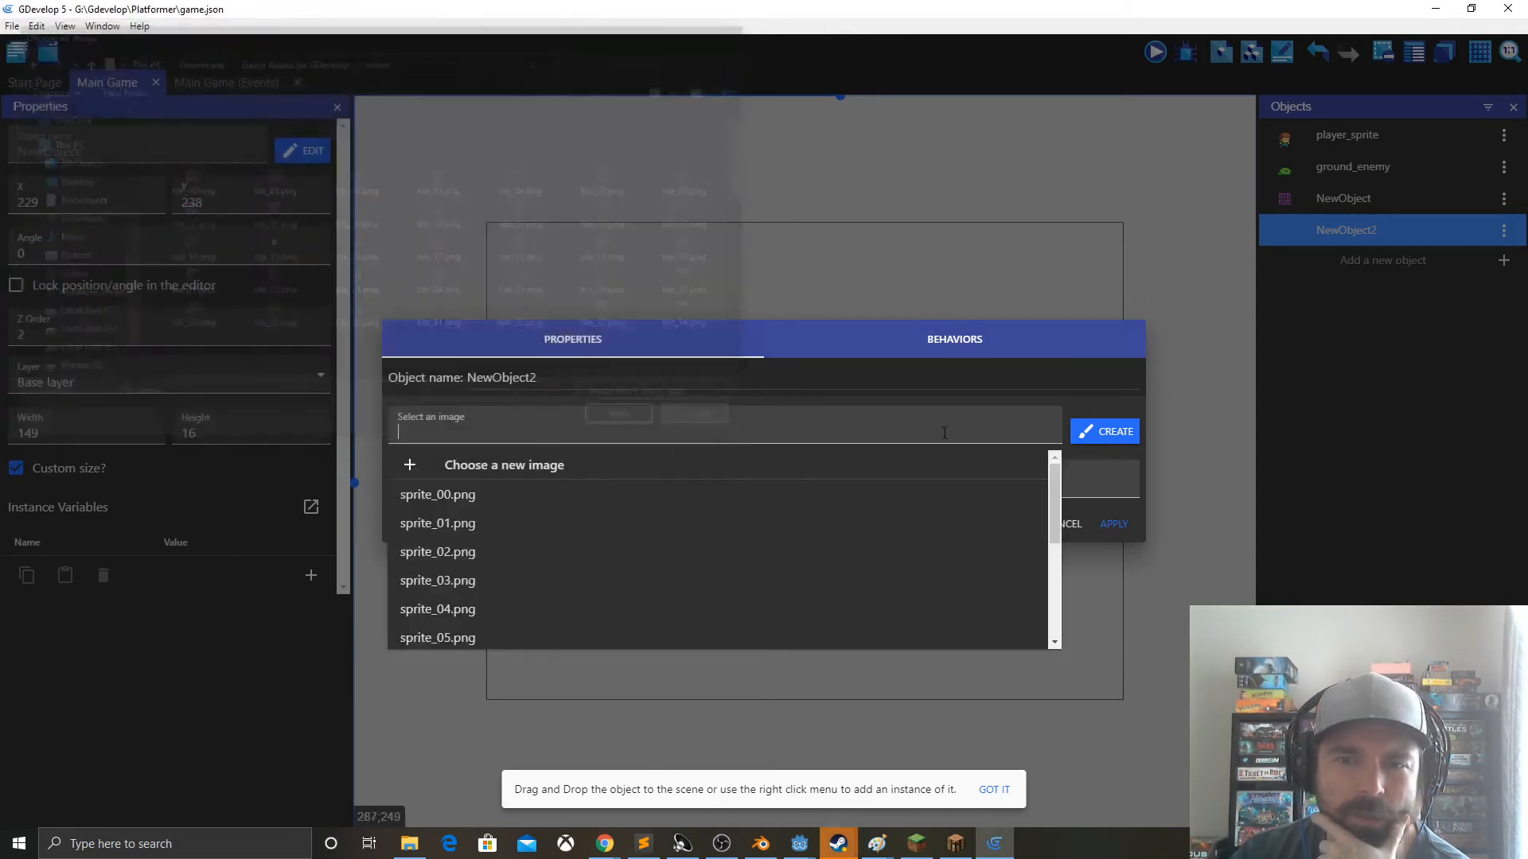
click(1072, 529)
click(1072, 528)
- Delete the original tiled sprite object, NewObject, from the scene's objects
click(1327, 200)
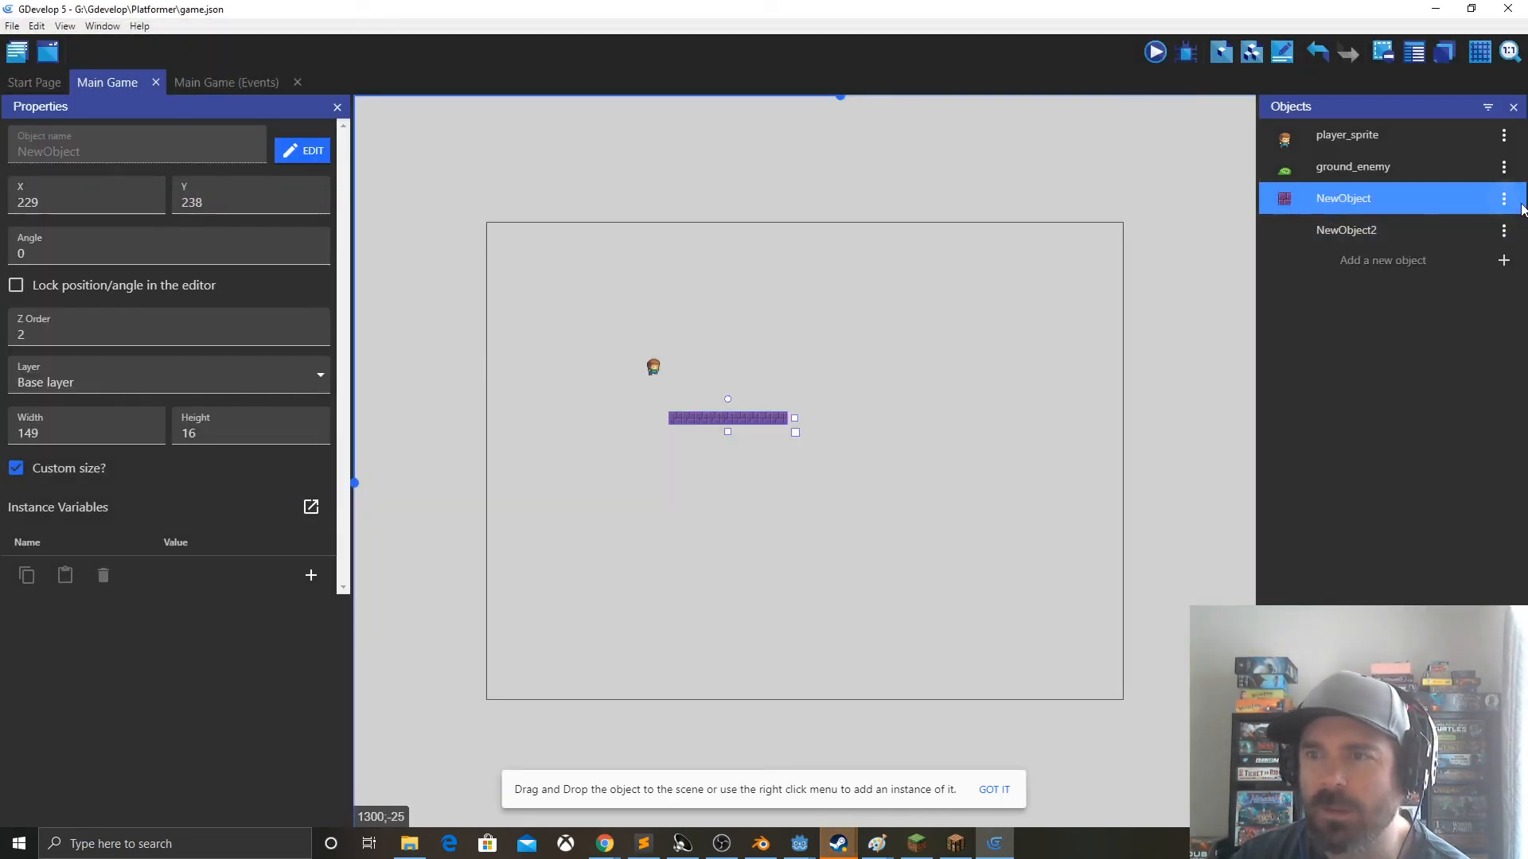
click(1504, 198)
click(1461, 337)
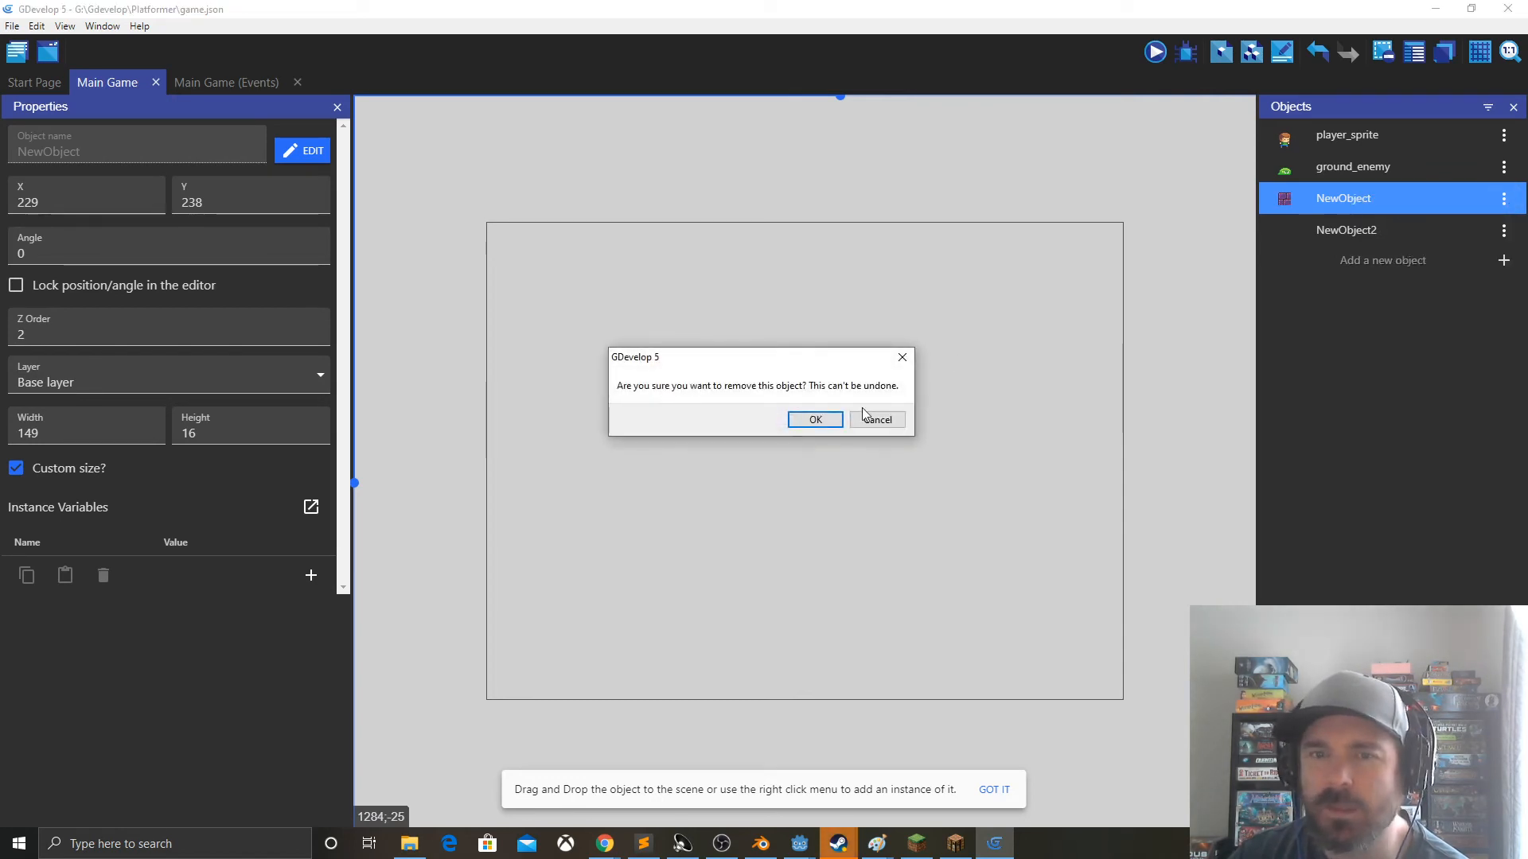
click(814, 422)
click(892, 425)
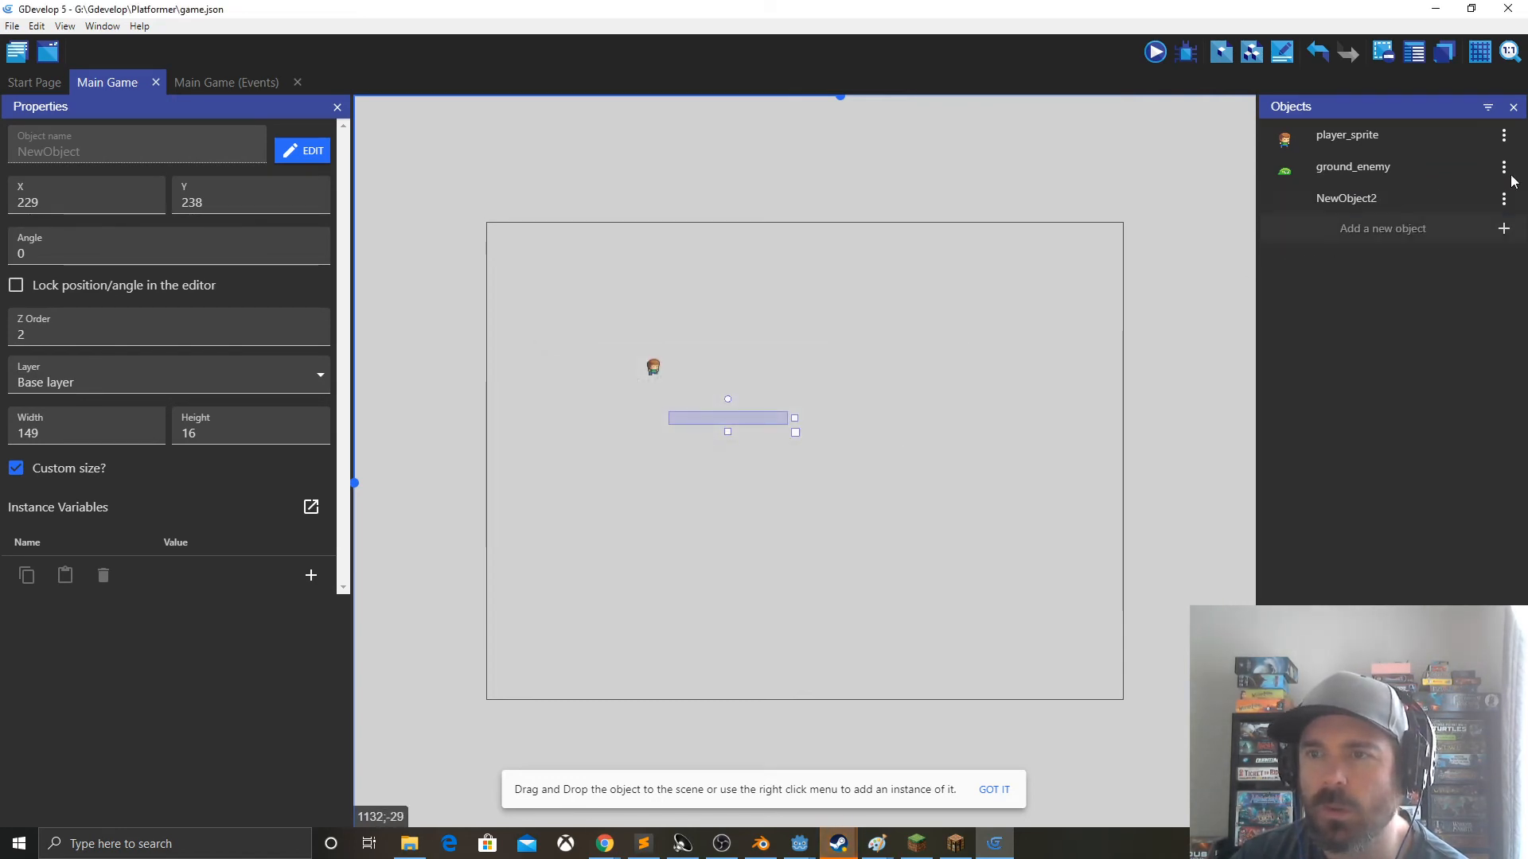
- Add a new Sprite object with an animation that uses sprite_00.png from the Platformer project folder
click(1503, 230)
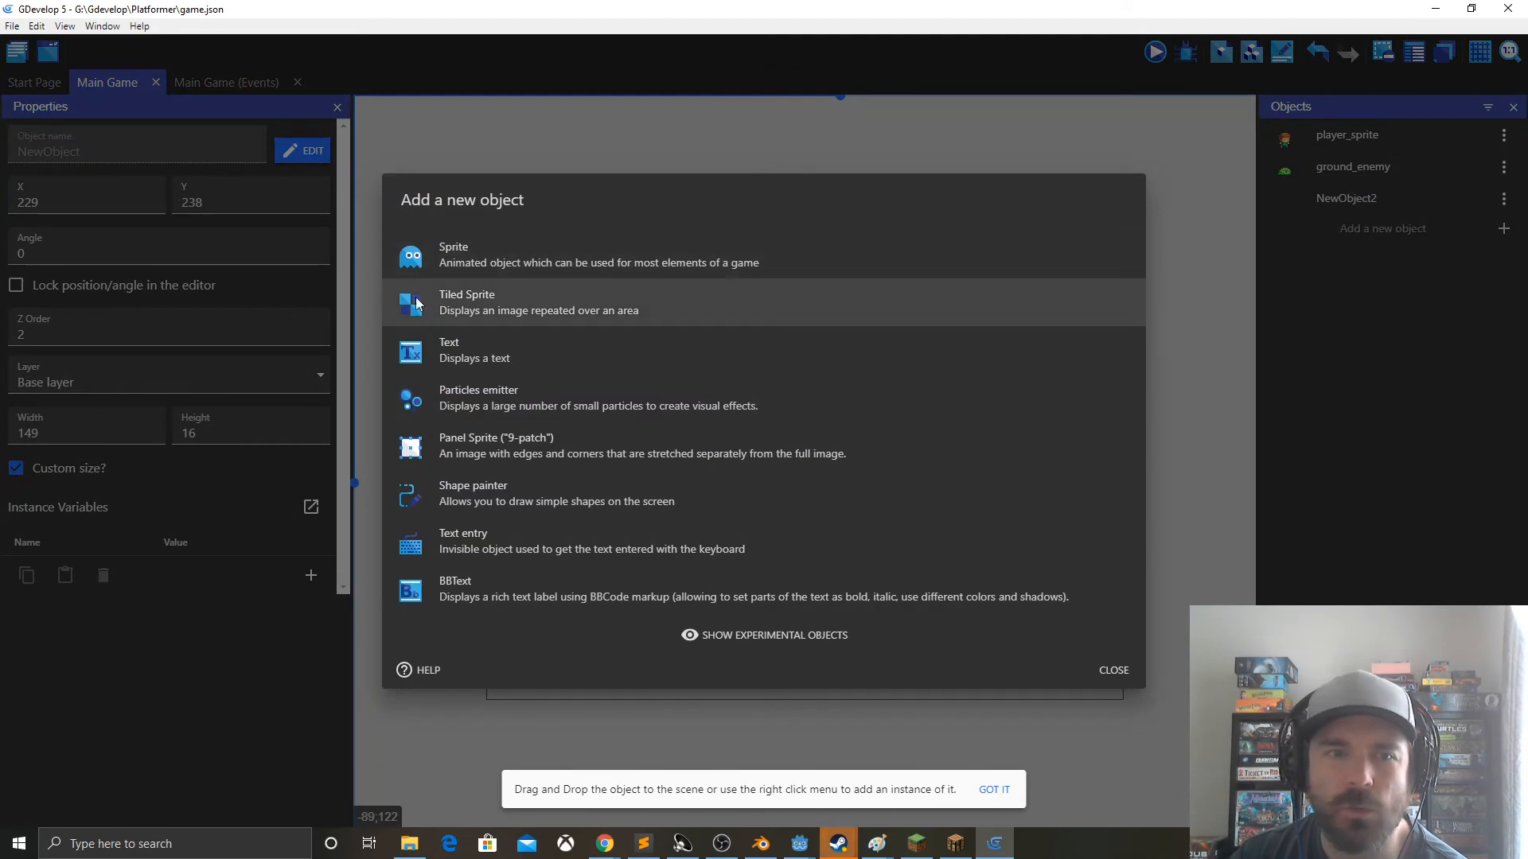
click(417, 257)
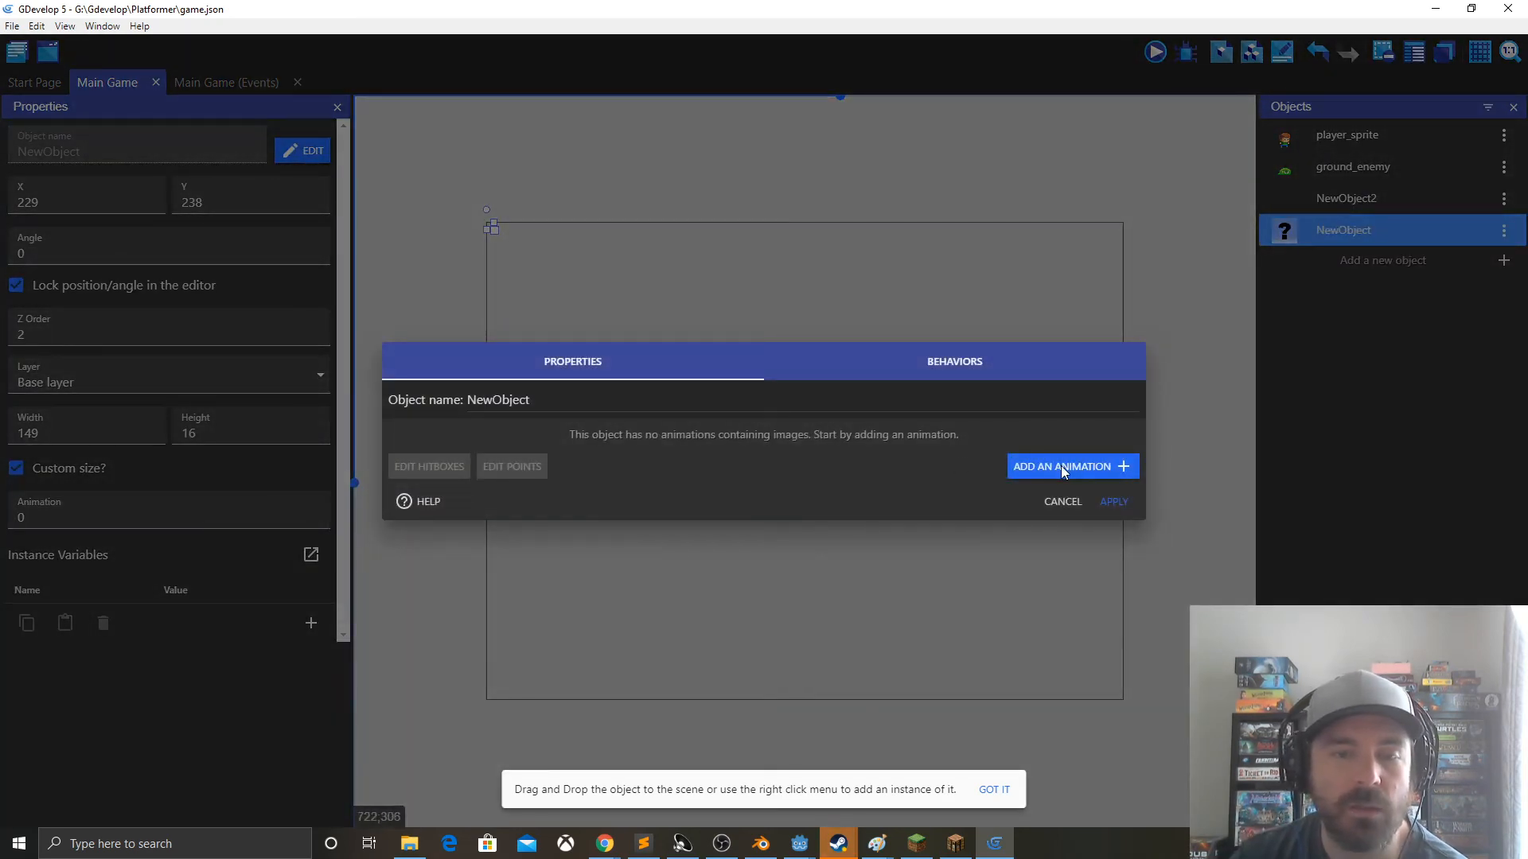
click(1058, 467)
click(429, 459)
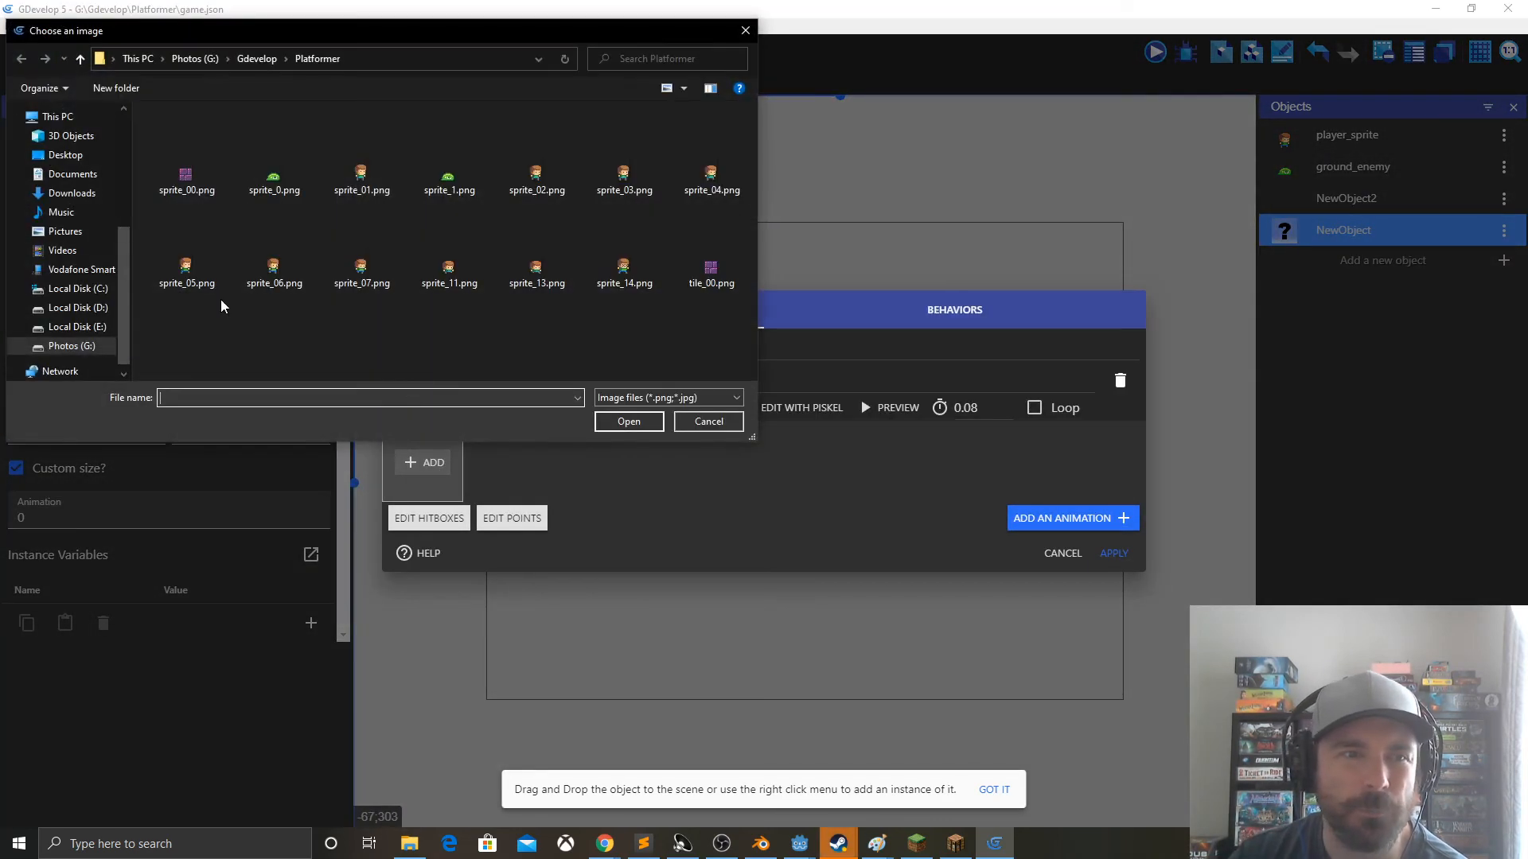
double_click(190, 188)
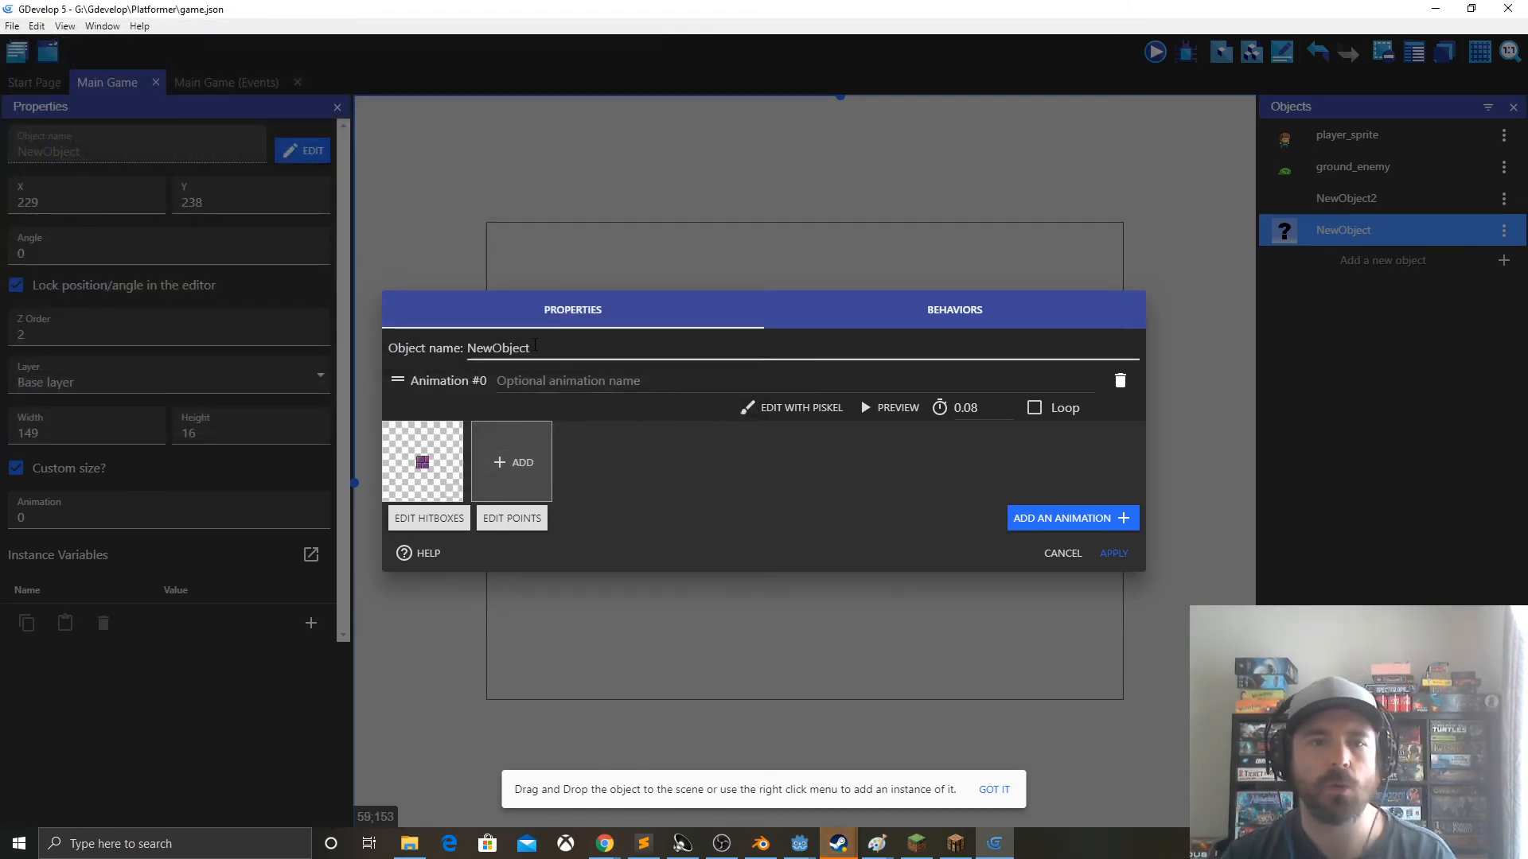
- Name the new sprite object floor_1
drag(531, 348, 422, 351)
text(wal)
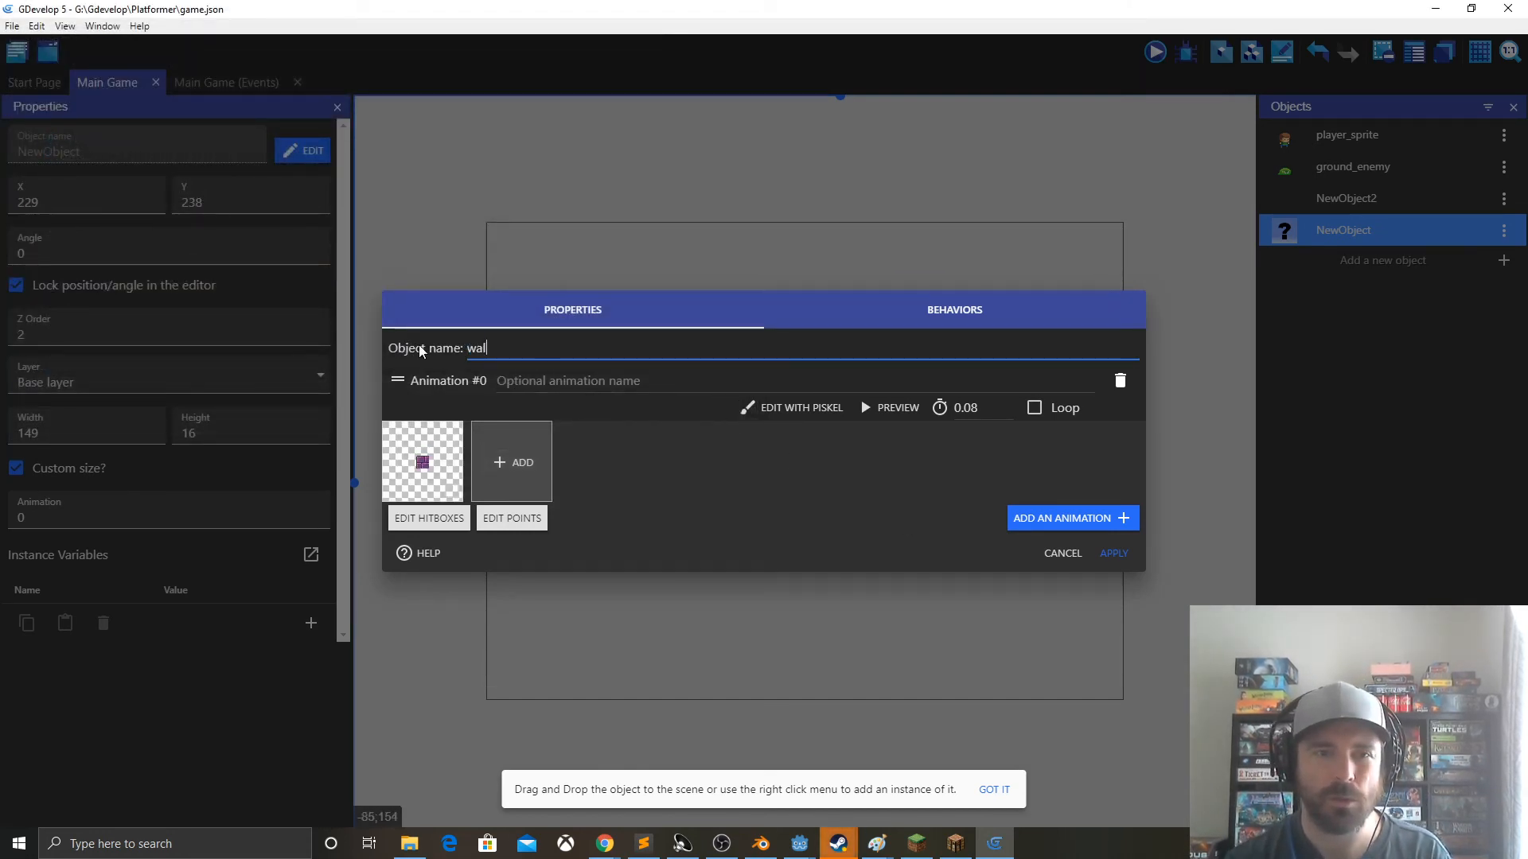
text(r_1)
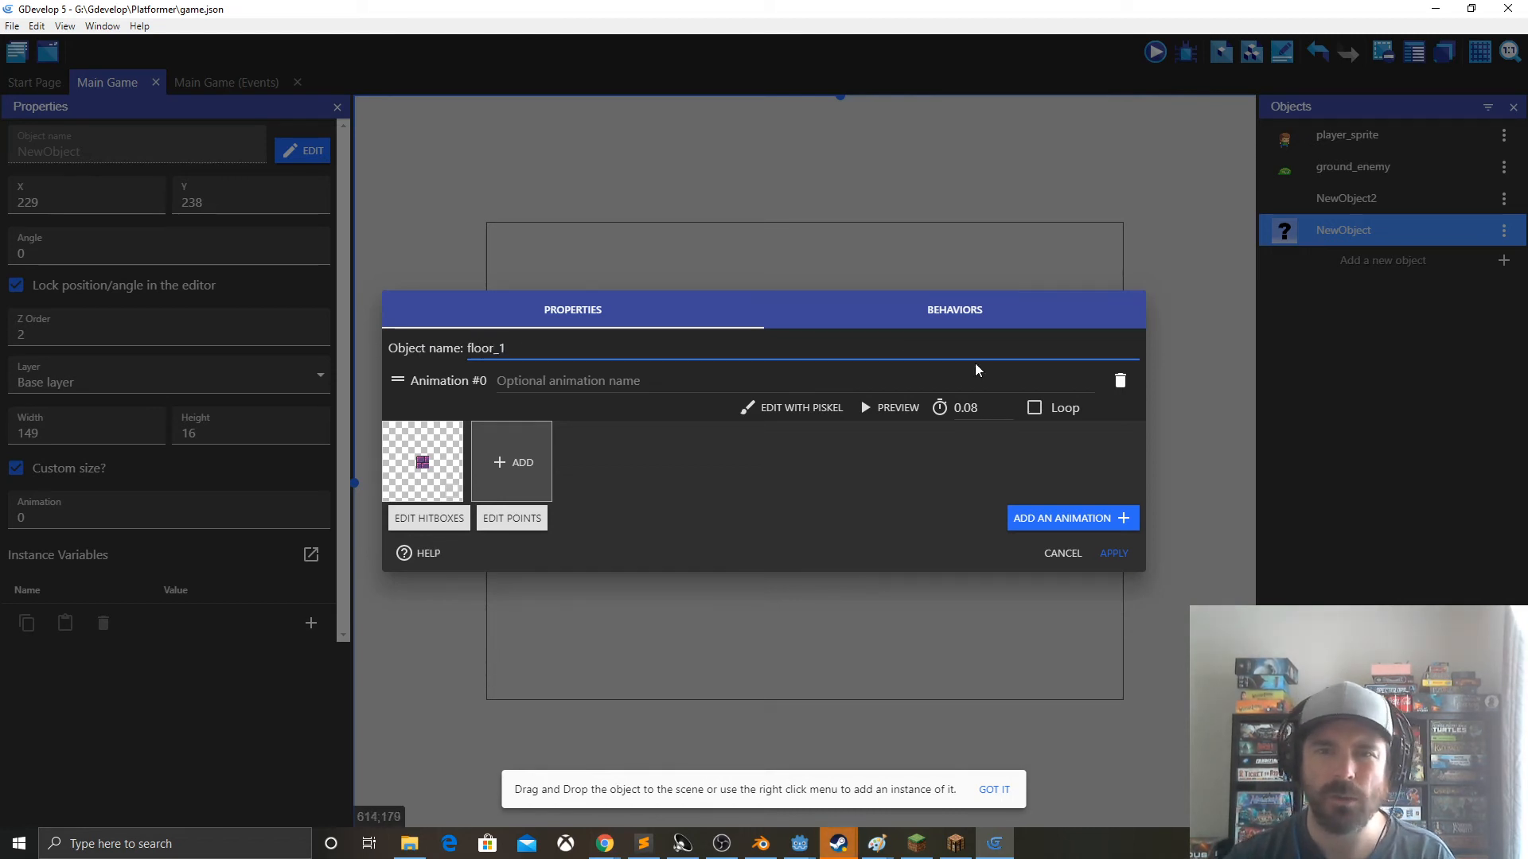
- Give floor_1 the Platform behavior, apply it, and place an instance in the scene just below the player
click(965, 310)
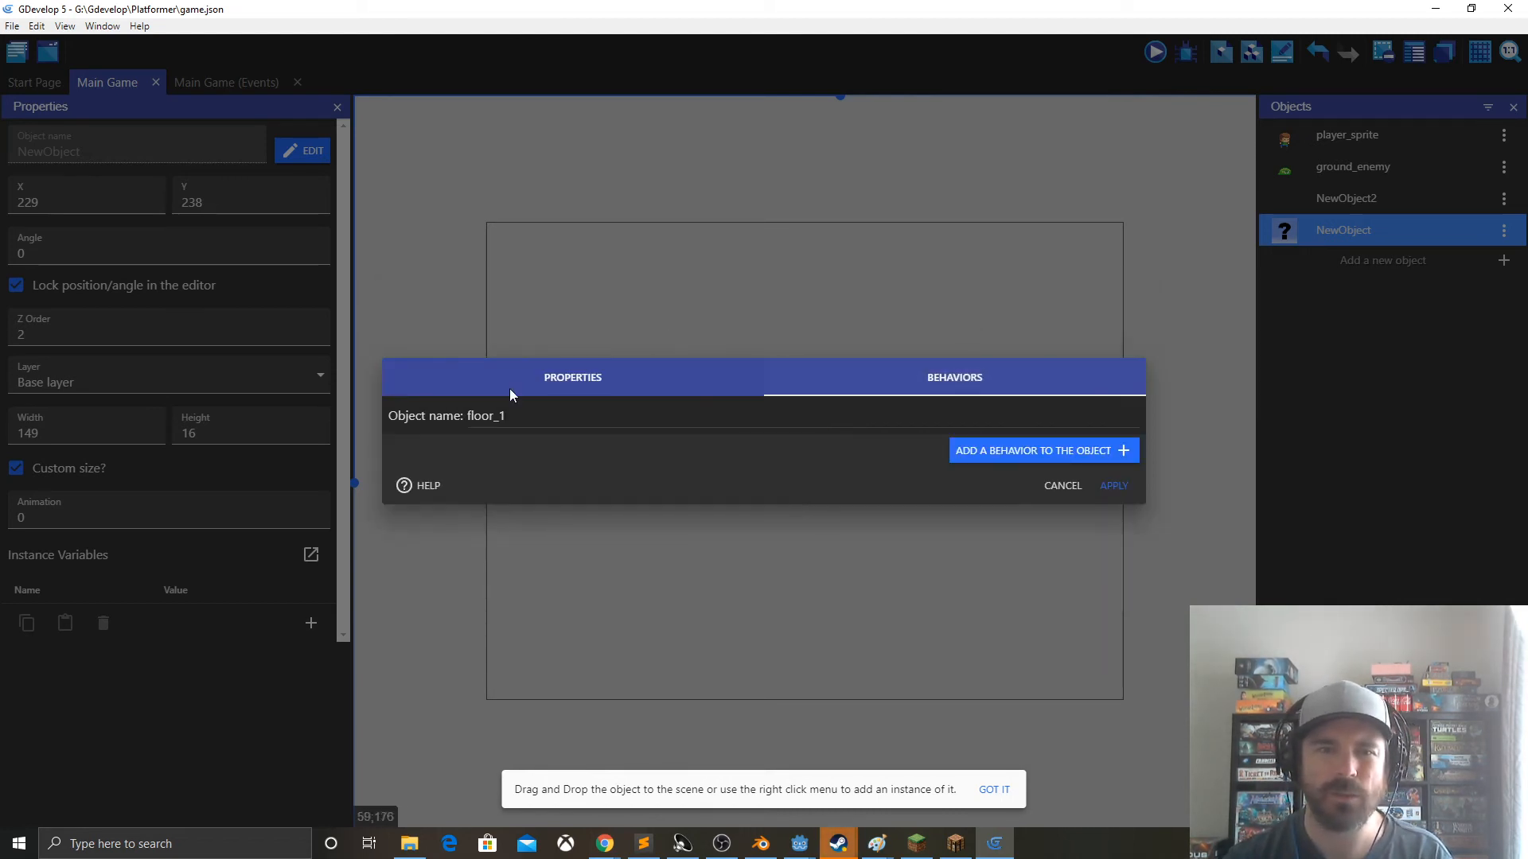
click(1011, 452)
click(465, 232)
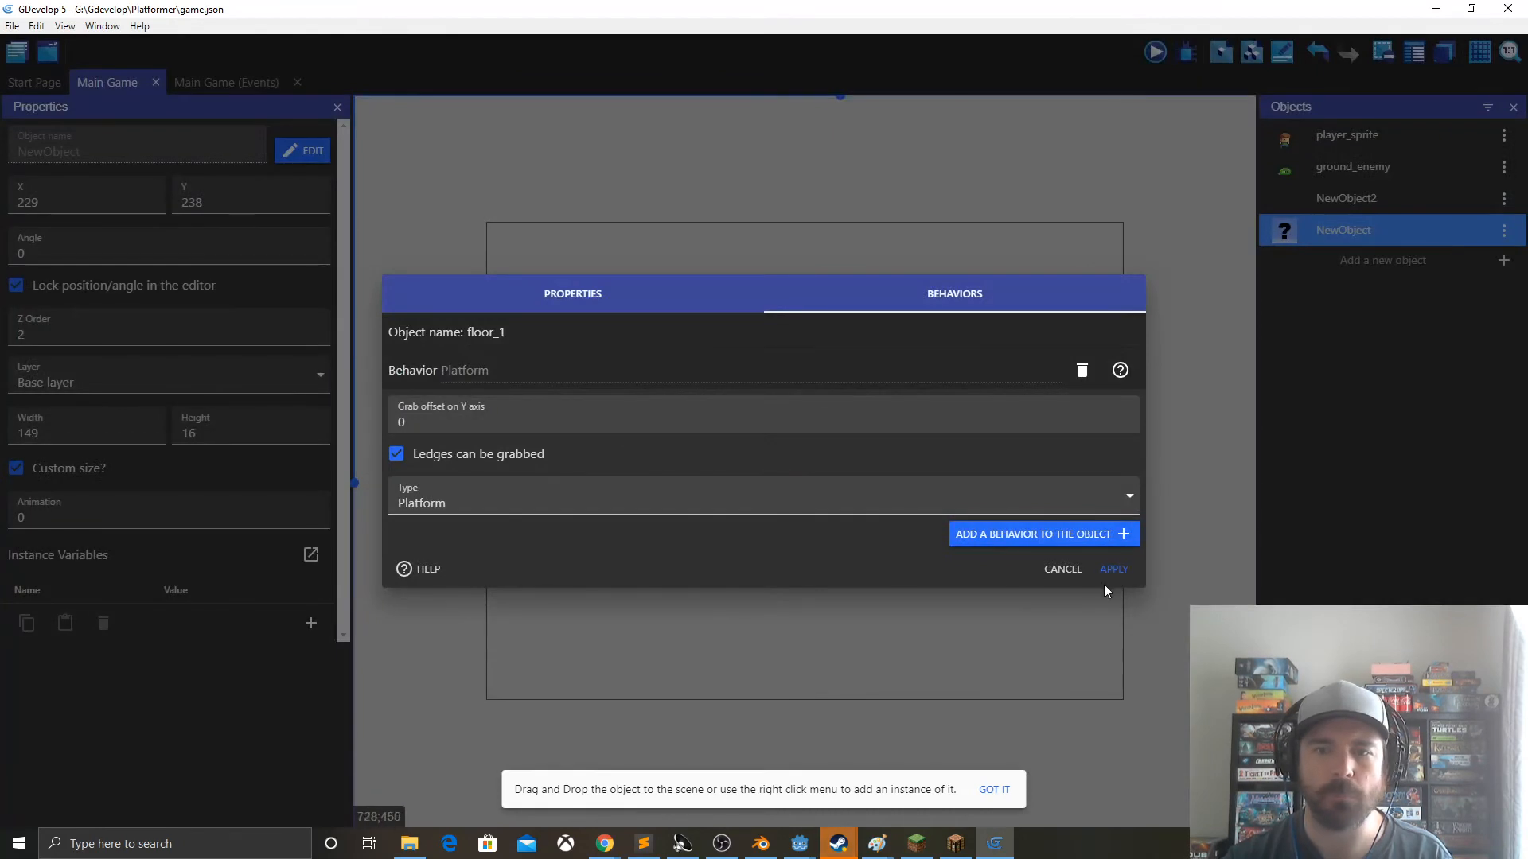
click(1115, 570)
drag(1316, 232, 646, 414)
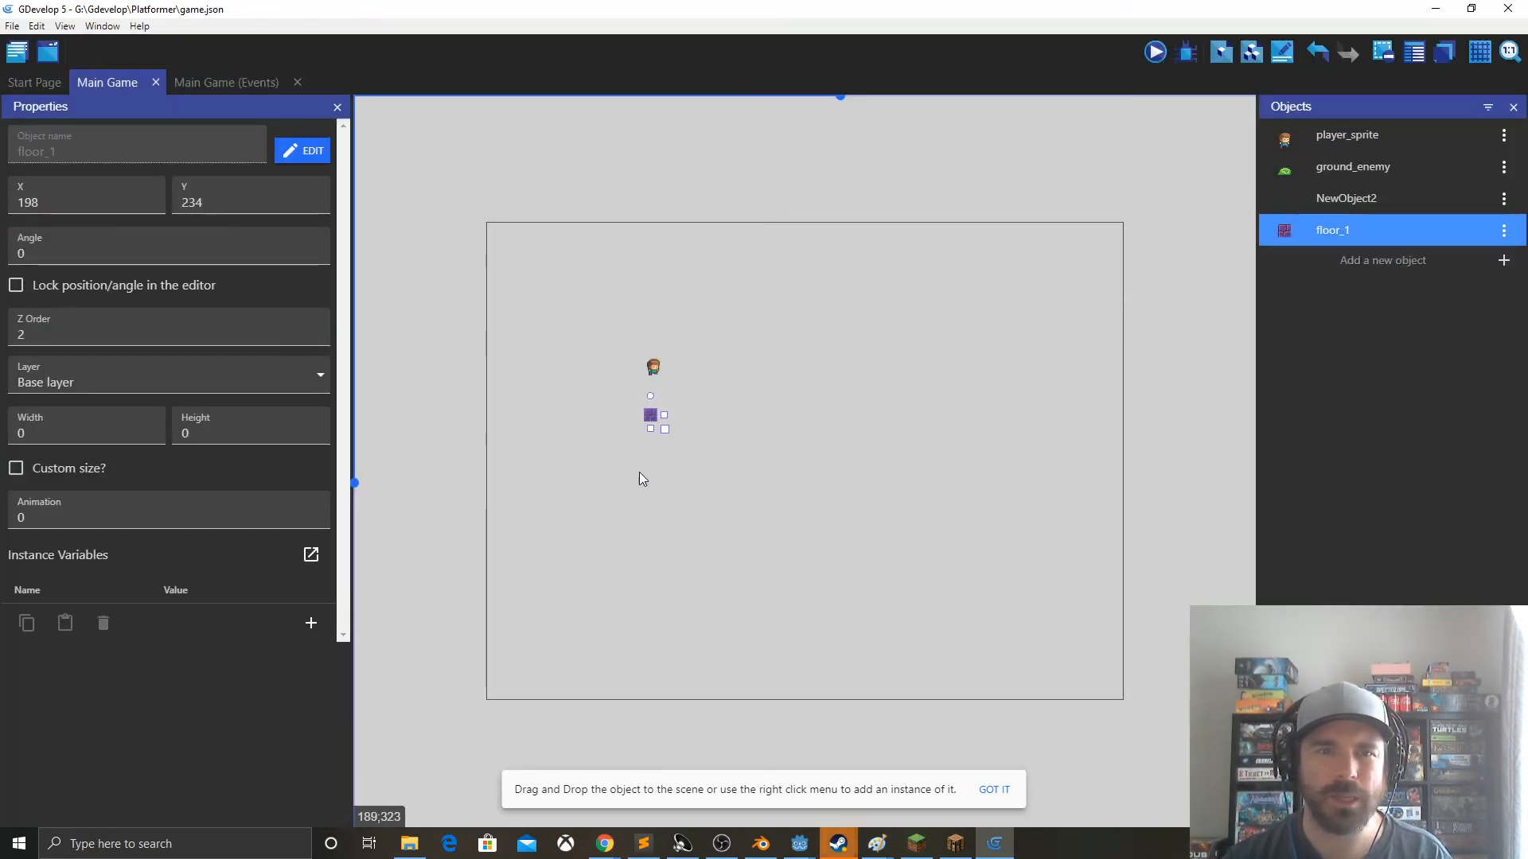
- Show the scene grid and set its cell width and cell height to 16 pixels
click(1480, 52)
click(1477, 99)
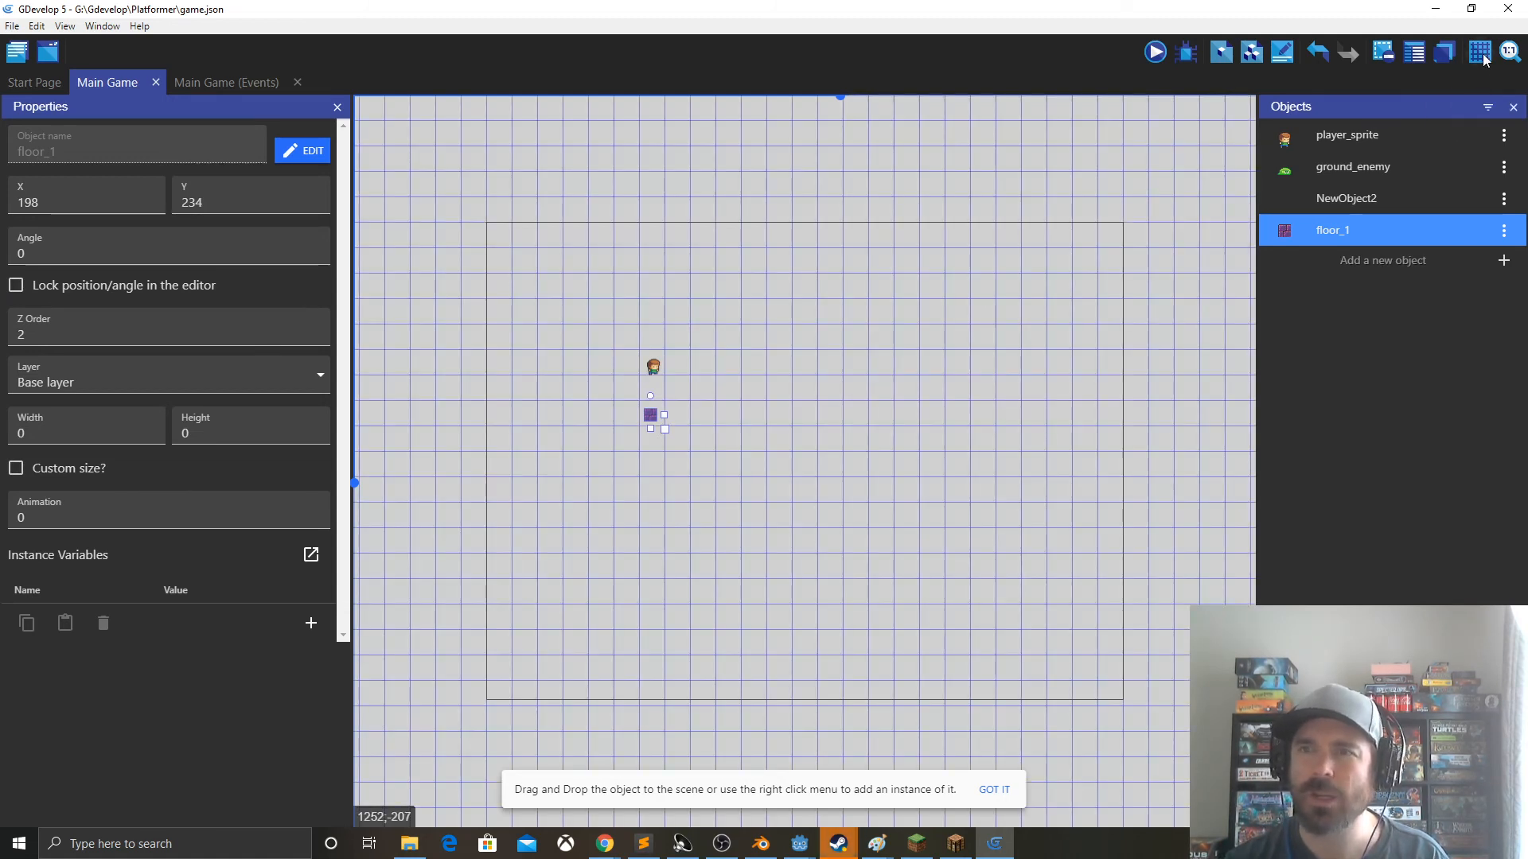
click(1478, 53)
click(1465, 128)
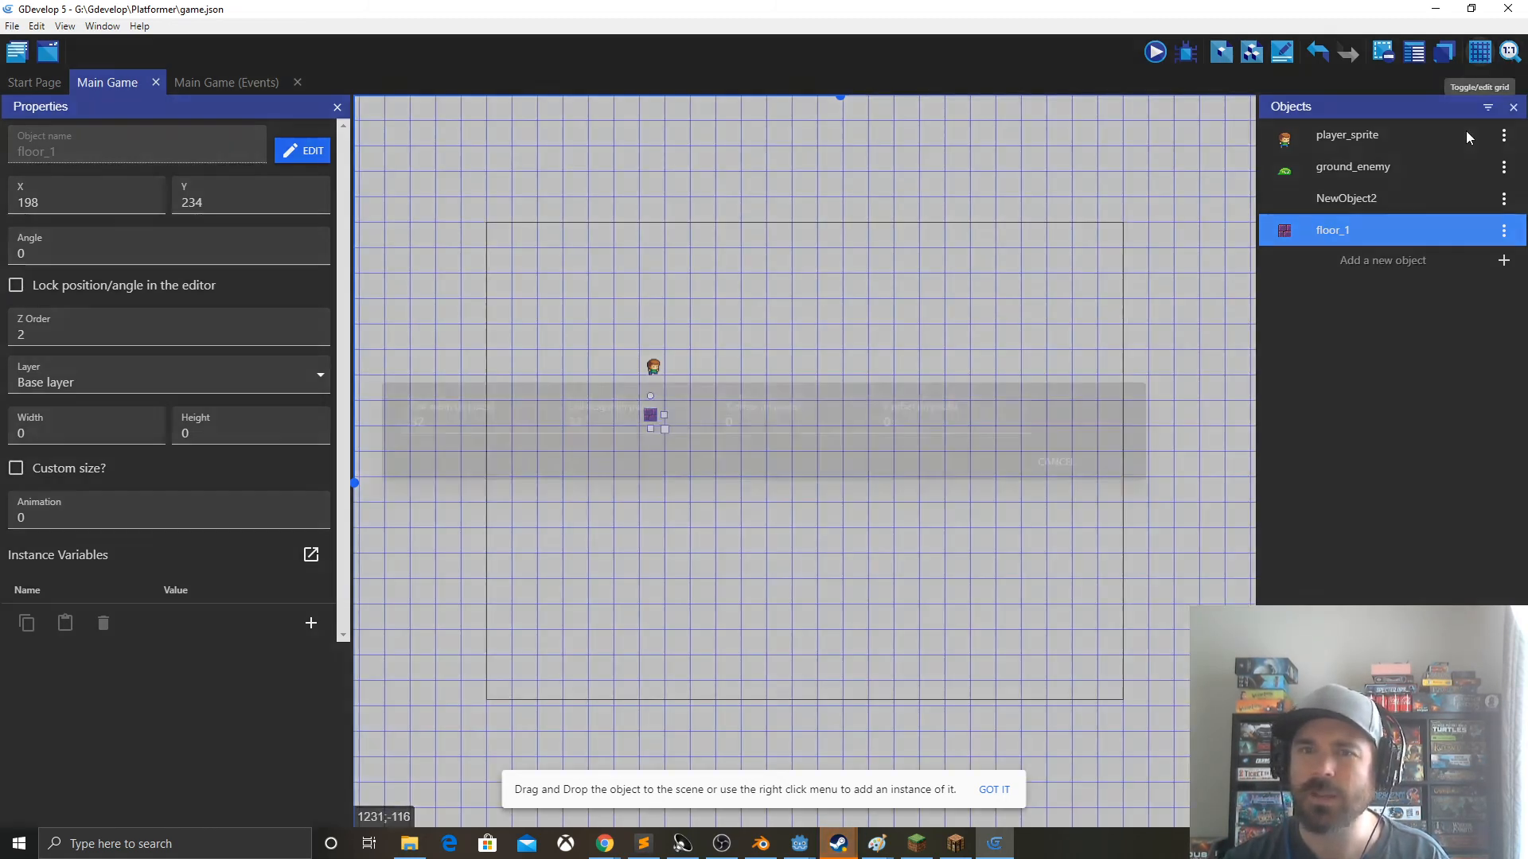
double_click(442, 423)
text(16)
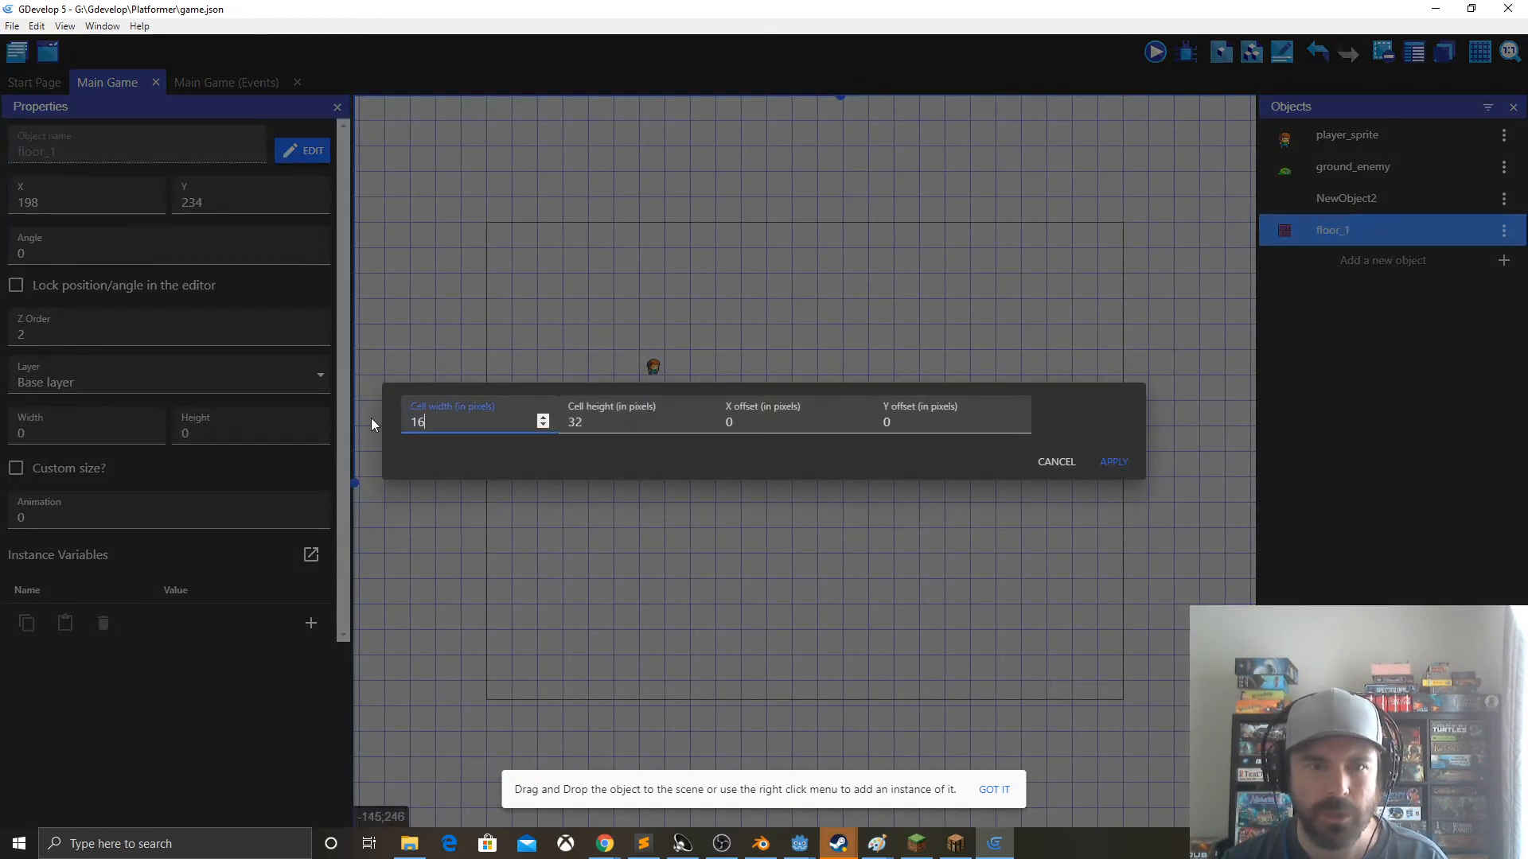
key(Tab)
text(16)
click(1113, 462)
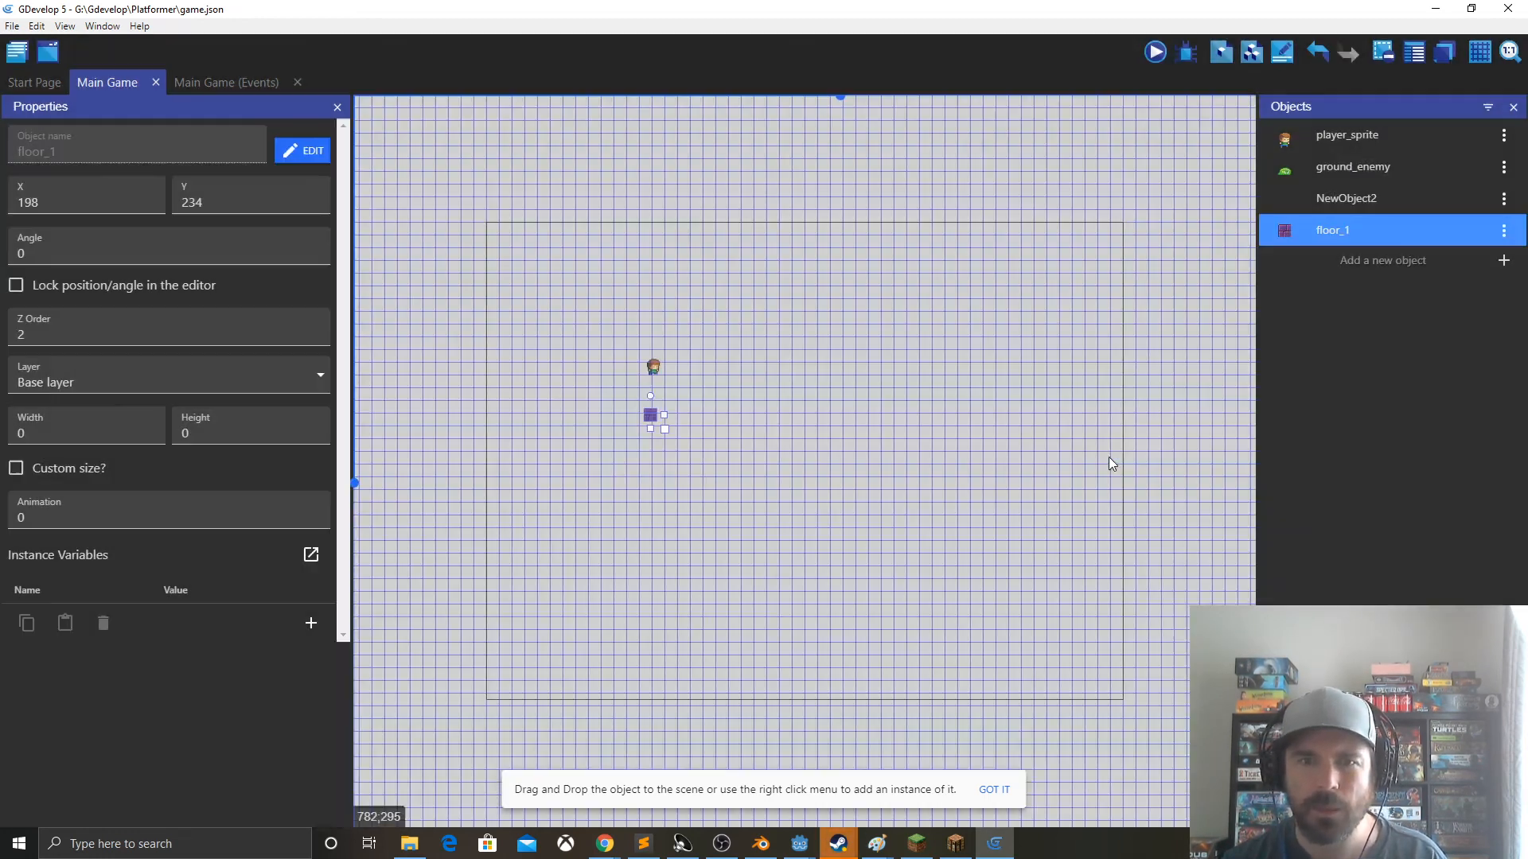
- Arrange three adjacent grid-snapped floor_1 tiles beneath the player at Y 224, duplicating the tile, and preview the game
mouse_move(651, 415)
mouse_down()
mouse_move(694, 419)
mouse_move(660, 420)
mouse_move(665, 407)
mouse_up()
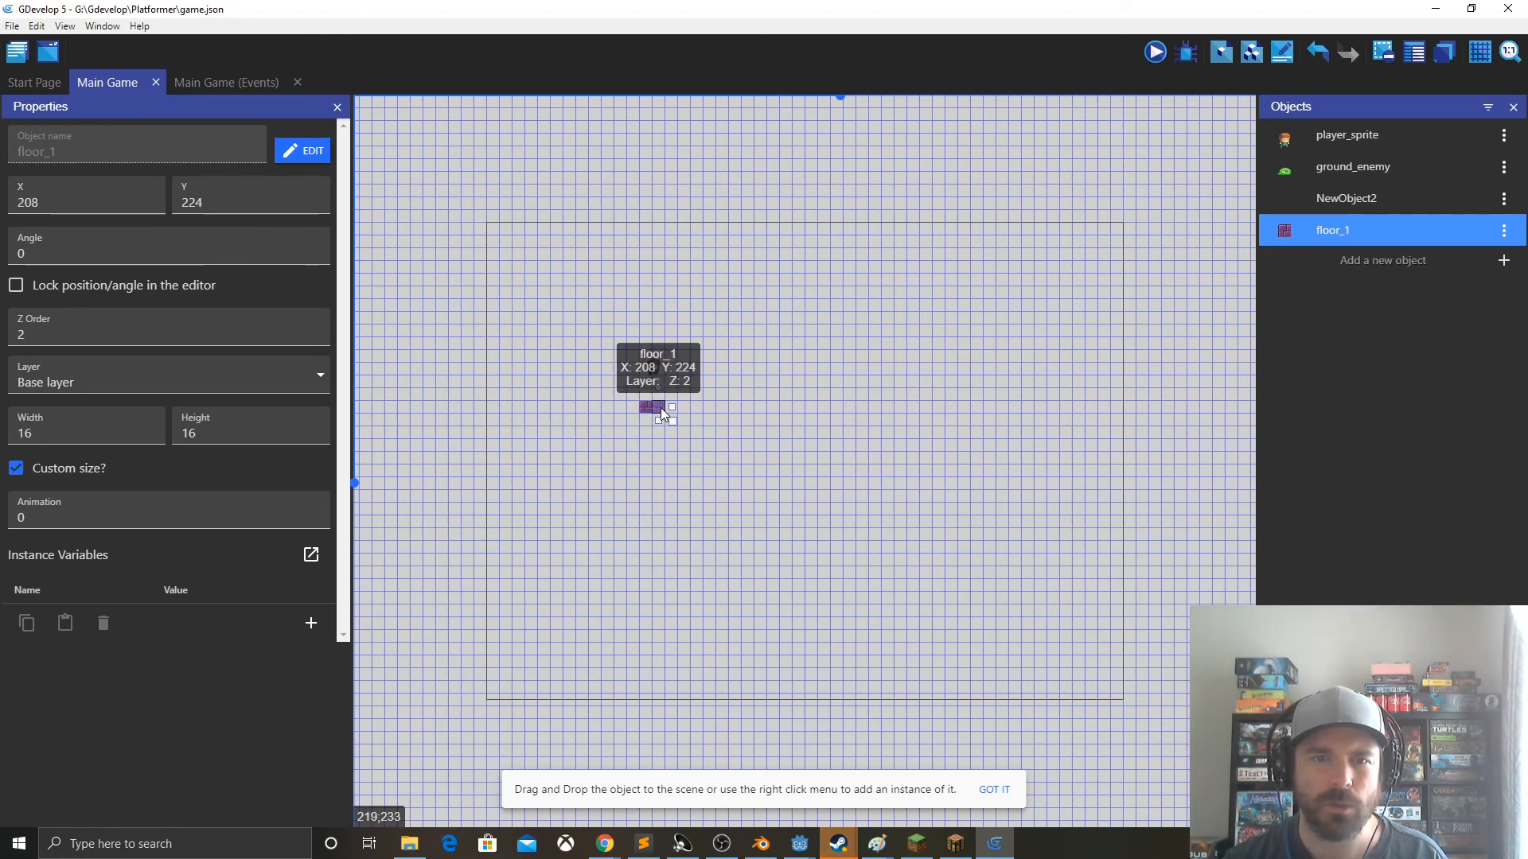
ctrl+drag(673, 408, 690, 408)
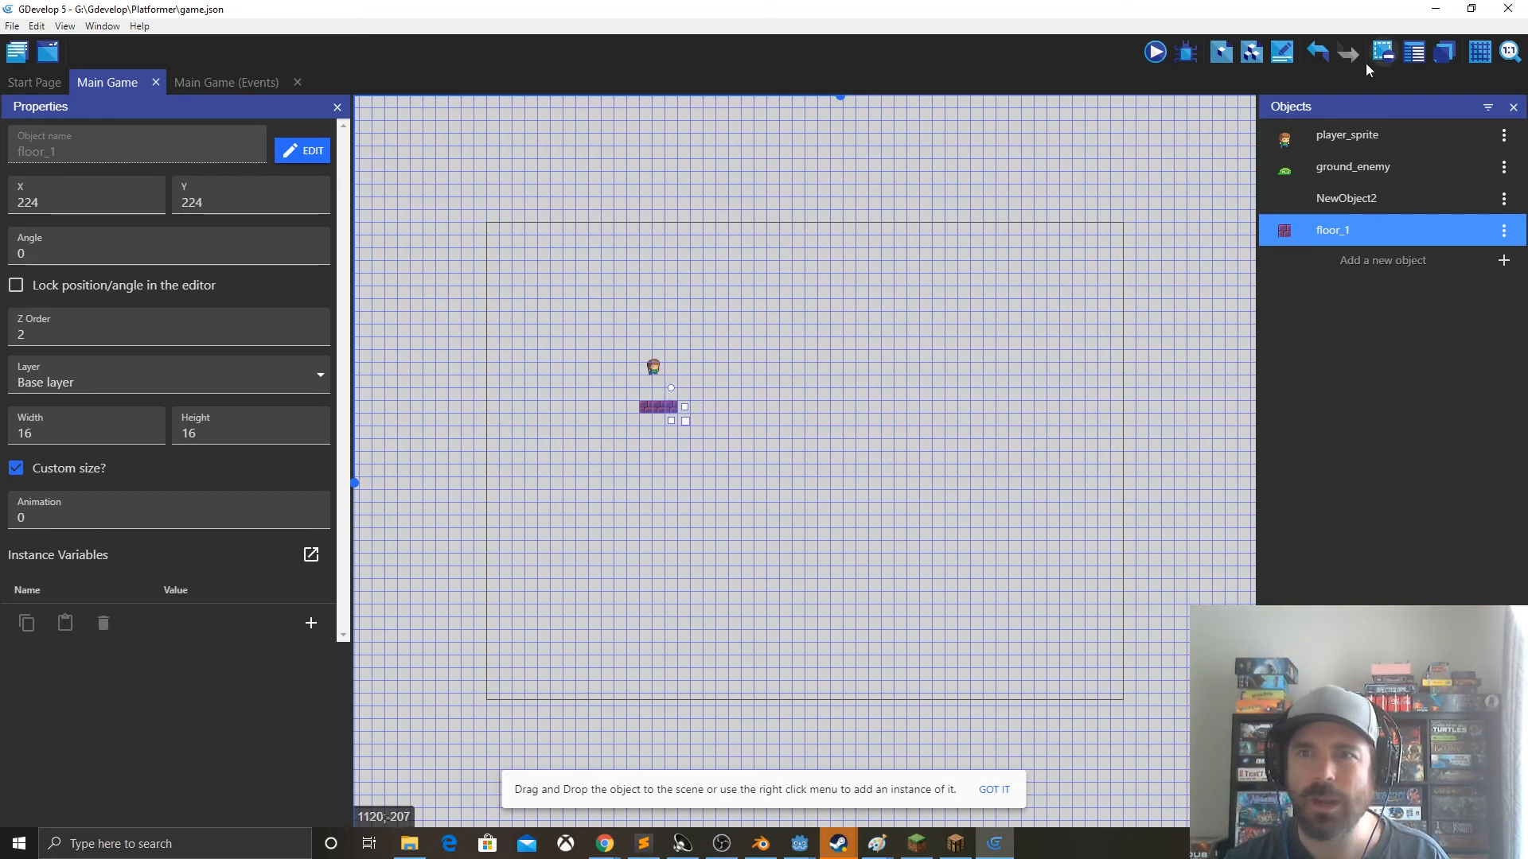
click(1155, 52)
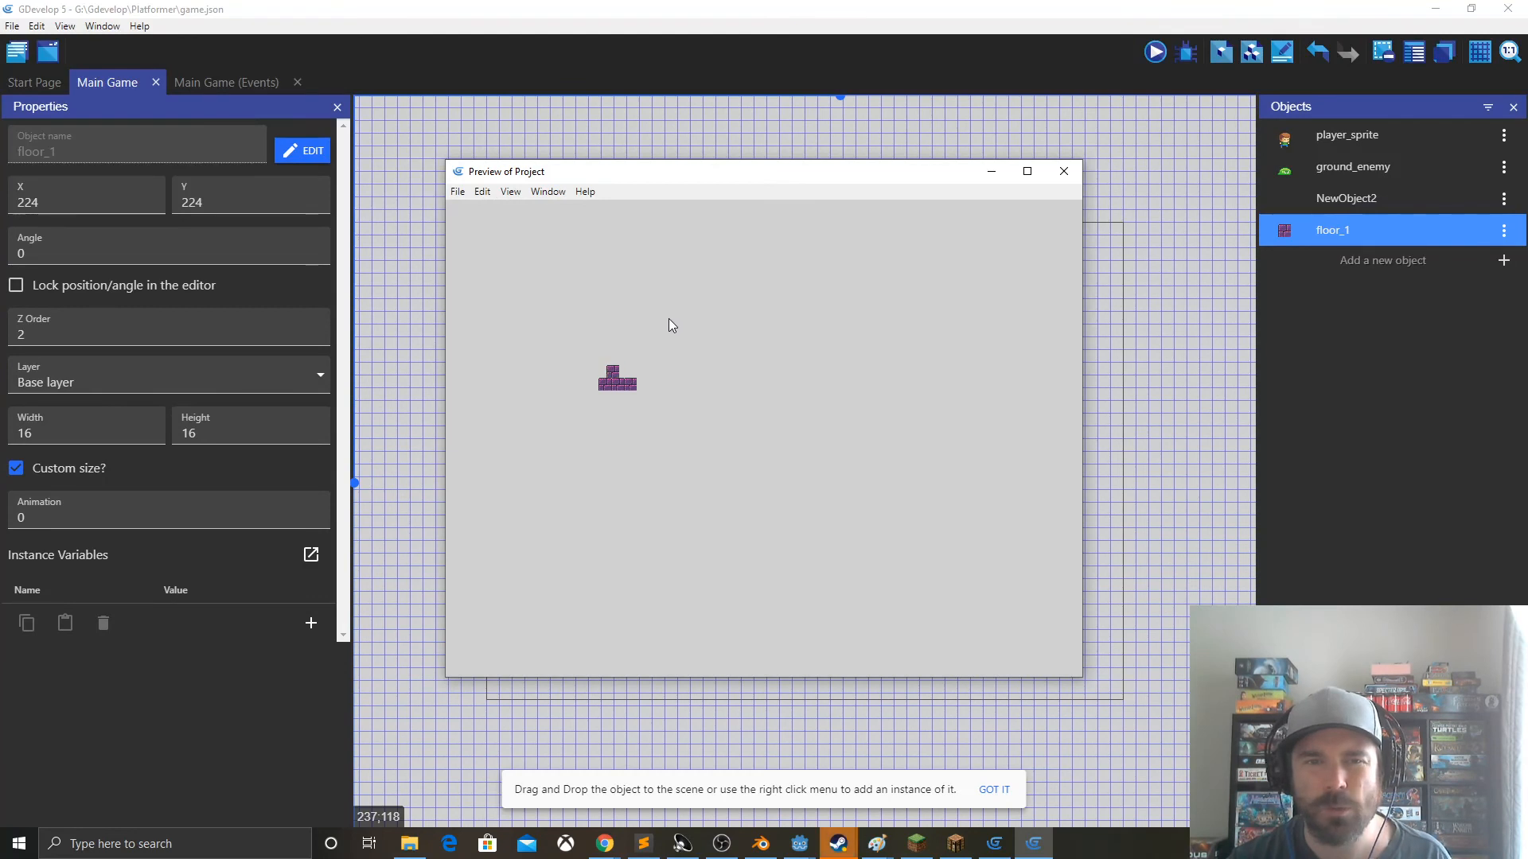
- Delete the stray floor tile frame from player_sprite's idle animation, apply the change, and preview the game
click(1070, 173)
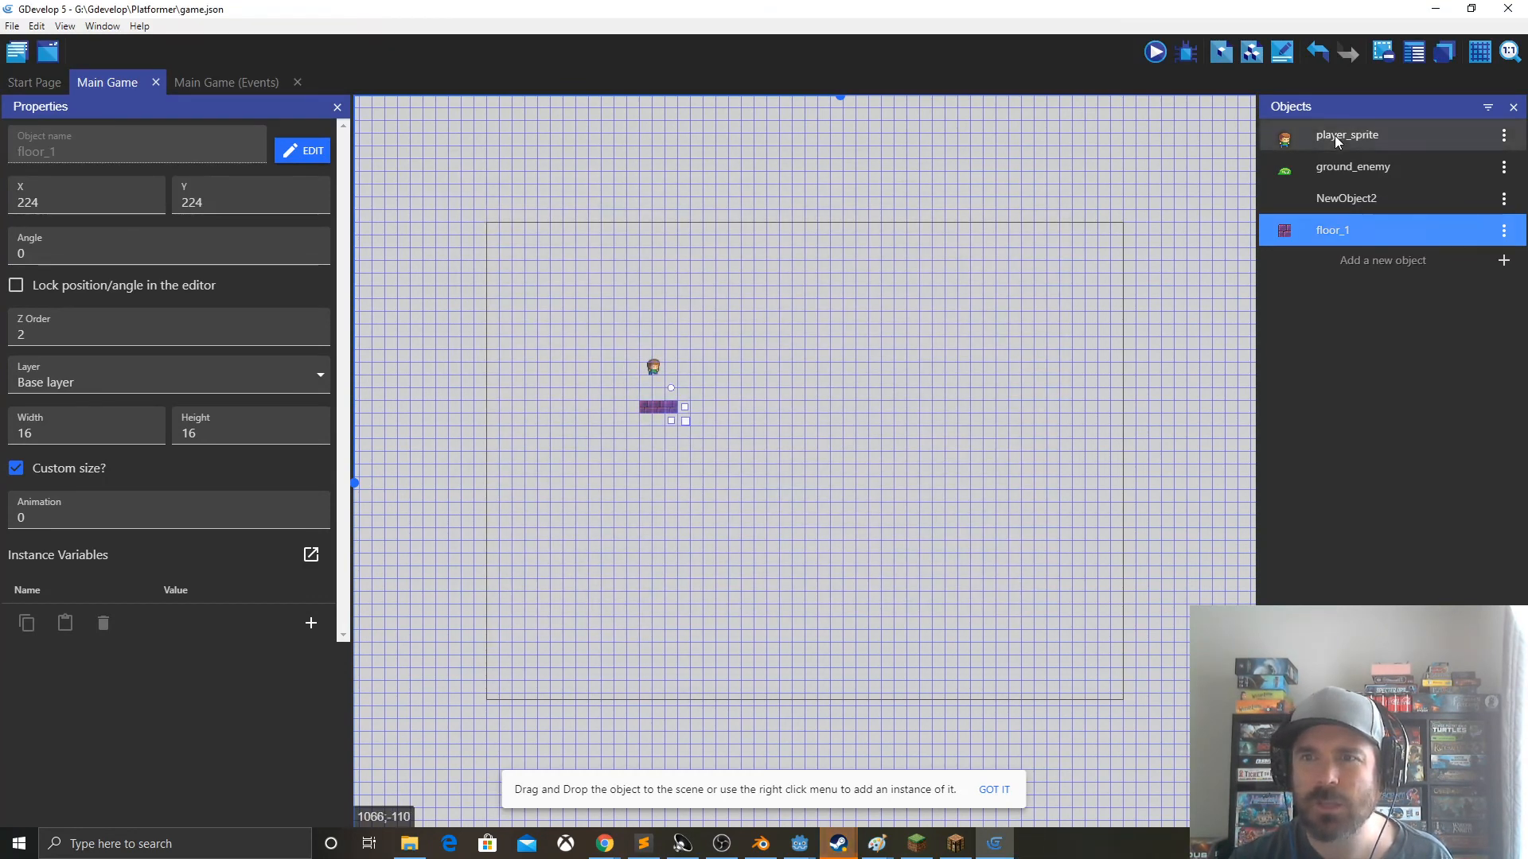
double_click(1334, 135)
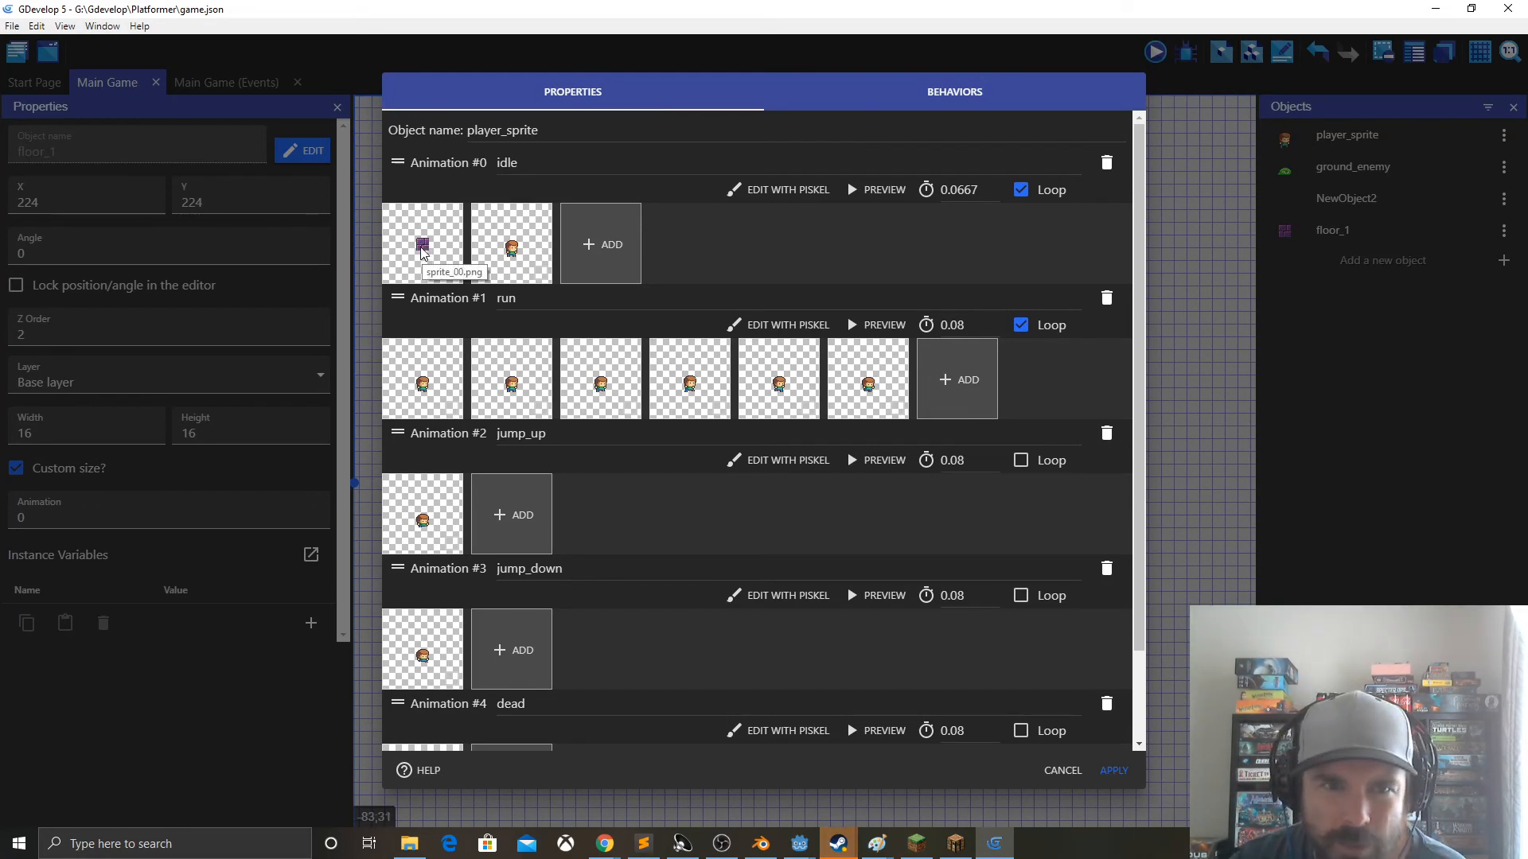
right_click(421, 251)
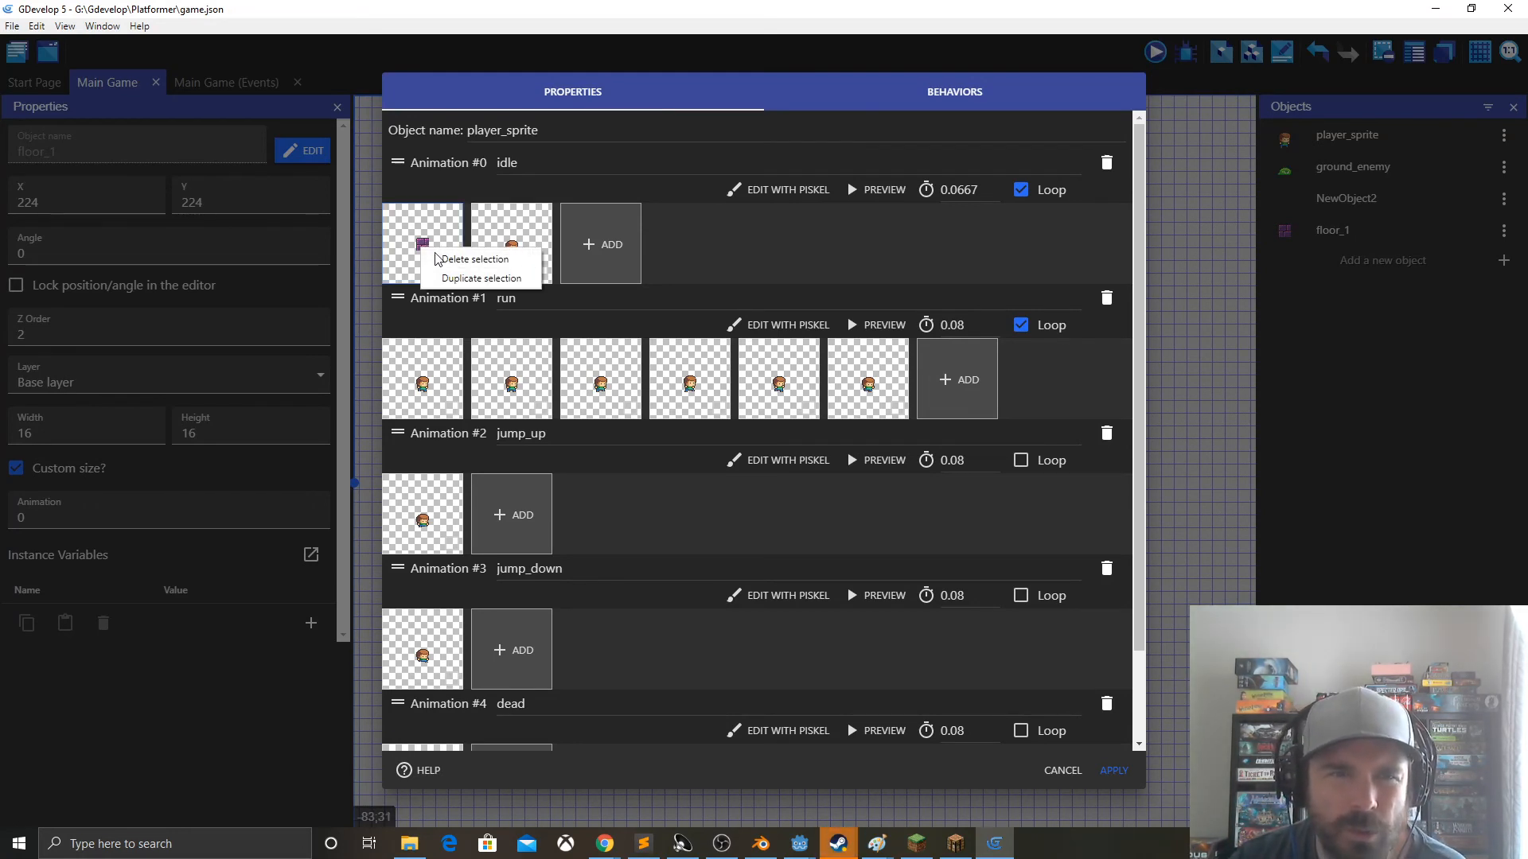
click(475, 260)
click(493, 247)
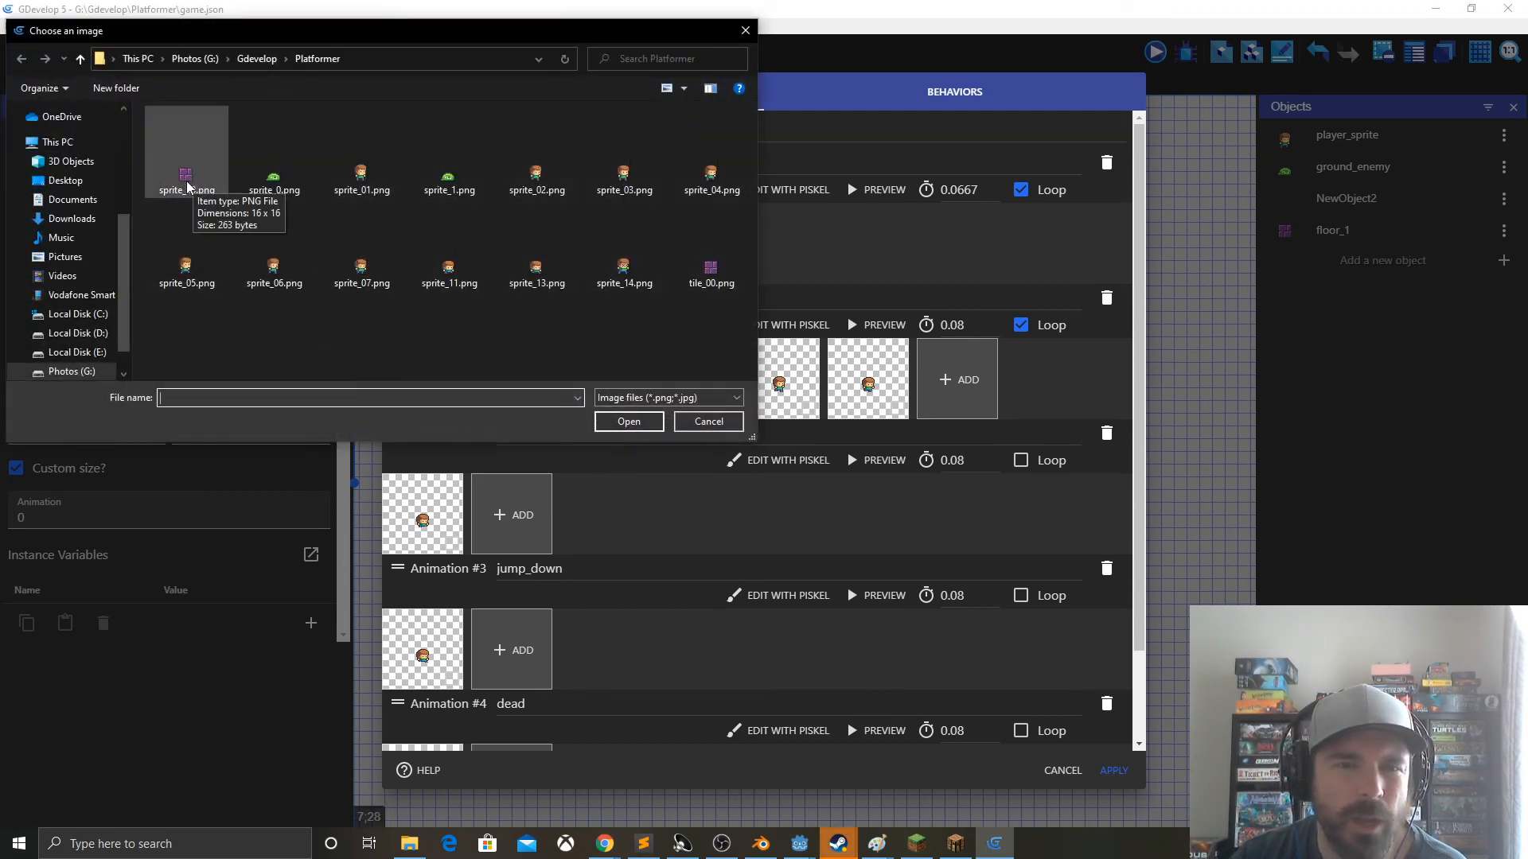
click(704, 421)
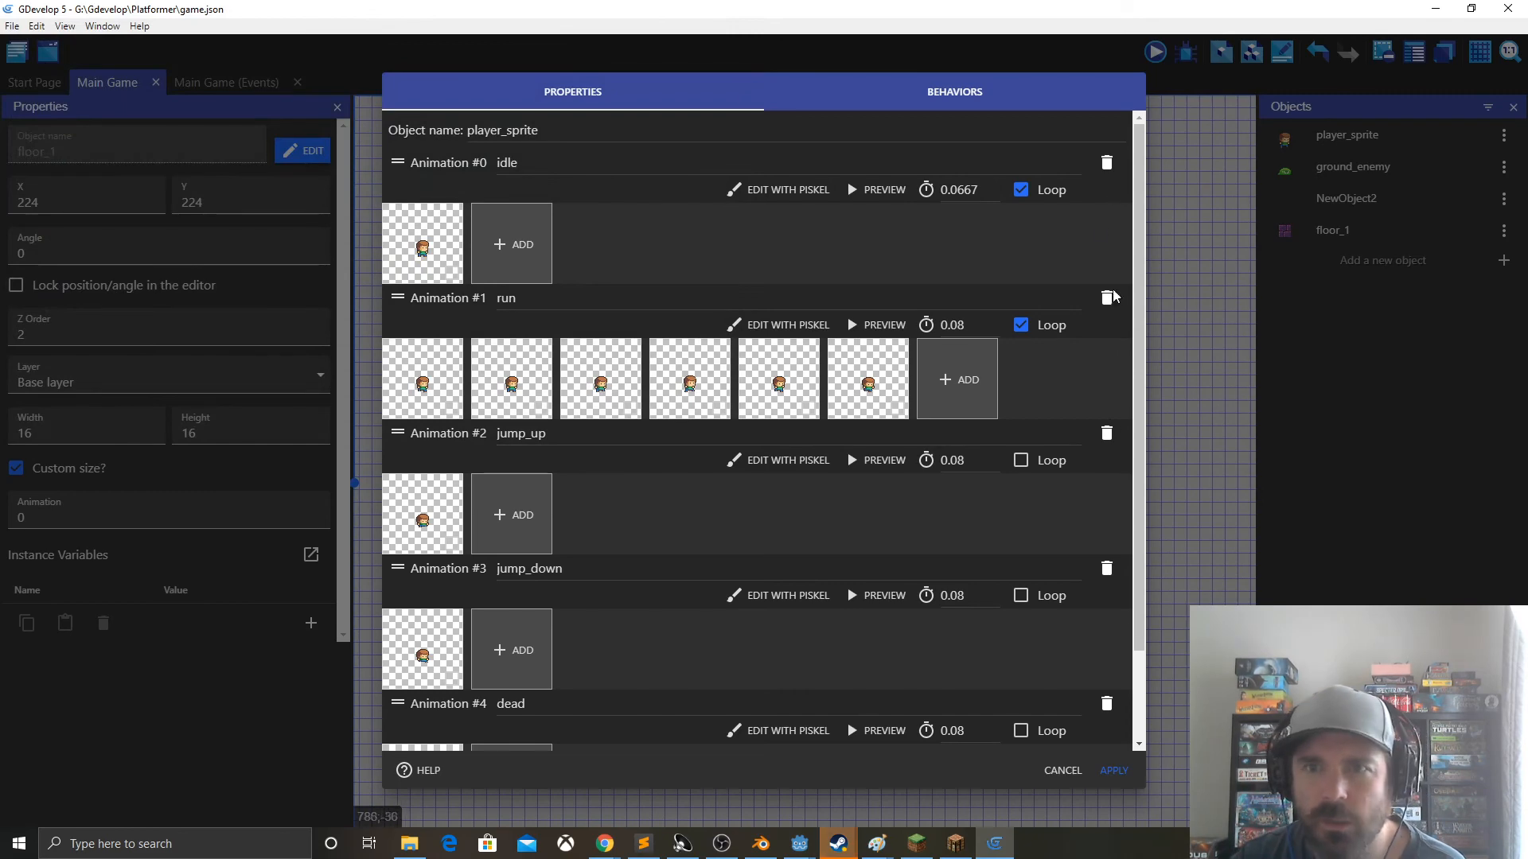
click(1113, 772)
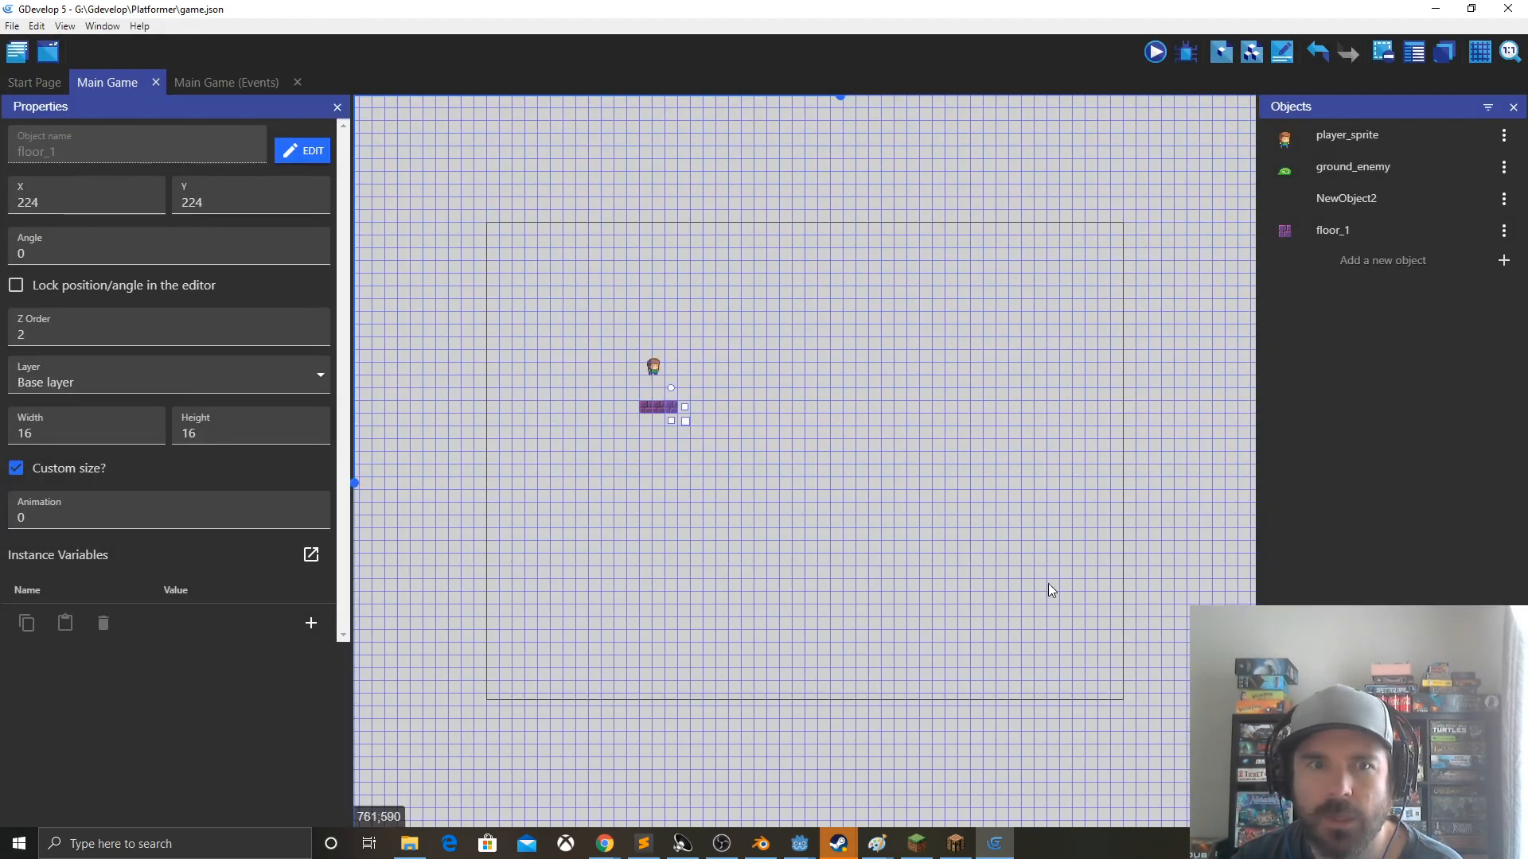
click(1155, 54)
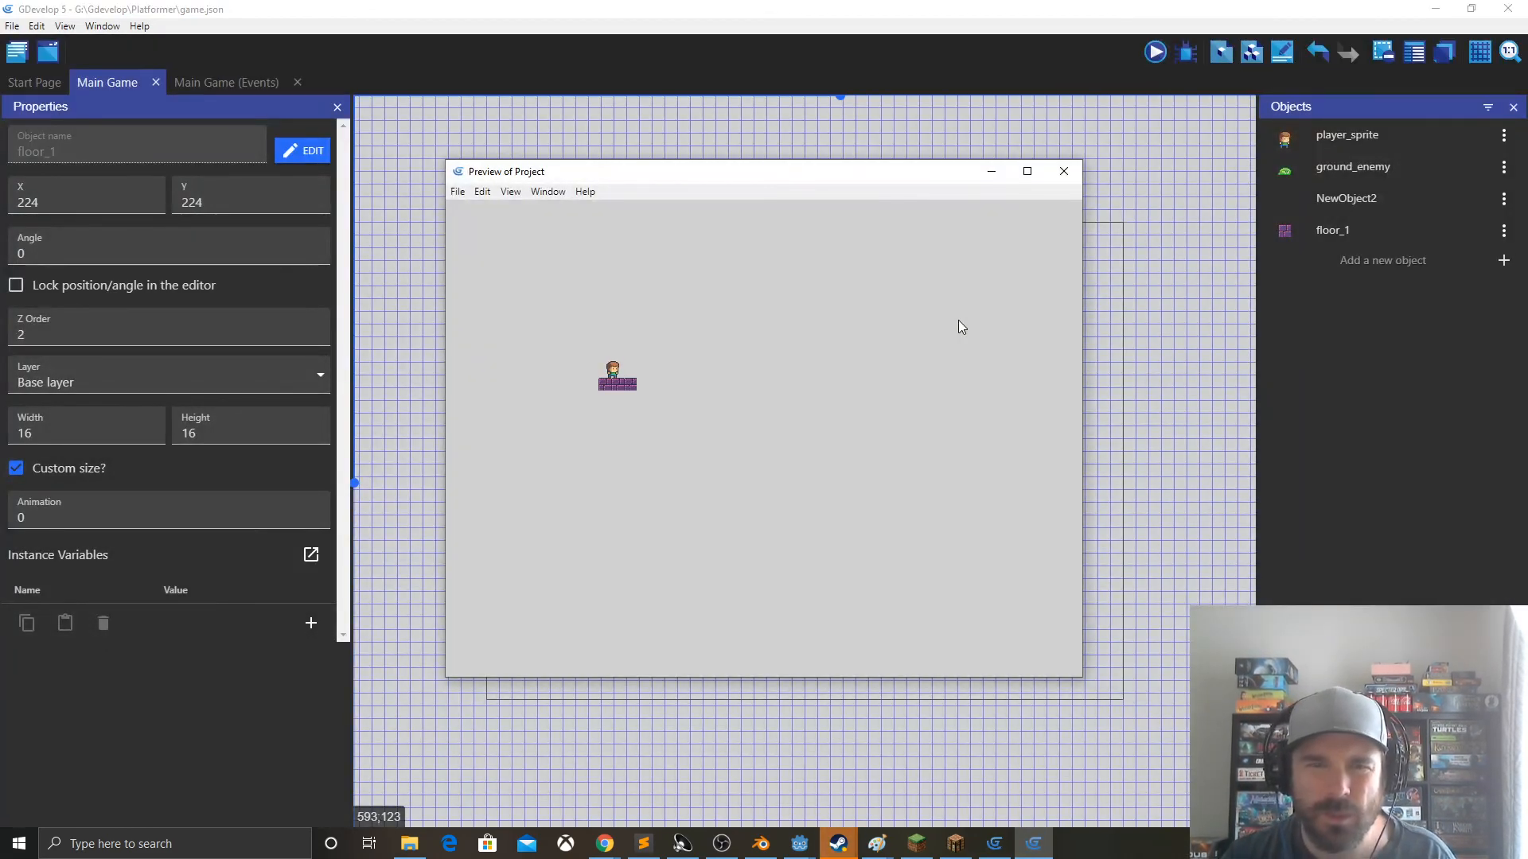
click(1055, 175)
- Enable default controls in player_sprite's PlatformerObject behavior and apply the change
click(1395, 137)
click(1503, 138)
click(1472, 159)
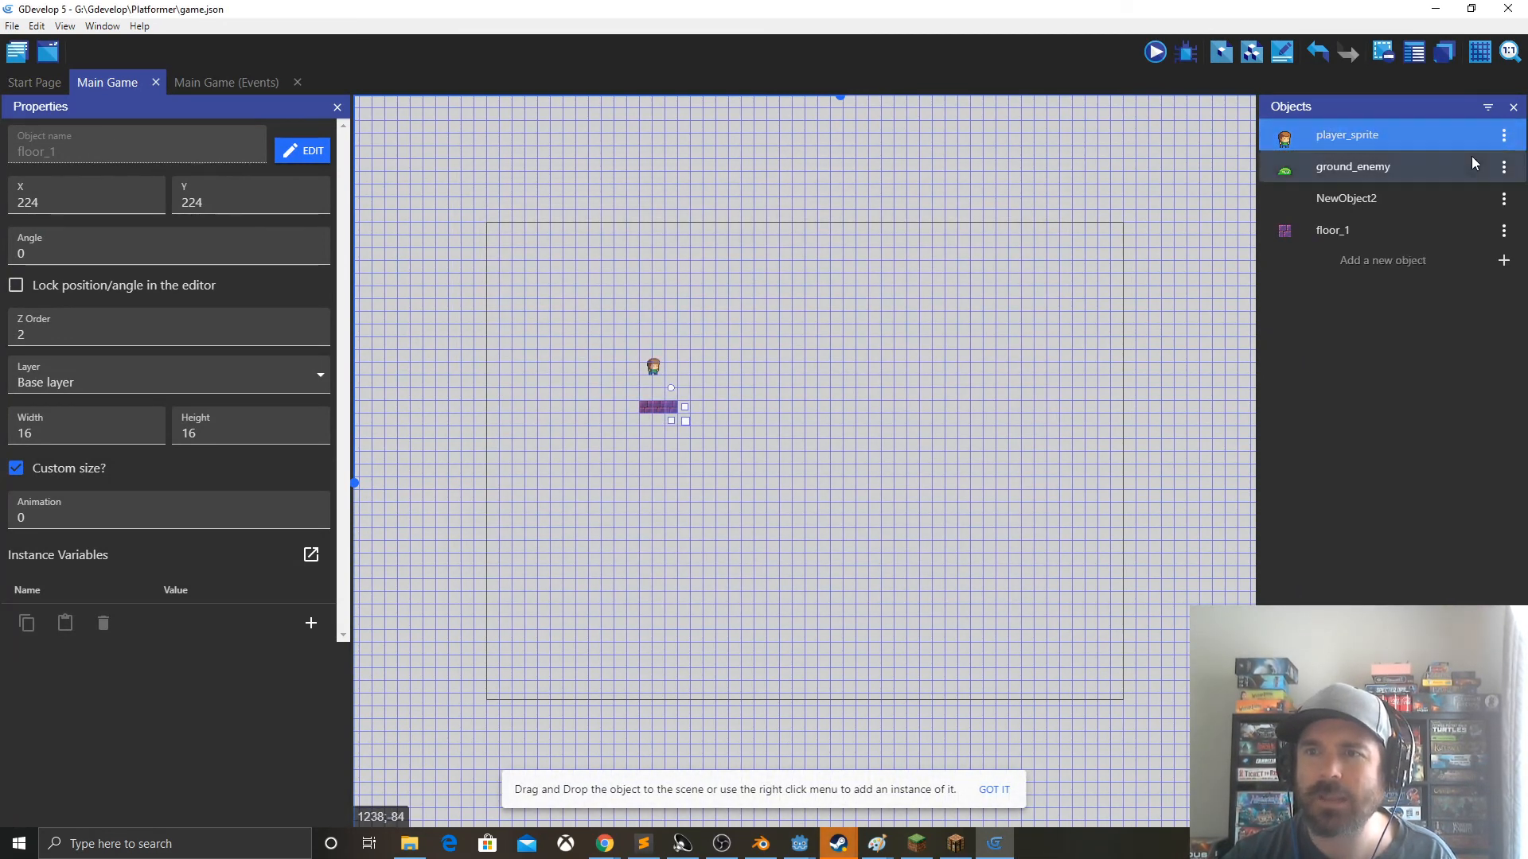
click(1472, 165)
click(1503, 166)
click(1444, 165)
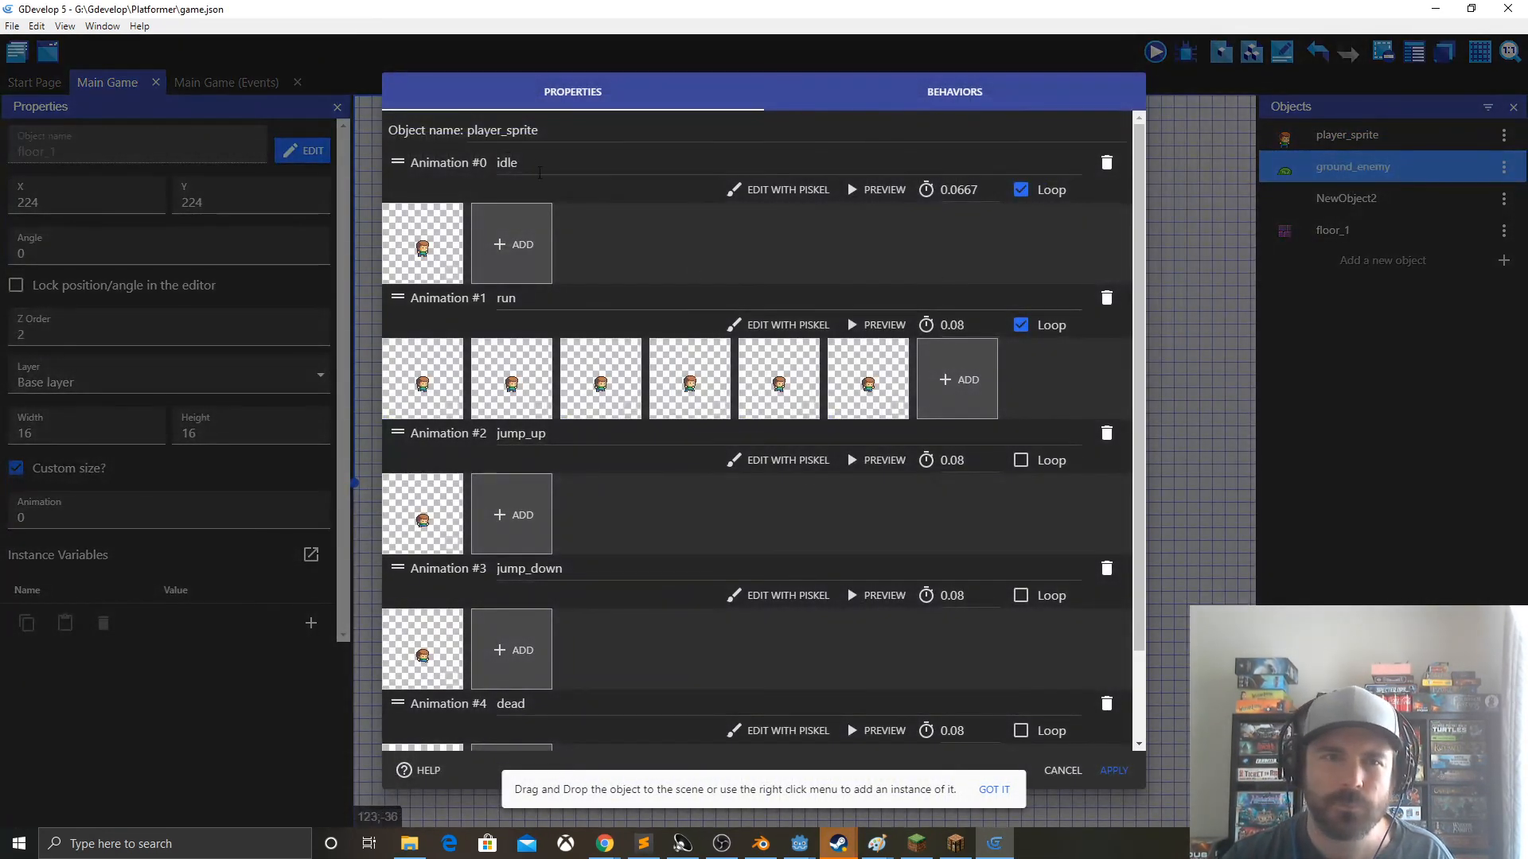
click(955, 94)
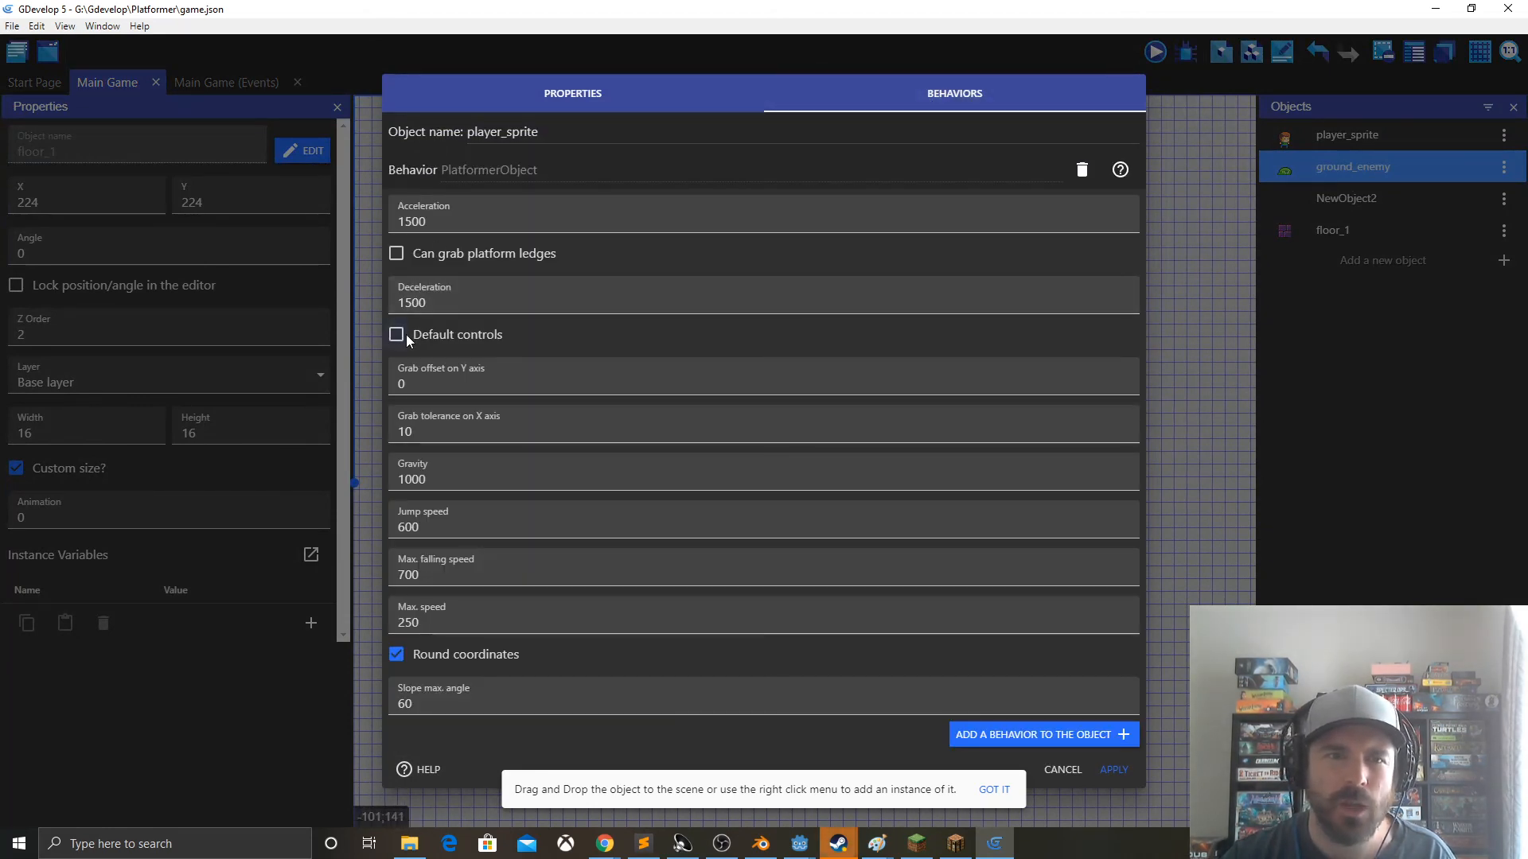
click(1110, 771)
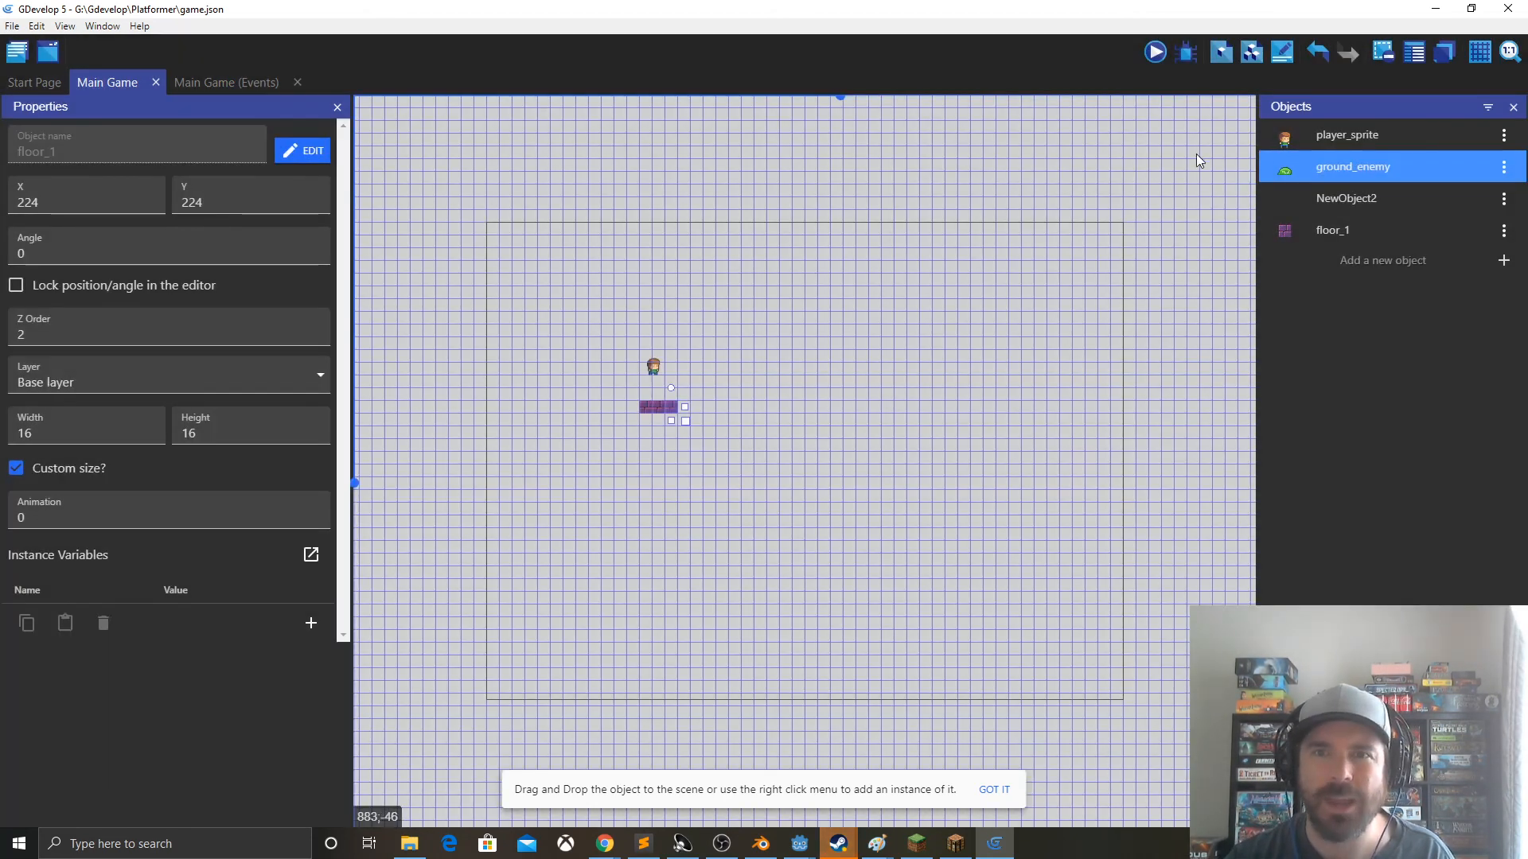
- Preview the game and test moving the player right and left along the floor tiles
click(1155, 53)
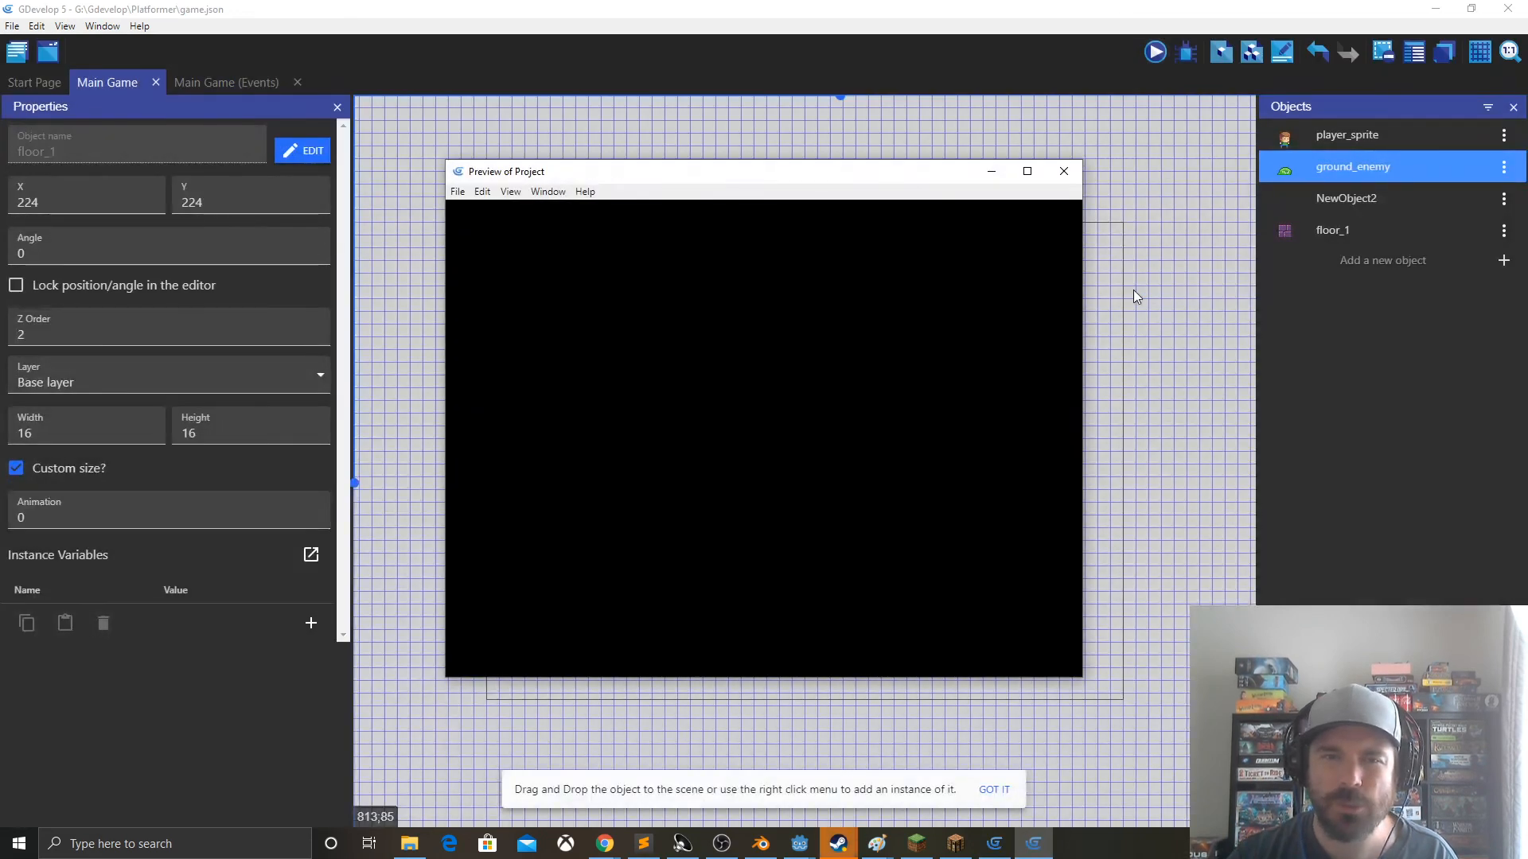
click(1064, 171)
click(1155, 53)
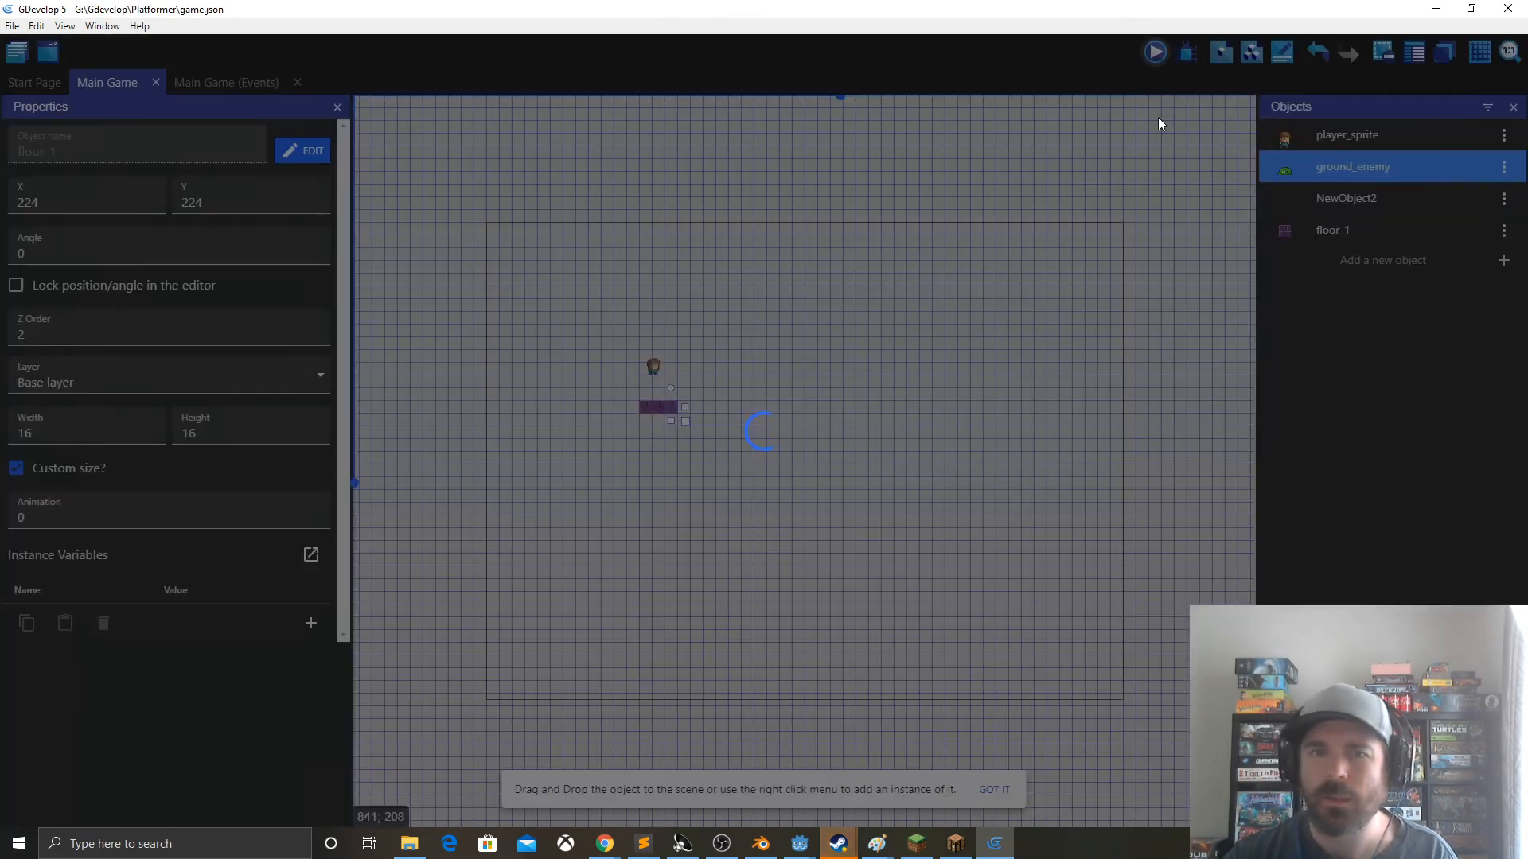
key(Right)
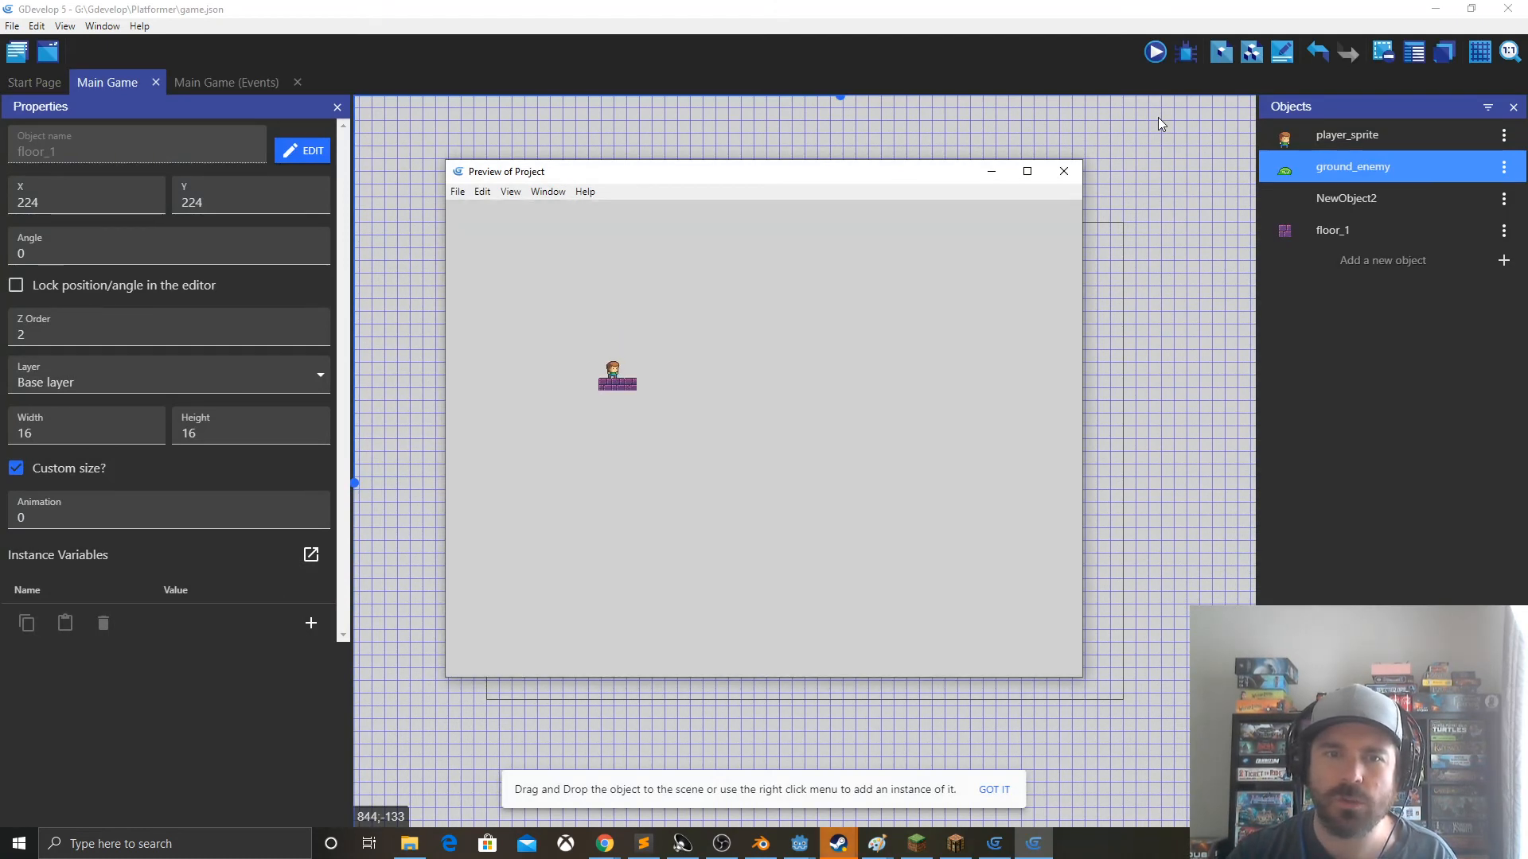
key(Left)
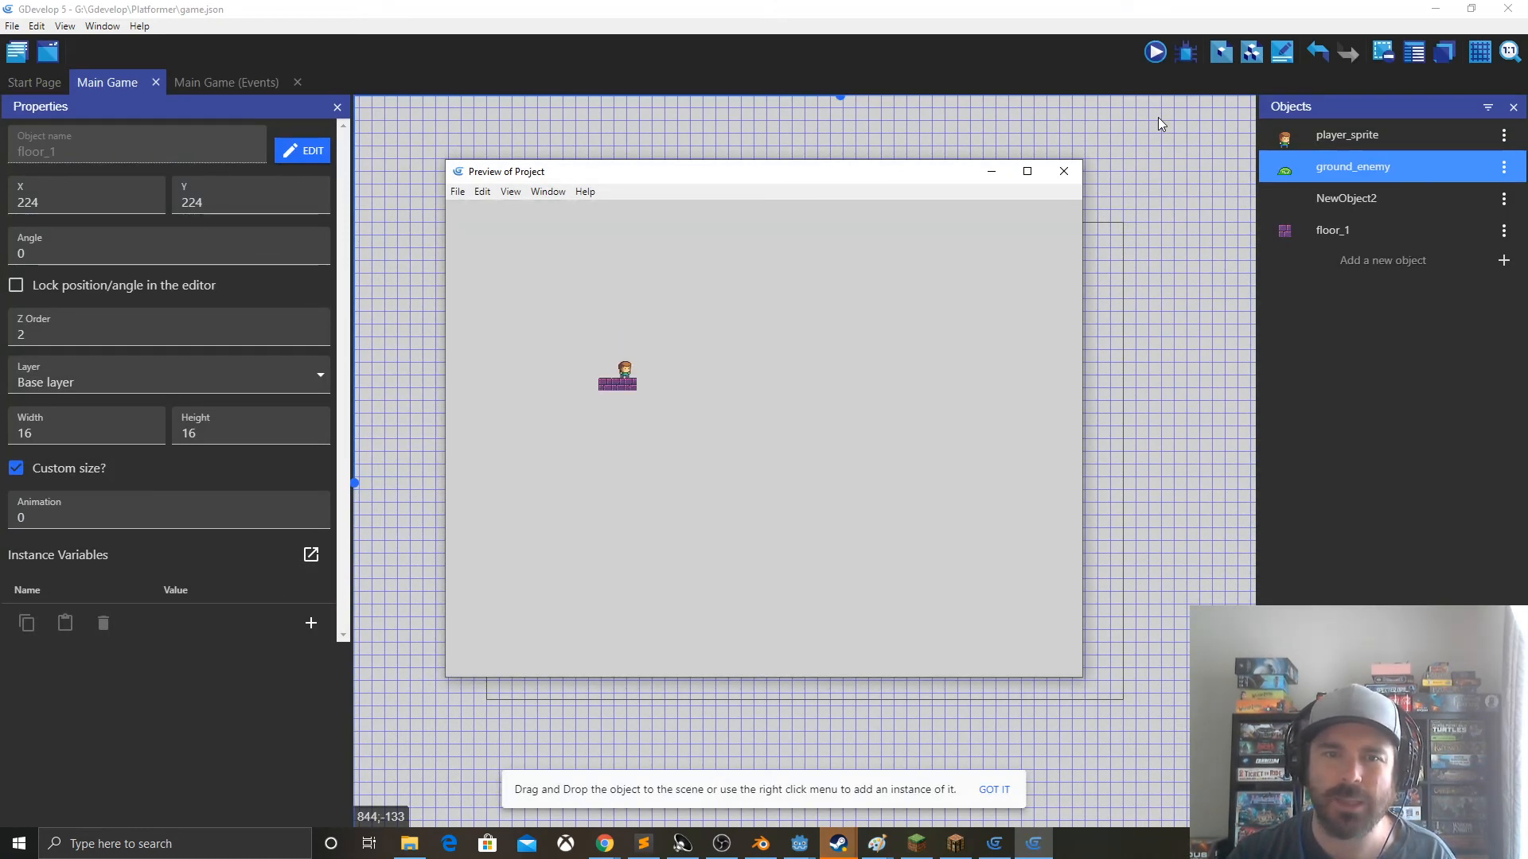
key(Left)
key(Right)
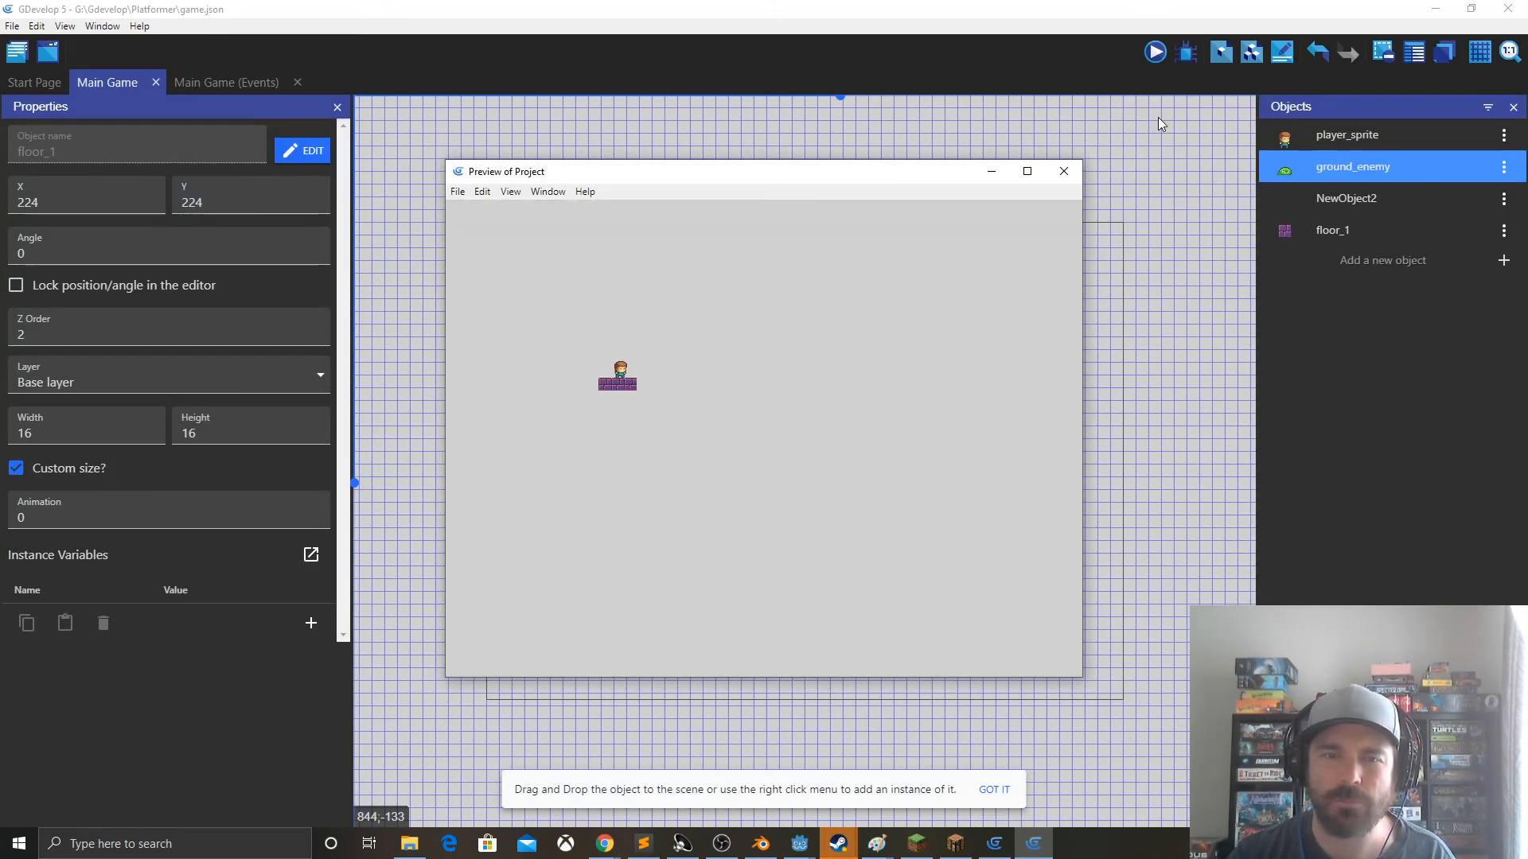
click(1074, 174)
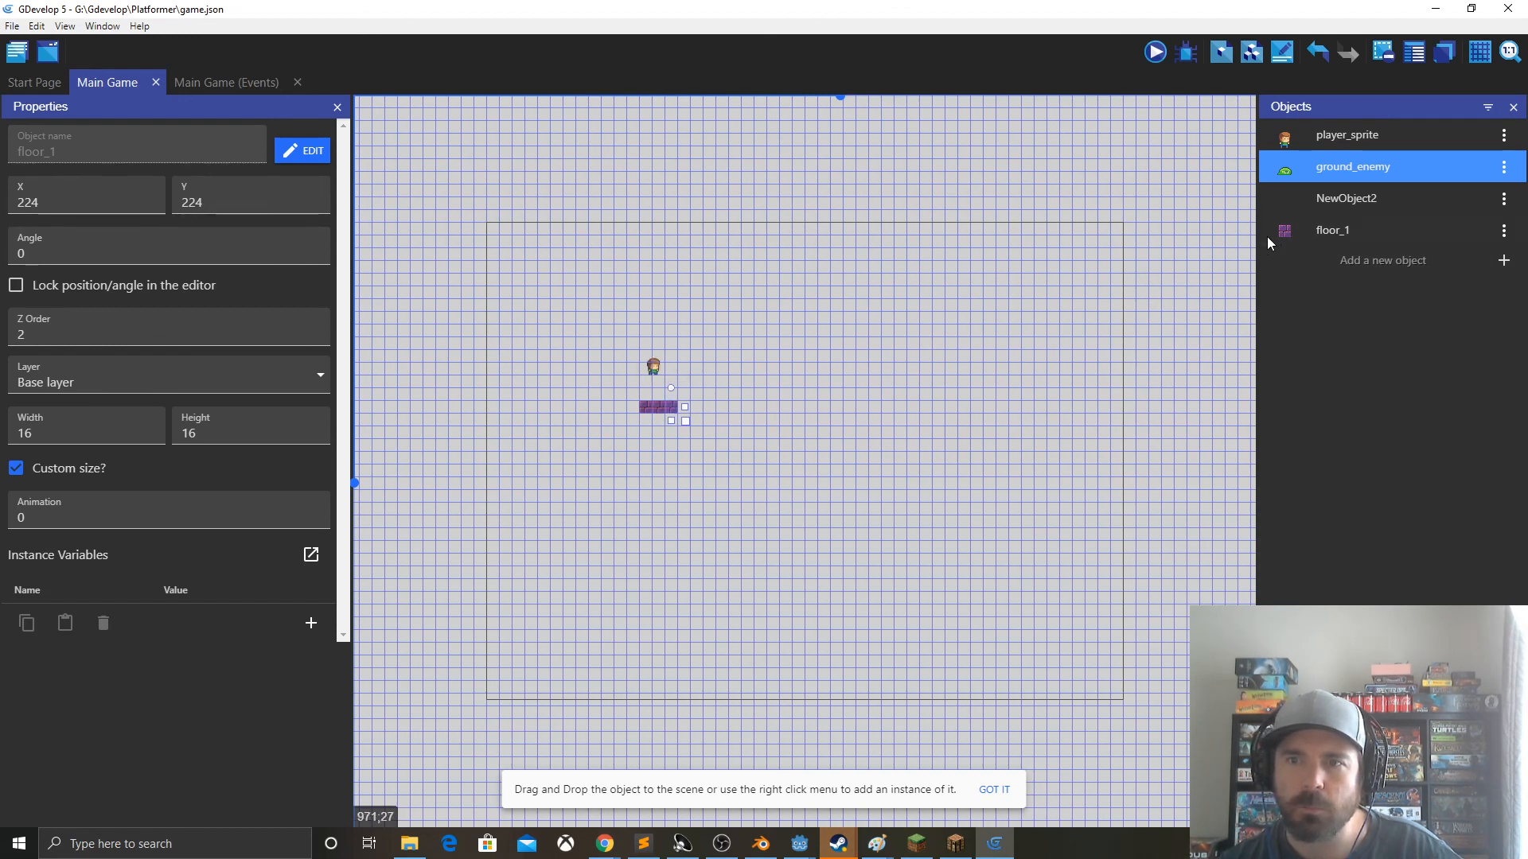
- Extend the floor row to the right with three more adjacent floor_1 tiles
drag(1332, 230, 689, 408)
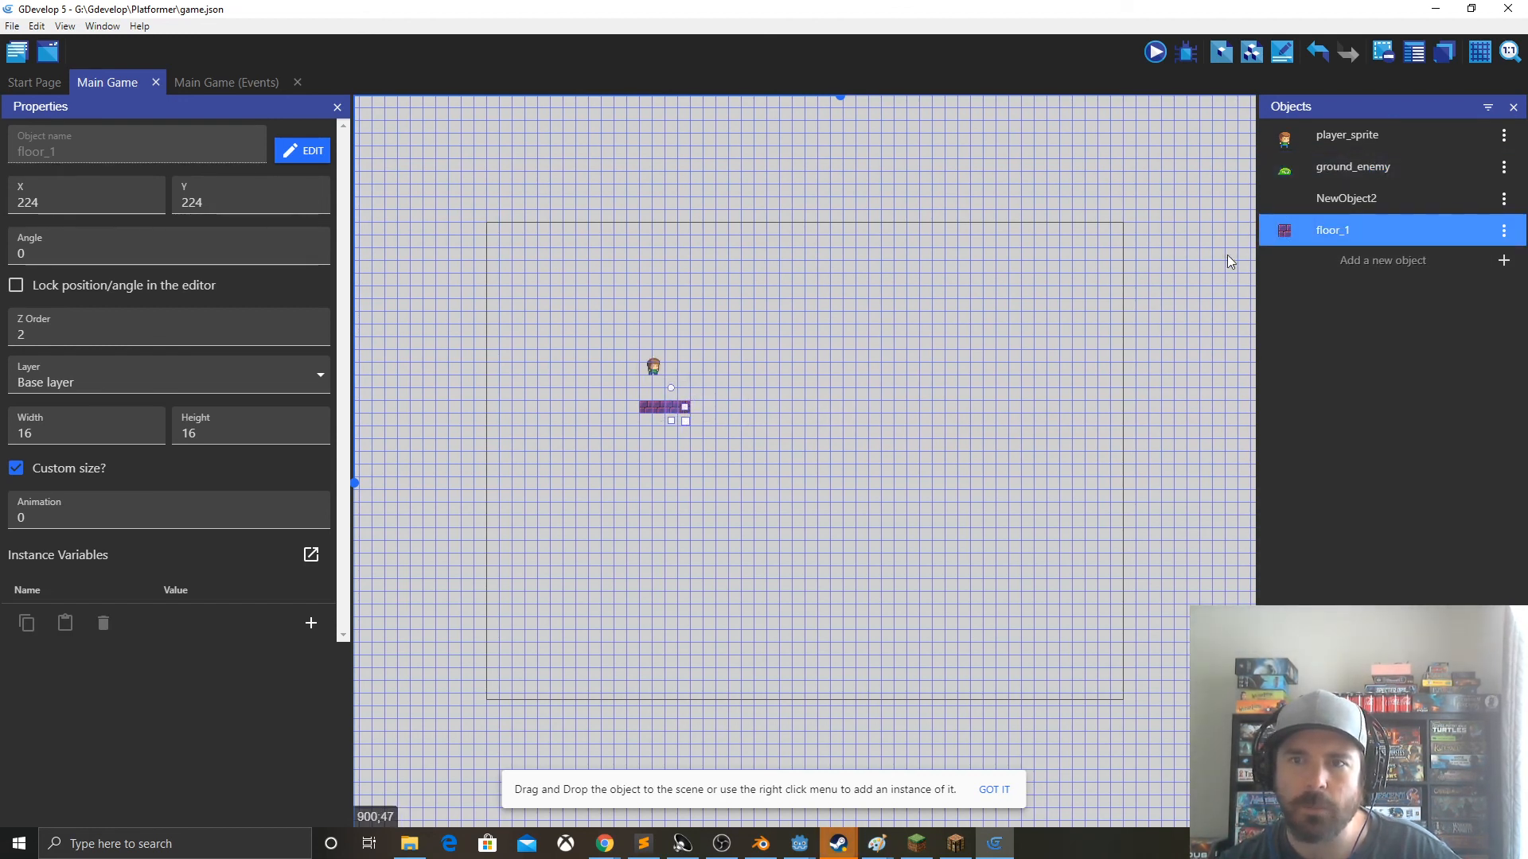
drag(1288, 237, 697, 407)
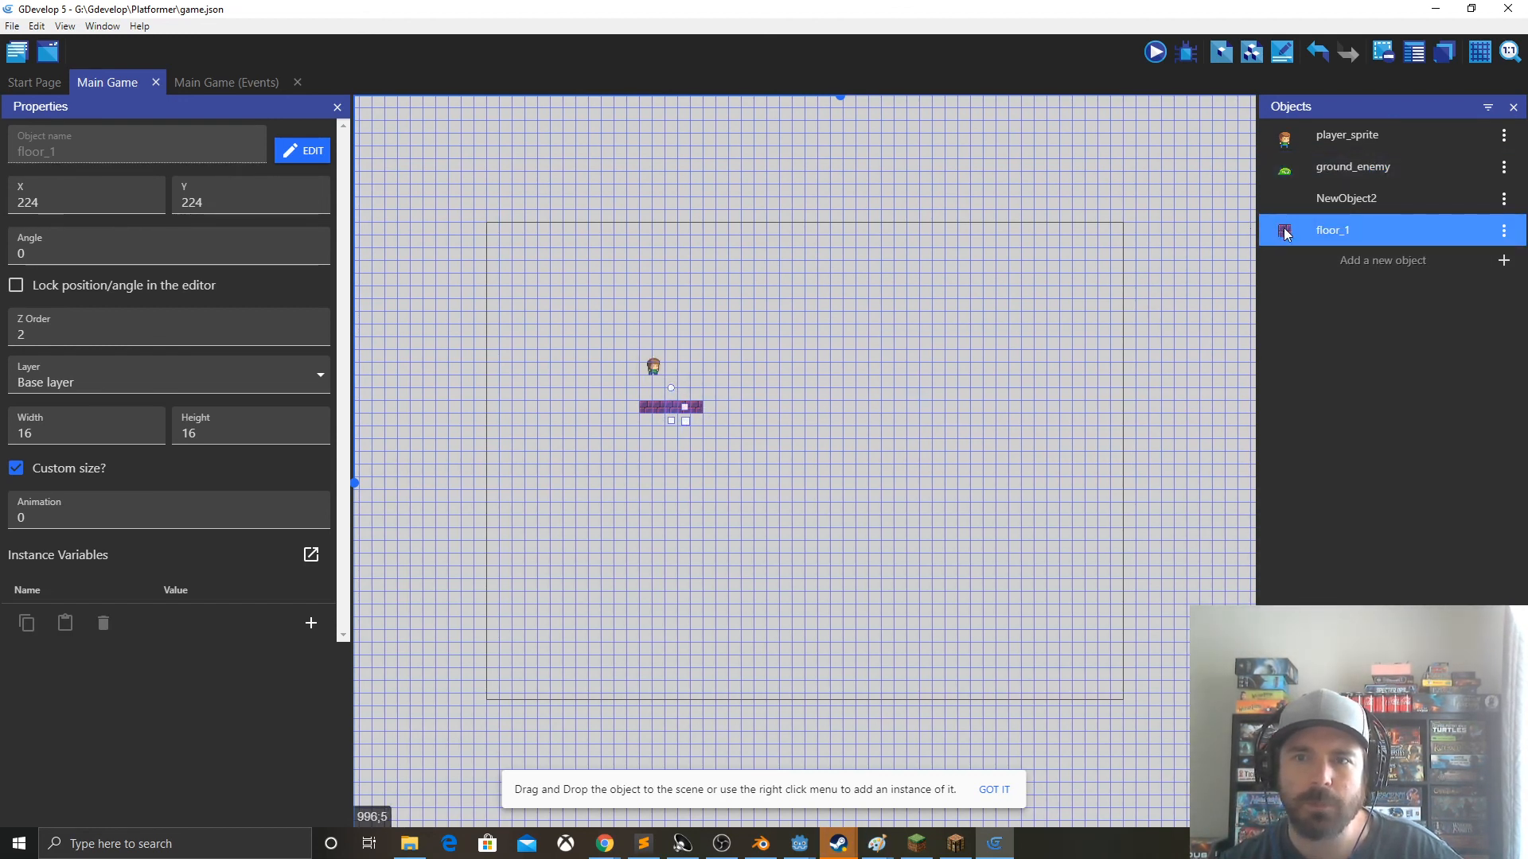
drag(1284, 232, 708, 409)
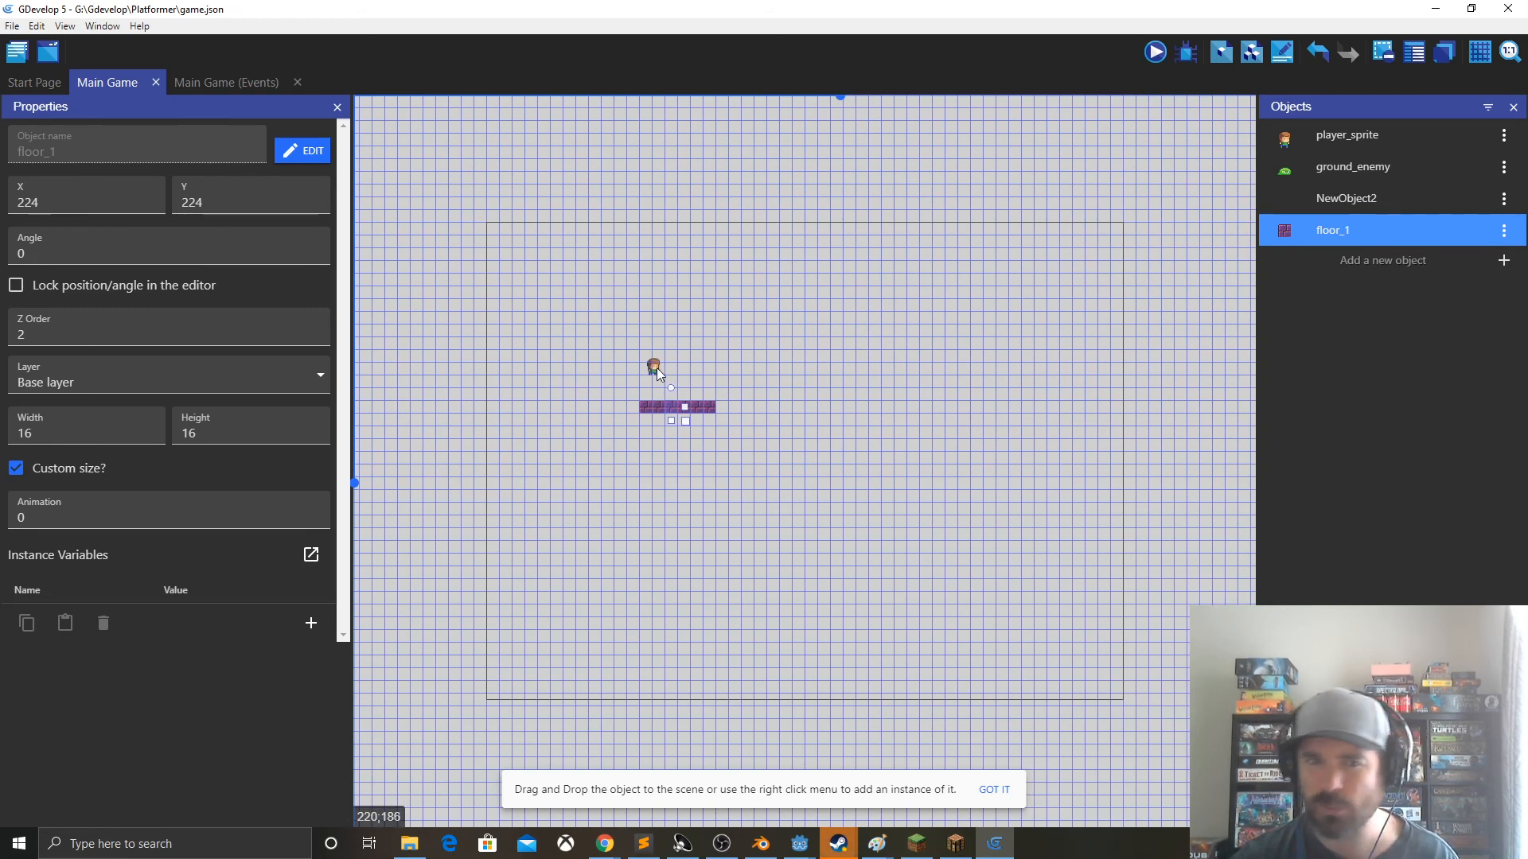
mouse_move(657, 371)
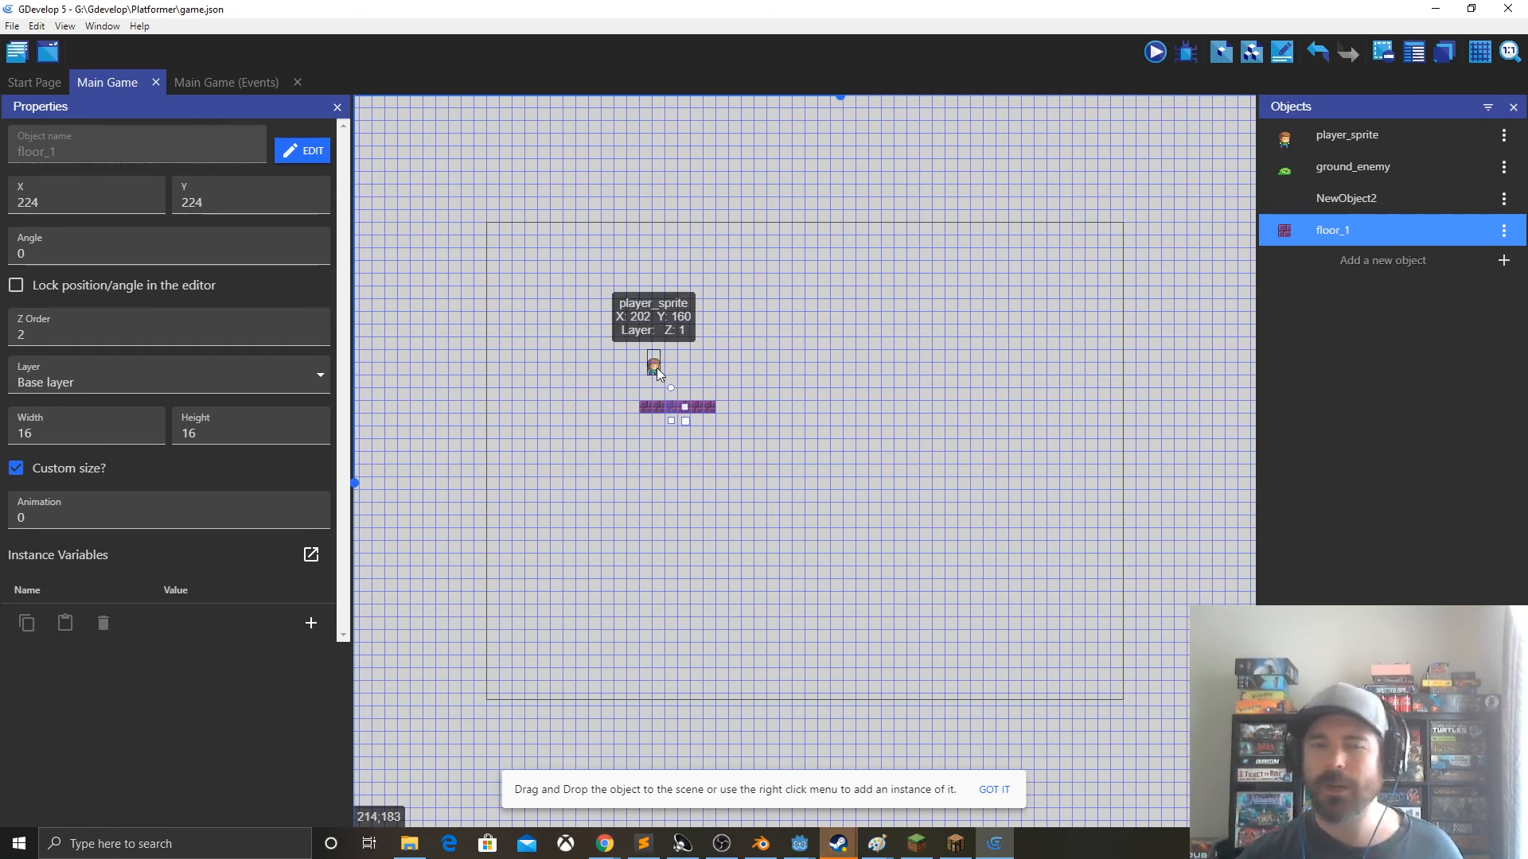